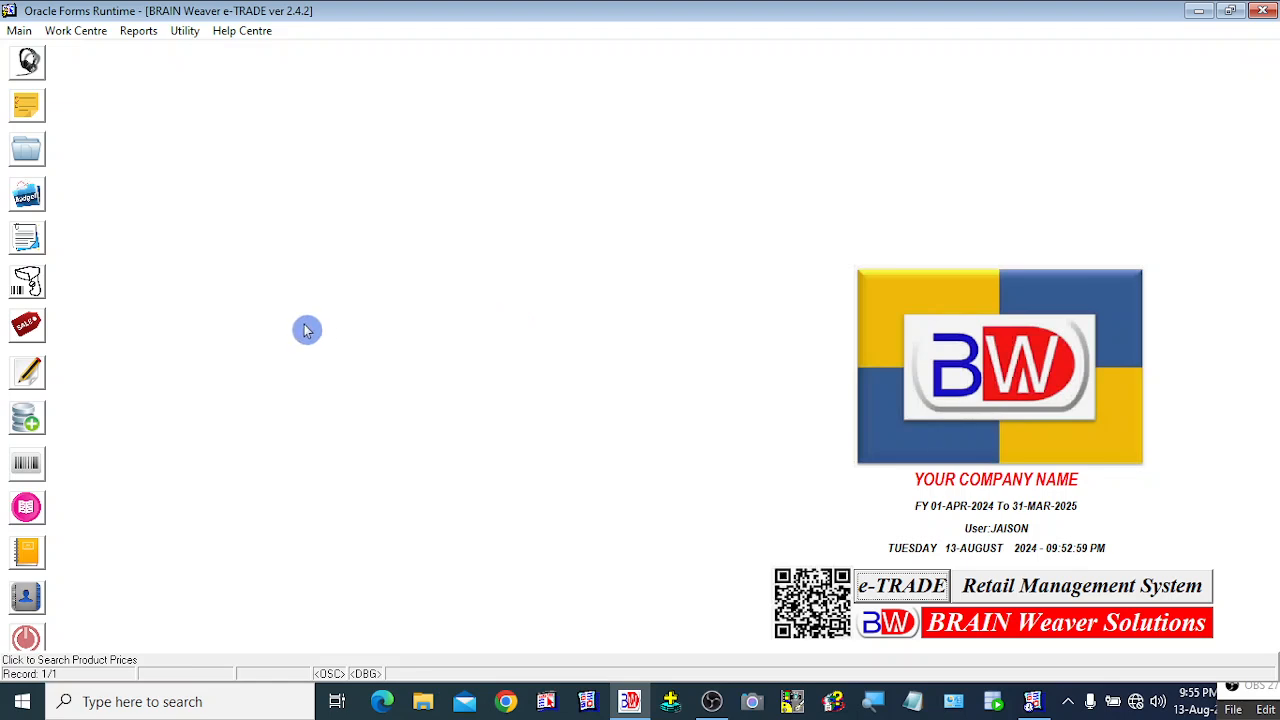
# Step: Open and dismiss the Main menu, then bring up the desktop popup list of common tasks
pyautogui.click(20, 38)
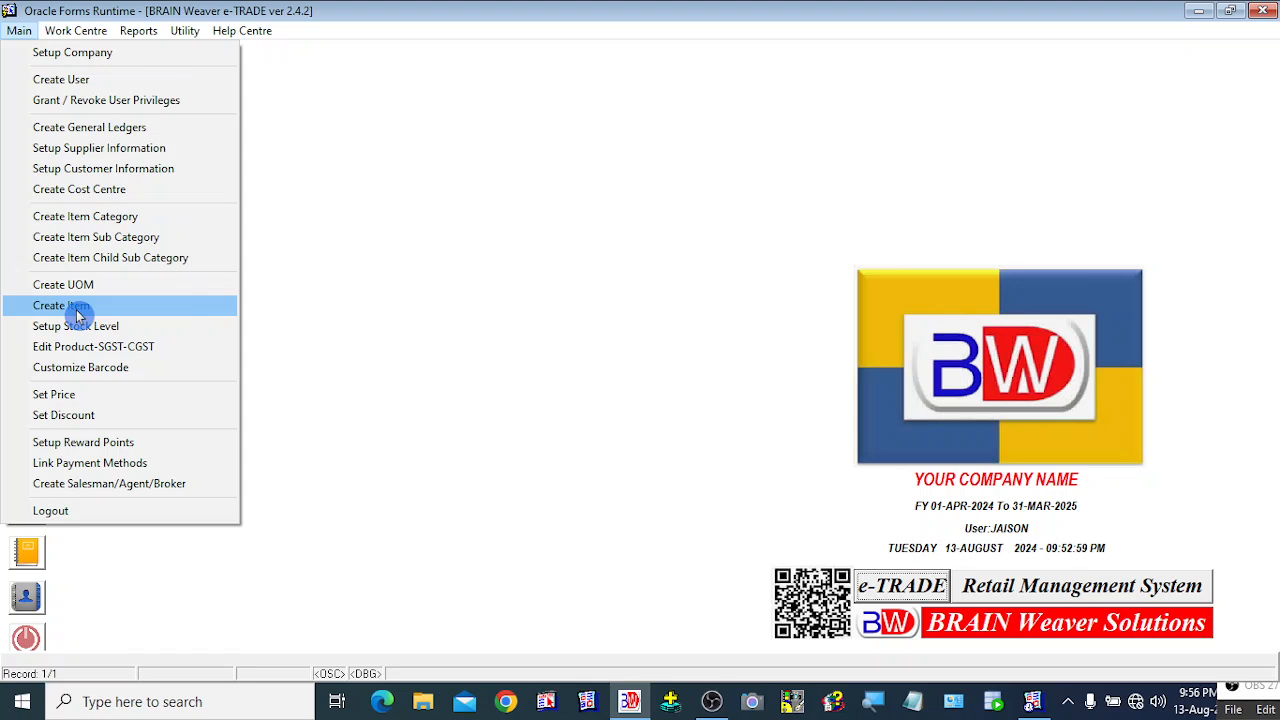
pyautogui.click(402, 158)
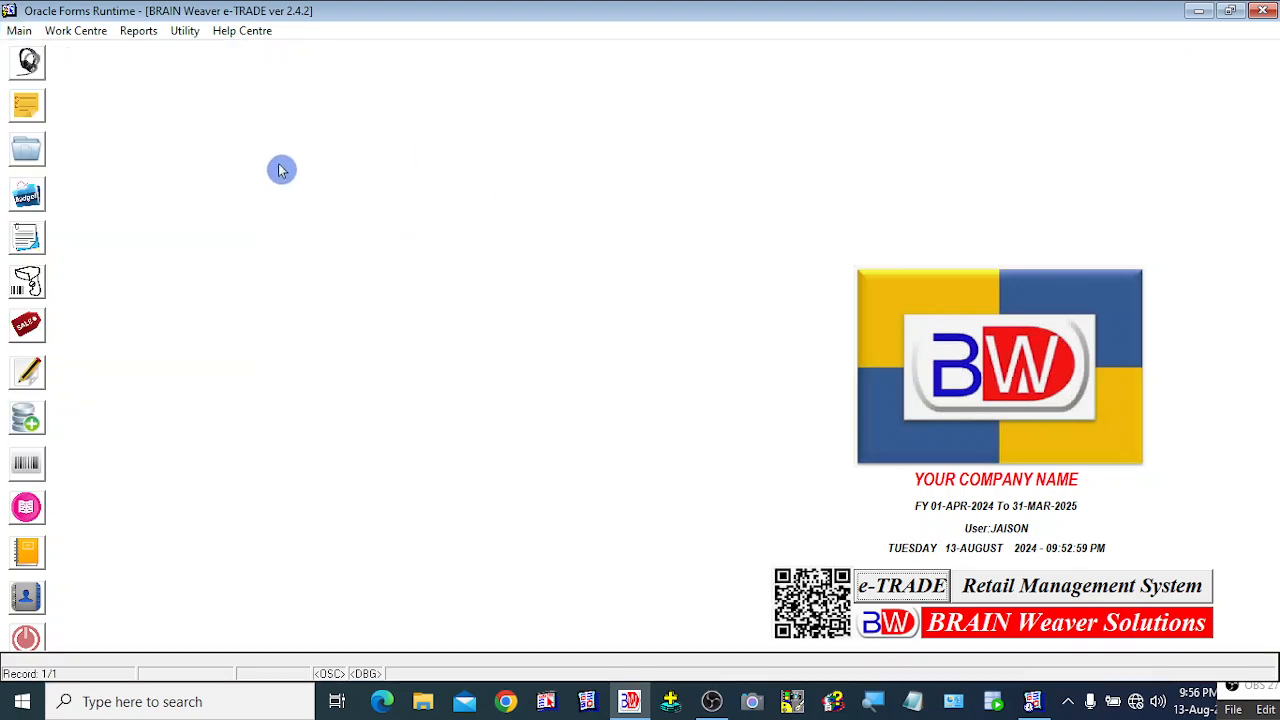
pyautogui.rightClick(248, 108)
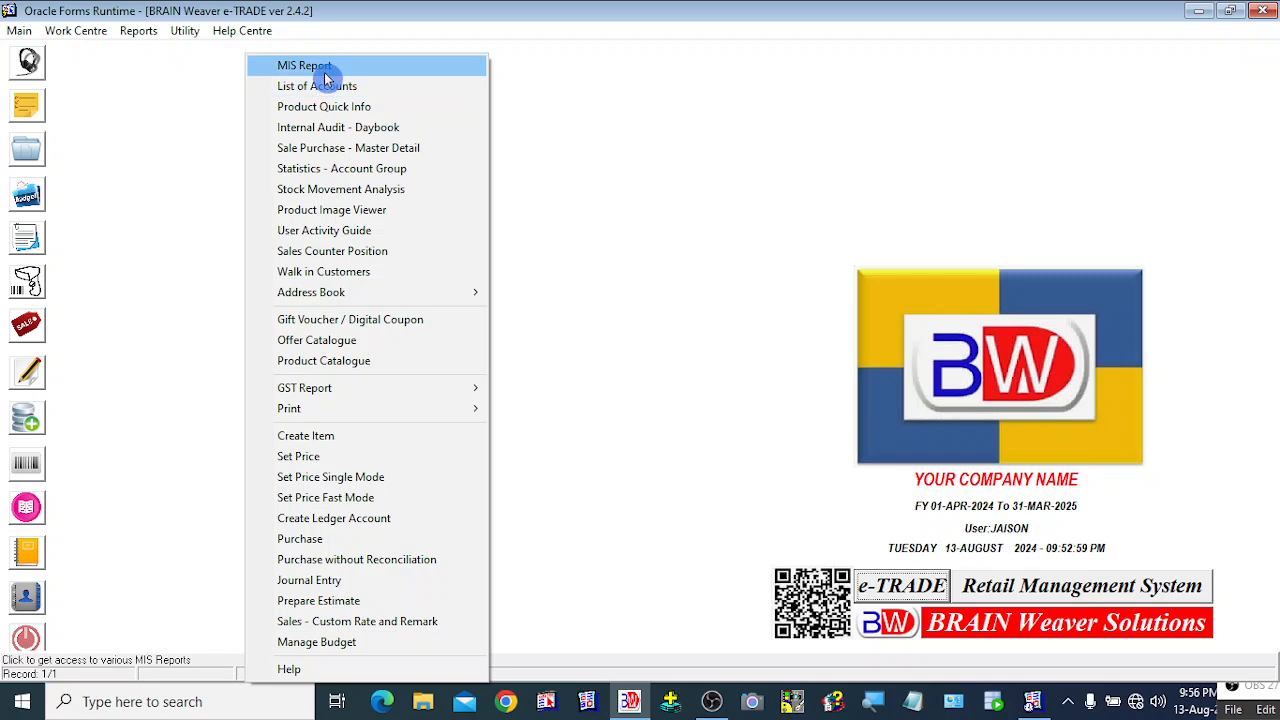
# Step: Start Create Item and enter product name 'MENS JEANS PETER ENGLAND SIZE-32 2040', appending BLUE
pyautogui.click(329, 444)
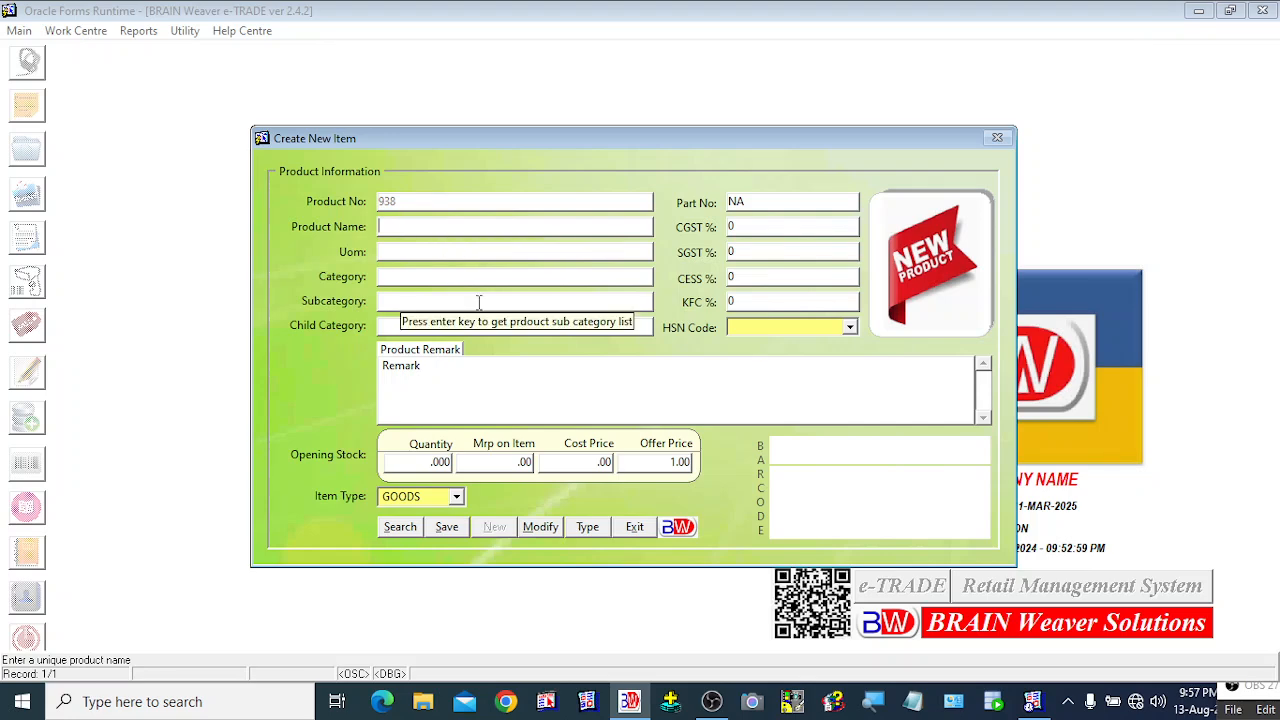
pyautogui.write('MENS ')
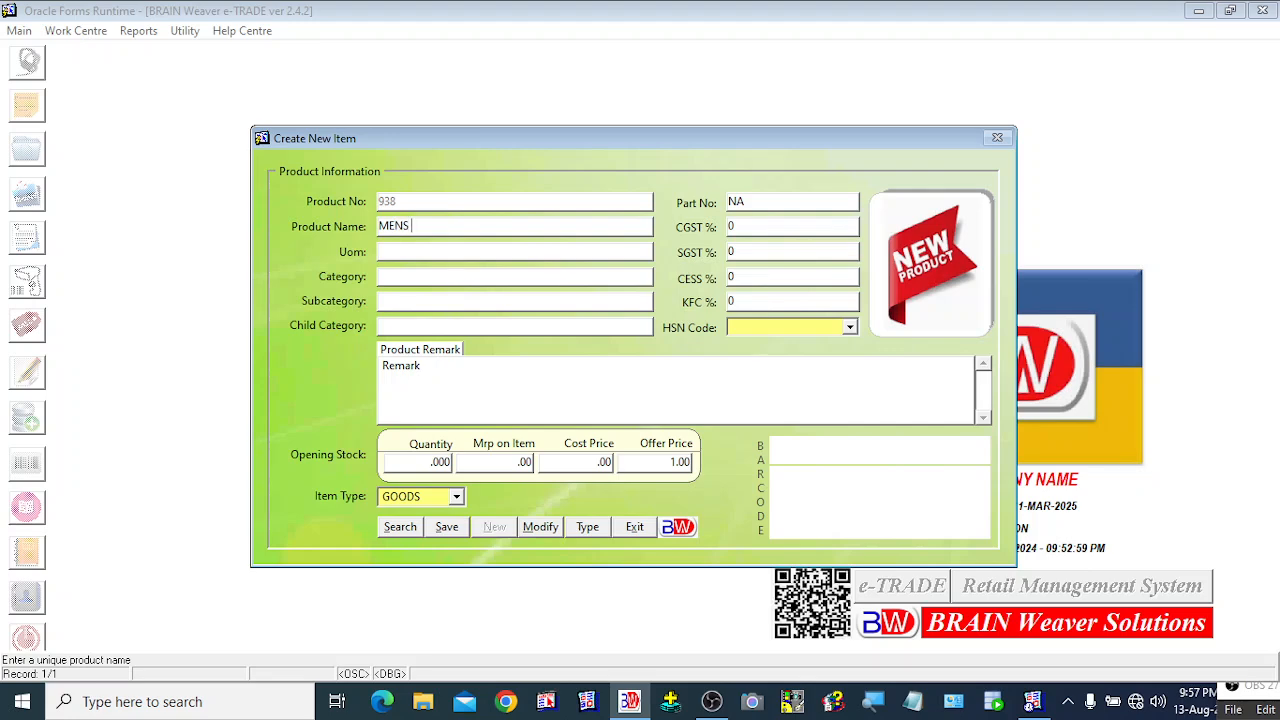
pyautogui.write('JEANS PETER ENGLAND ')
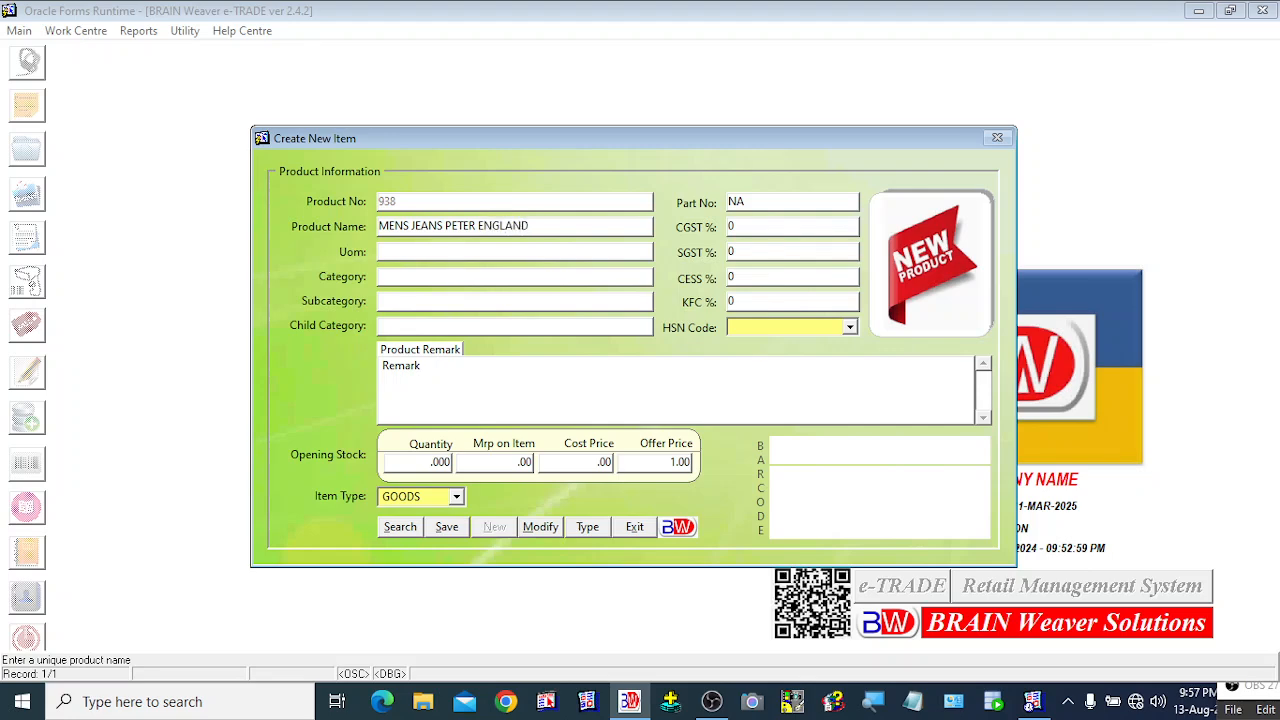
pyautogui.write('SIZE-32')
pyautogui.write('2040')
pyautogui.click(419, 248)
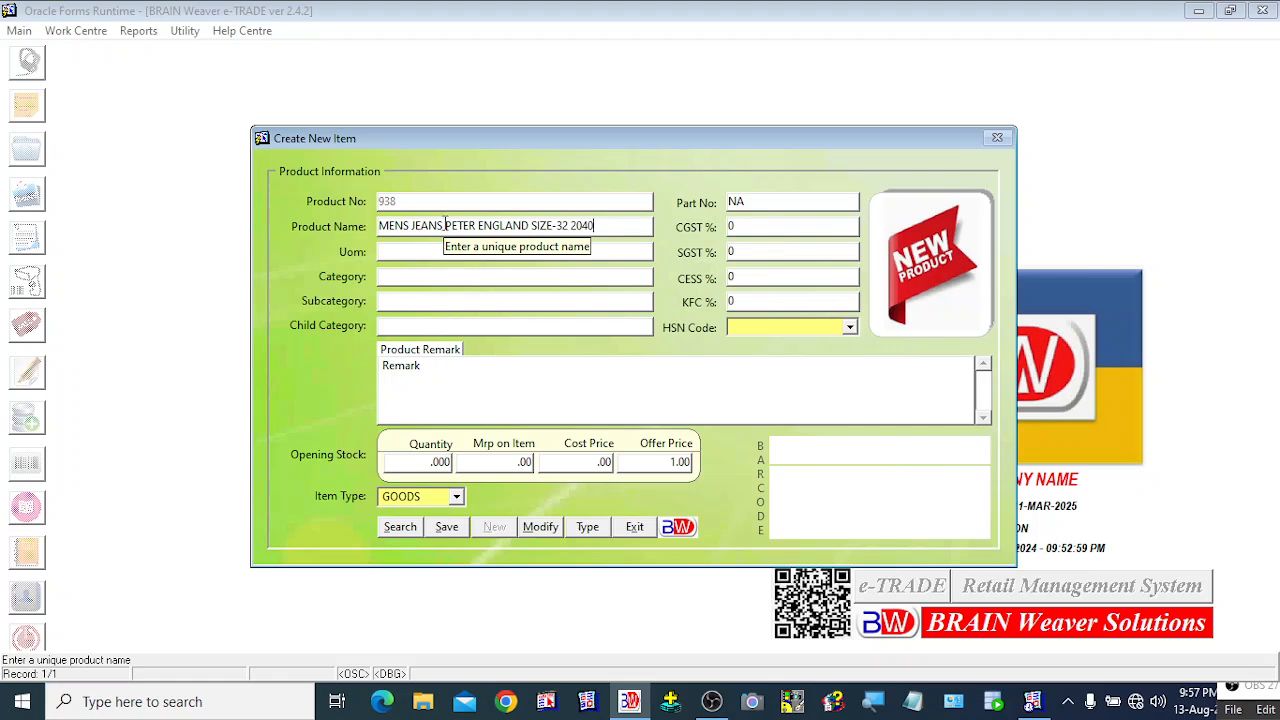
pyautogui.moveTo(444, 227); pyautogui.dragTo(568, 229)
pyautogui.click(598, 229)
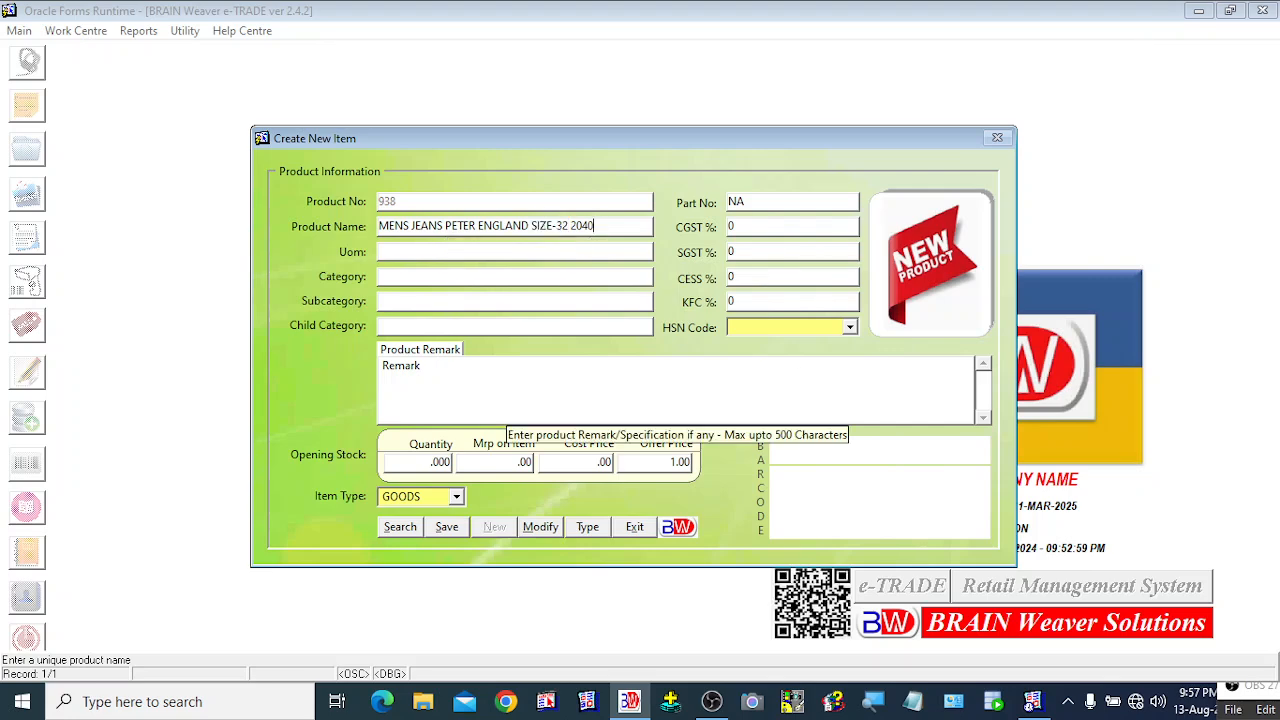
pyautogui.write('B')
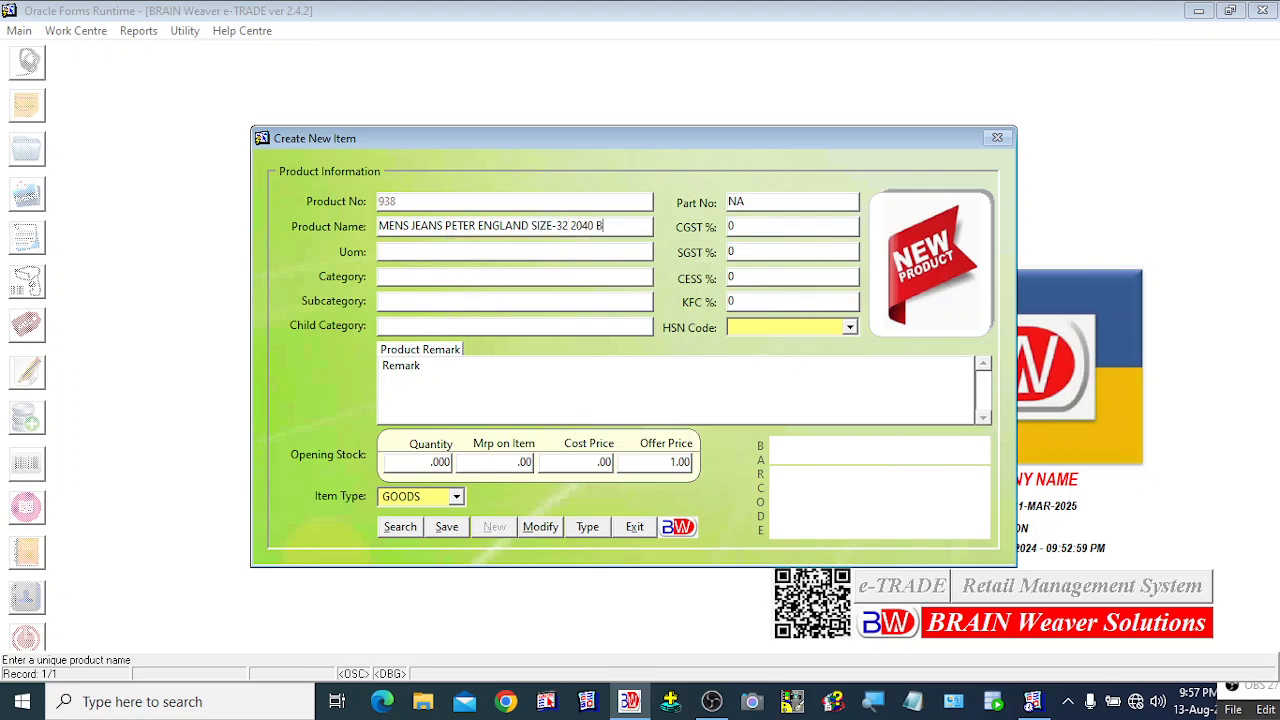
pyautogui.write('LUE')
# Step: Return to the product name field just after 'MENS JEANS'
pyautogui.click(443, 226)
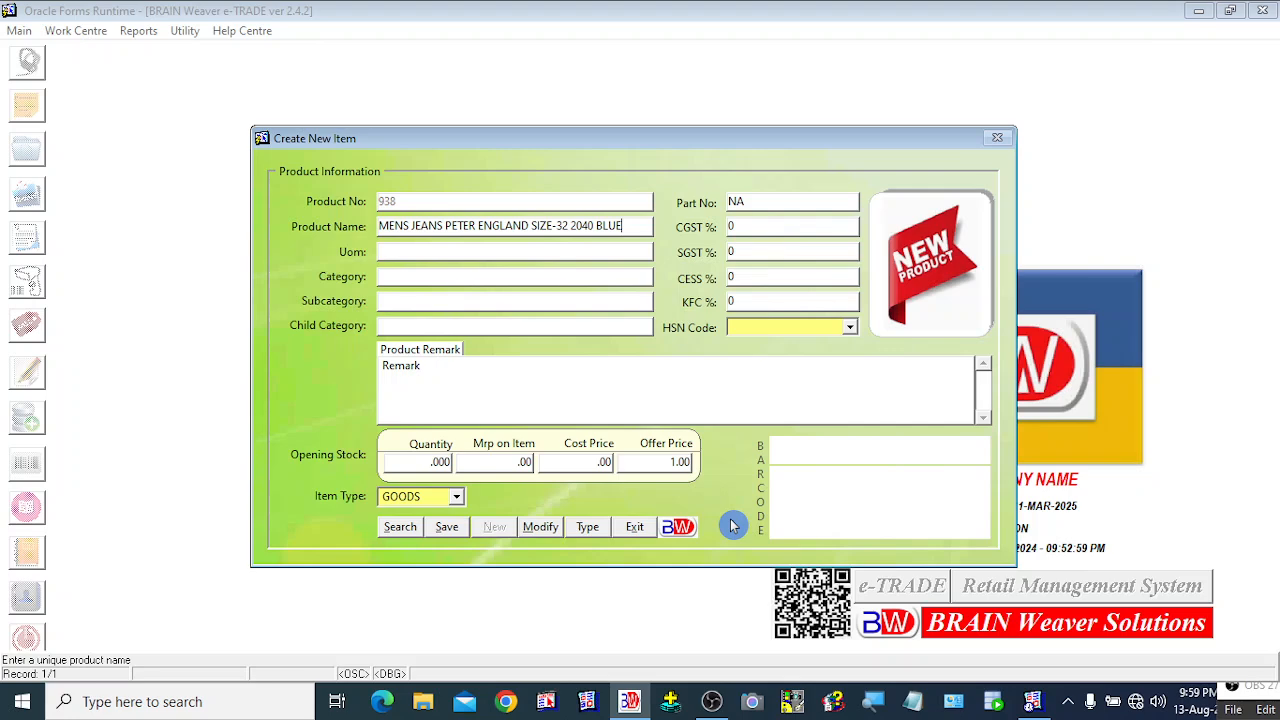
# Step: Pick NOS from the LIST OF UOM as the item's unit of measure
pyautogui.press('Return')
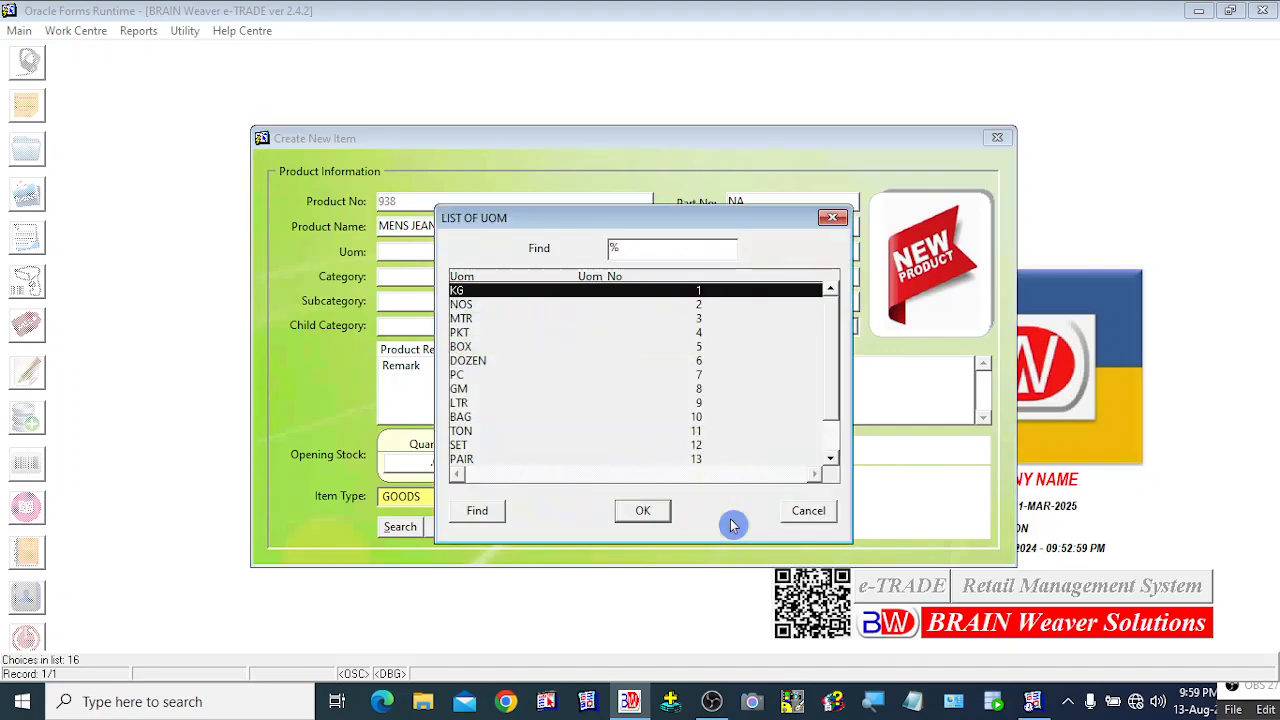
pyautogui.moveTo(634, 220); pyautogui.dragTo(735, 244)
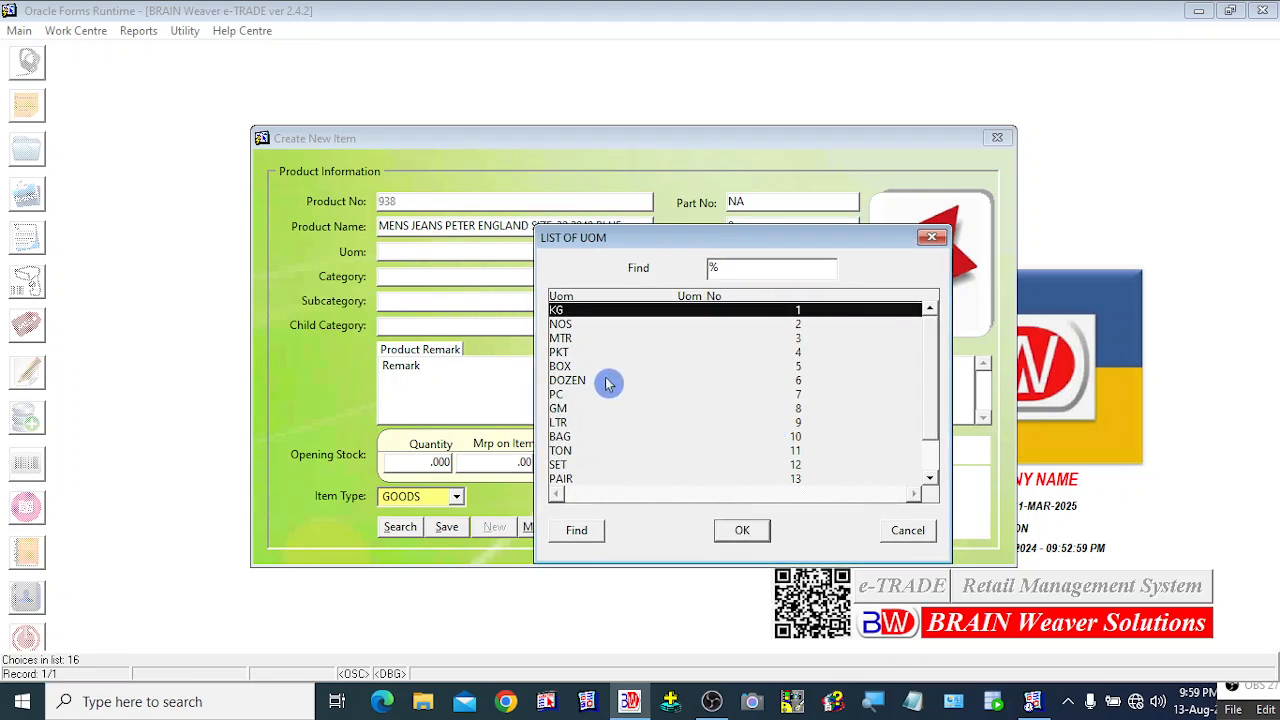
pyautogui.moveTo(668, 238); pyautogui.dragTo(655, 192)
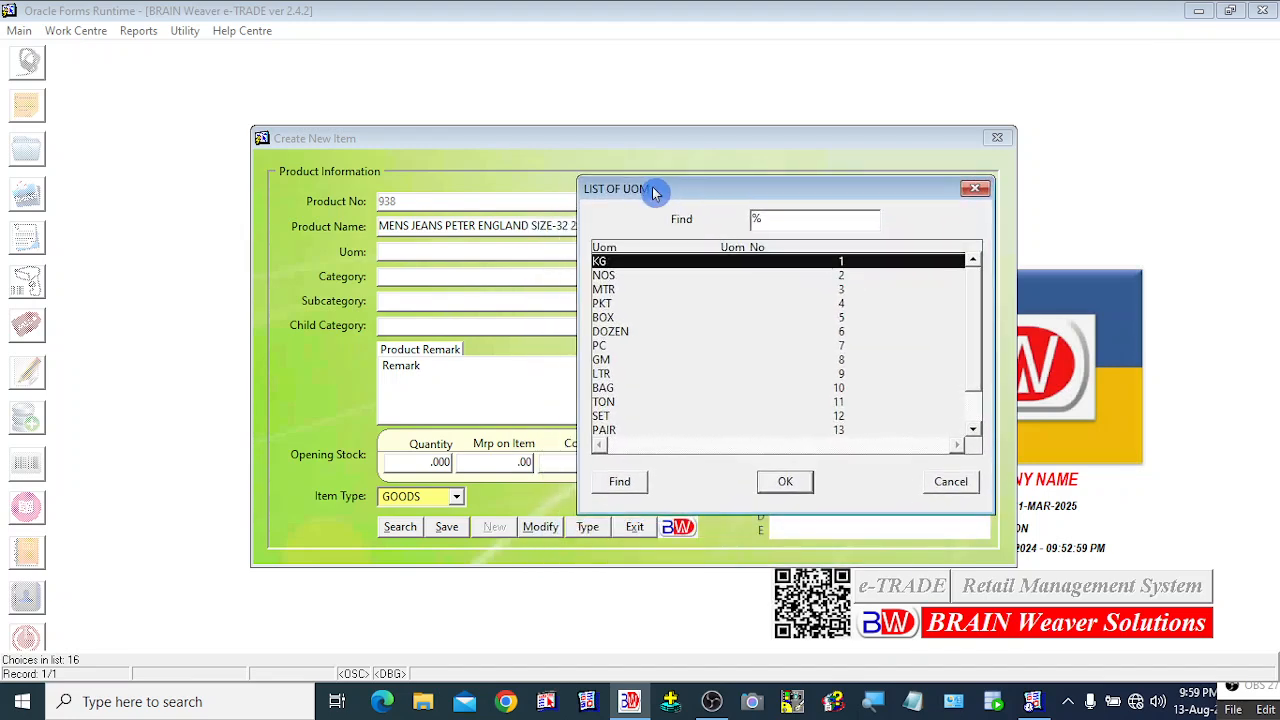
pyautogui.press('Down')
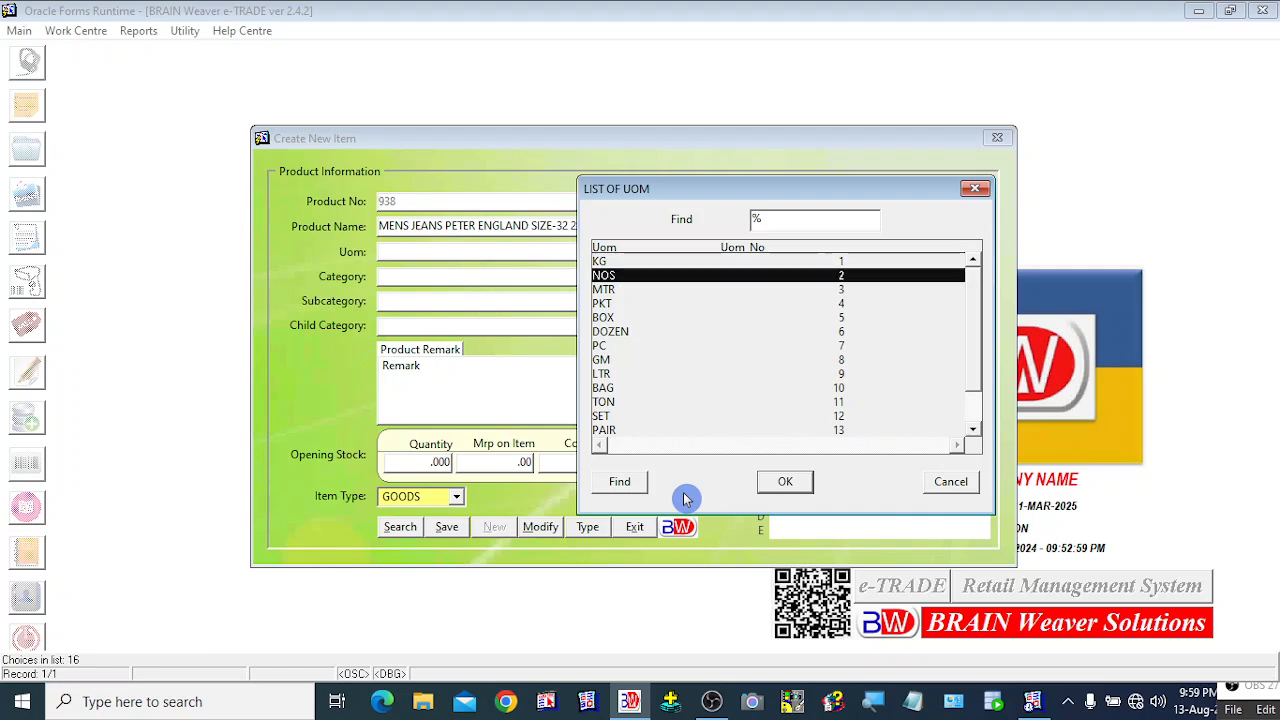
pyautogui.press('Down')
pyautogui.press('Down')
pyautogui.press('Down')
pyautogui.press('Down')
pyautogui.press('Down')
pyautogui.press('Down')
pyautogui.press('Down')
pyautogui.press('Down')
pyautogui.press('Down')
pyautogui.press('Down')
pyautogui.press('Down')
pyautogui.press('Down')
pyautogui.press('Down')
pyautogui.press('Down')
pyautogui.press('Up')
pyautogui.press('Up')
pyautogui.press('Up')
pyautogui.press('Up')
pyautogui.press('Up')
pyautogui.press('Up')
pyautogui.press('Up')
pyautogui.press('Up')
pyautogui.press('Up')
pyautogui.press('Up')
pyautogui.press('Up')
pyautogui.press('Up')
pyautogui.press('Up')
pyautogui.press('Up')
pyautogui.press('Up')
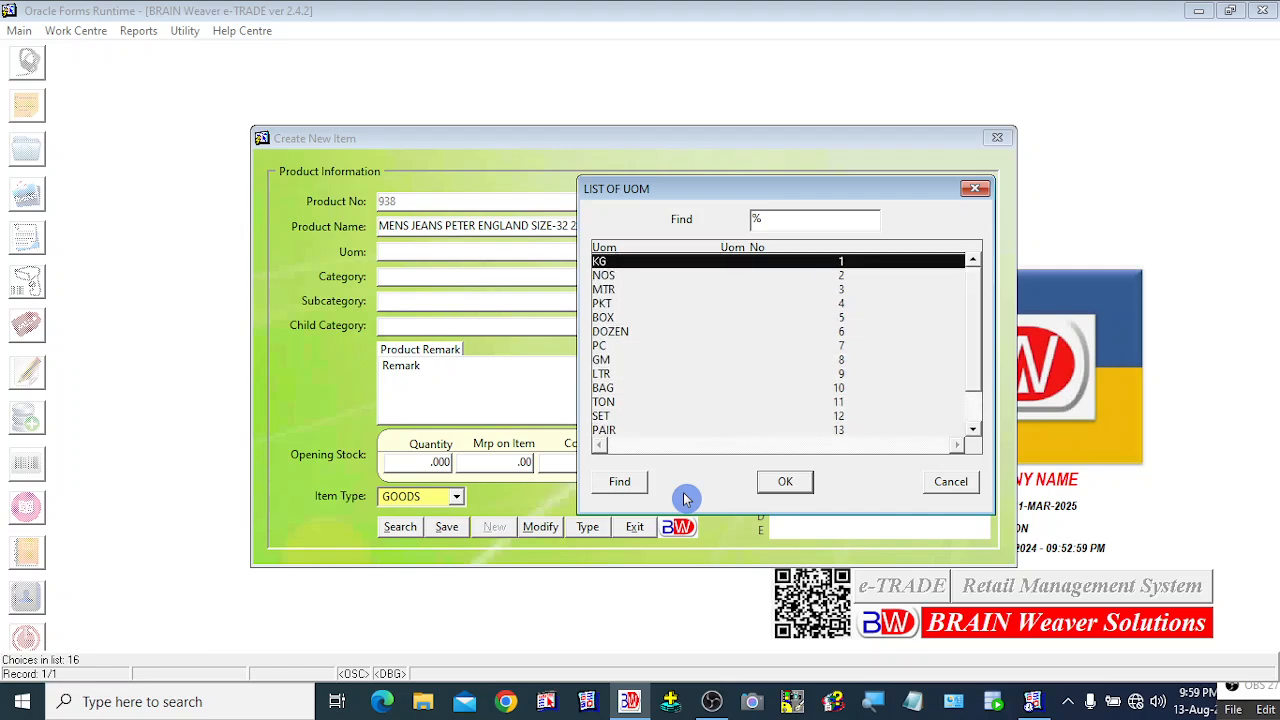
pyautogui.press('Down')
pyautogui.press('Down')
pyautogui.press('Down')
pyautogui.press('Down')
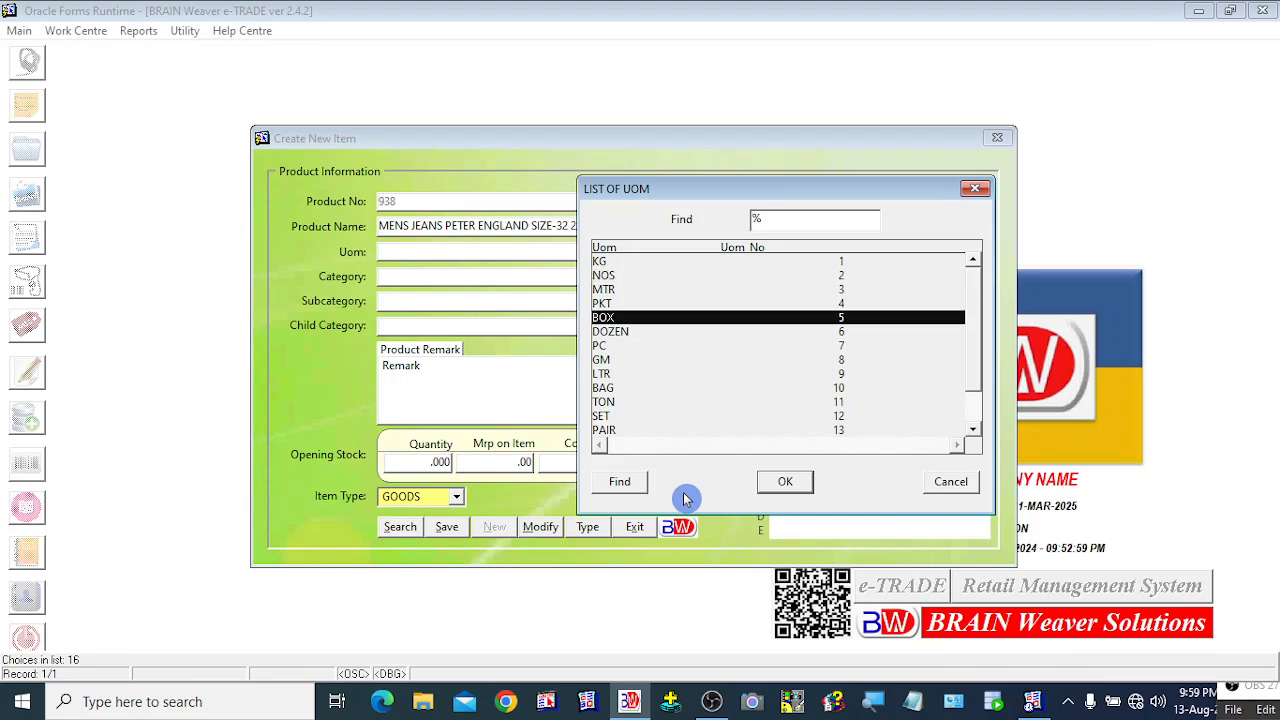
pyautogui.press('Down')
pyautogui.press('Down')
pyautogui.press('Down')
pyautogui.press('Down')
pyautogui.press('Down')
pyautogui.press('Down')
pyautogui.press('Down')
pyautogui.press('Down')
pyautogui.press('Down')
pyautogui.press('Down')
pyautogui.press('Down')
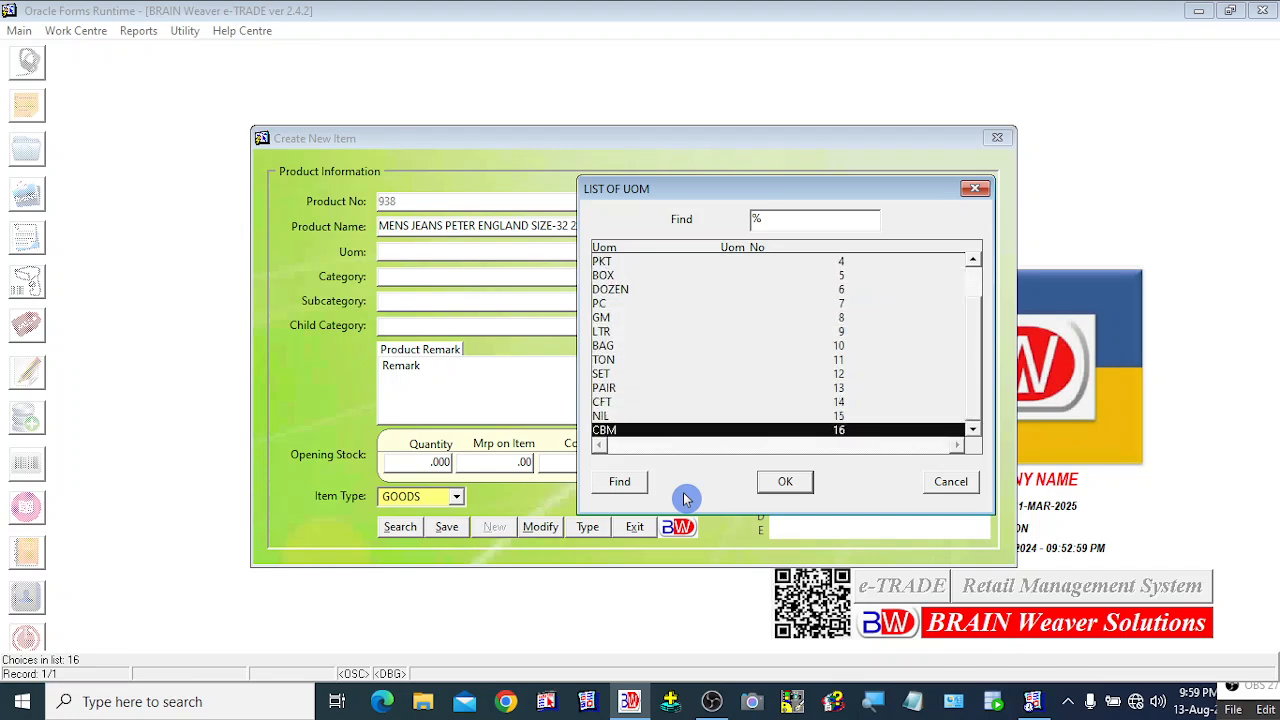
pyautogui.press('Up')
pyautogui.press('Up')
pyautogui.press('Up')
pyautogui.press('Up')
pyautogui.press('Up')
pyautogui.press('Up')
pyautogui.press('Up')
pyautogui.press('Up')
pyautogui.press('Up')
pyautogui.press('Up')
pyautogui.press('Up')
pyautogui.press('Up')
pyautogui.press('Up')
pyautogui.press('Up')
pyautogui.press('Up')
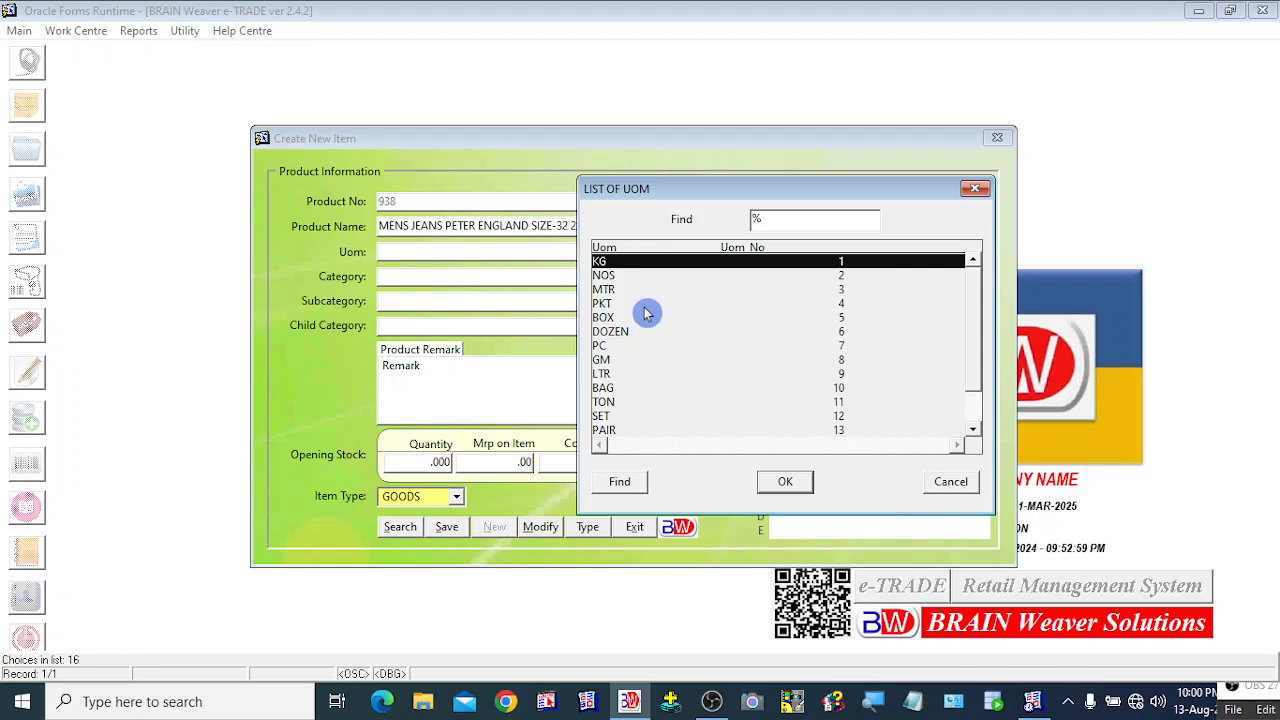
pyautogui.moveTo(729, 193); pyautogui.dragTo(752, 187)
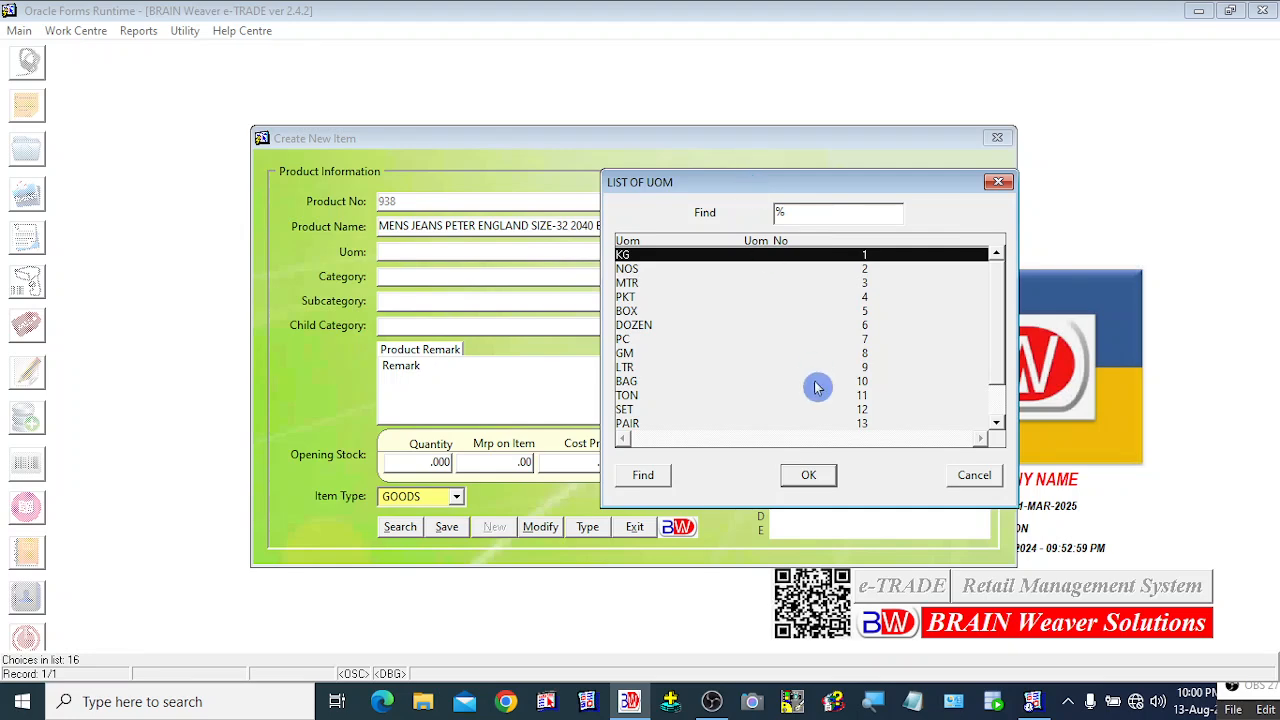
pyautogui.click(645, 272)
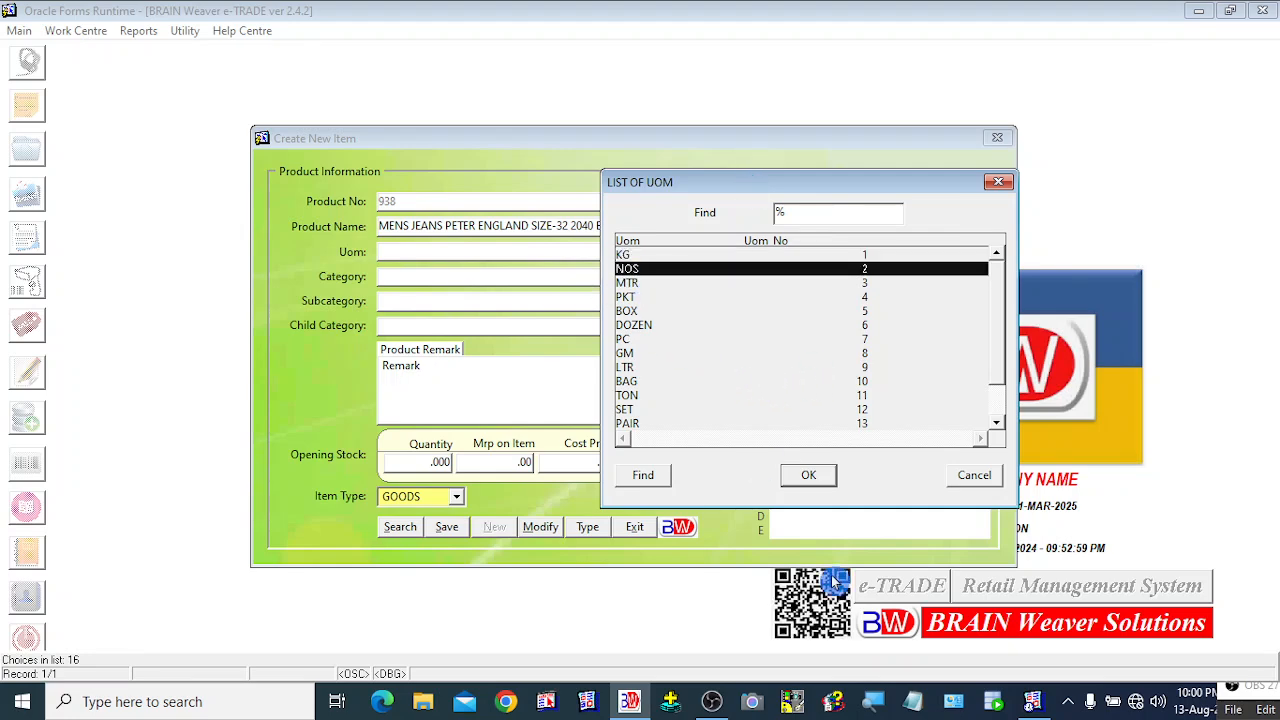
# Step: Confirm unit NOS and choose GARMENTS for category, subcategory and child category
pyautogui.press('Return')
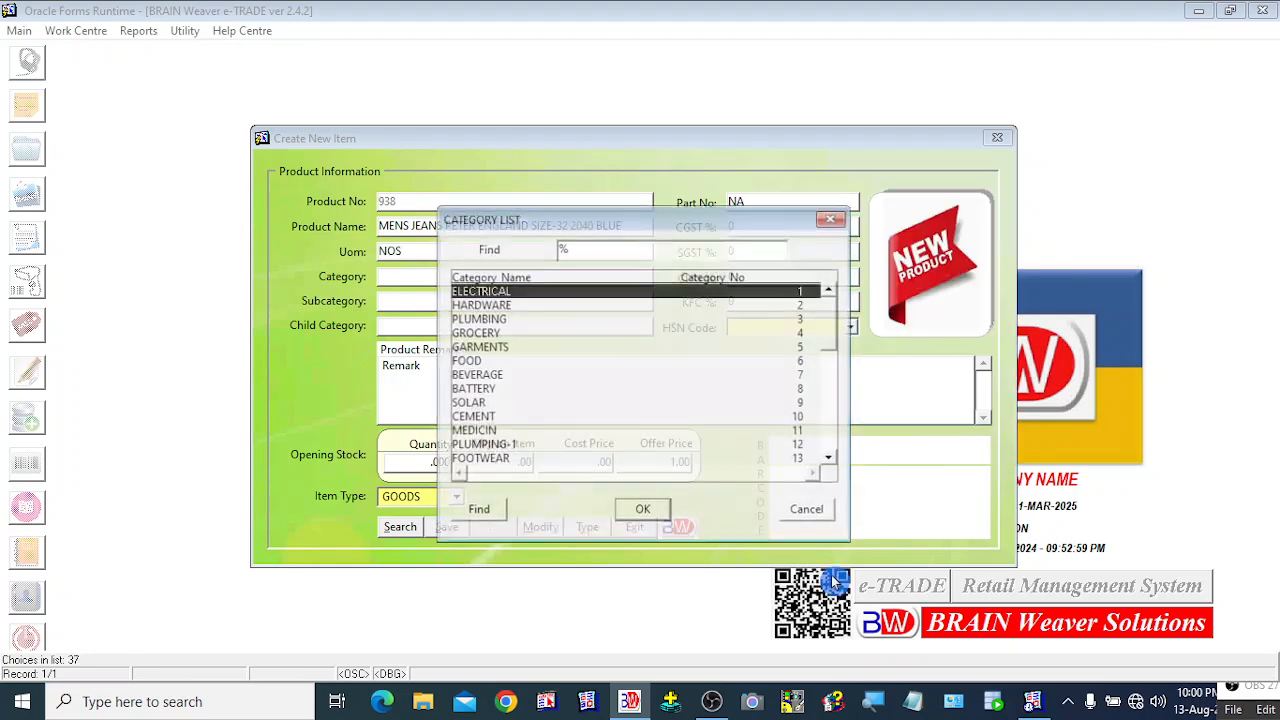
pyautogui.moveTo(600, 224); pyautogui.dragTo(767, 223)
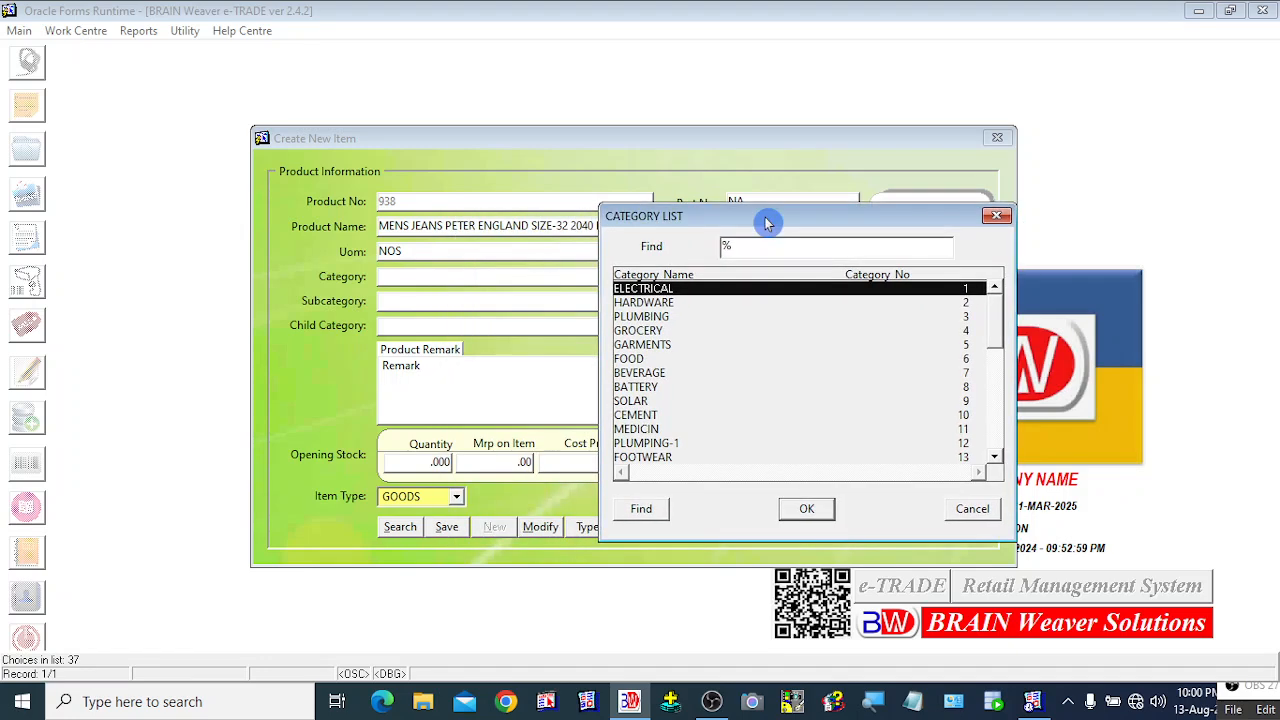
pyautogui.write('gaRMENTS')
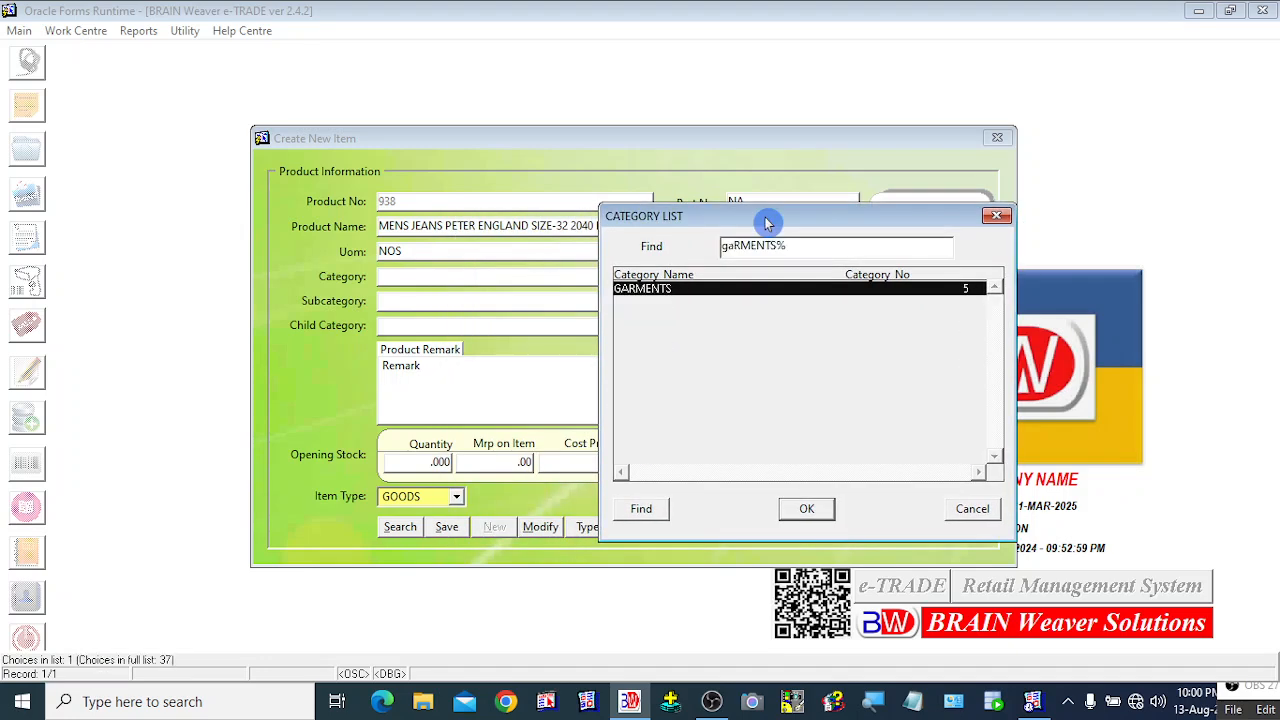
pyautogui.press('Return')
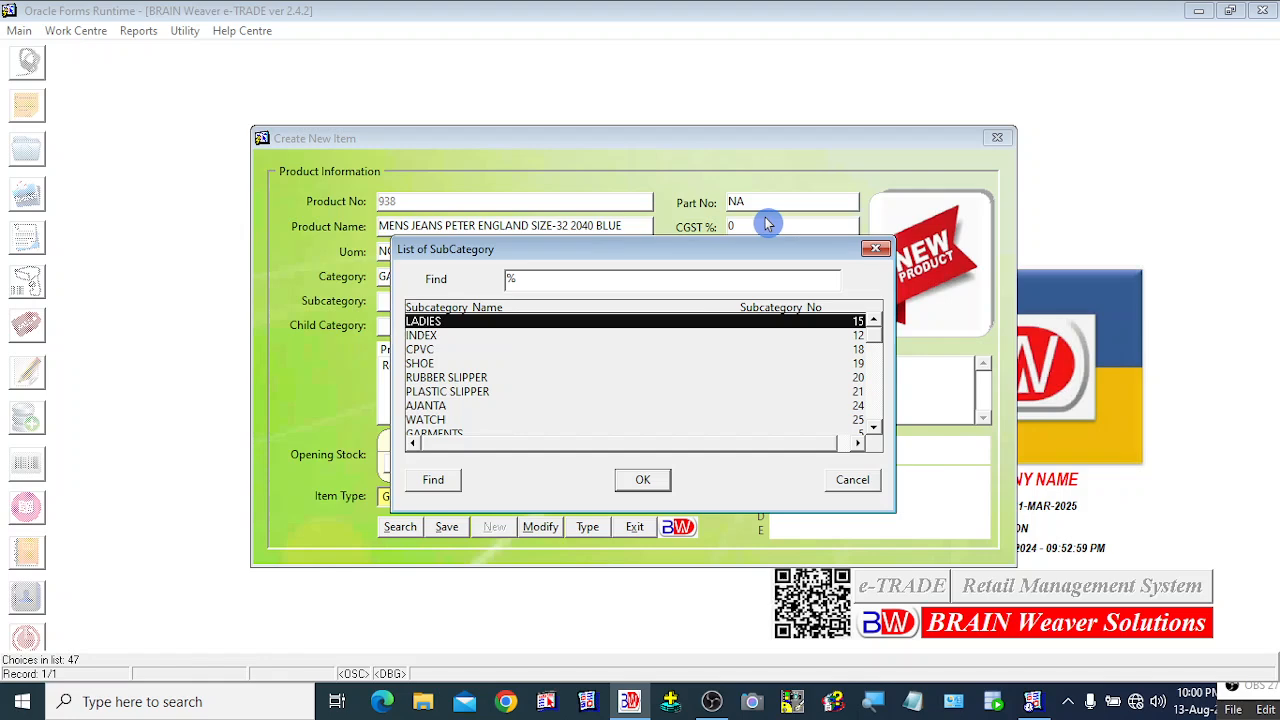
pyautogui.write('g')
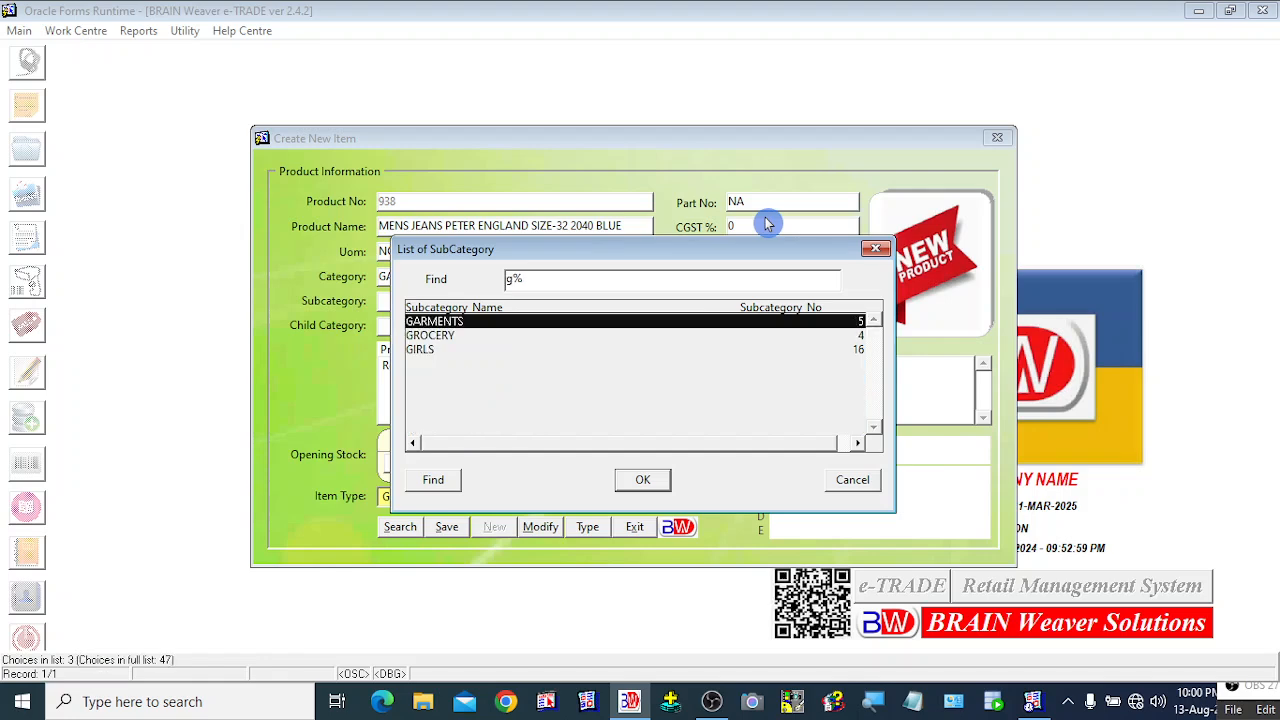
pyautogui.press('Return')
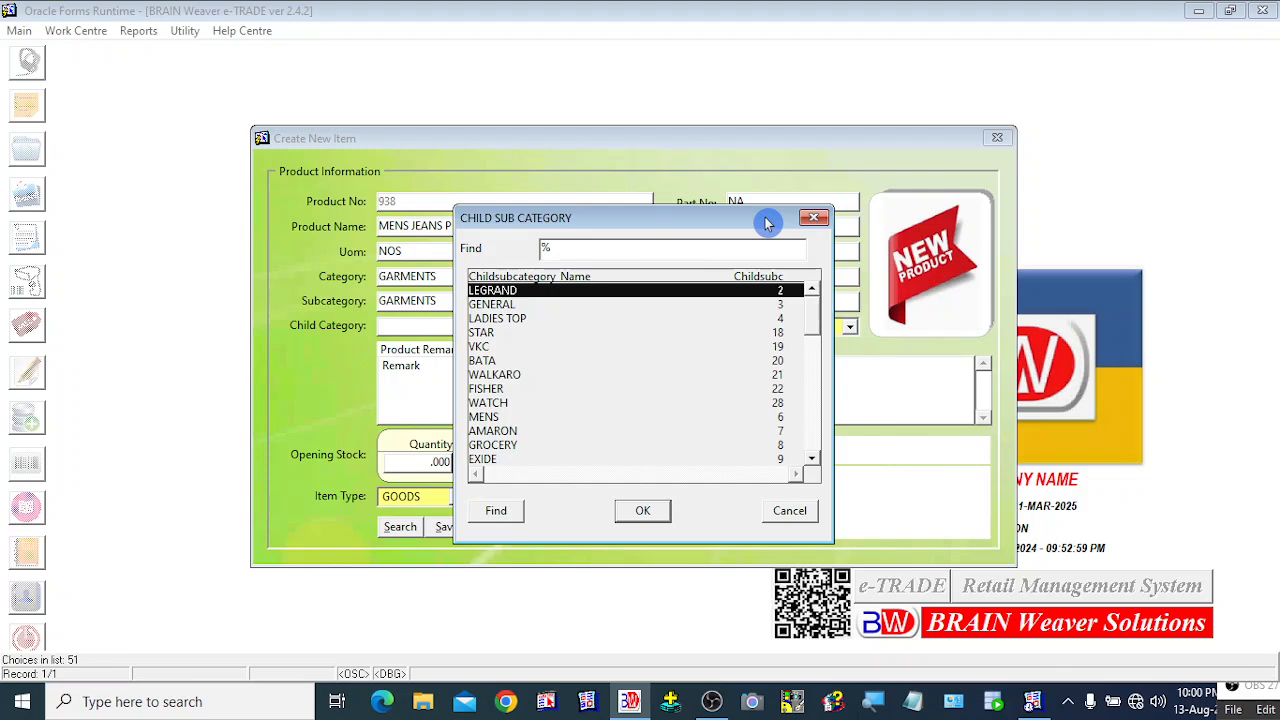
pyautogui.write('gaRMENTS')
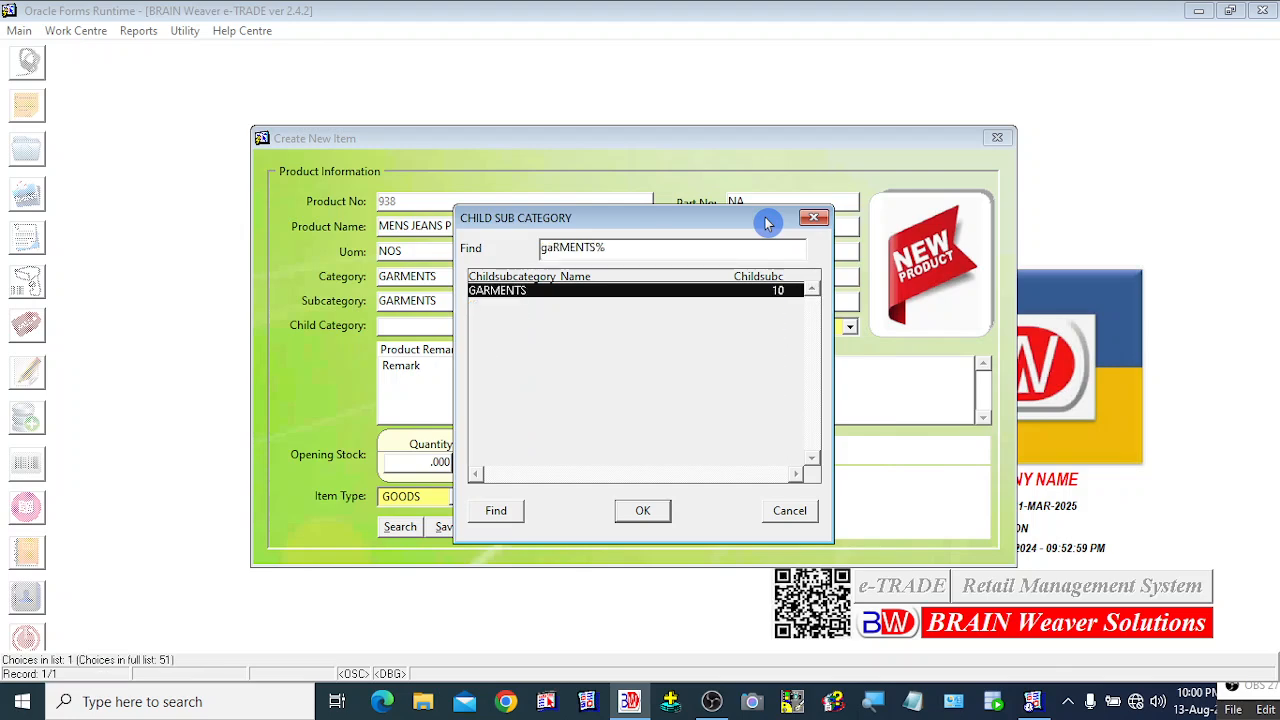
pyautogui.press('Return')
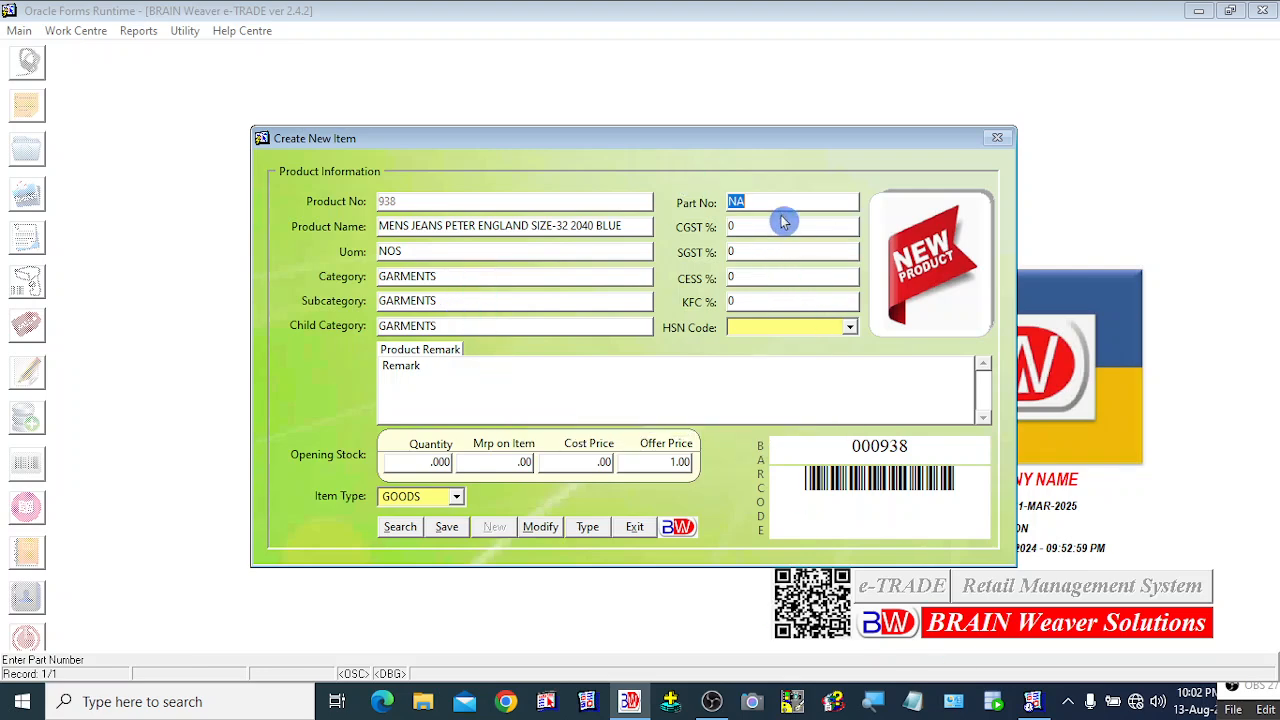
# Step: Accept Part No NA and move past the 0% CGST field
pyautogui.press('Tab')
pyautogui.press('Tab')
pyautogui.press('Tab')
pyautogui.press('Tab')
pyautogui.press('Tab')
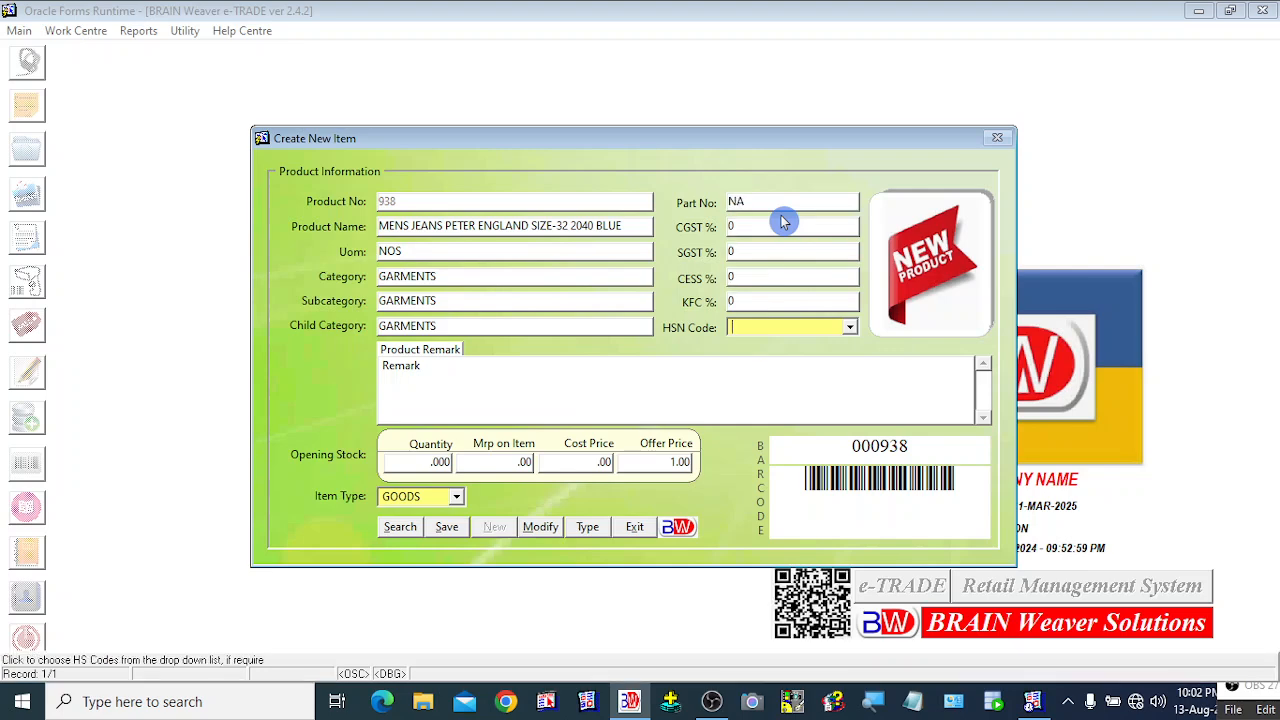
# Step: Enter HSN code 4554, browse the HSN list, and close it keeping 4554
pyautogui.click(849, 328)
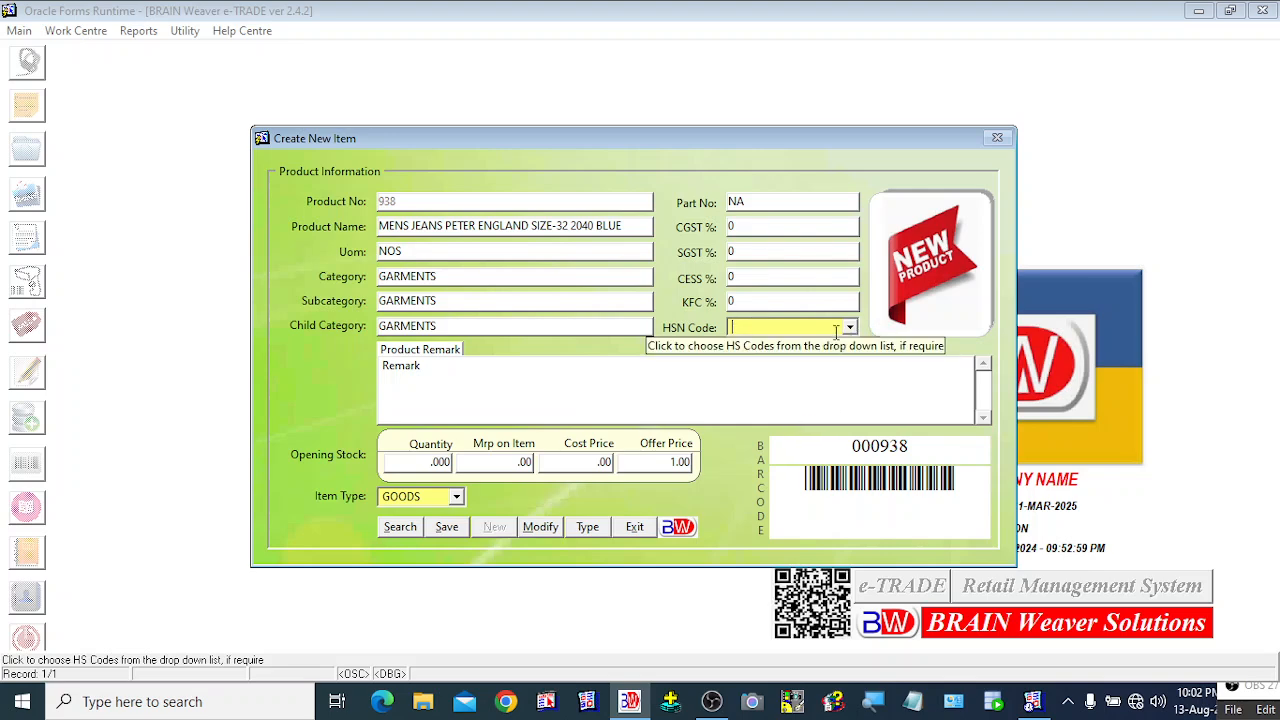
pyautogui.write('4554')
pyautogui.click(851, 328)
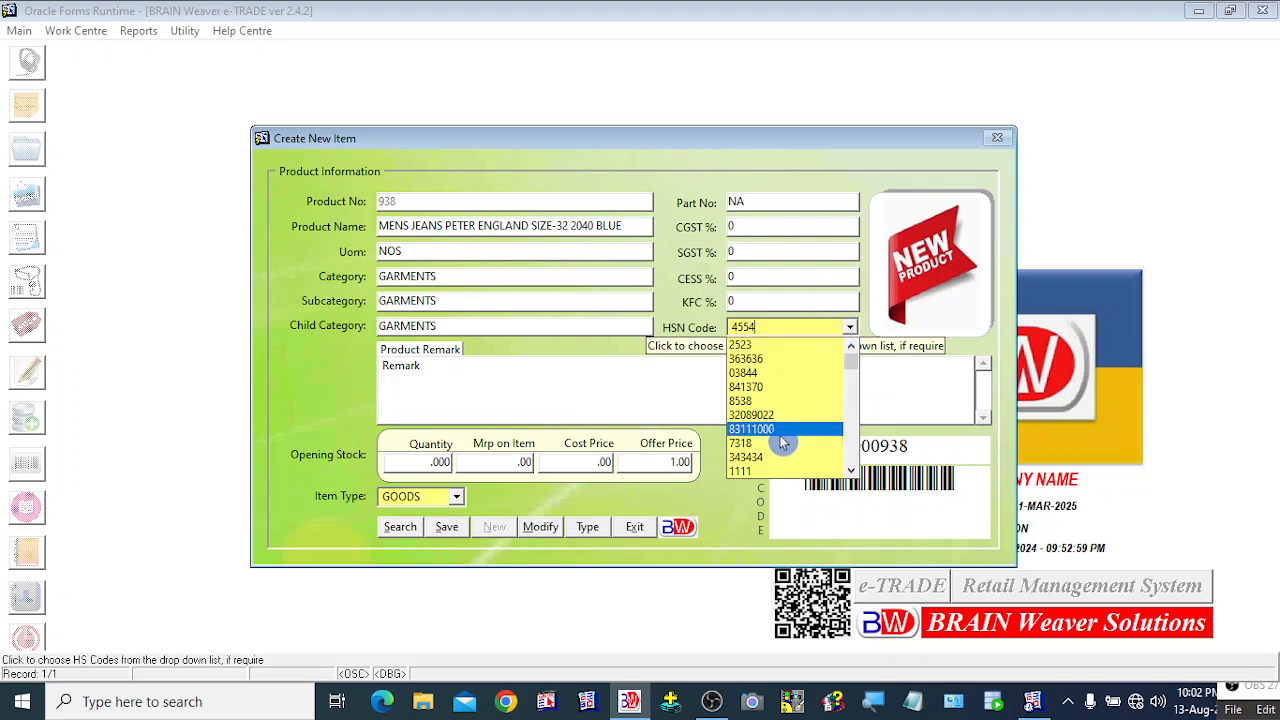
pyautogui.scroll(-5, 783, 442)
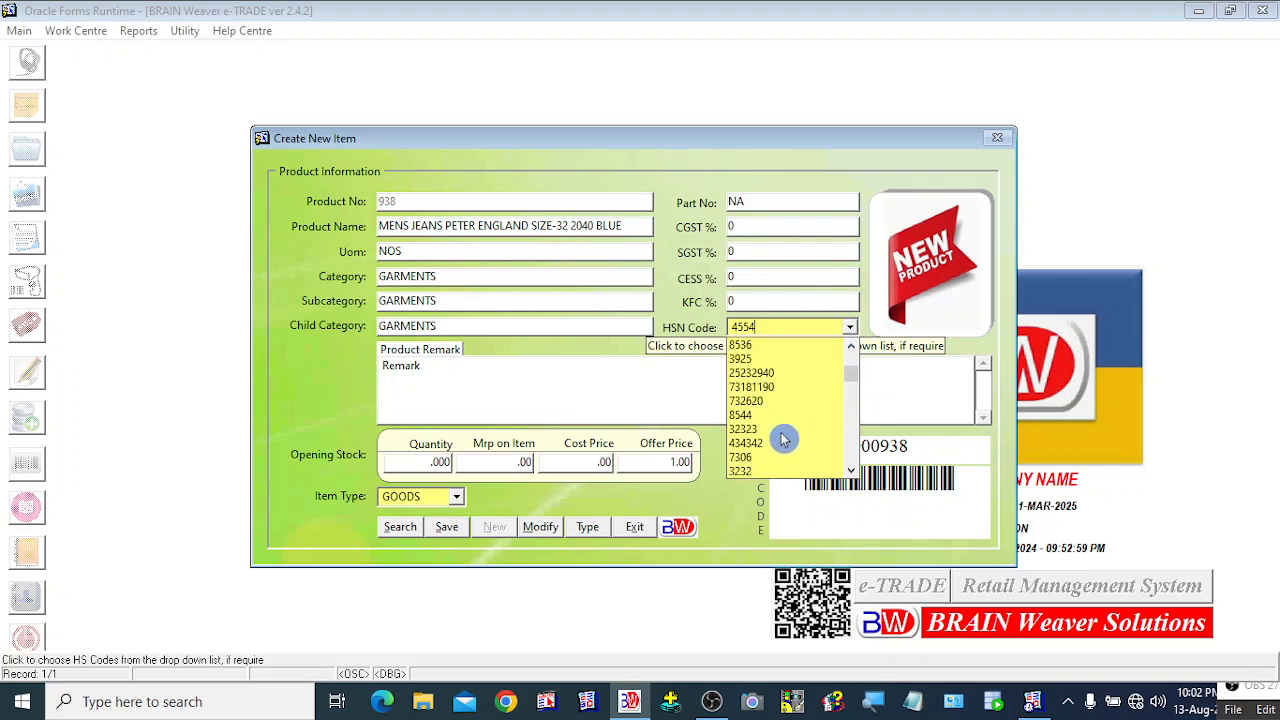
pyautogui.scroll(-3, 783, 440)
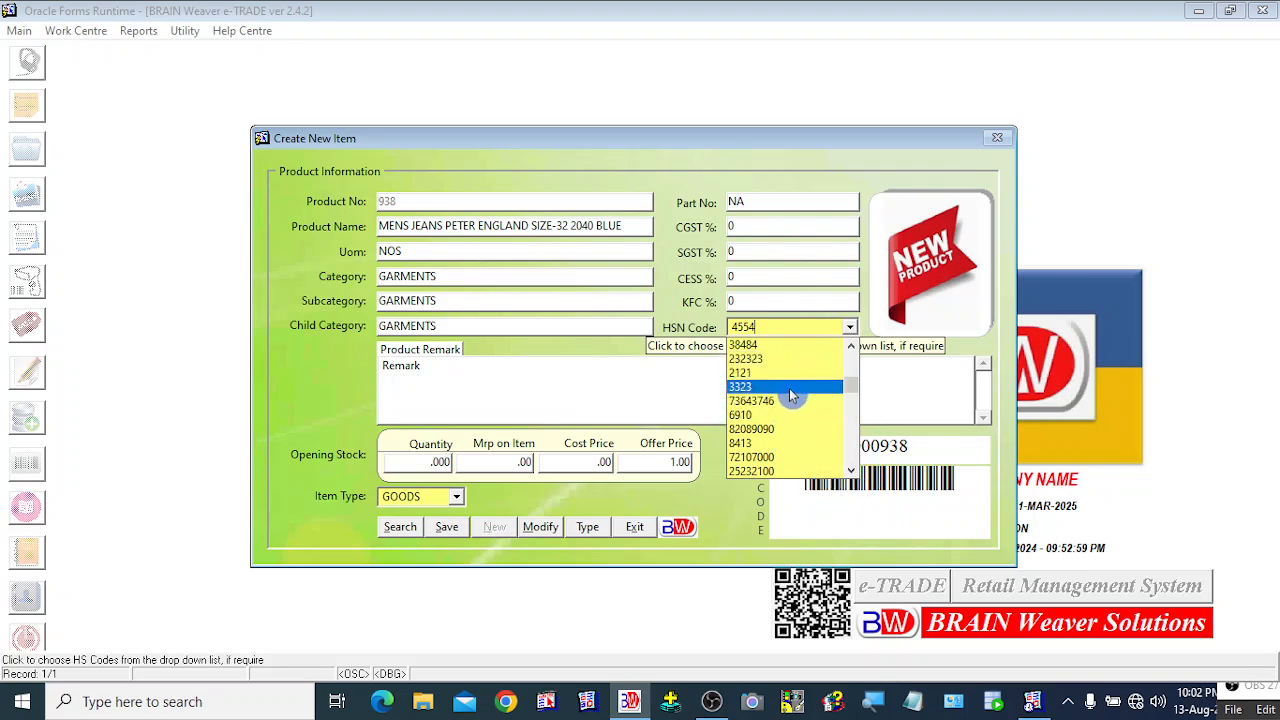
pyautogui.click(873, 312)
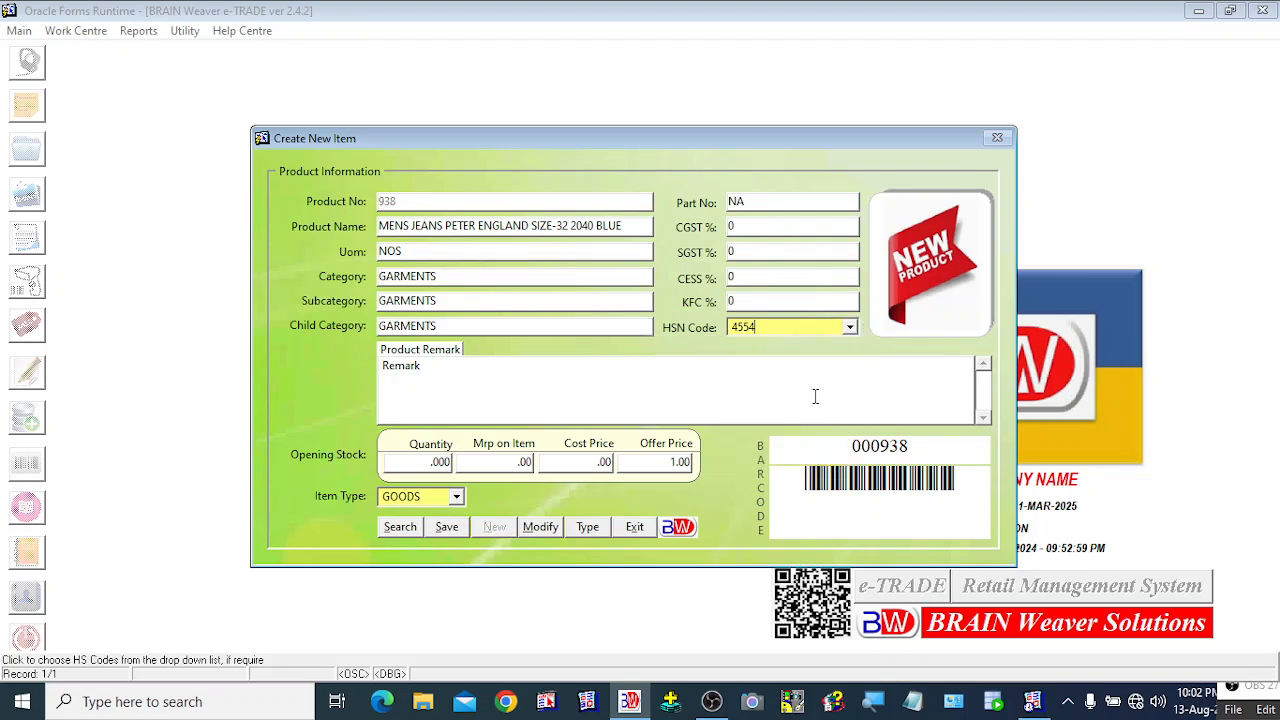
pyautogui.press('Tab')
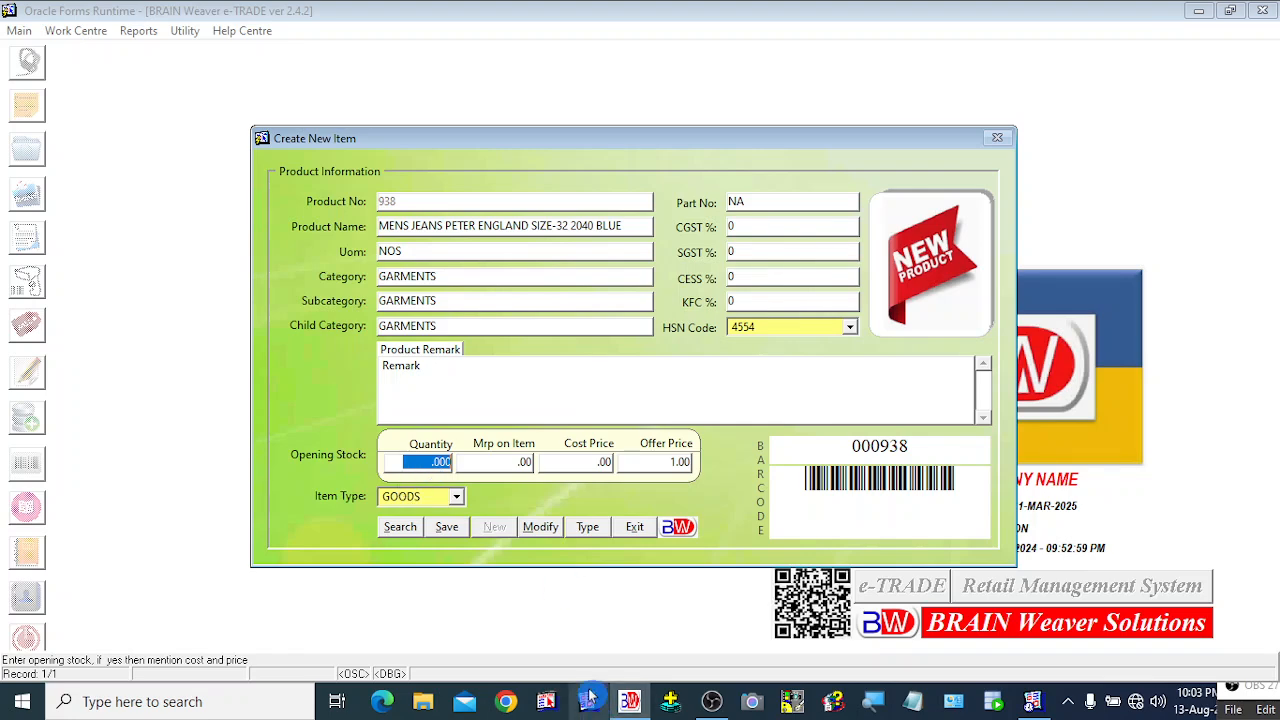
pyautogui.write('10')
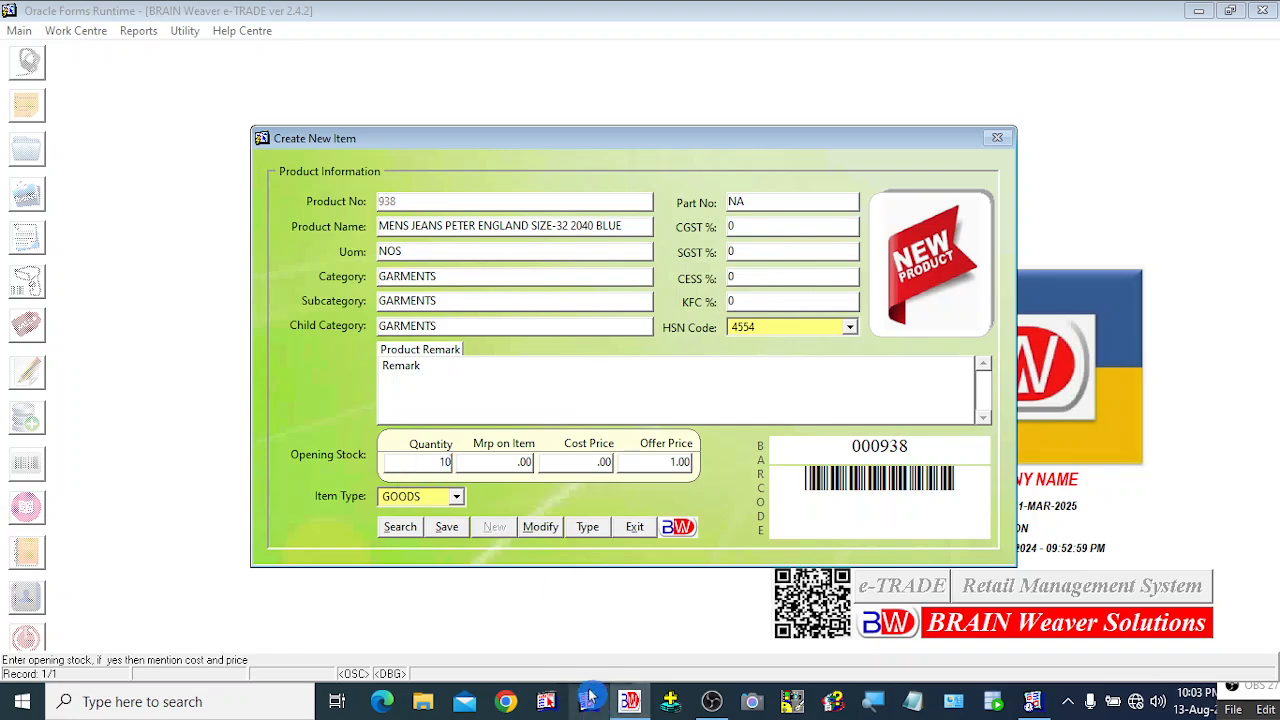
pyautogui.press('Tab')
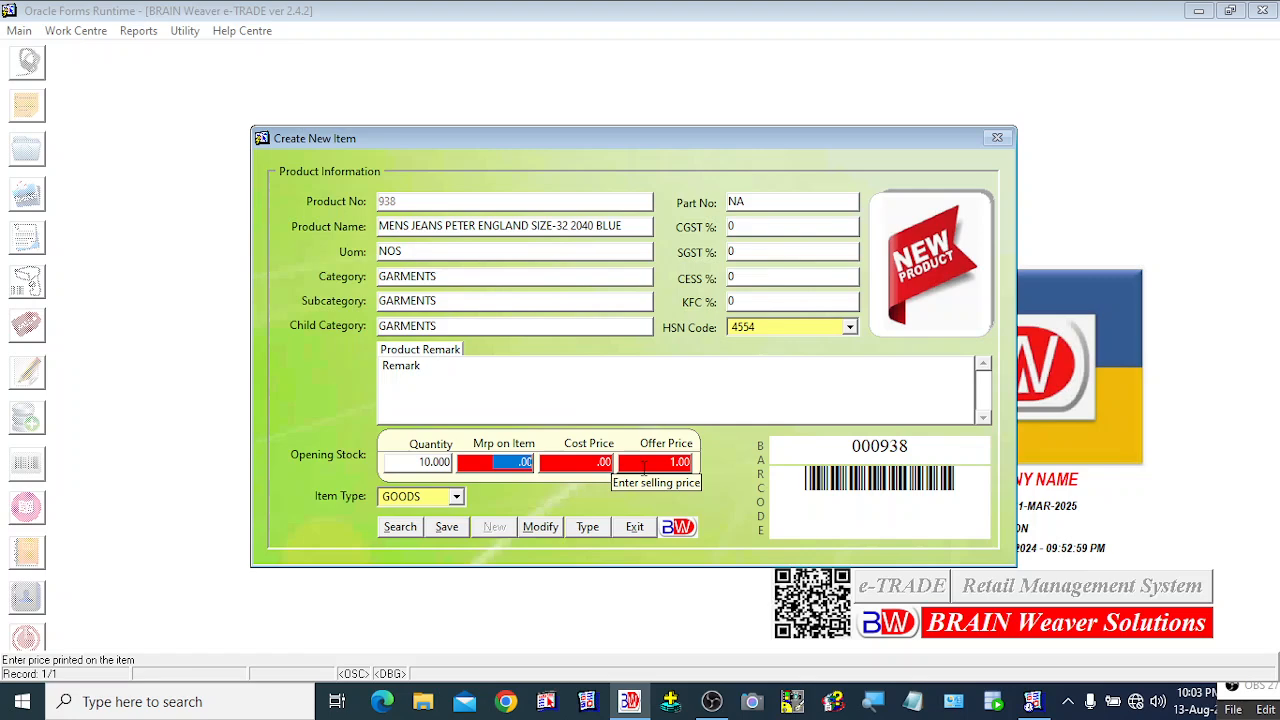
pyautogui.click(416, 463)
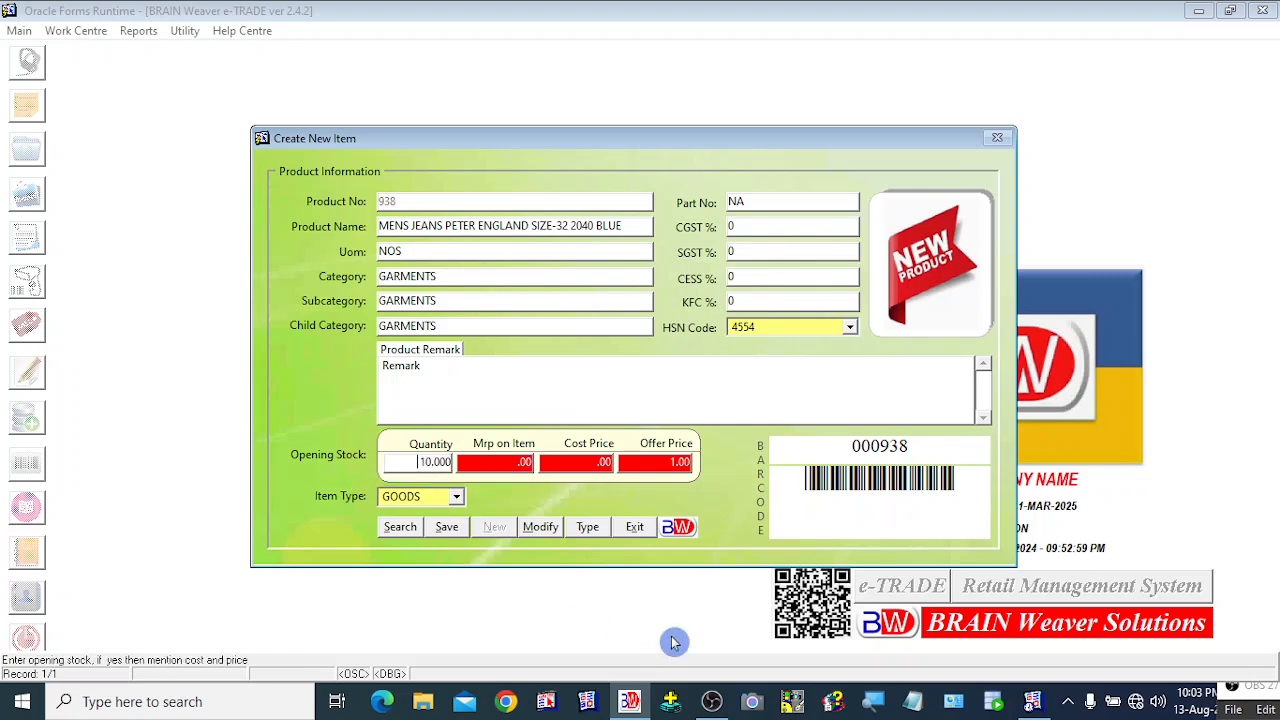
pyautogui.press('Delete')
pyautogui.press('Delete')
pyautogui.press('Delete')
pyautogui.press('Delete')
pyautogui.press('Delete')
pyautogui.press('Delete')
pyautogui.write('0')
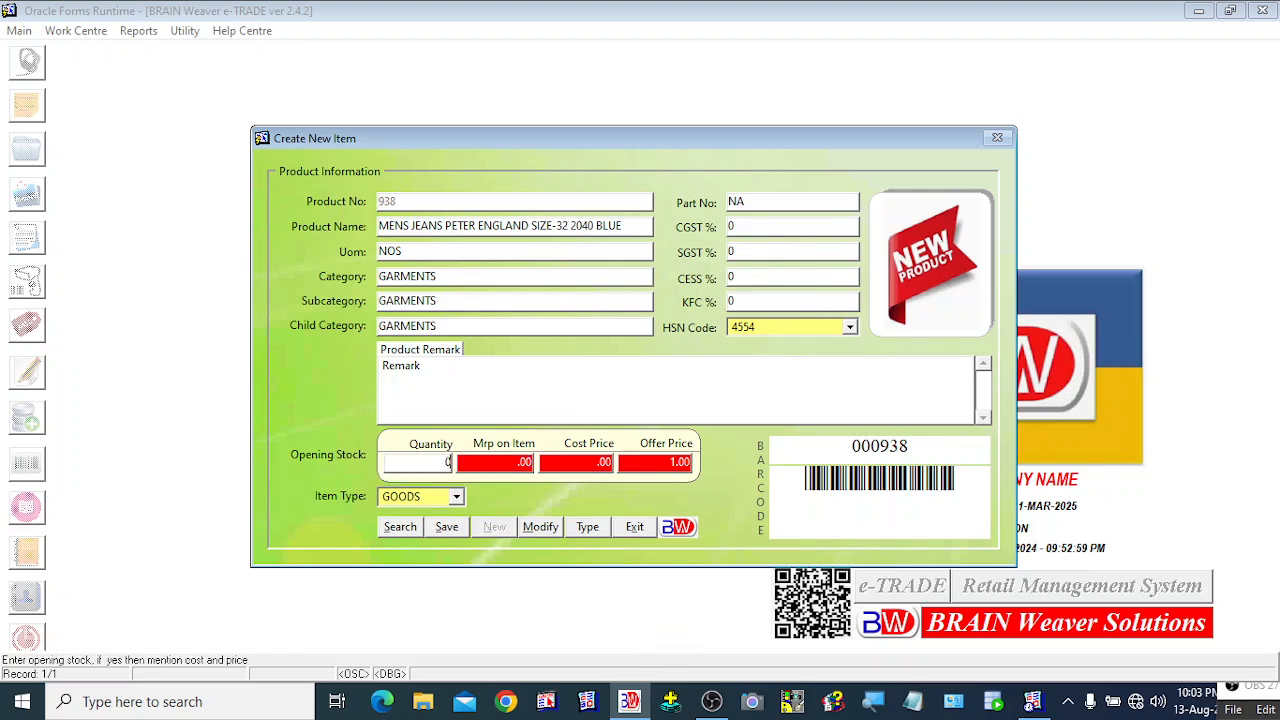
pyautogui.press('Tab')
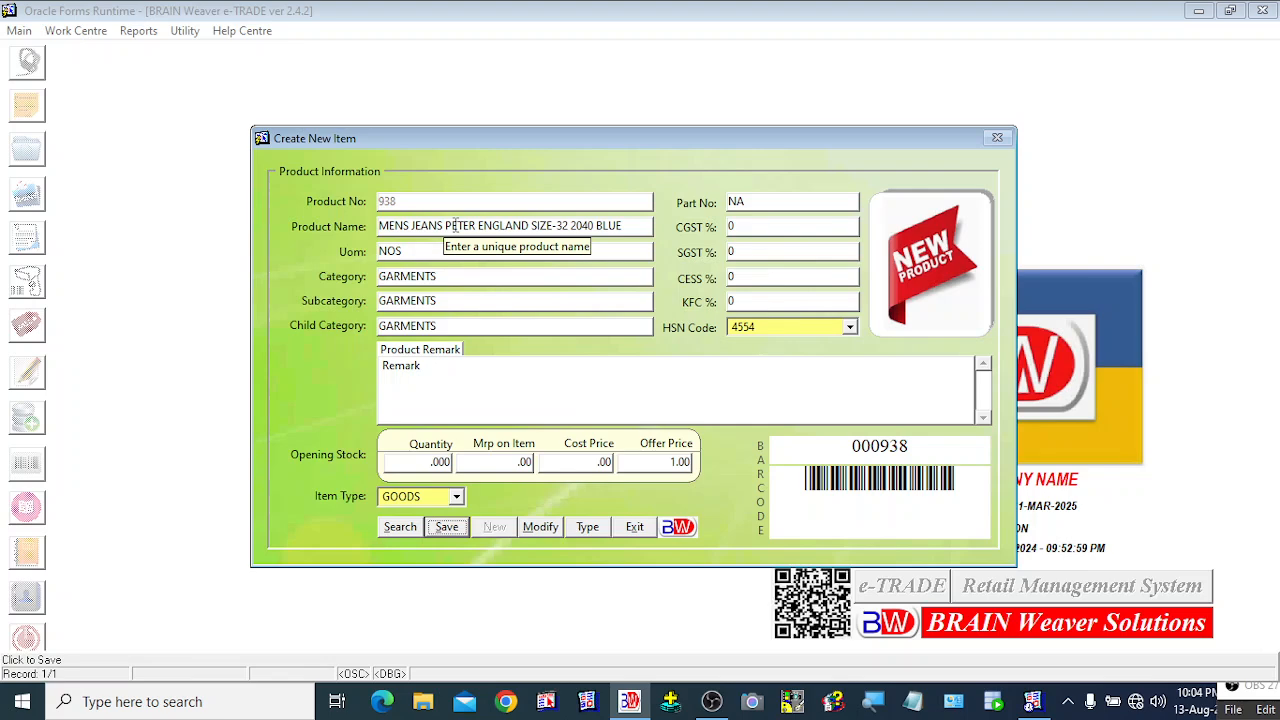
pyautogui.click(458, 502)
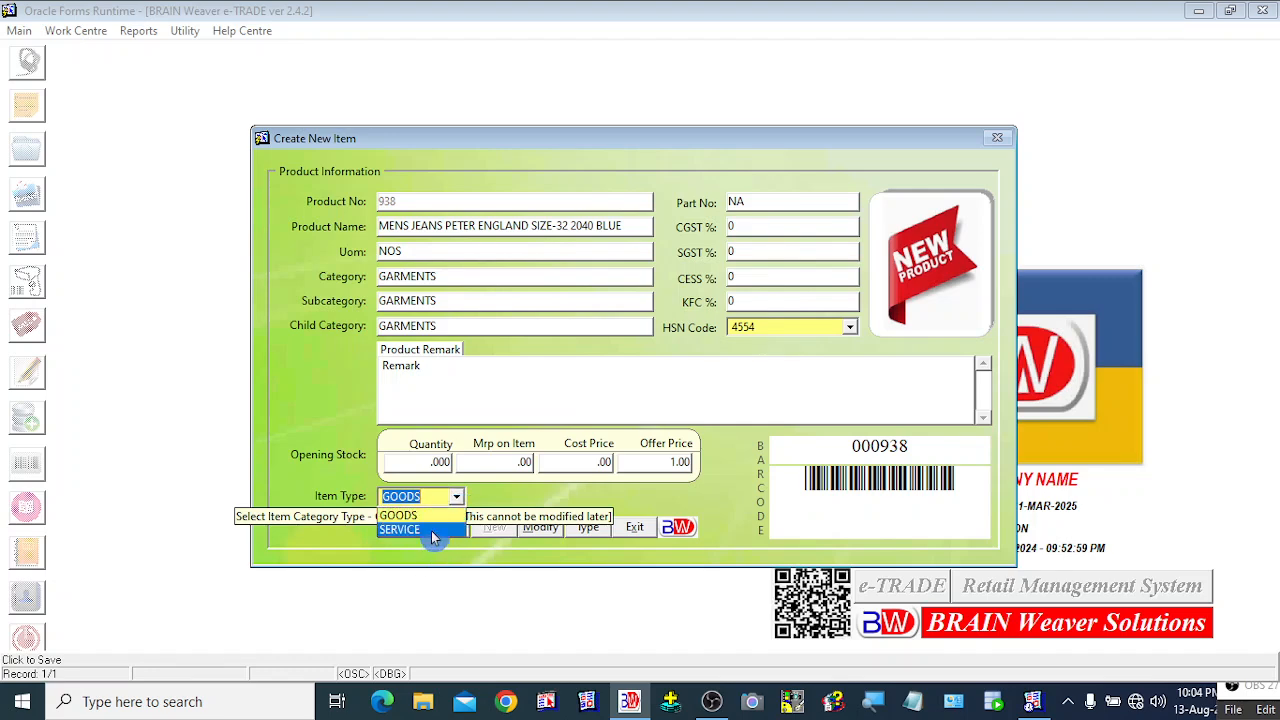
pyautogui.click(537, 502)
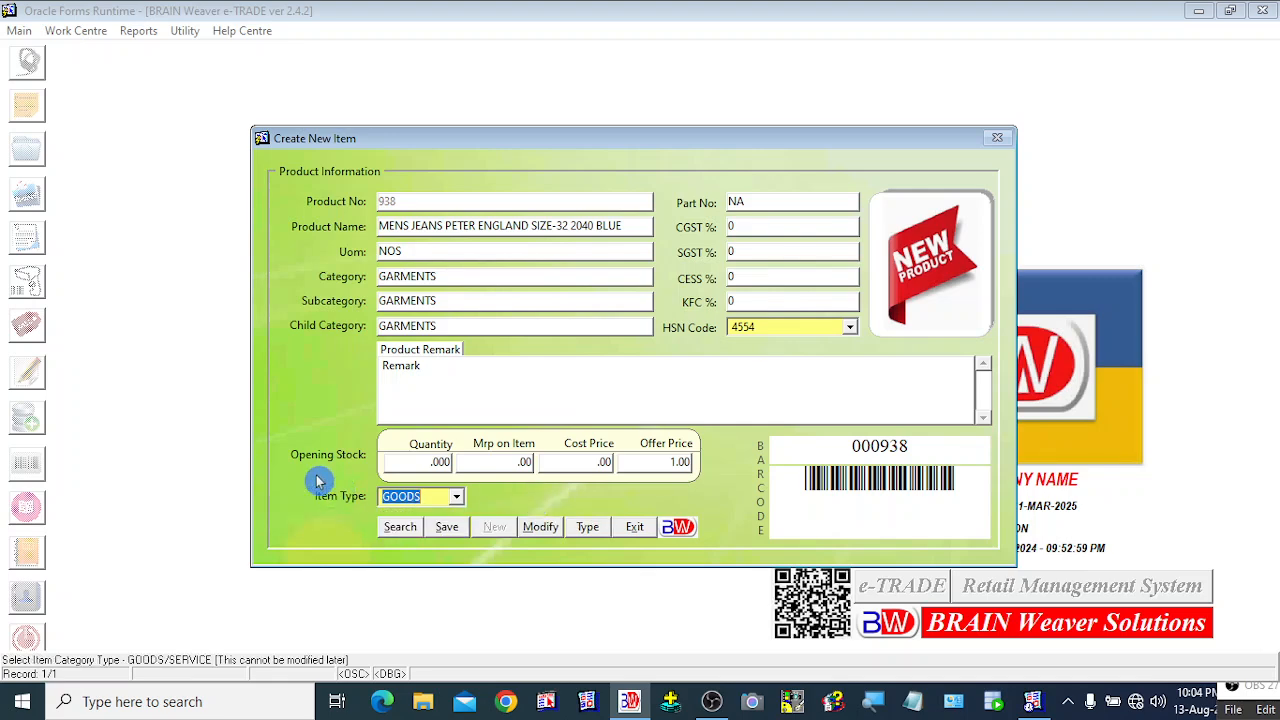
pyautogui.click(456, 500)
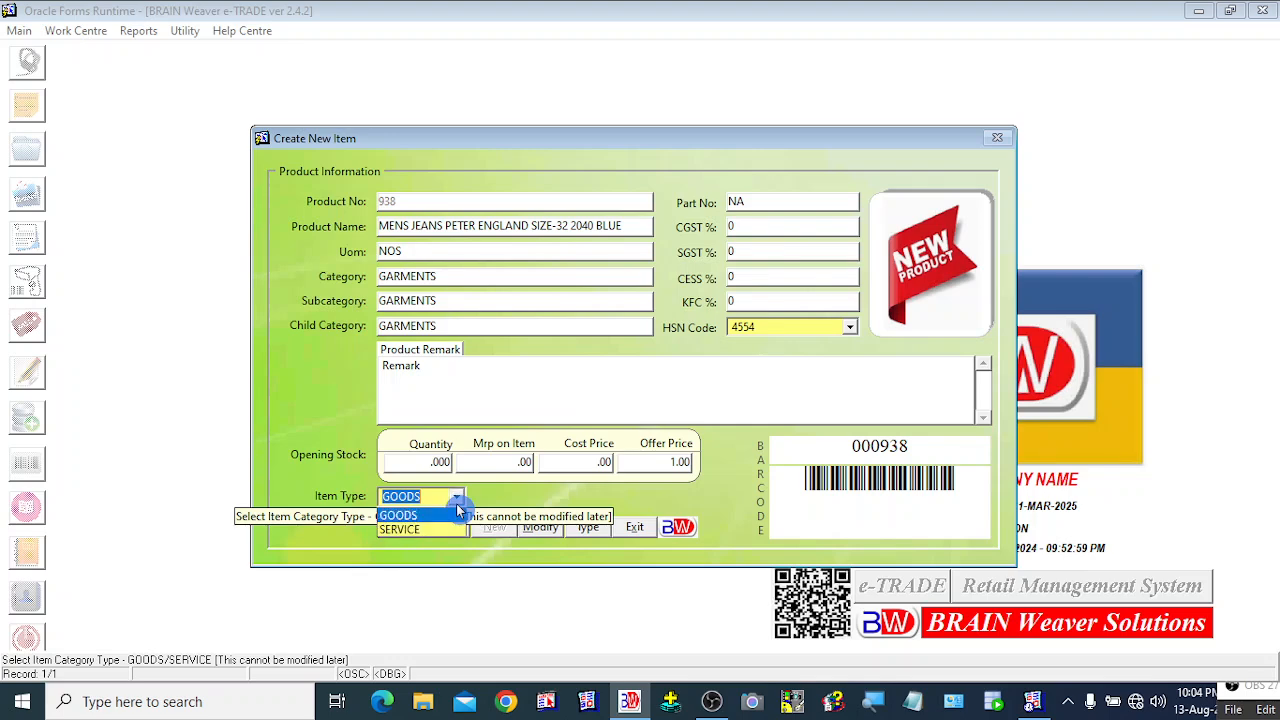
pyautogui.click(404, 531)
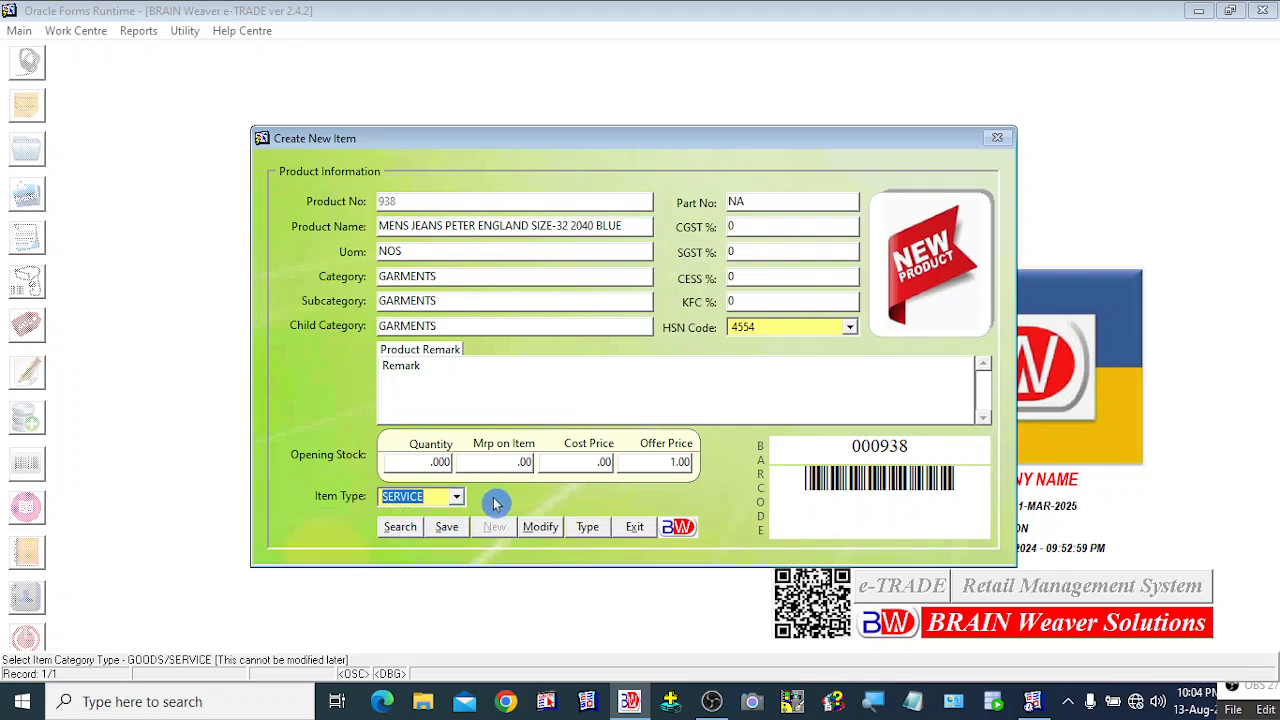
pyautogui.click(458, 497)
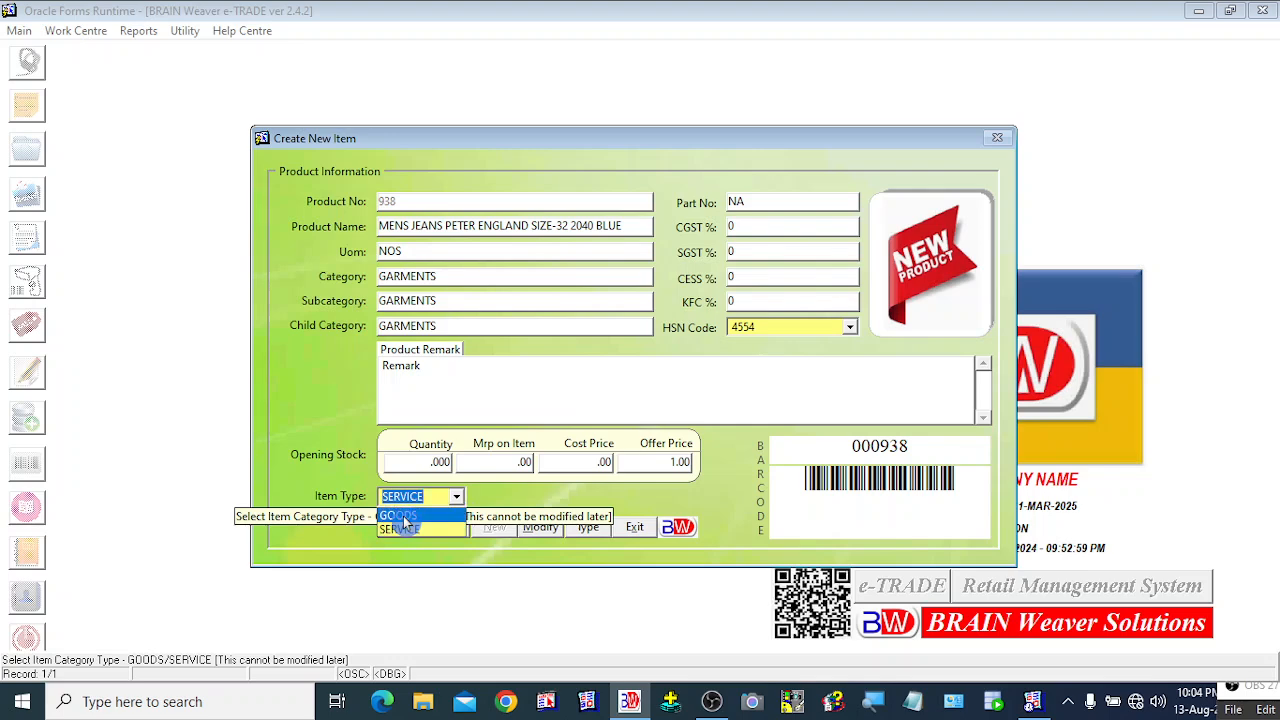
pyautogui.click(430, 516)
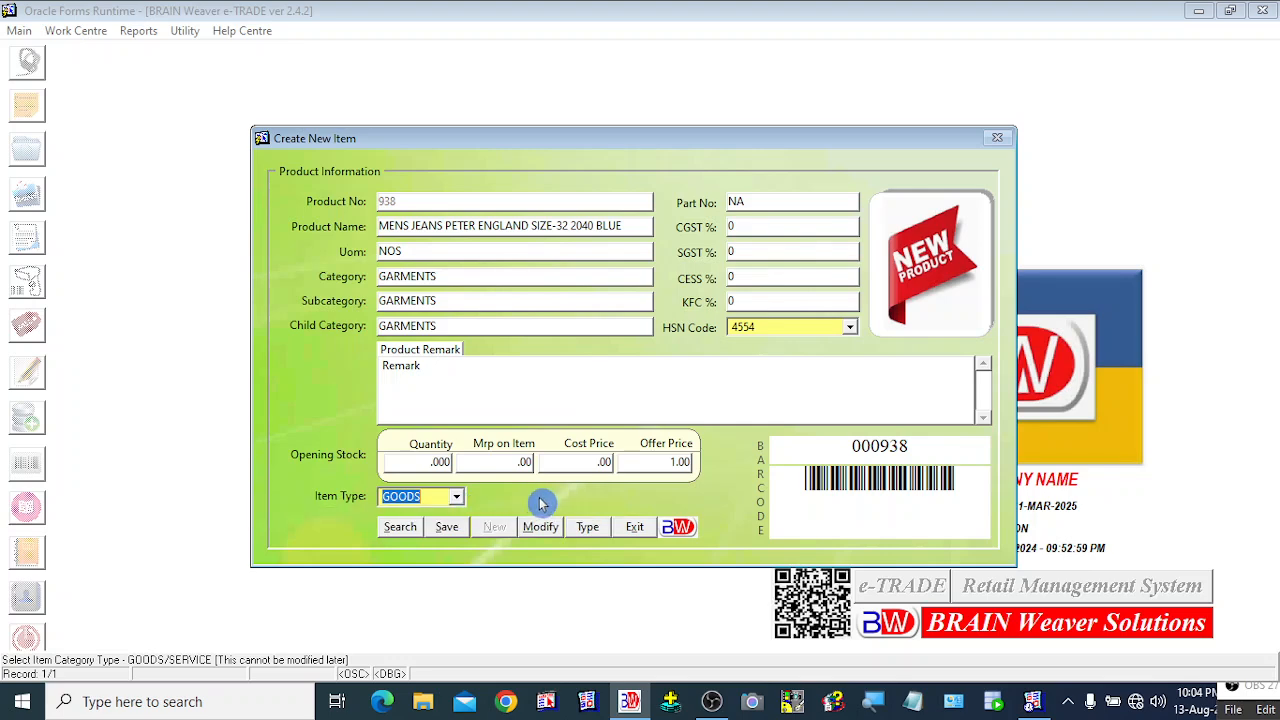
pyautogui.click(456, 498)
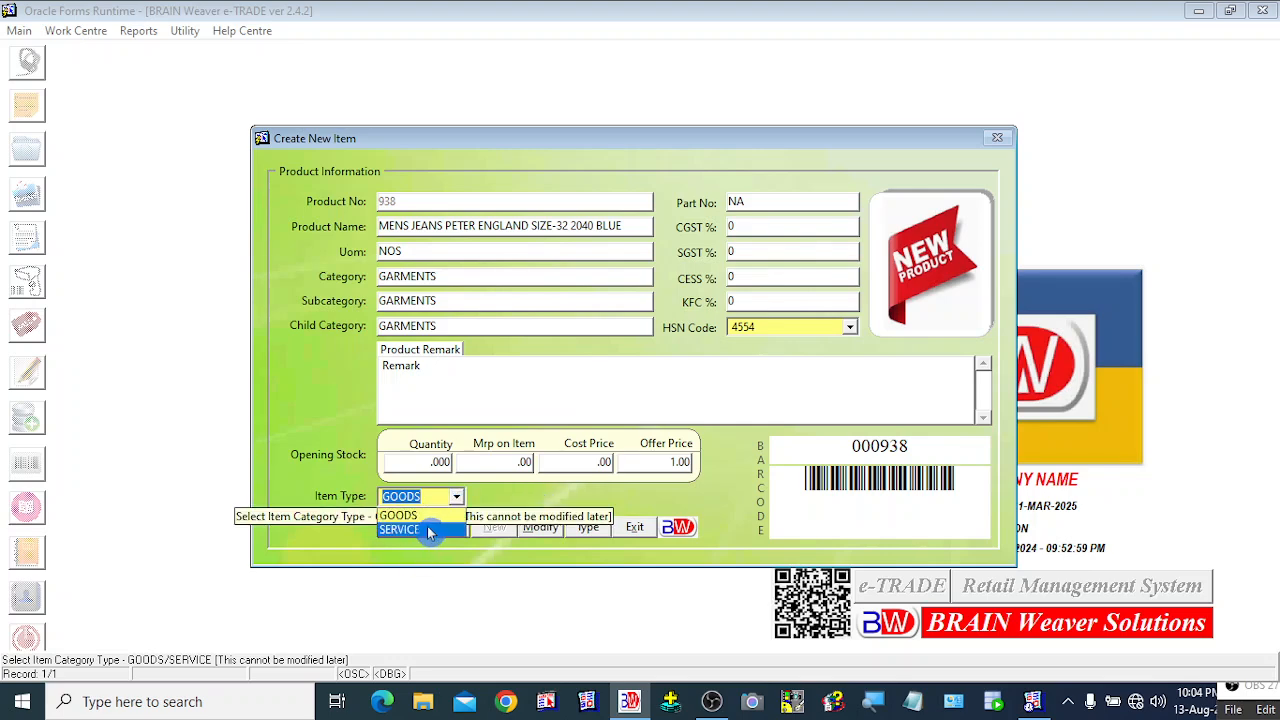
pyautogui.click(524, 505)
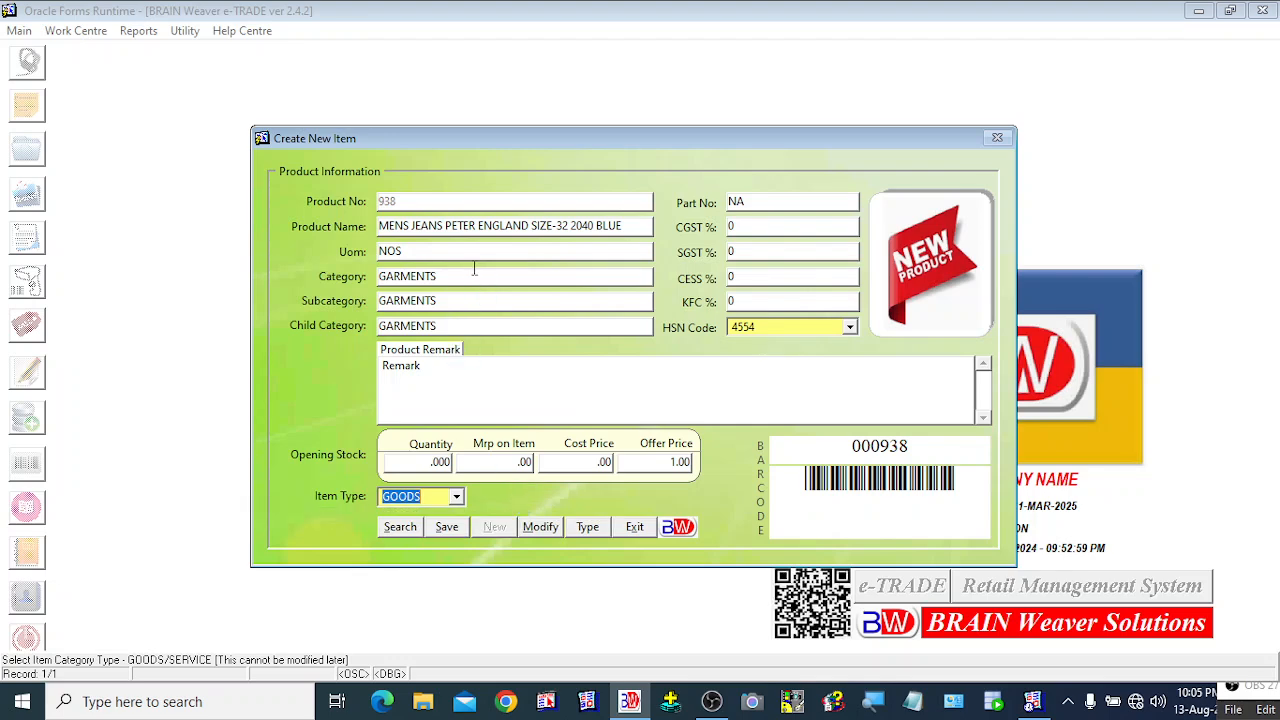
pyautogui.click(457, 499)
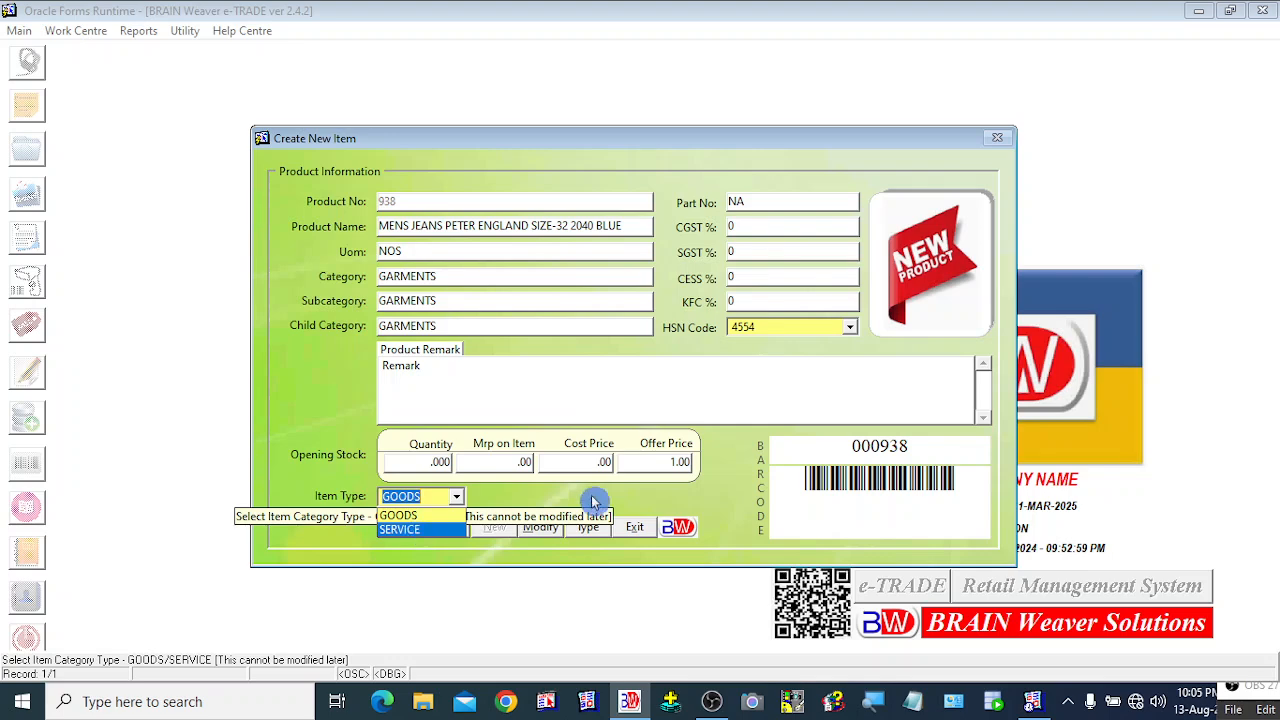
pyautogui.click(527, 499)
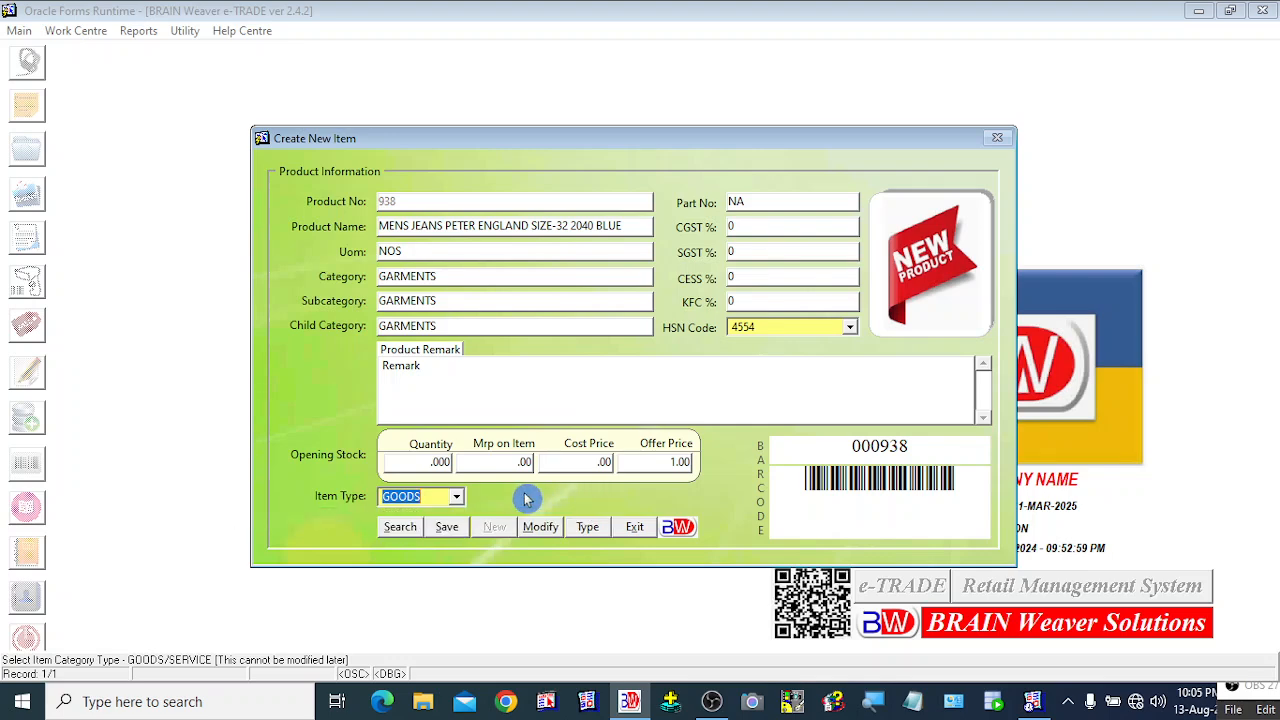
pyautogui.click(457, 499)
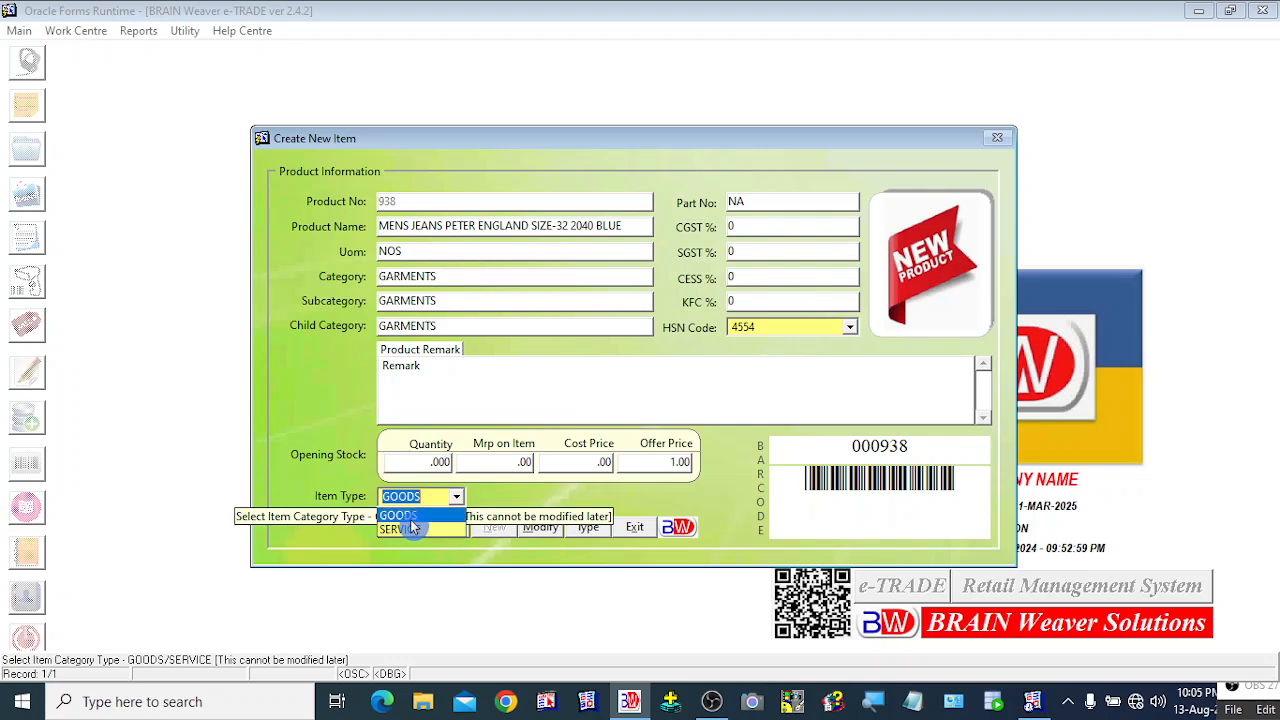
pyautogui.click(535, 507)
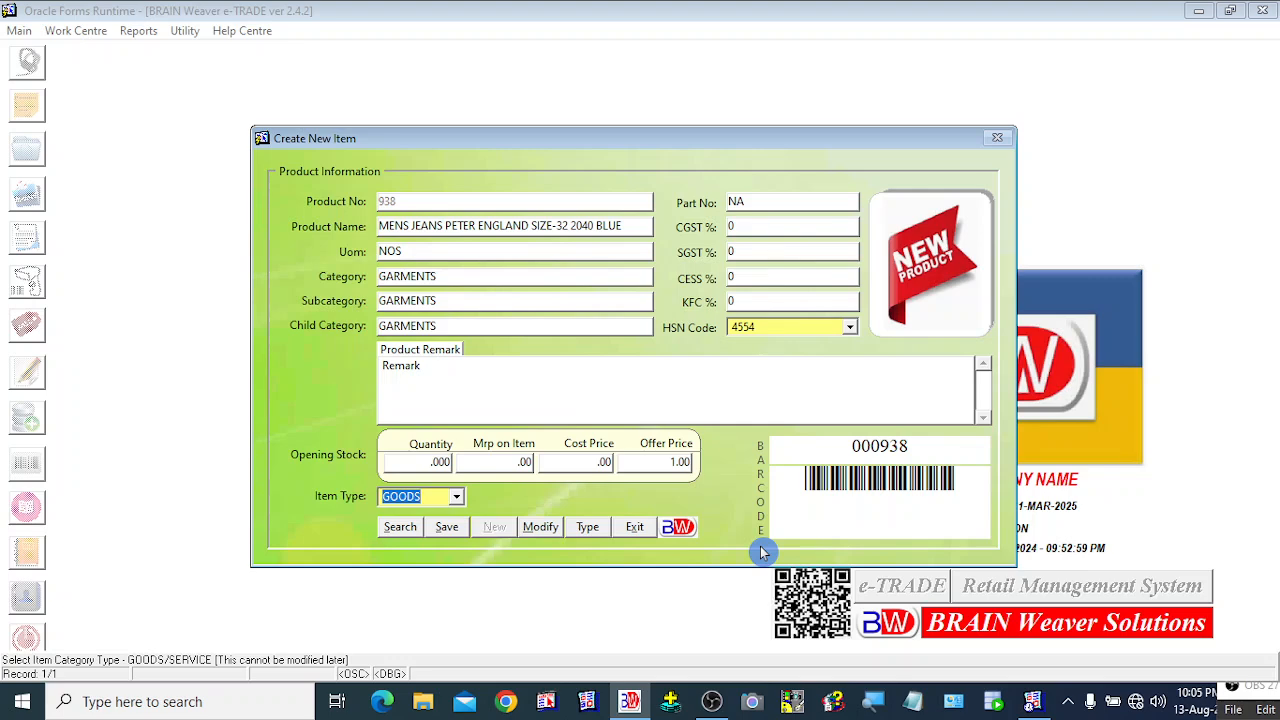
pyautogui.press('Tab')
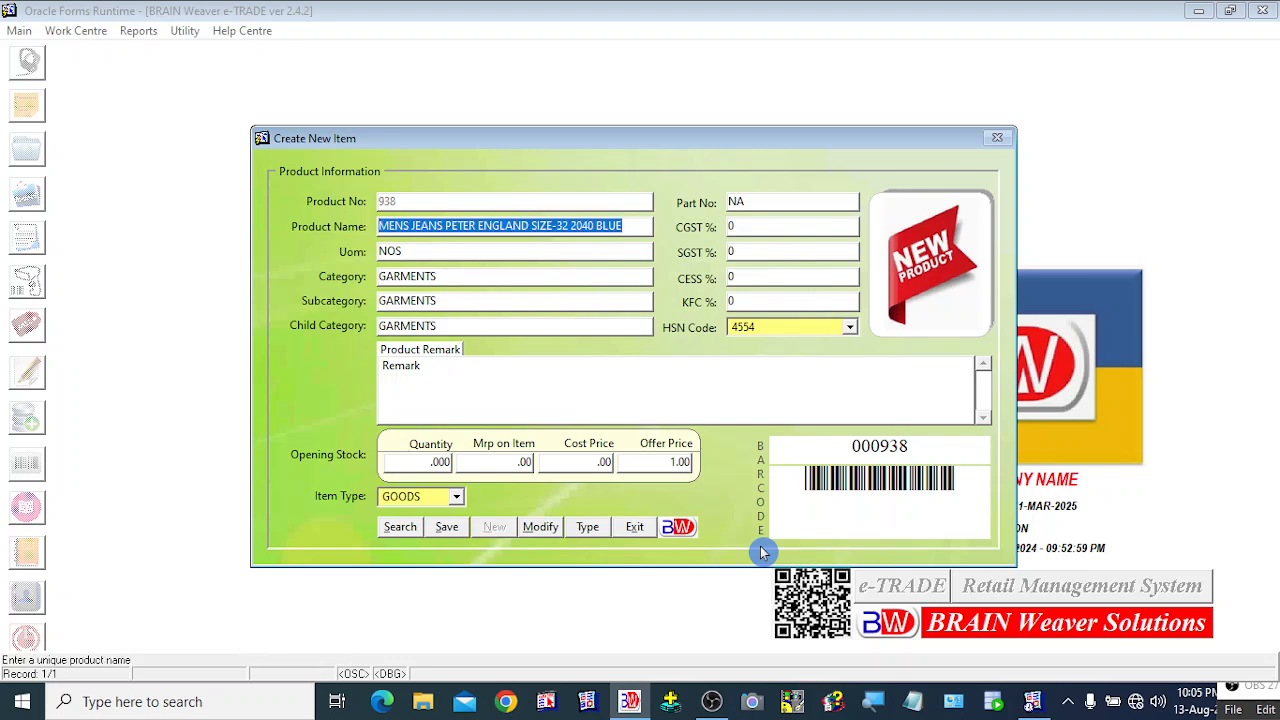
pyautogui.click(452, 385)
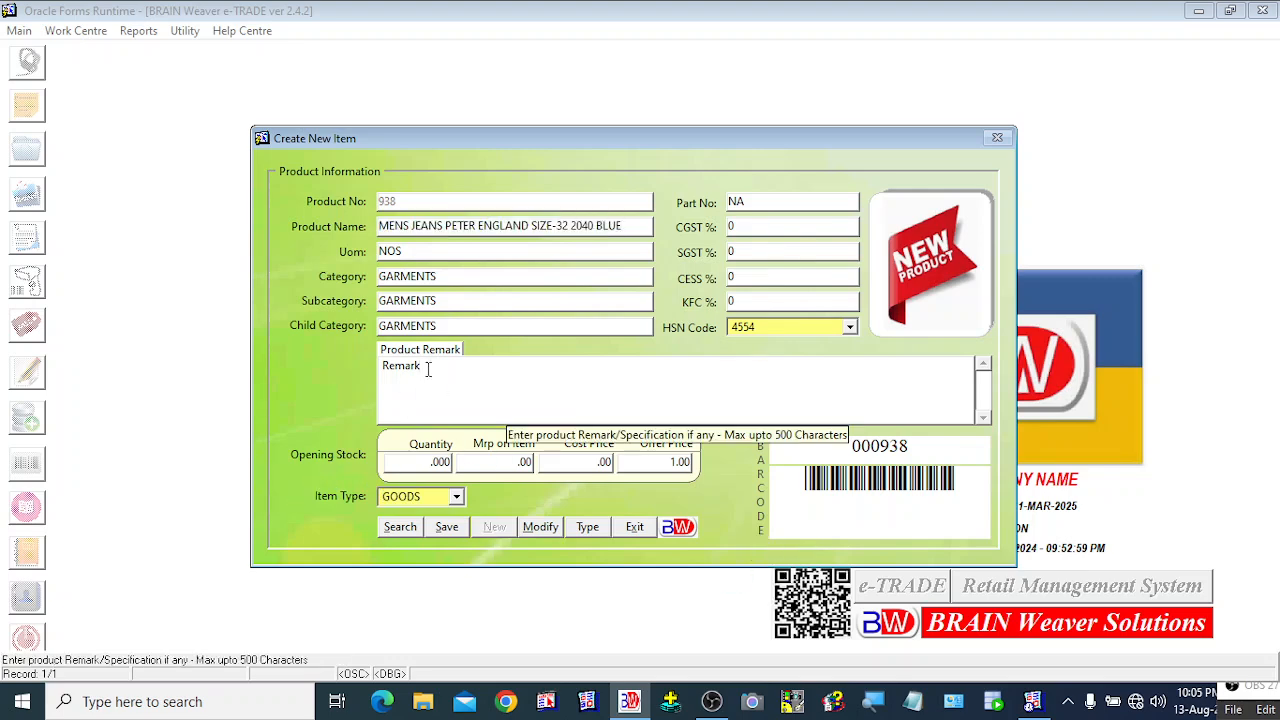
pyautogui.moveTo(428, 369); pyautogui.dragTo(378, 367)
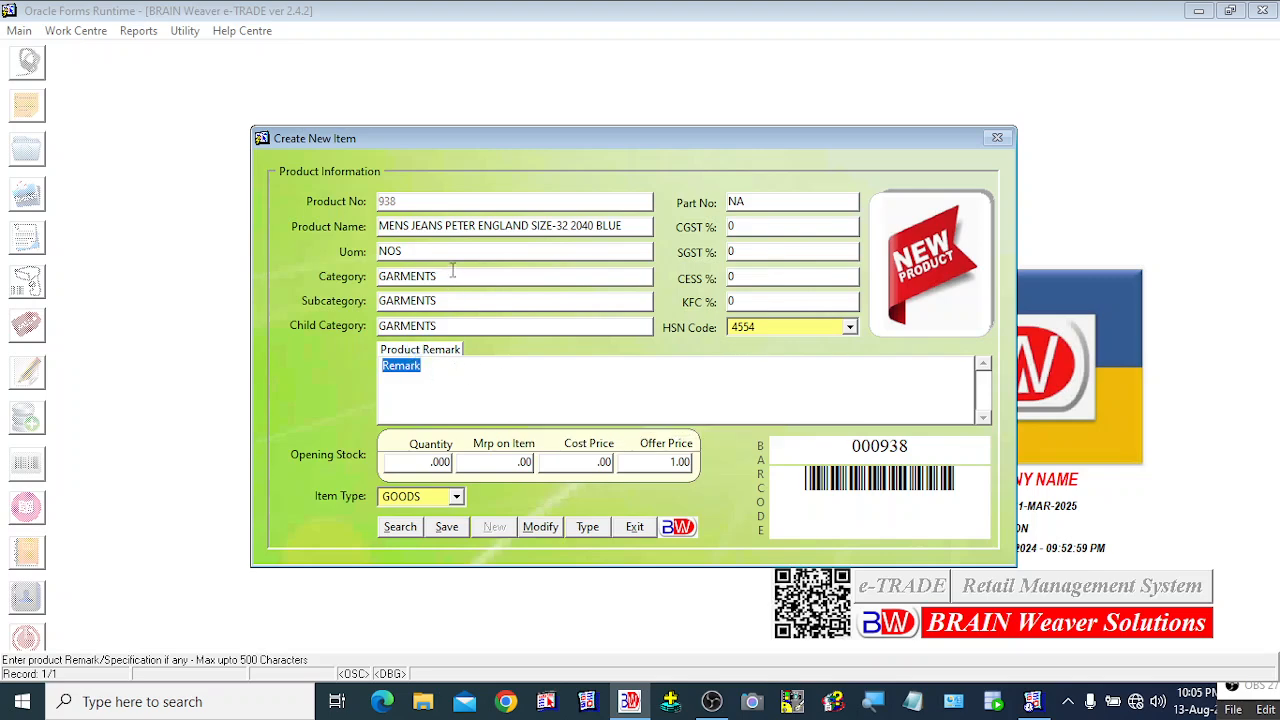
pyautogui.click(381, 226)
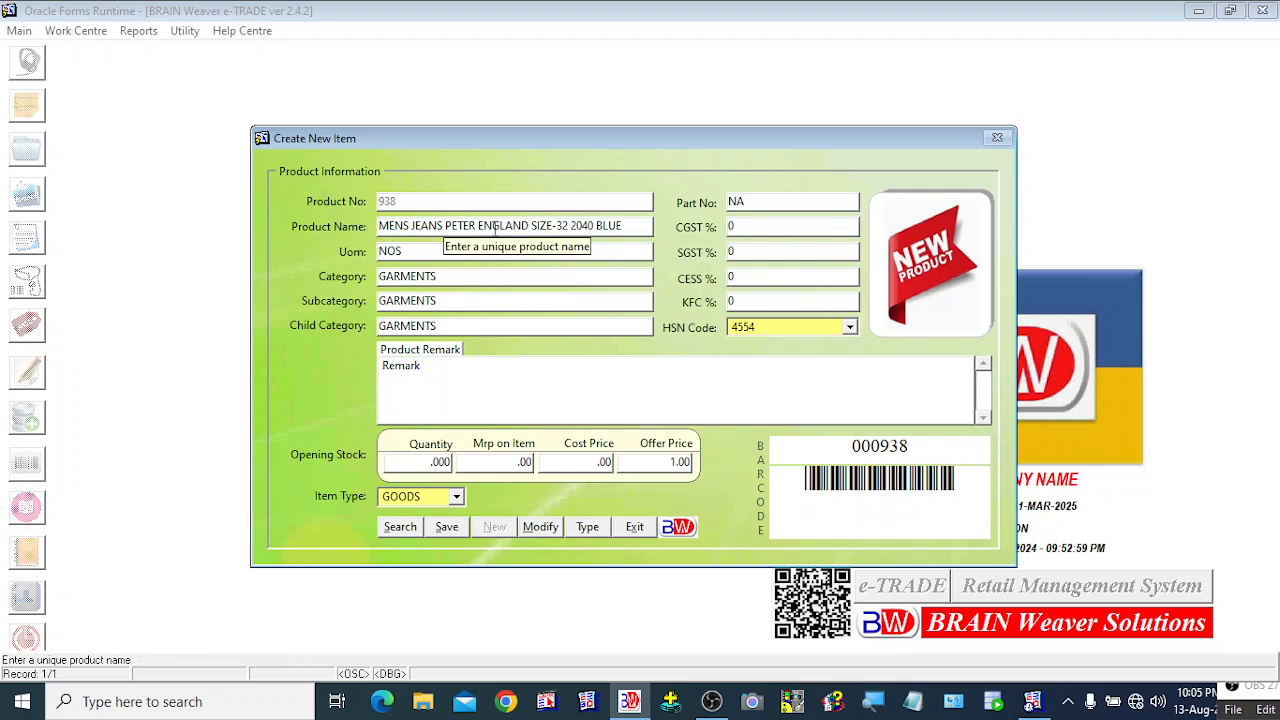
pyautogui.moveTo(638, 226); pyautogui.dragTo(372, 228)
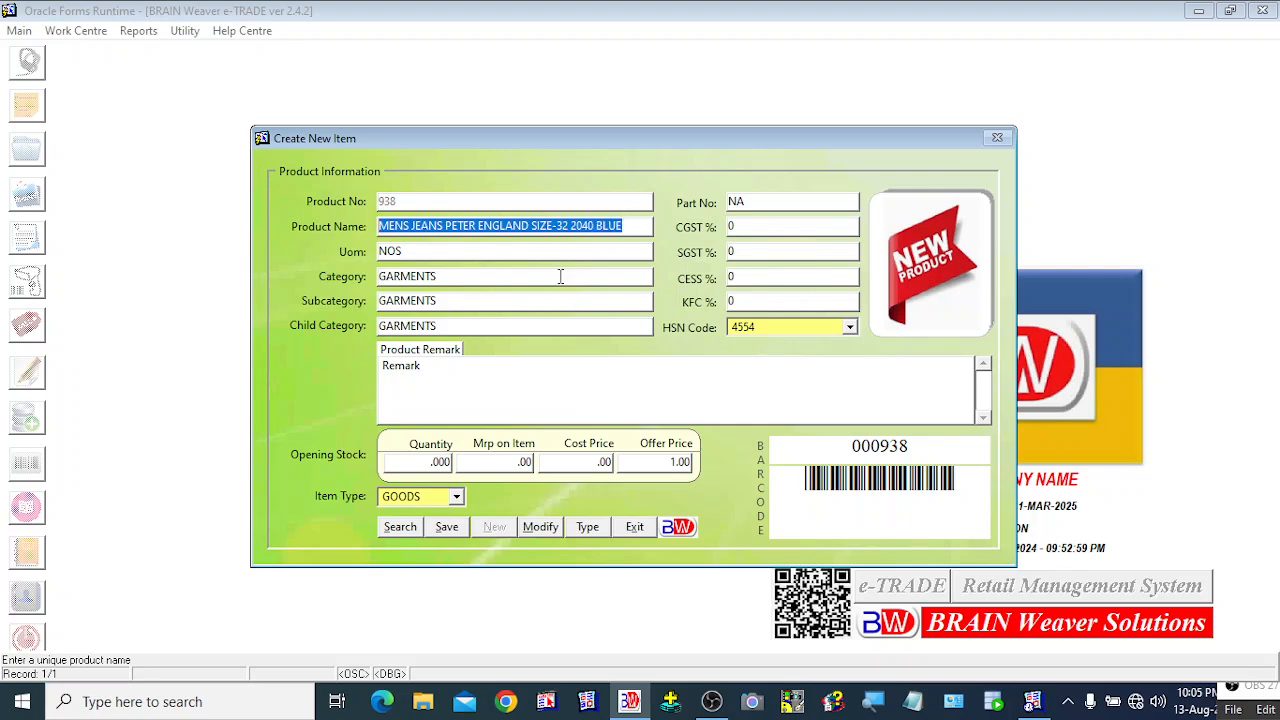
pyautogui.click(501, 373)
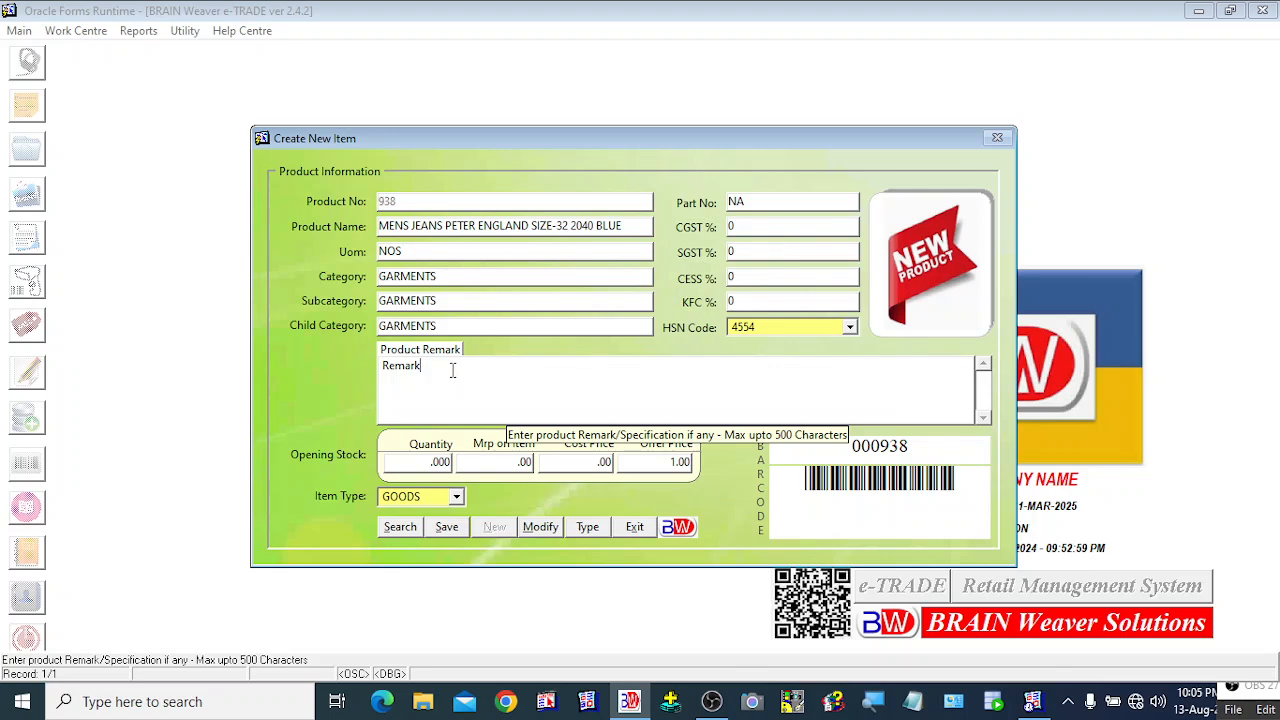
pyautogui.moveTo(422, 367); pyautogui.dragTo(380, 366)
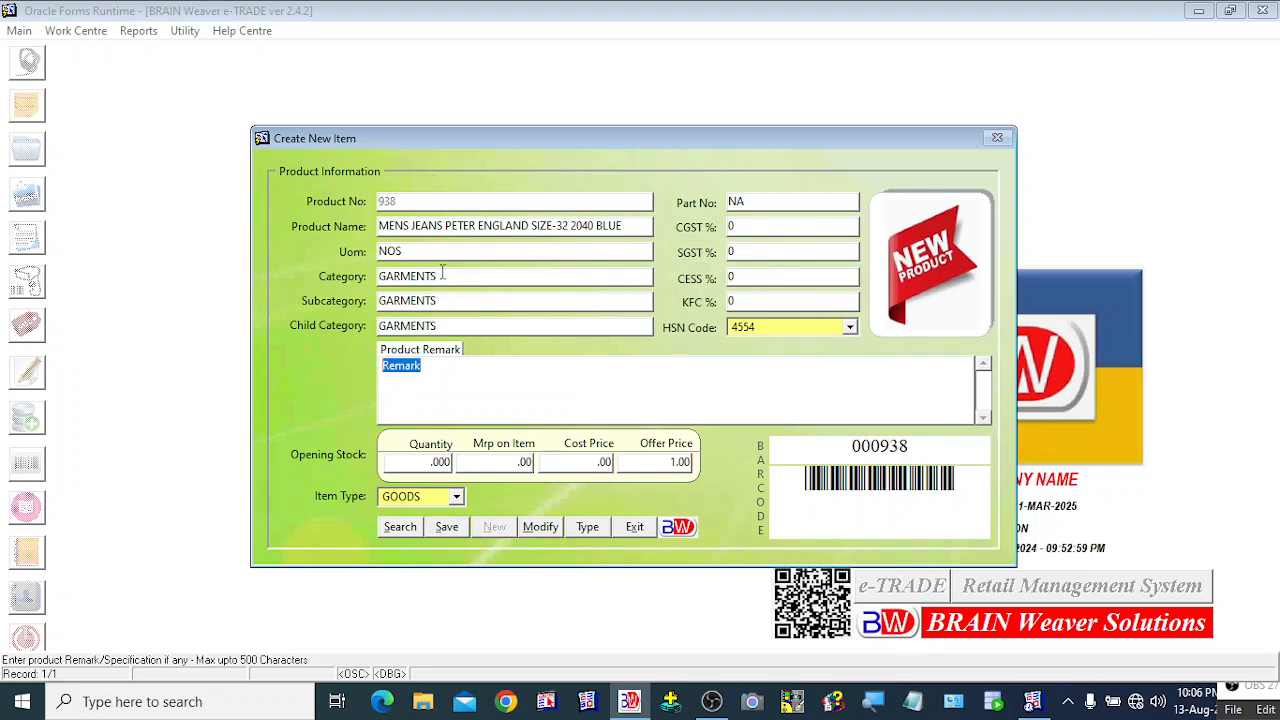
pyautogui.click(917, 449)
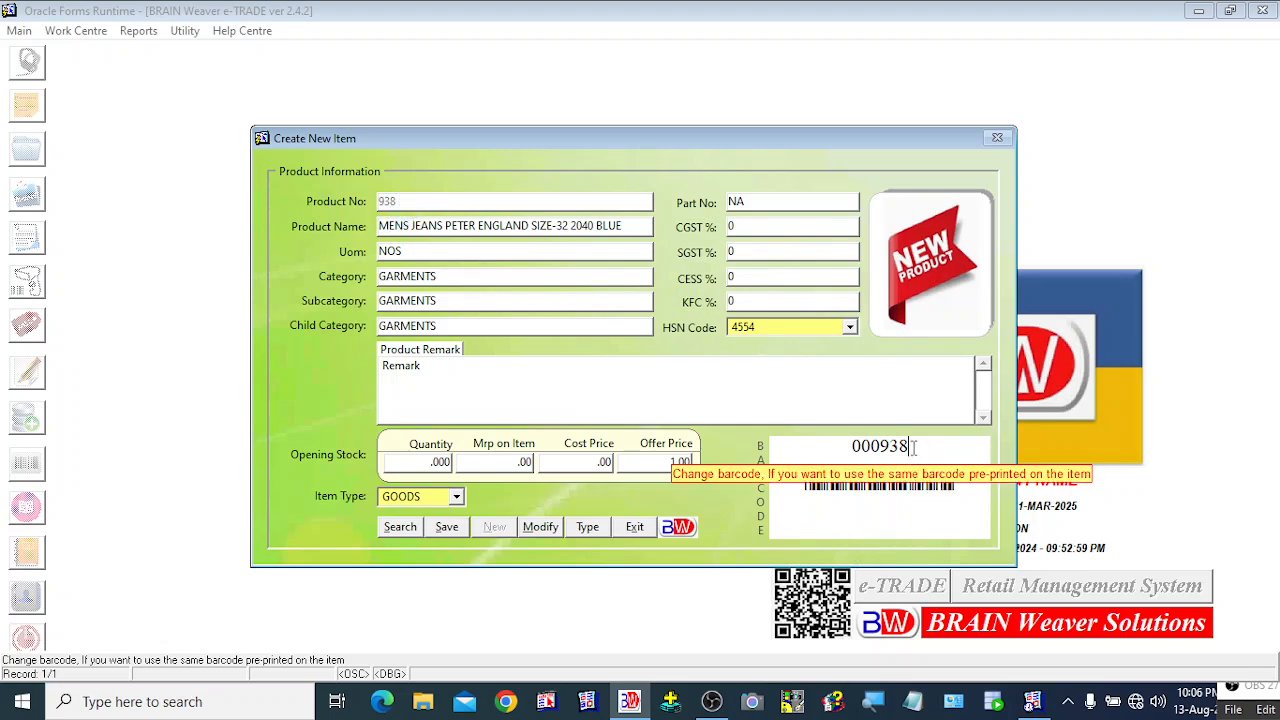
pyautogui.moveTo(913, 447); pyautogui.dragTo(849, 447)
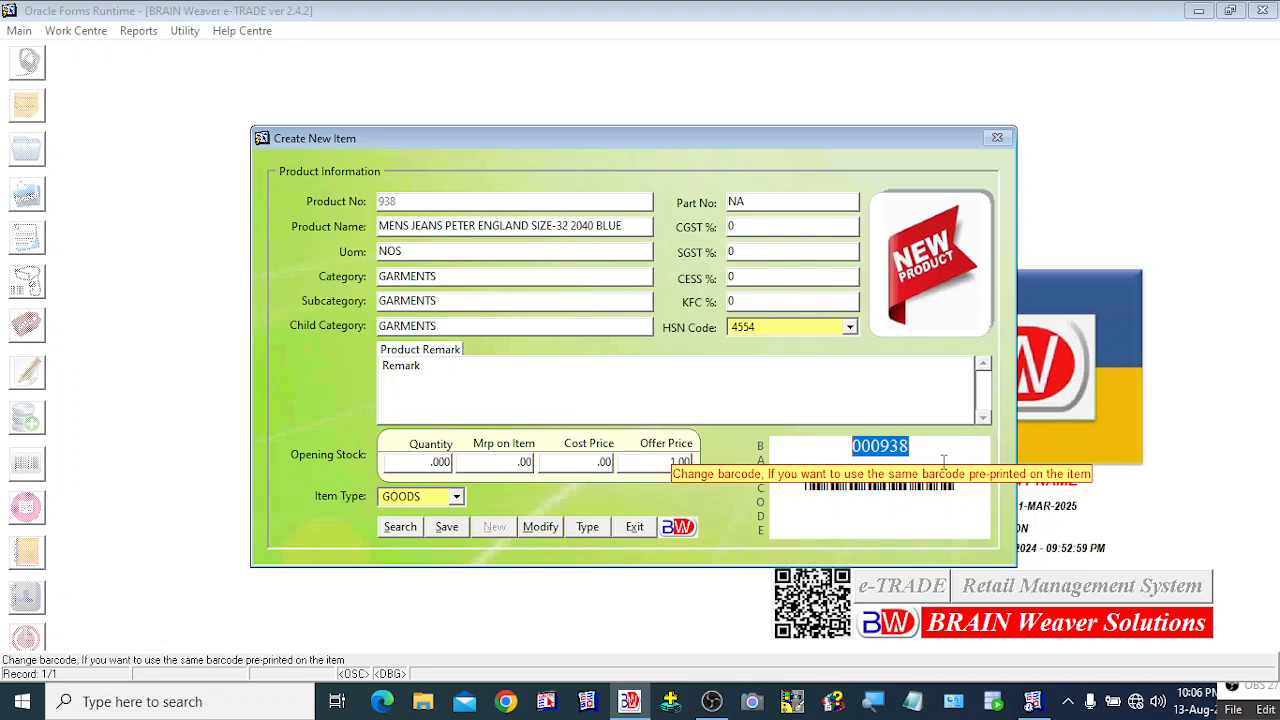
pyautogui.press('BackSpace')
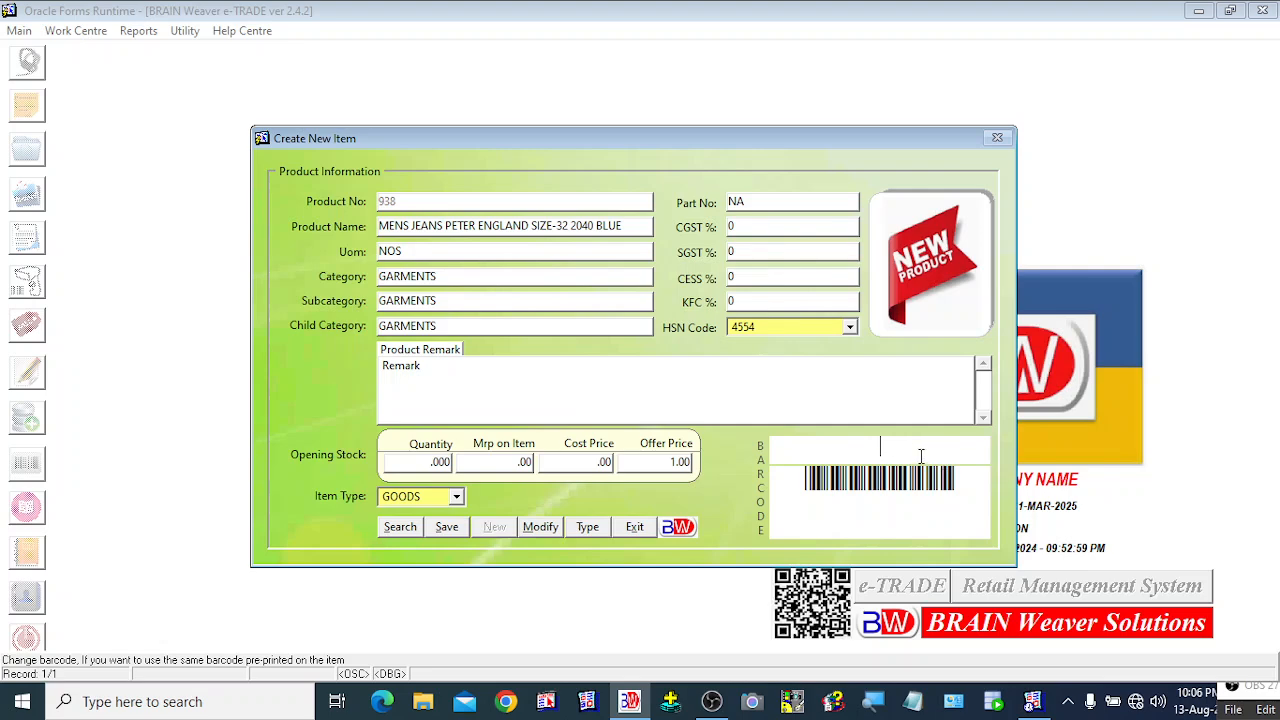
pyautogui.moveTo(940, 450); pyautogui.dragTo(834, 446)
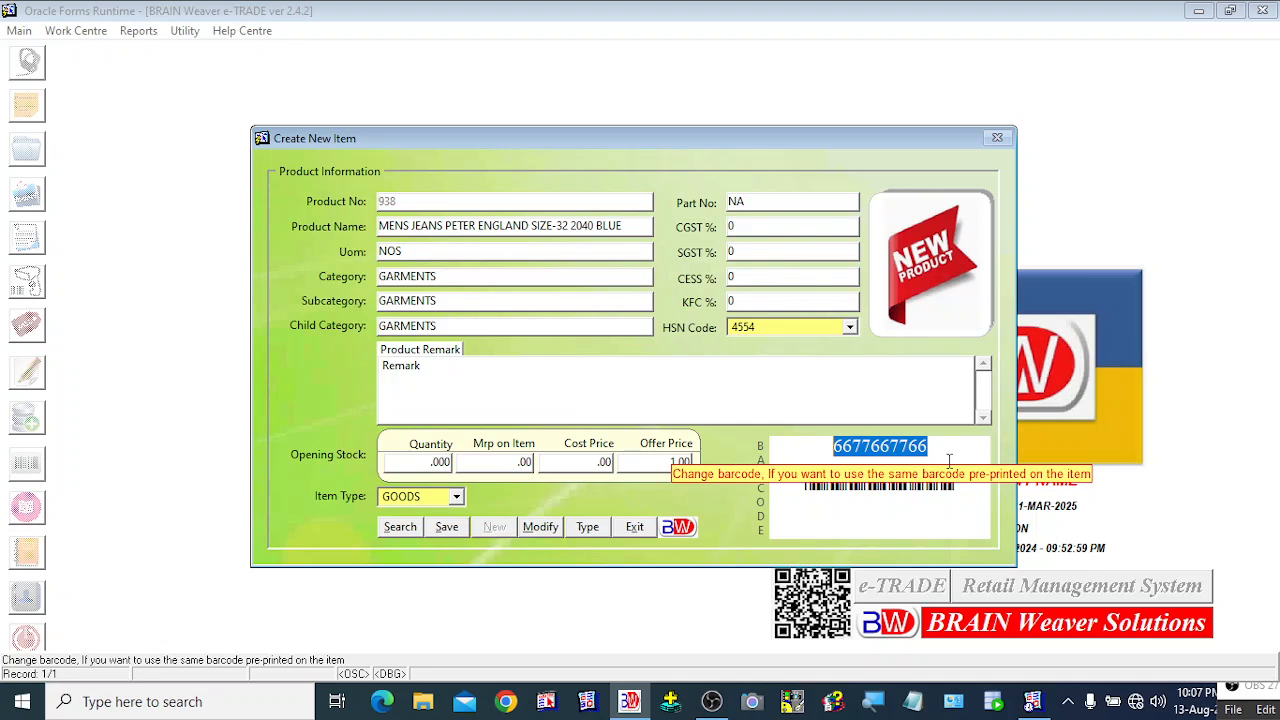
pyautogui.write('000')
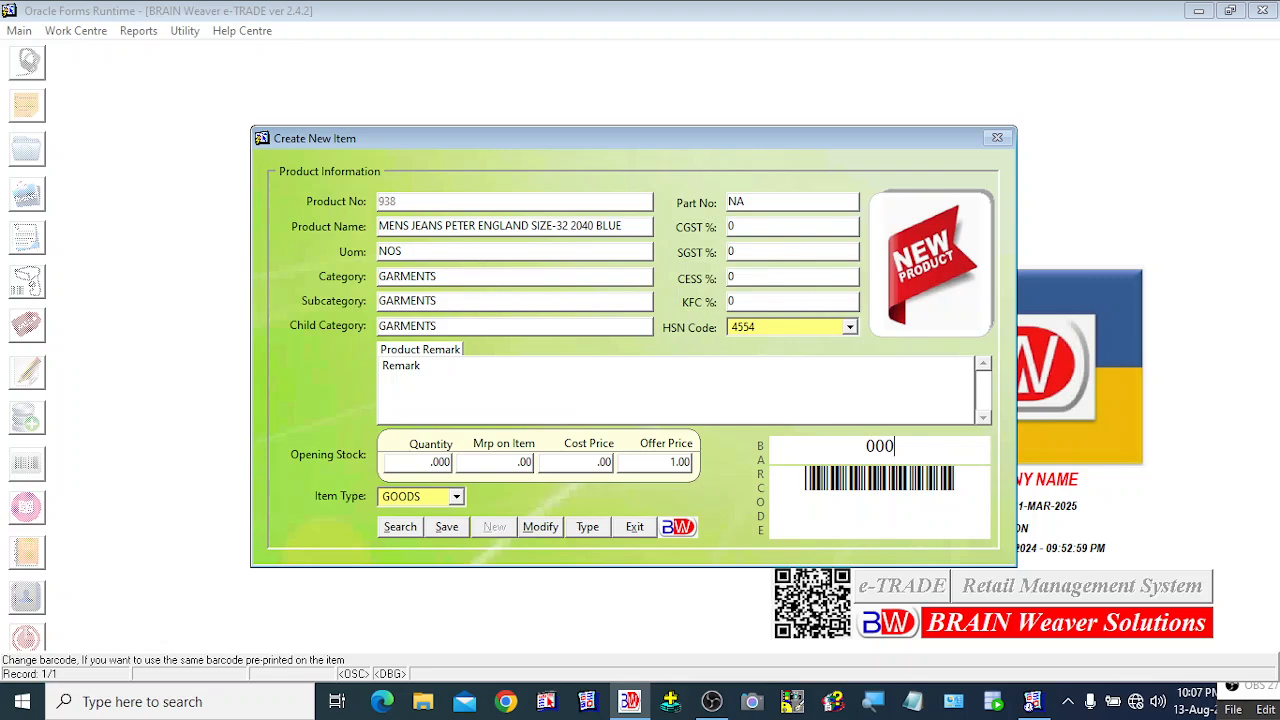
pyautogui.write('938')
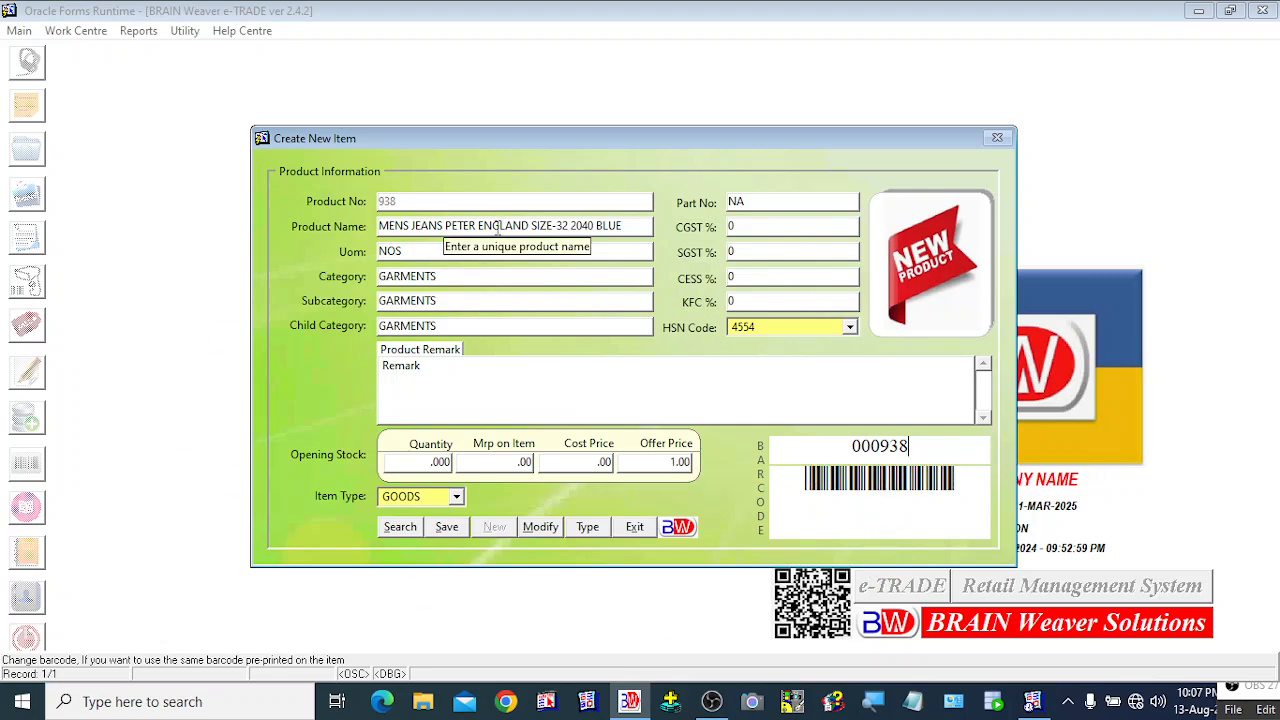
# Step: Save jeans item 938, acknowledge the 'Product Created Successfully' message, and shift the form window
pyautogui.click(447, 530)
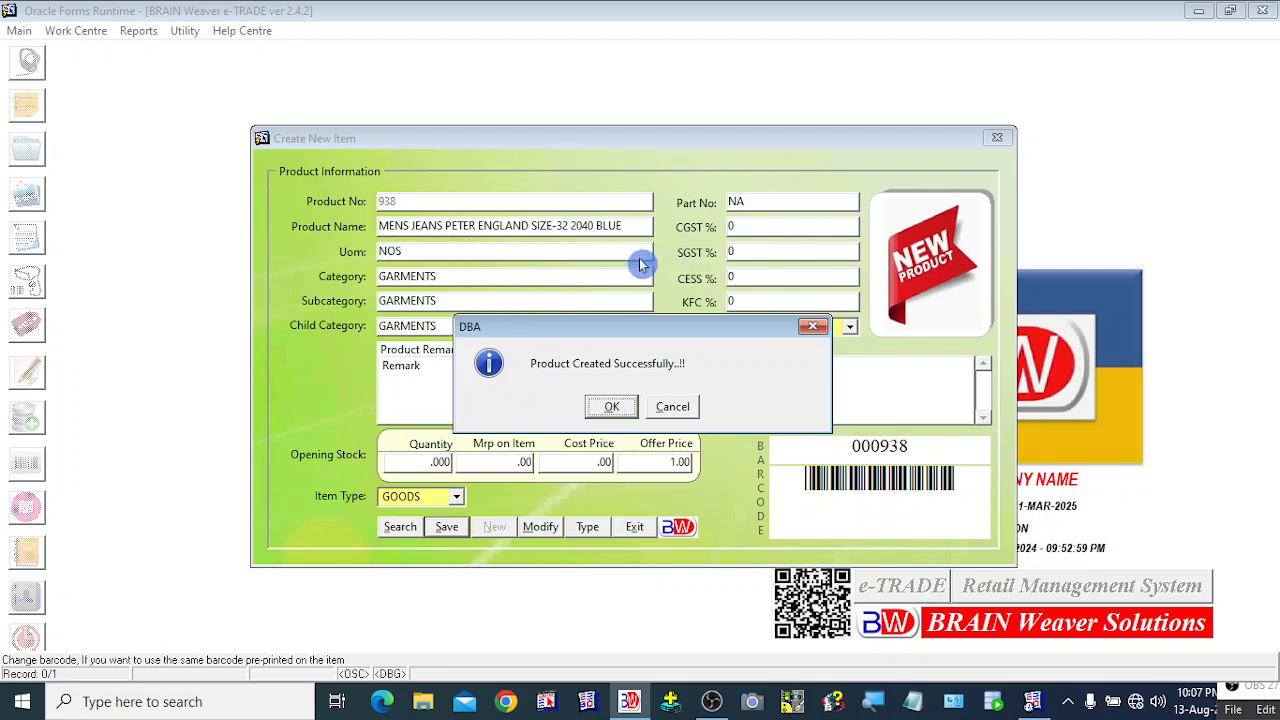
pyautogui.click(604, 409)
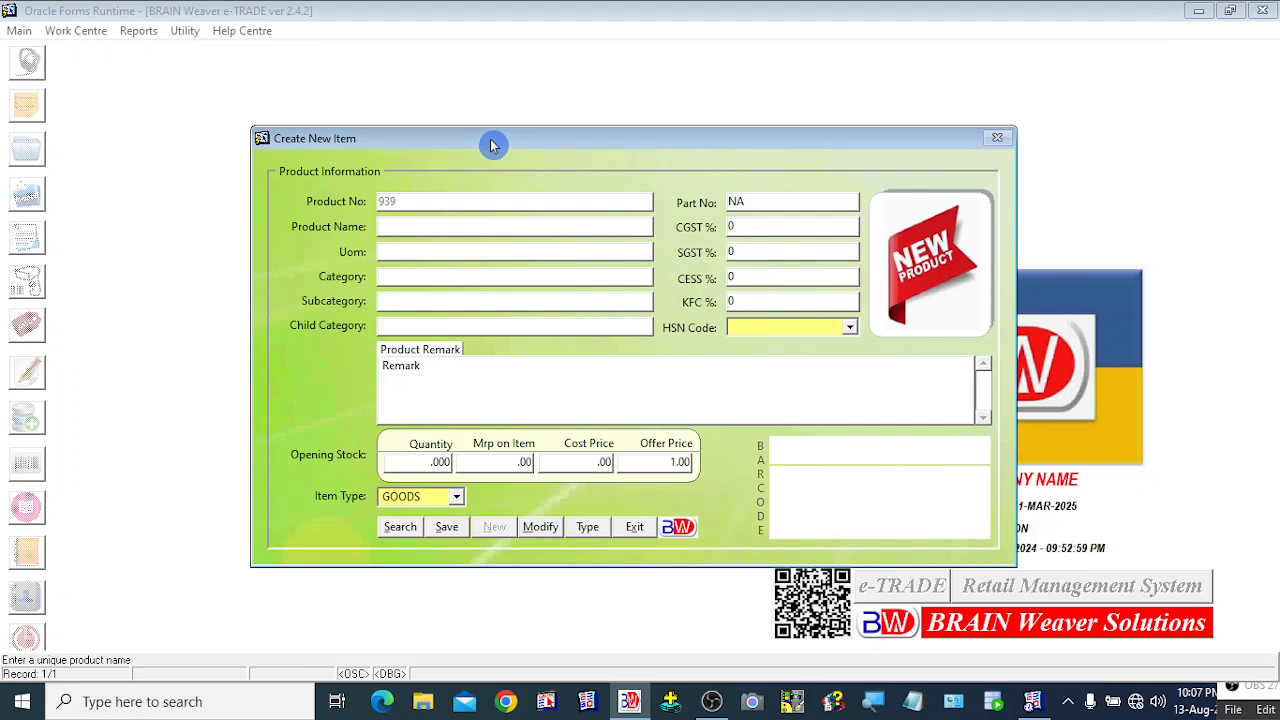
pyautogui.moveTo(492, 140)
pyautogui.mouseDown()
pyautogui.moveTo(476, 104)
pyautogui.moveTo(480, 132)
pyautogui.mouseUp()
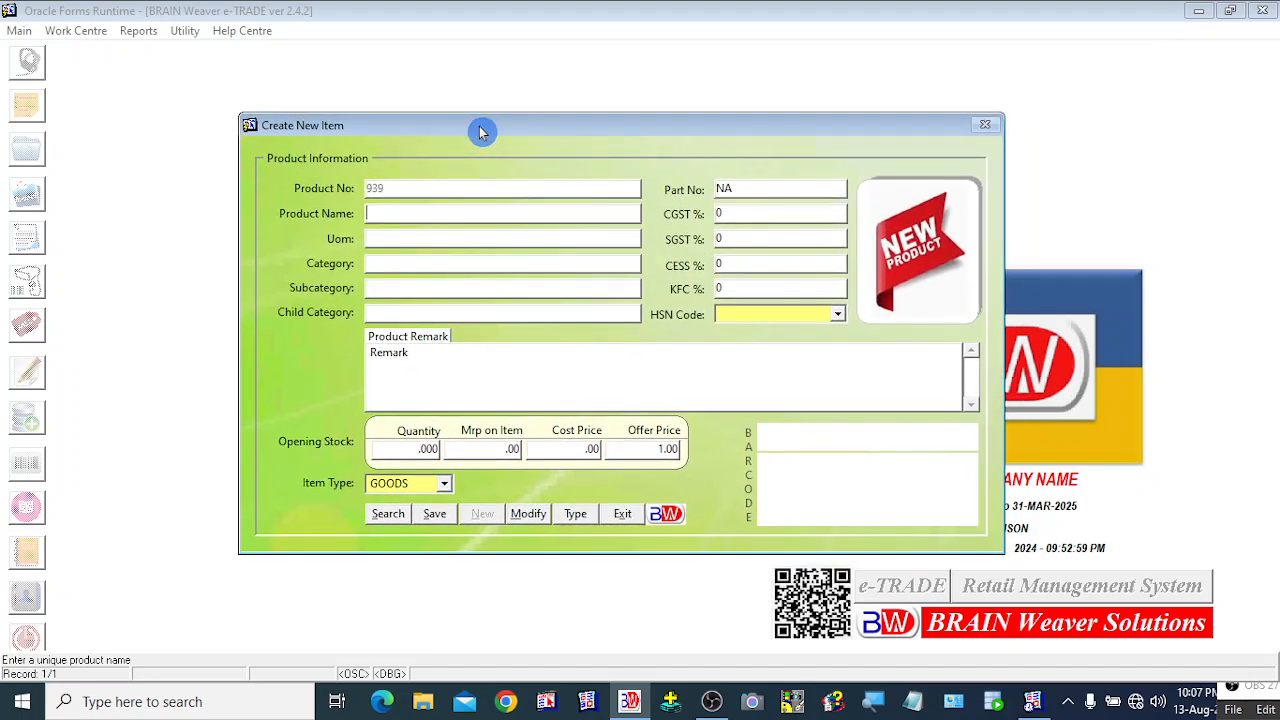
pyautogui.click(386, 520)
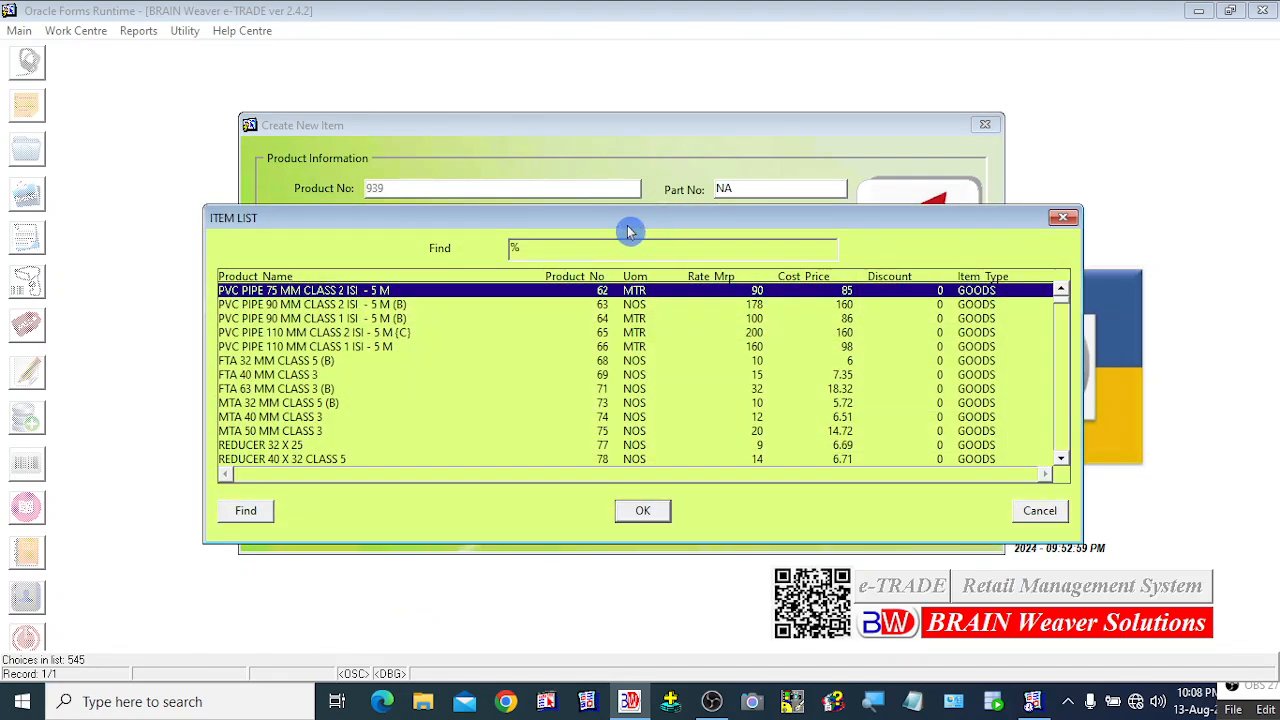
pyautogui.moveTo(629, 228); pyautogui.dragTo(676, 253)
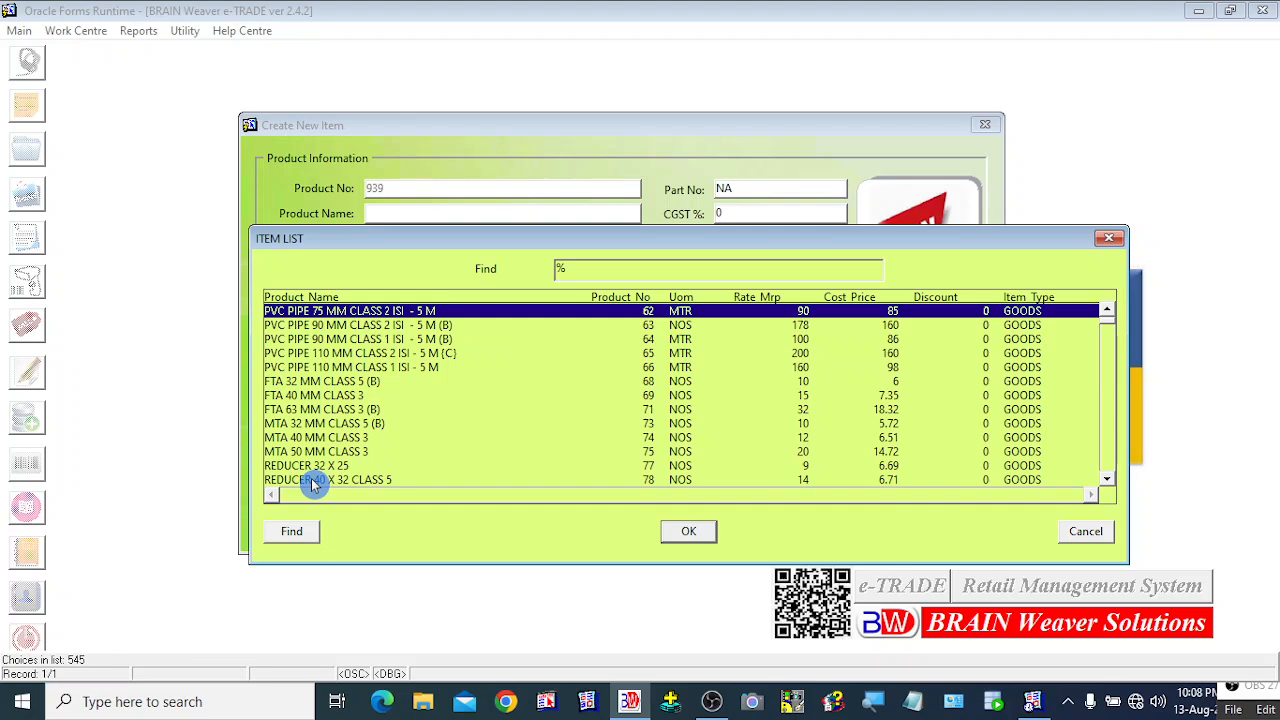
pyautogui.write('me')
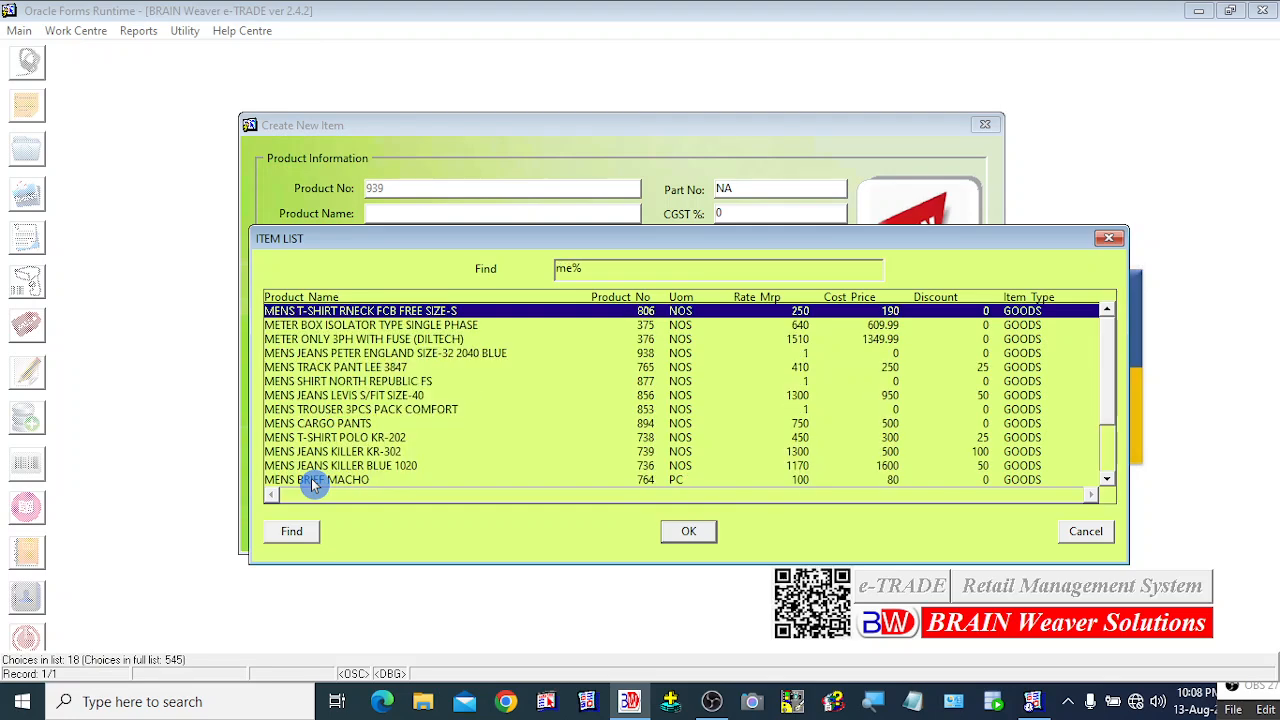
pyautogui.write('n')
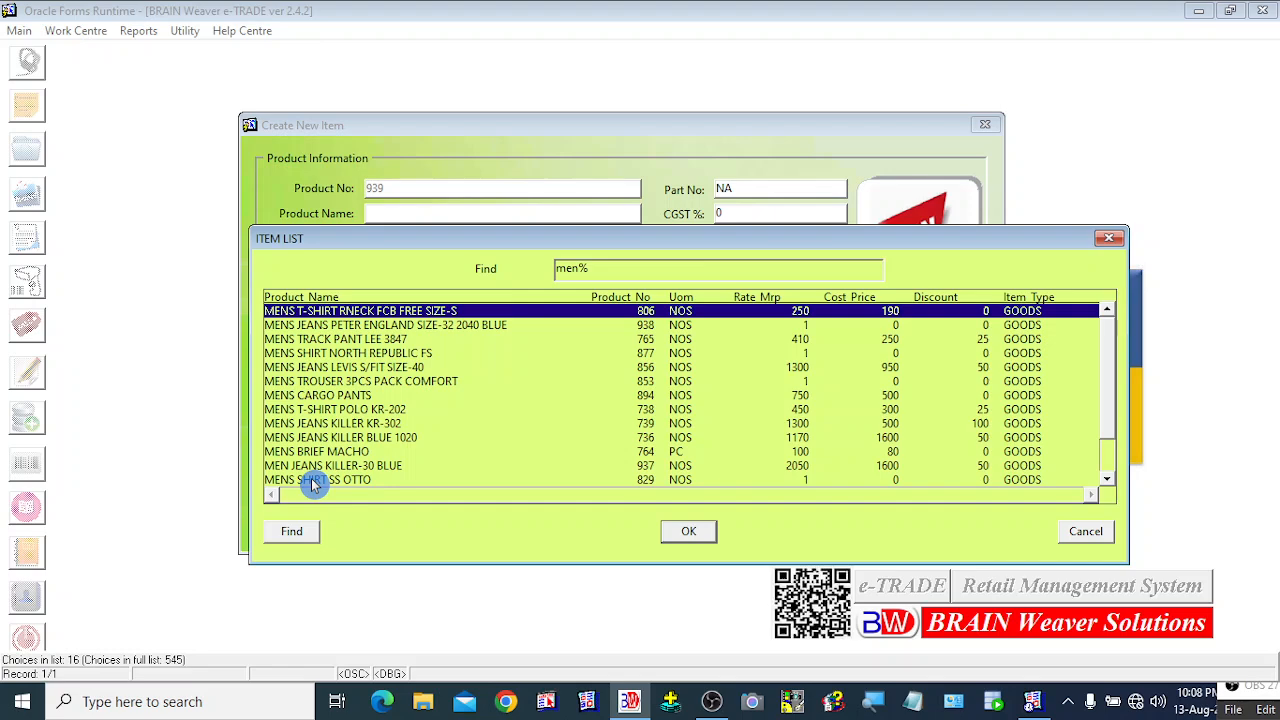
pyautogui.click(305, 327)
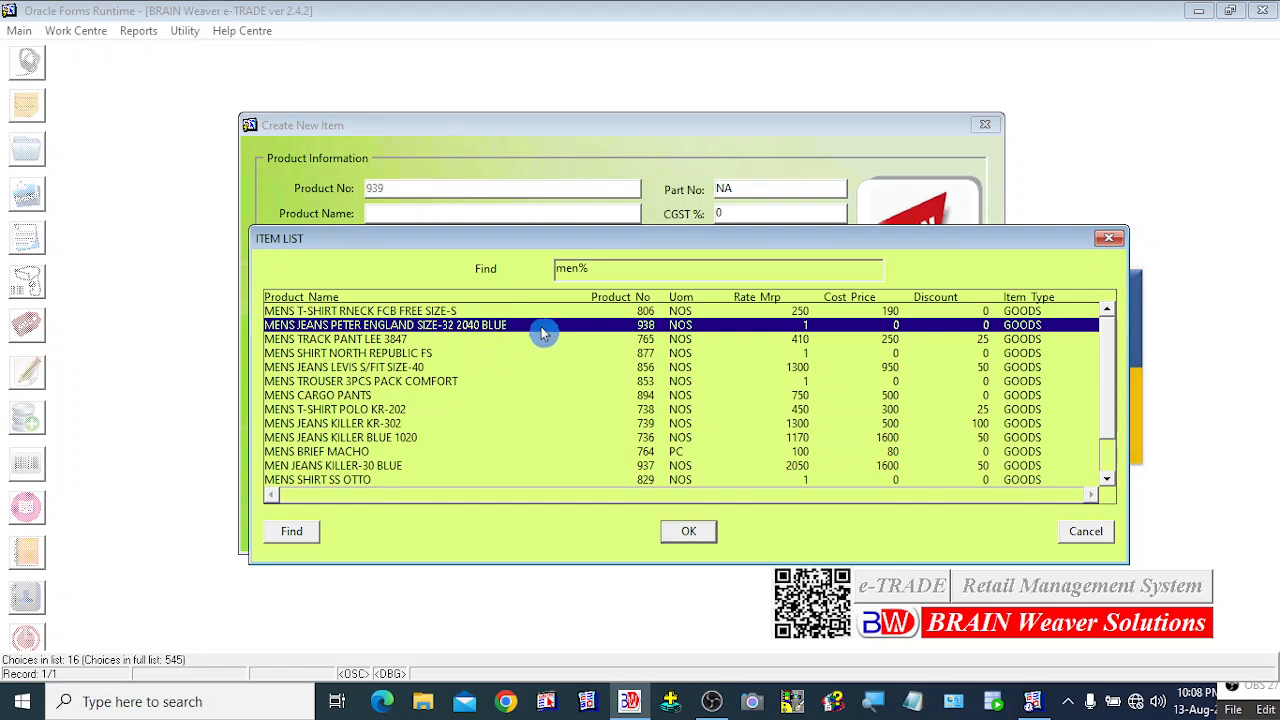
pyautogui.click(1080, 540)
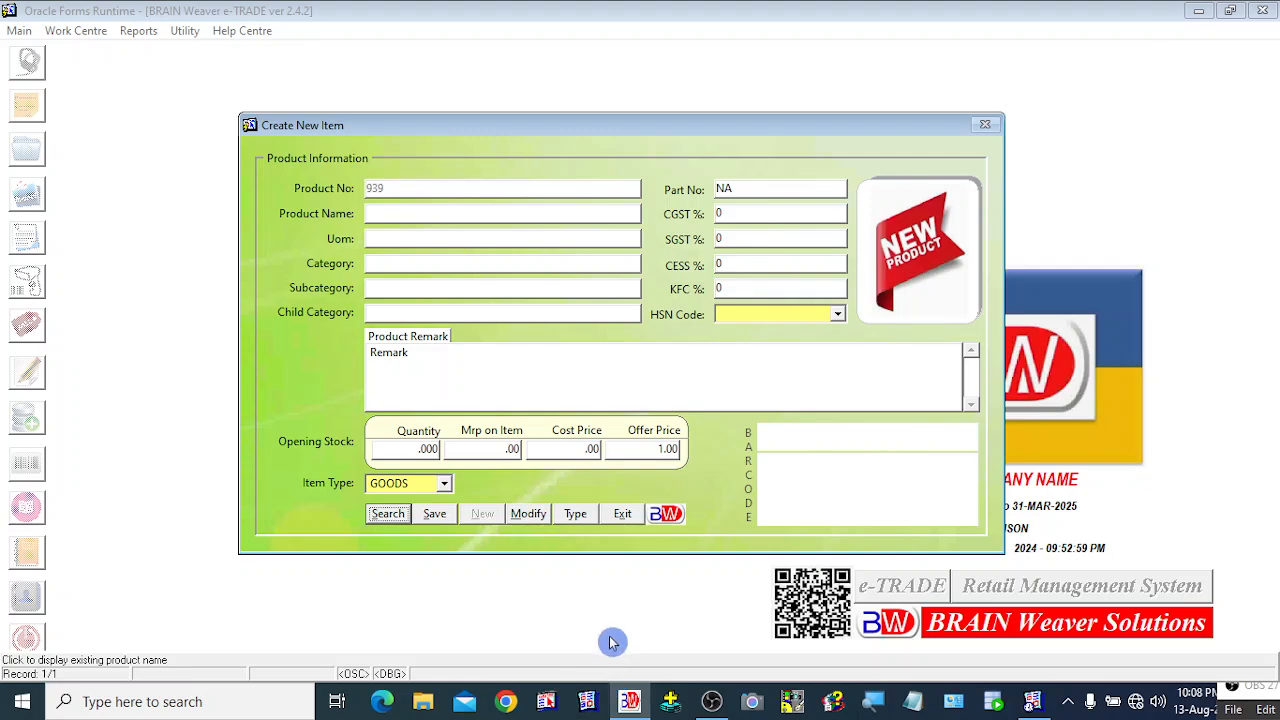
pyautogui.click(578, 515)
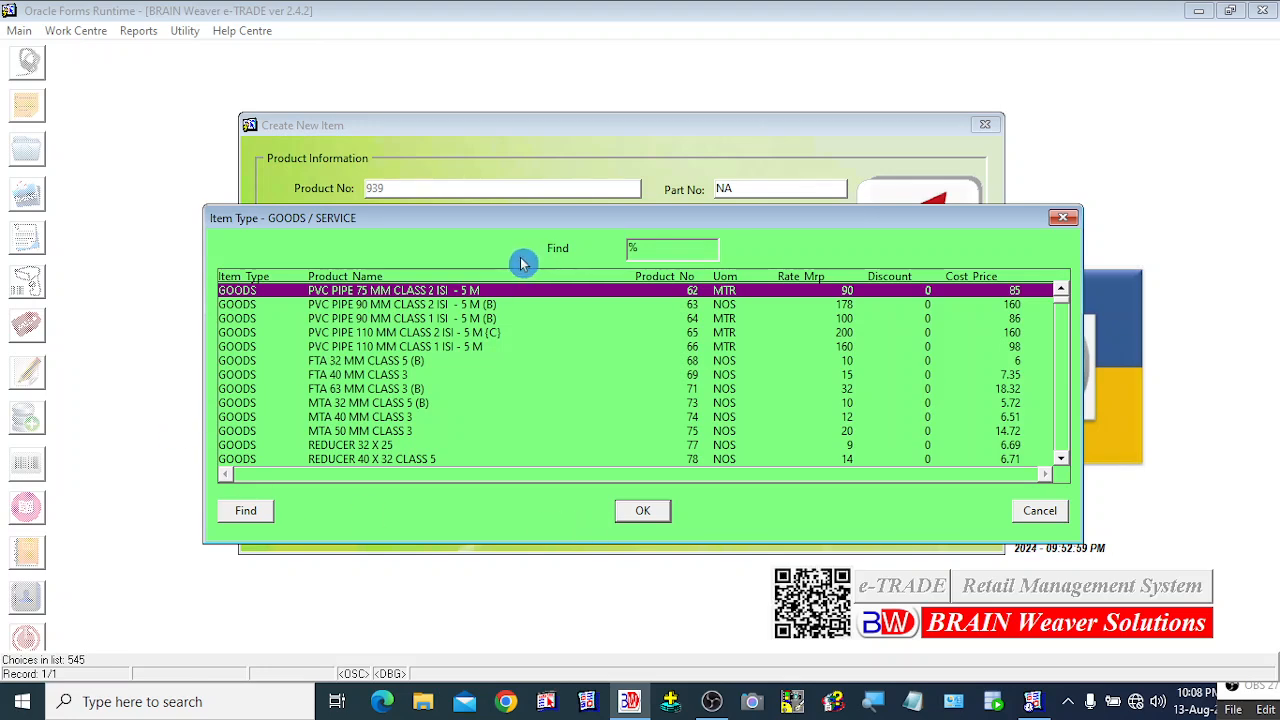
pyautogui.moveTo(571, 229); pyautogui.dragTo(652, 235)
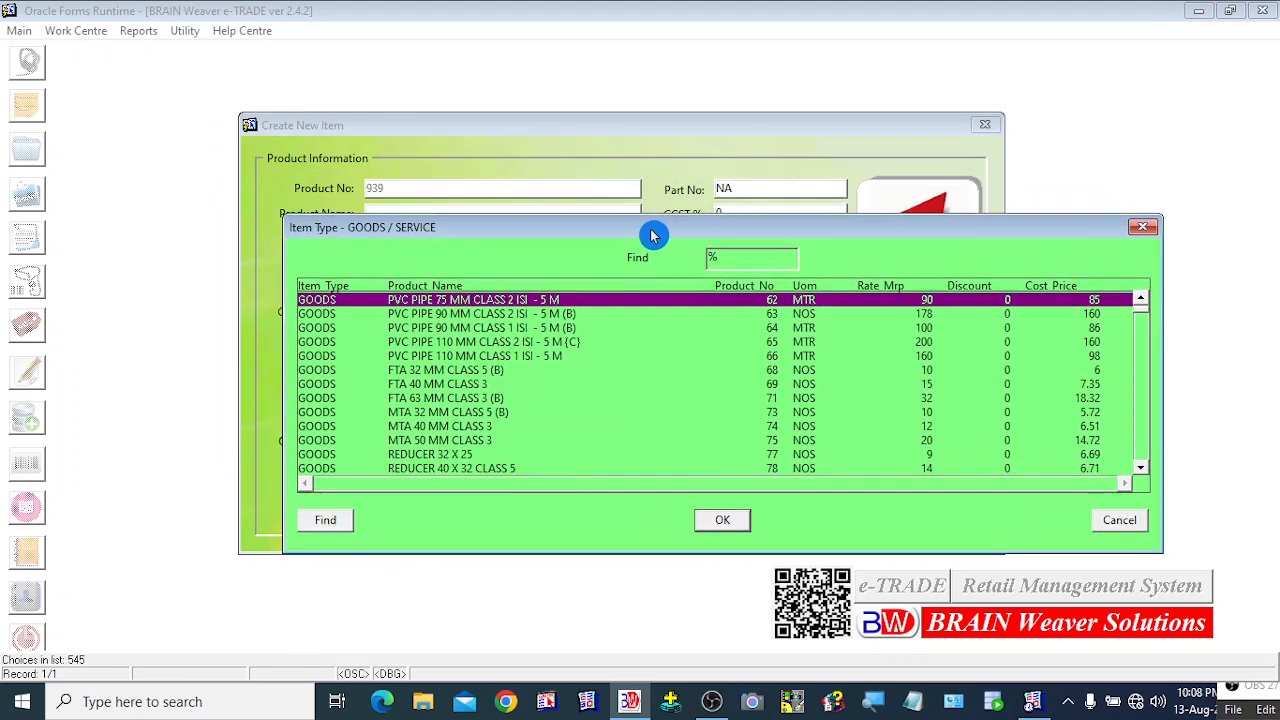
pyautogui.click(325, 343)
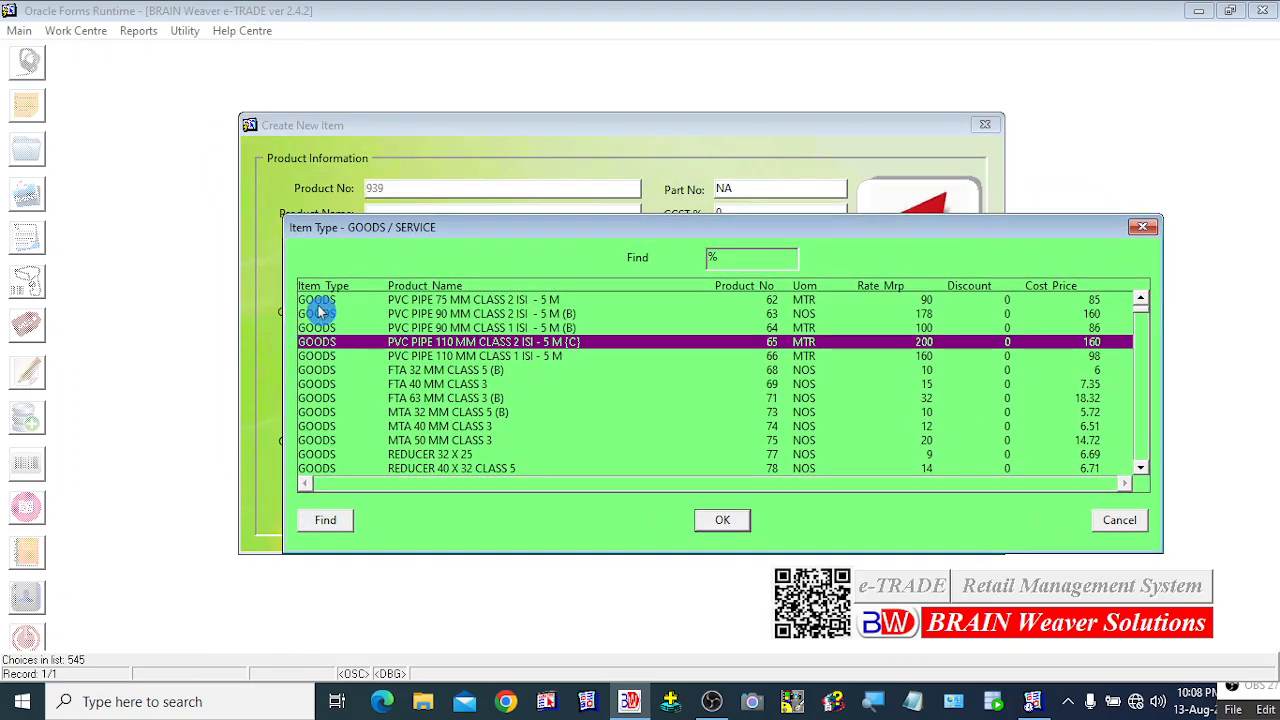
pyautogui.click(320, 301)
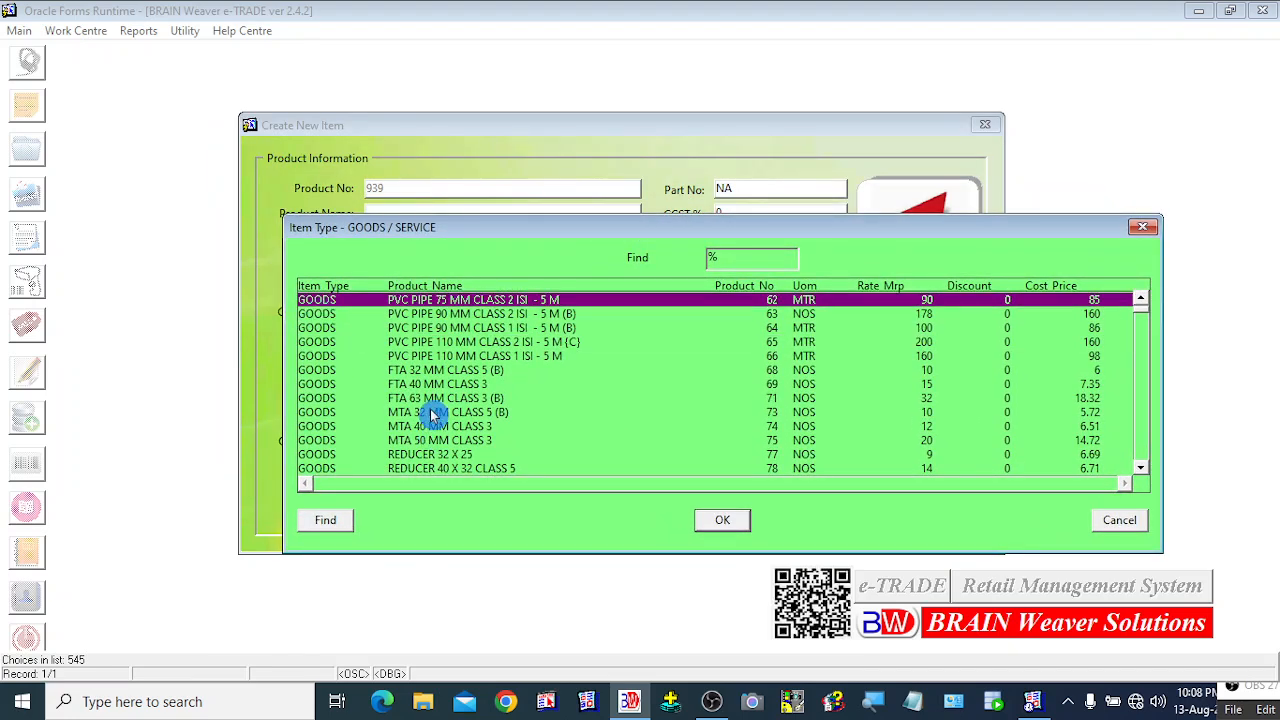
pyautogui.write('sERVICE')
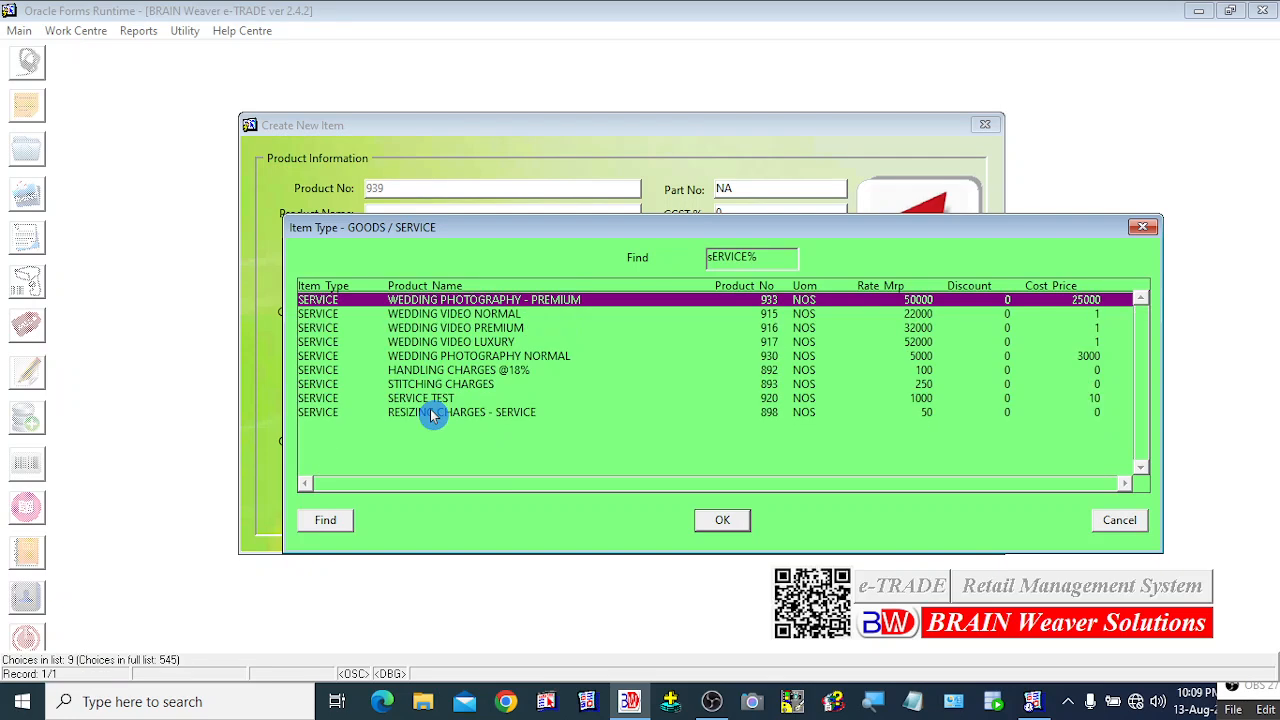
pyautogui.press('Down')
pyautogui.press('Down')
pyautogui.press('Down')
pyautogui.press('Down')
pyautogui.press('Down')
pyautogui.press('Down')
pyautogui.press('Down')
pyautogui.press('Down')
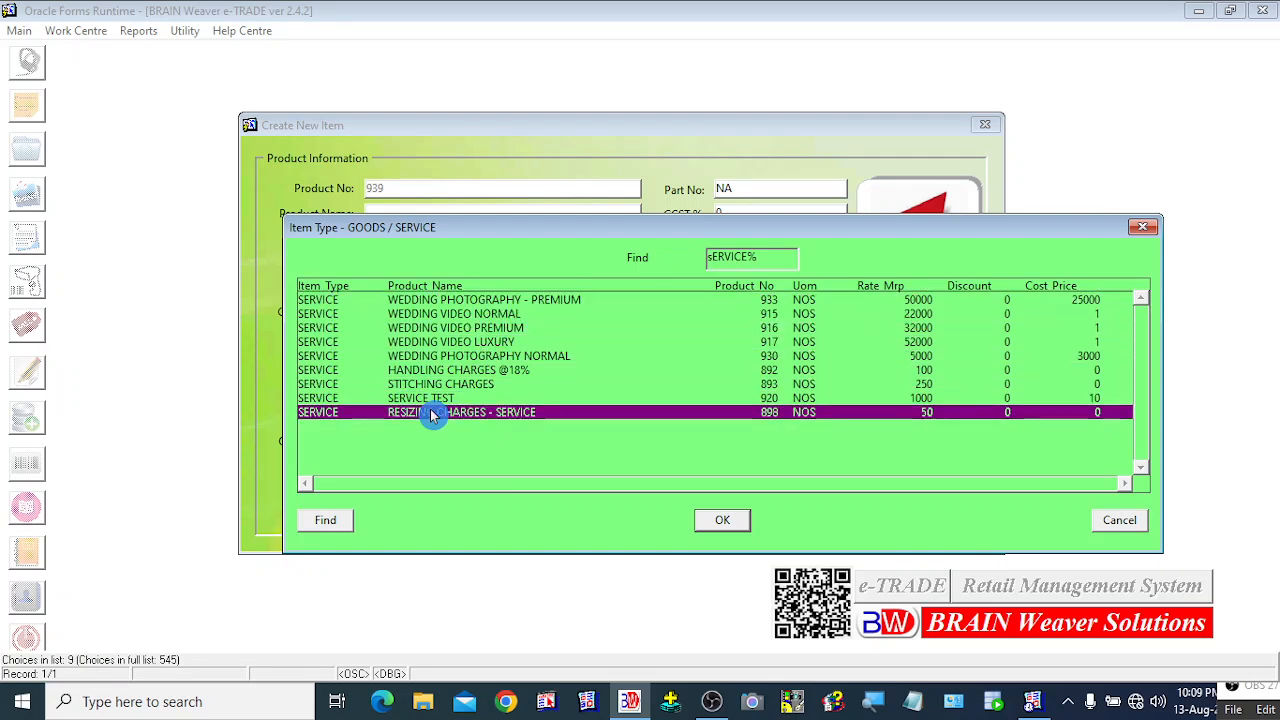
pyautogui.press('Up')
pyautogui.press('Up')
pyautogui.press('Up')
pyautogui.press('Up')
pyautogui.press('Up')
pyautogui.press('Up')
pyautogui.press('Up')
pyautogui.press('Up')
pyautogui.press('Down')
pyautogui.press('Down')
pyautogui.press('Down')
pyautogui.press('Down')
pyautogui.press('Down')
pyautogui.press('Down')
pyautogui.press('Down')
pyautogui.press('Down')
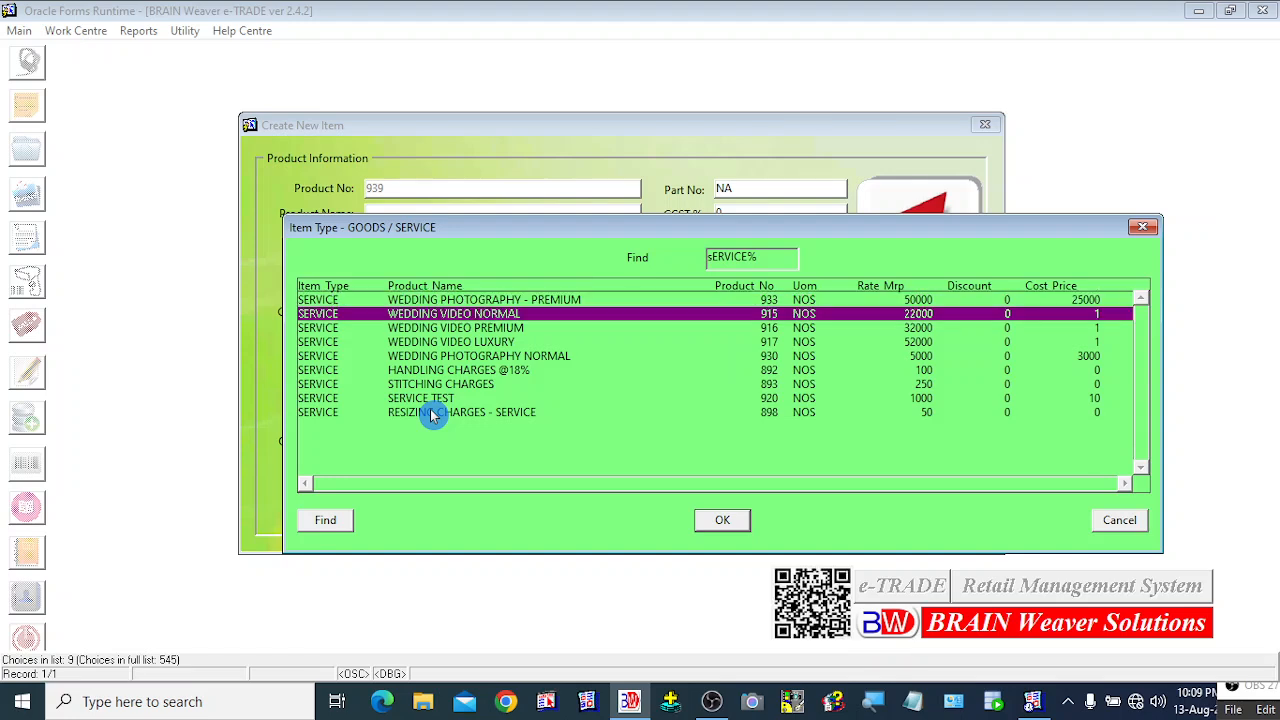
pyautogui.press('Up')
pyautogui.press('Up')
pyautogui.press('Up')
pyautogui.press('Up')
pyautogui.press('Up')
pyautogui.press('Up')
pyautogui.press('Up')
pyautogui.press('Up')
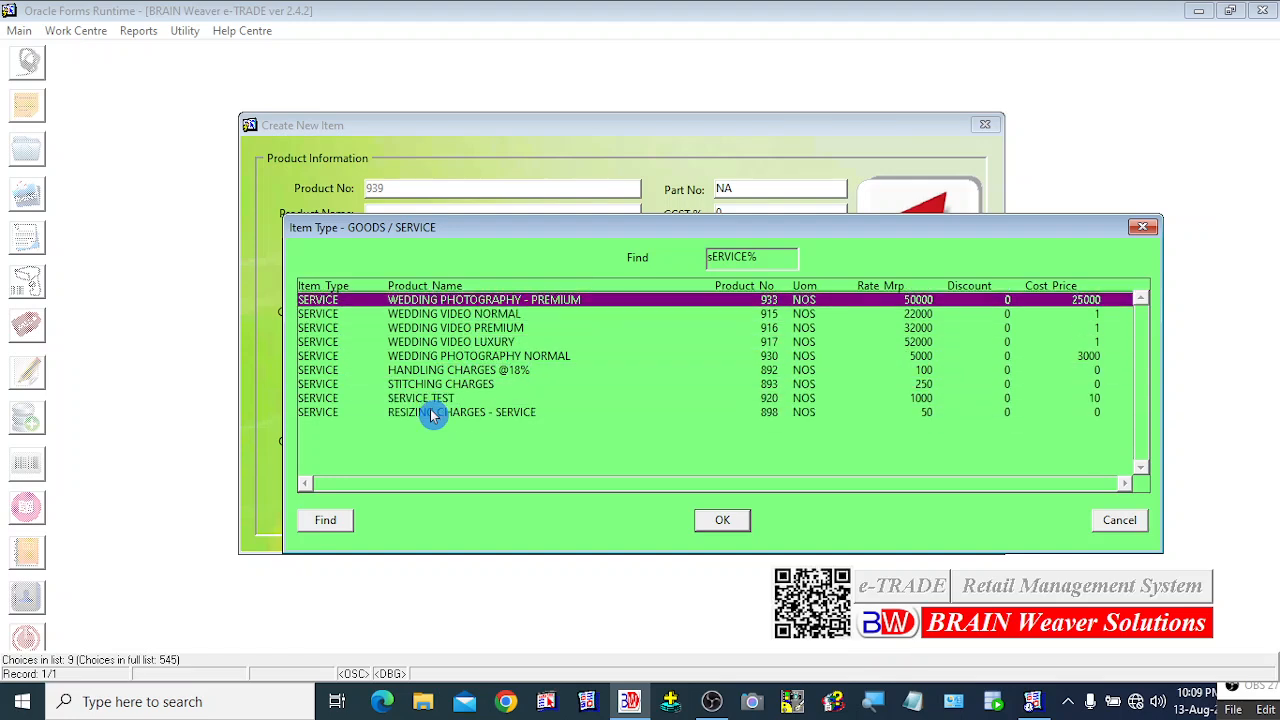
pyautogui.press('Down')
pyautogui.press('Down')
pyautogui.press('Down')
pyautogui.press('Down')
pyautogui.press('Down')
pyautogui.press('Down')
pyautogui.press('Down')
pyautogui.press('Down')
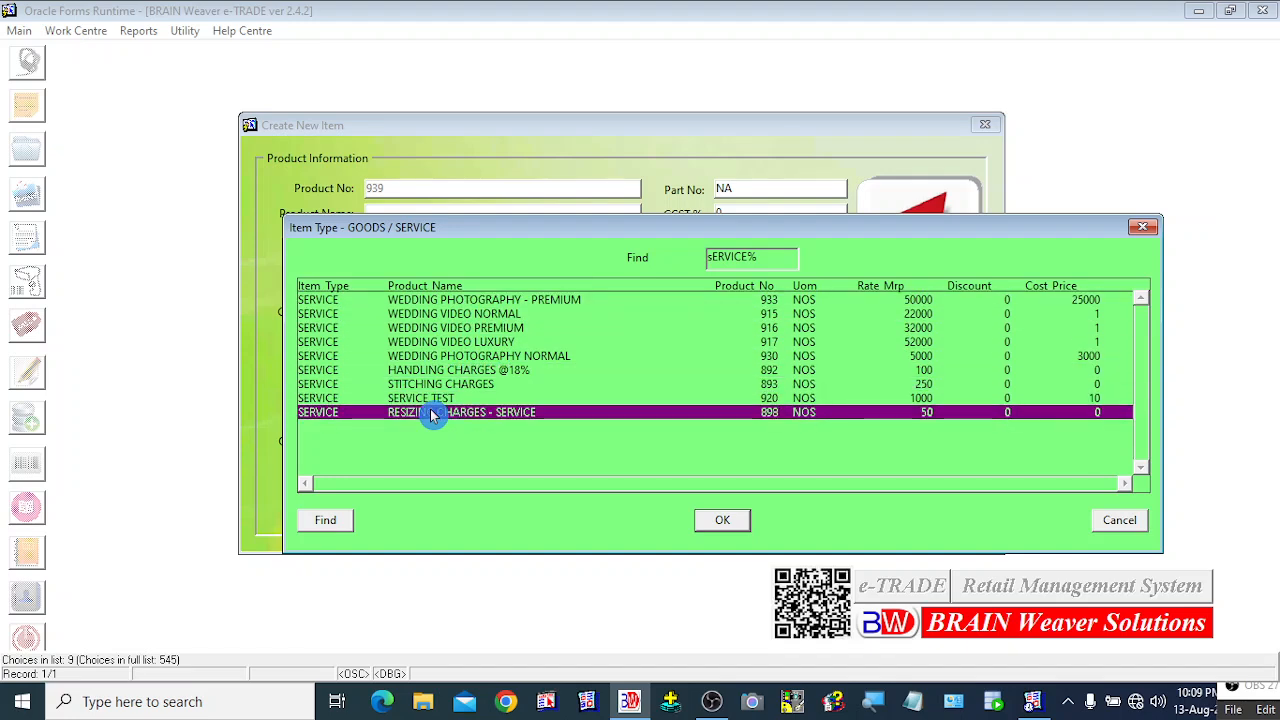
pyautogui.press('Up')
pyautogui.press('Up')
pyautogui.press('Up')
pyautogui.press('Up')
pyautogui.press('Up')
pyautogui.press('Up')
pyautogui.press('Up')
pyautogui.press('Up')
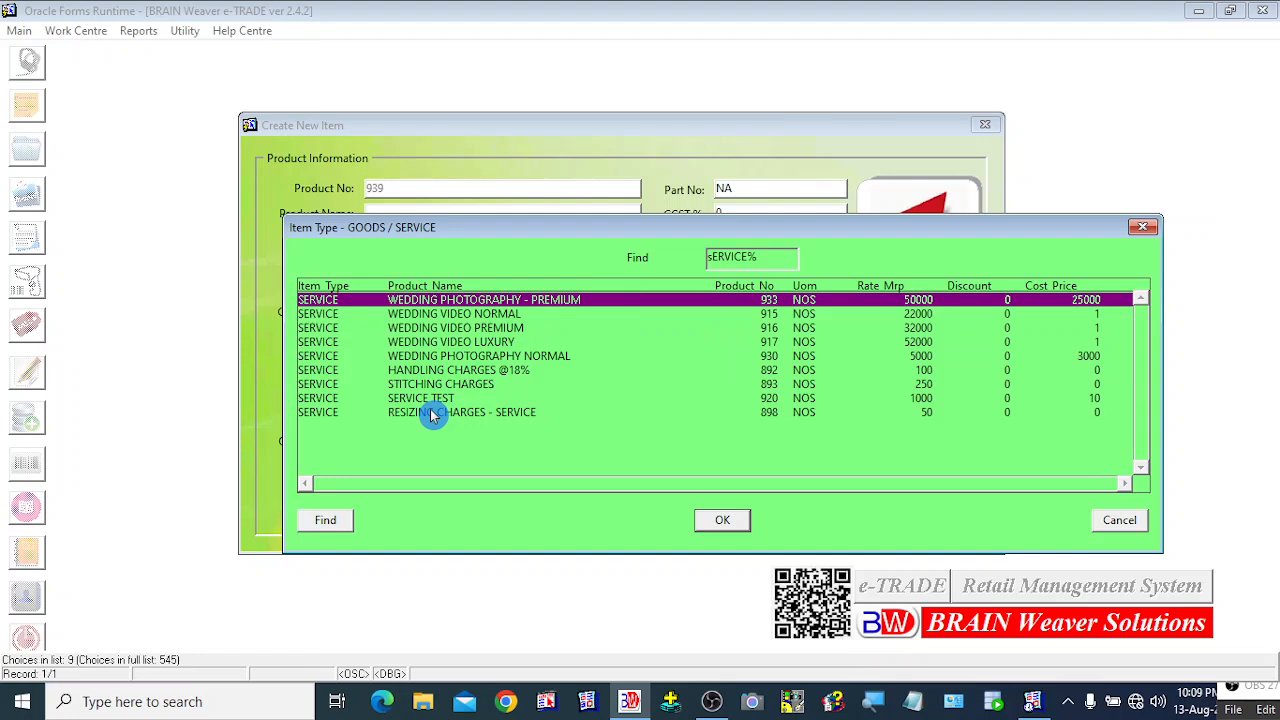
pyautogui.press('BackSpace')
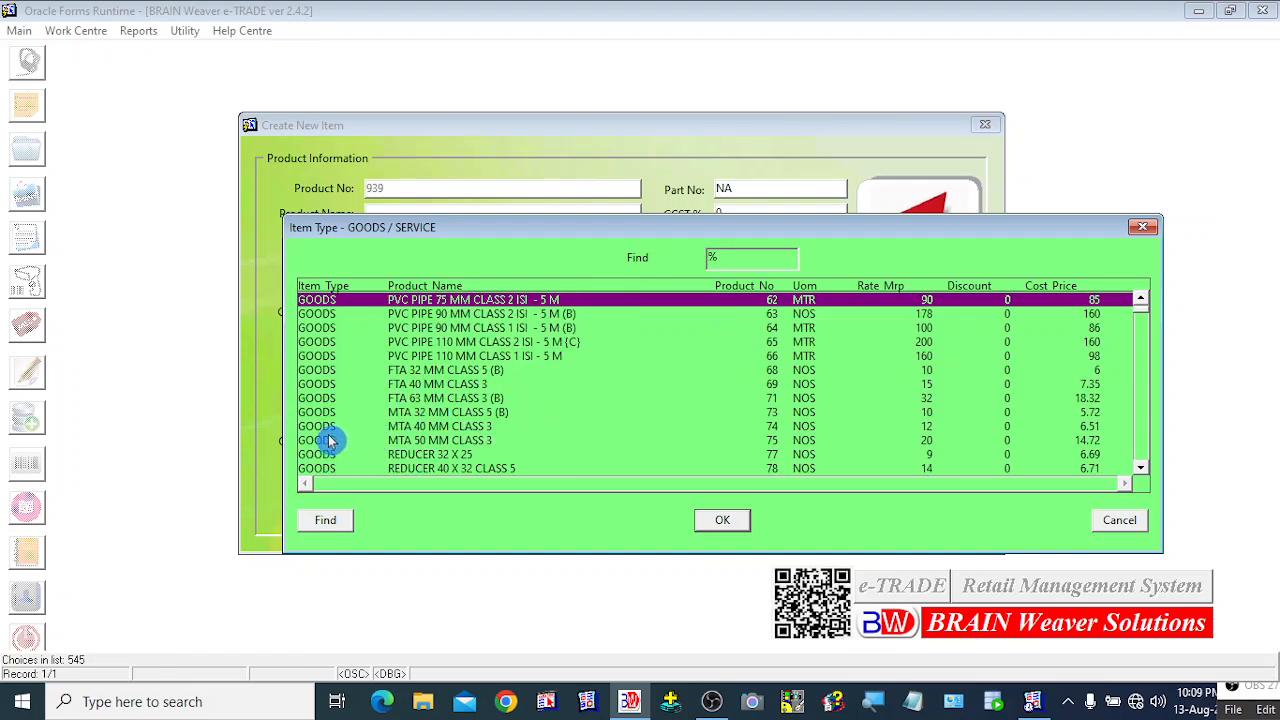
pyautogui.click(1114, 520)
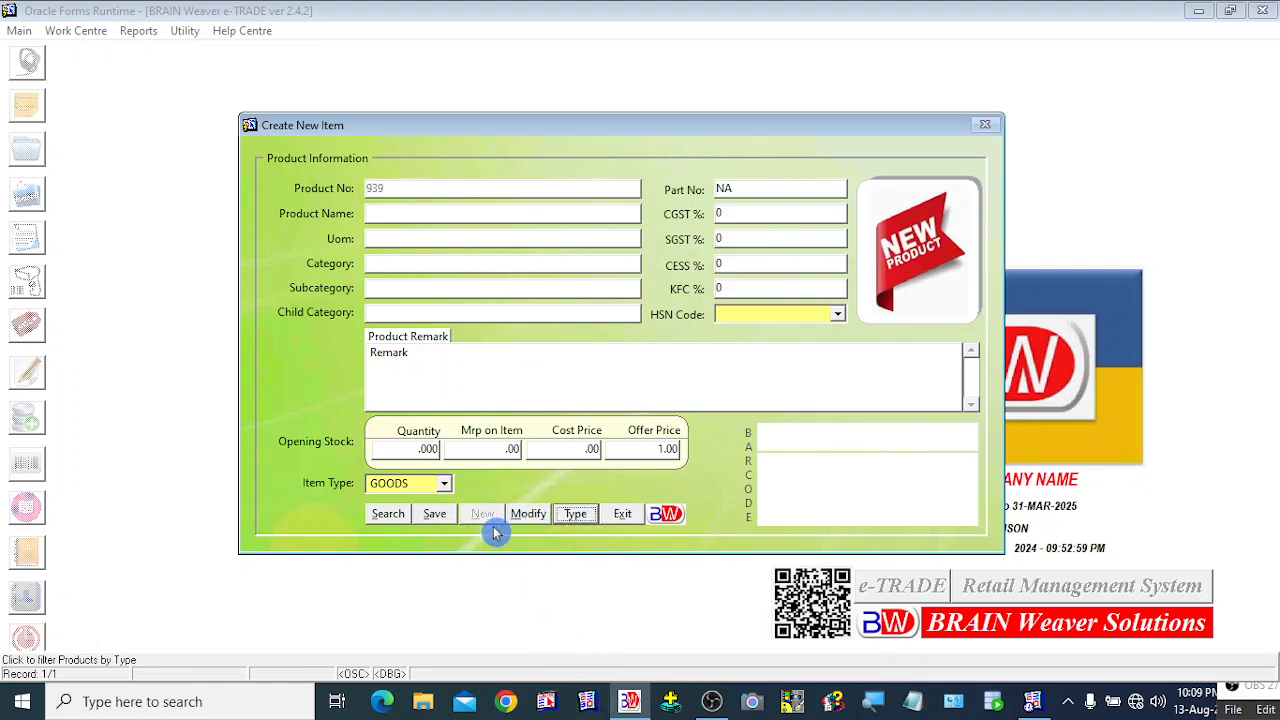
# Step: Load product 938, MENS JEANS PETER ENGLAND SIZE-32 2040 BLUE, into Modify Item
pyautogui.click(533, 518)
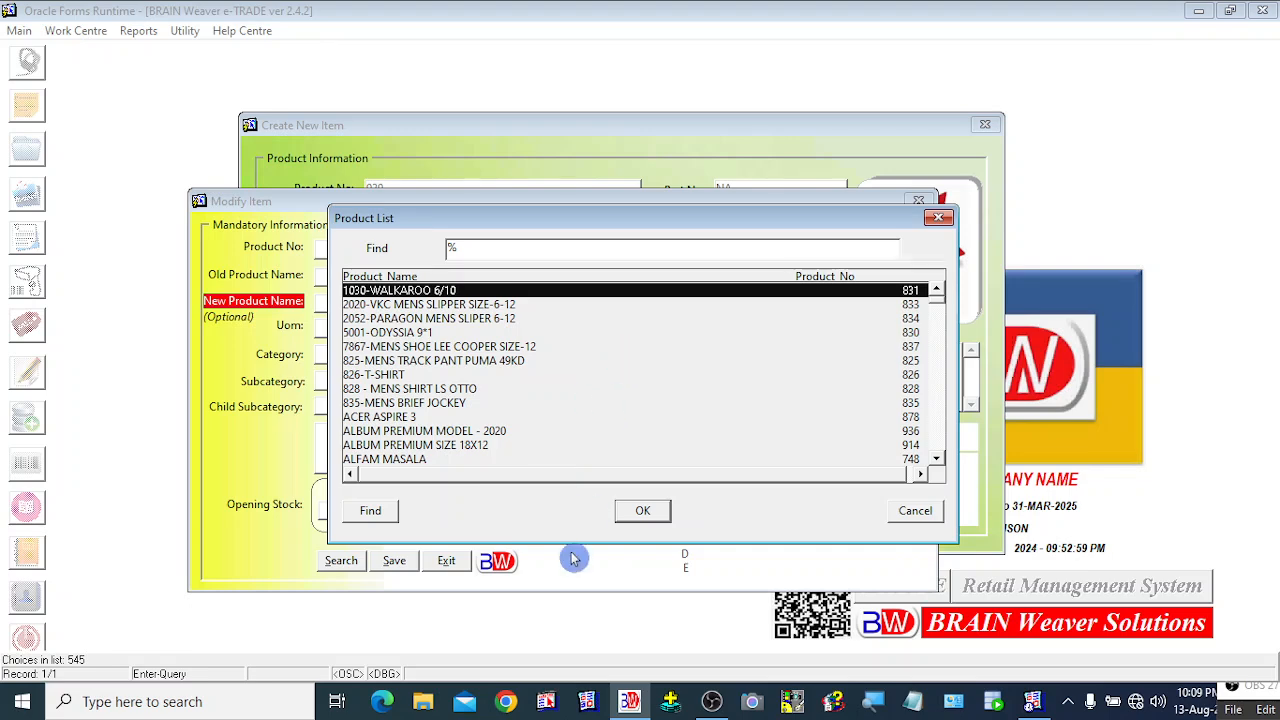
pyautogui.write('me')
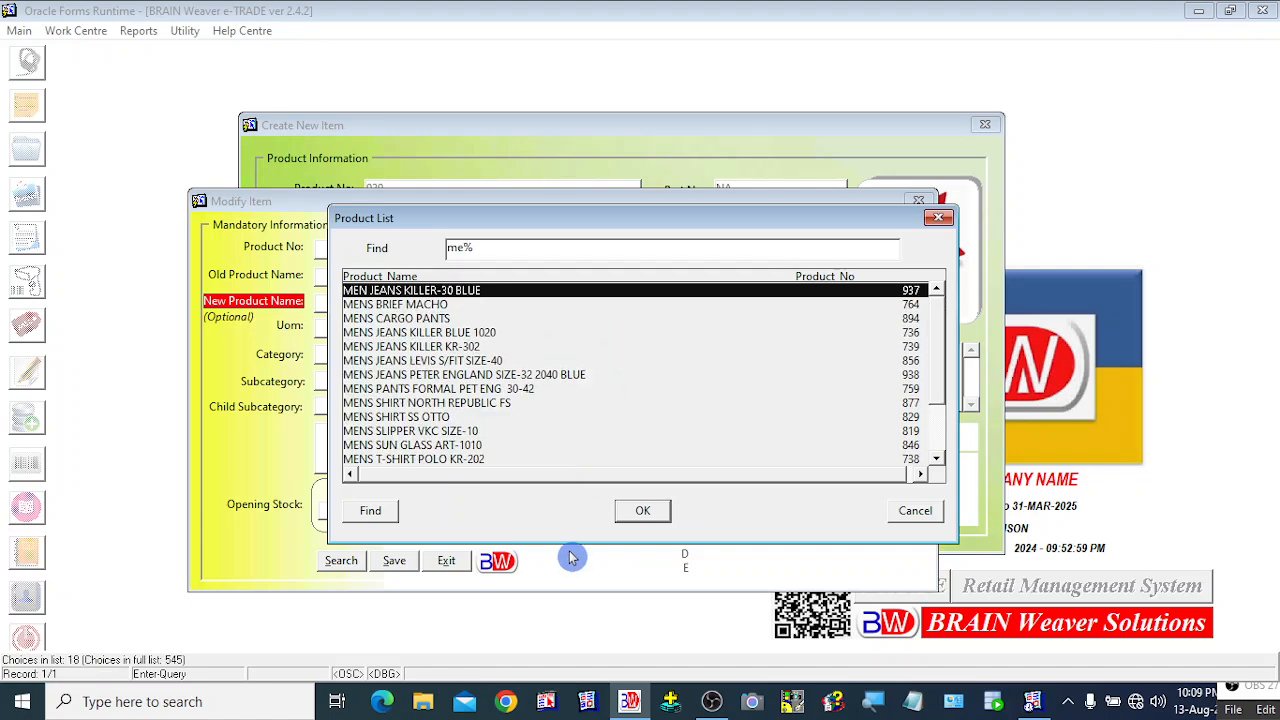
pyautogui.press('Down')
pyautogui.press('Down')
pyautogui.press('Down')
pyautogui.press('Down')
pyautogui.press('Down')
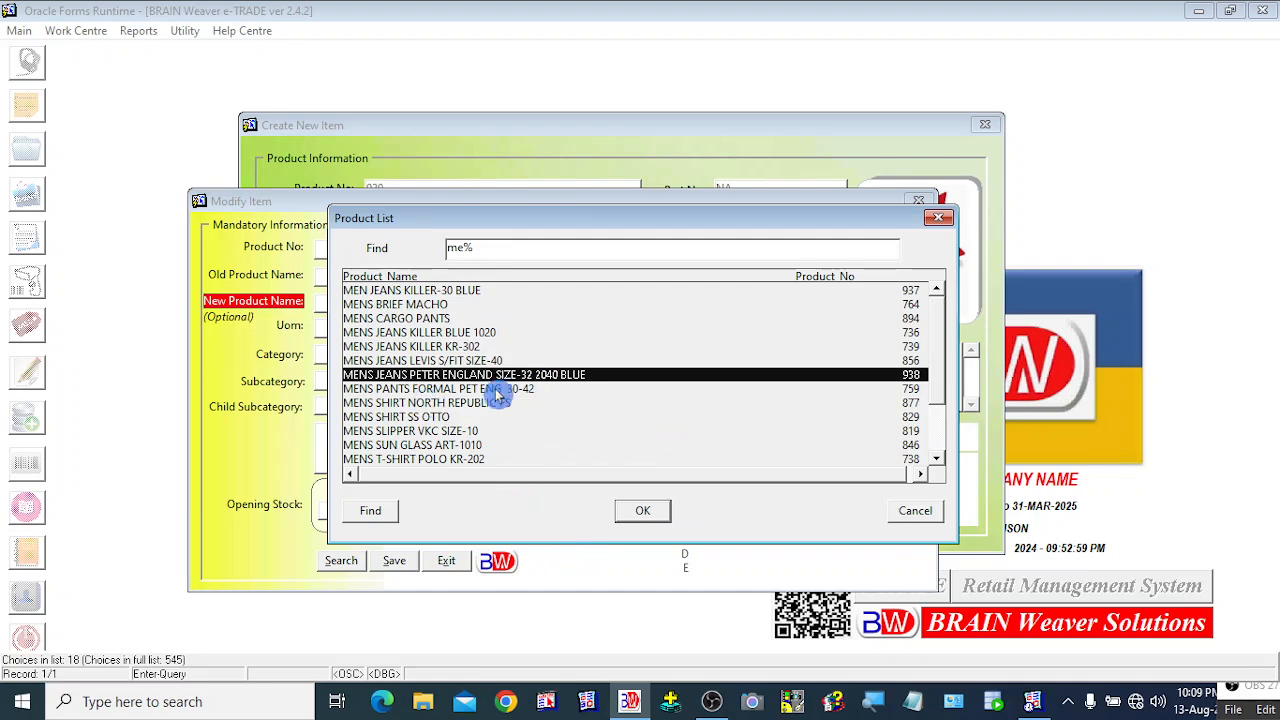
pyautogui.click(645, 510)
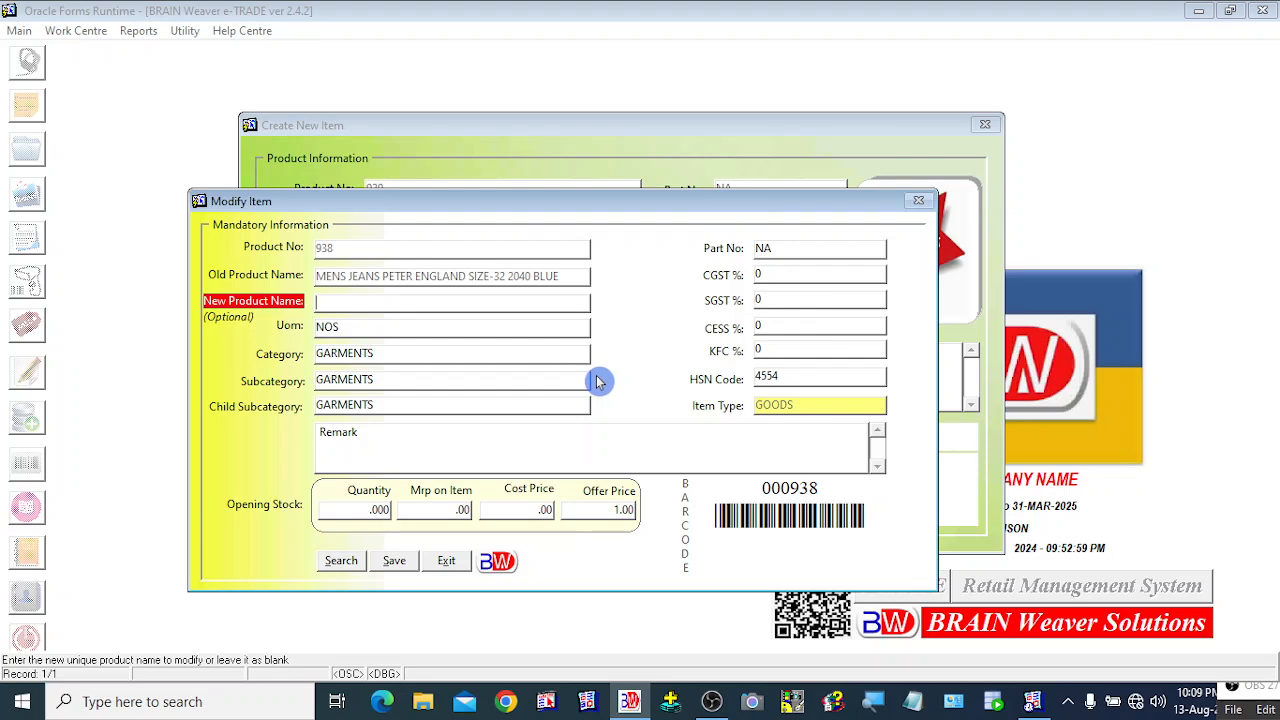
pyautogui.moveTo(612, 207); pyautogui.dragTo(682, 167)
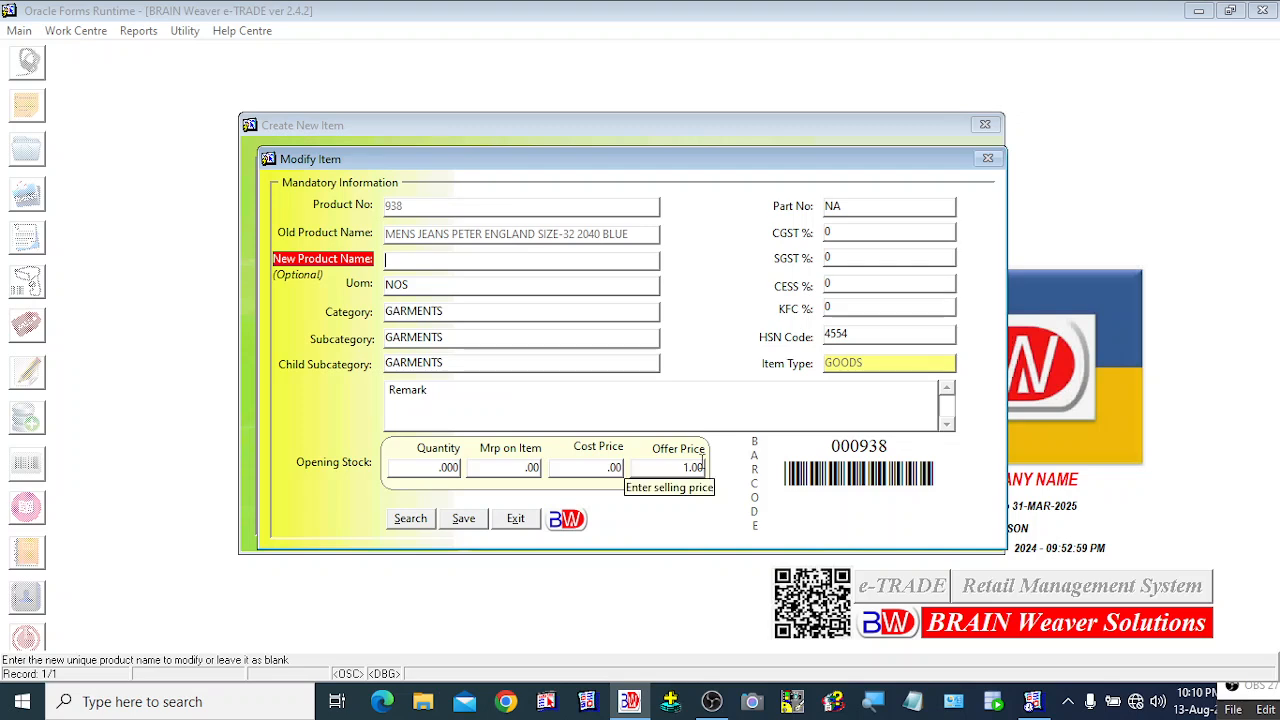
# Step: Save product 938, exit Modify Item, and close the Create New Item form
pyautogui.click(458, 527)
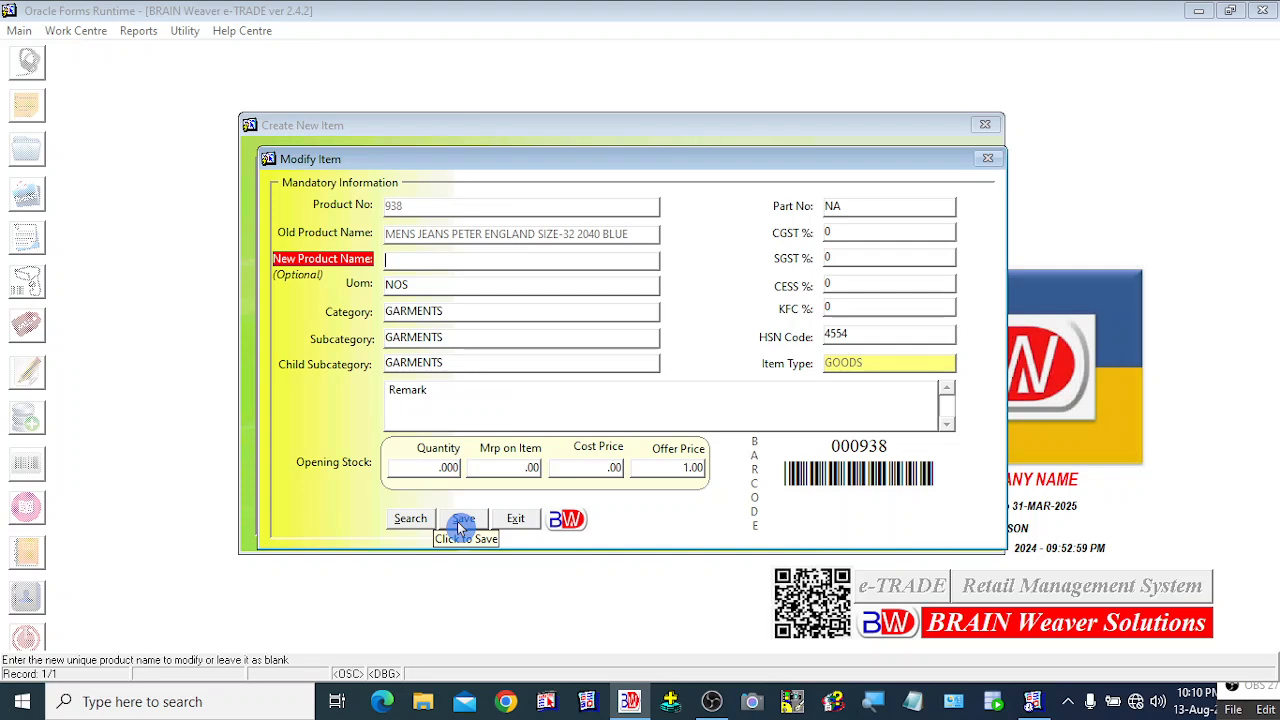
pyautogui.click(516, 522)
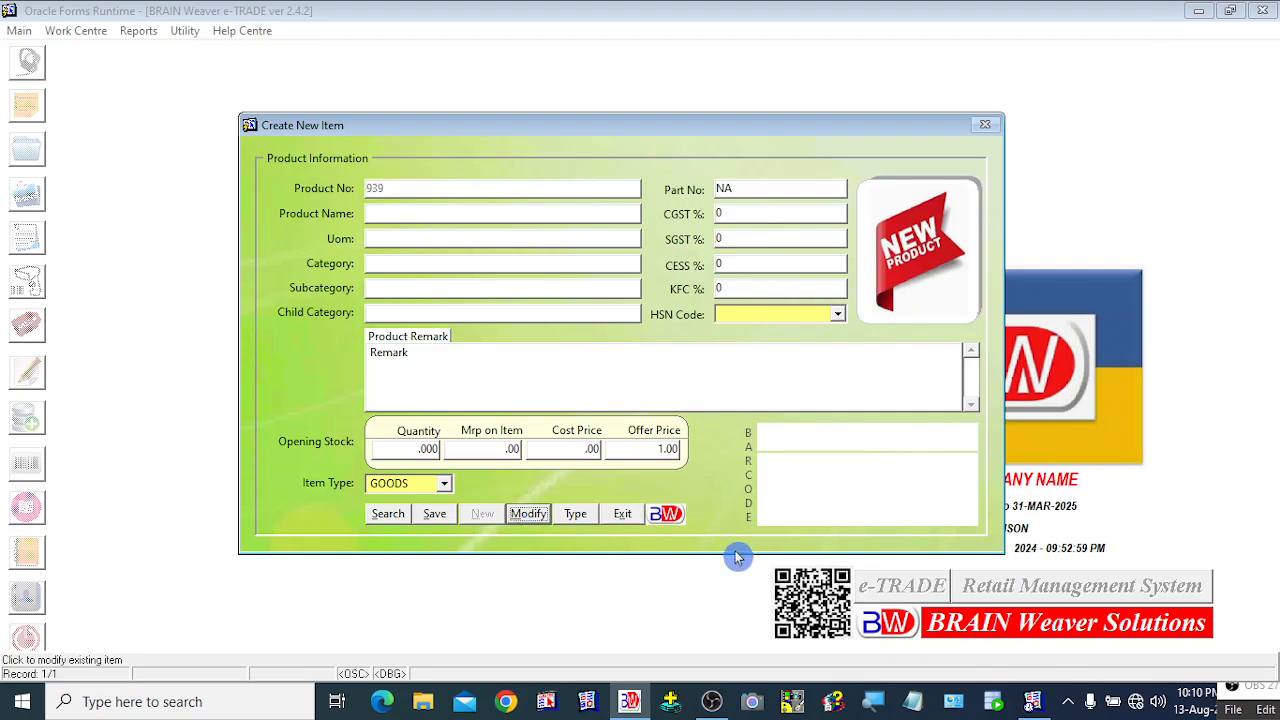
pyautogui.click(632, 522)
# Step: Close Create New Item, open Main > Set Price, and jump to the last records
pyautogui.click(623, 514)
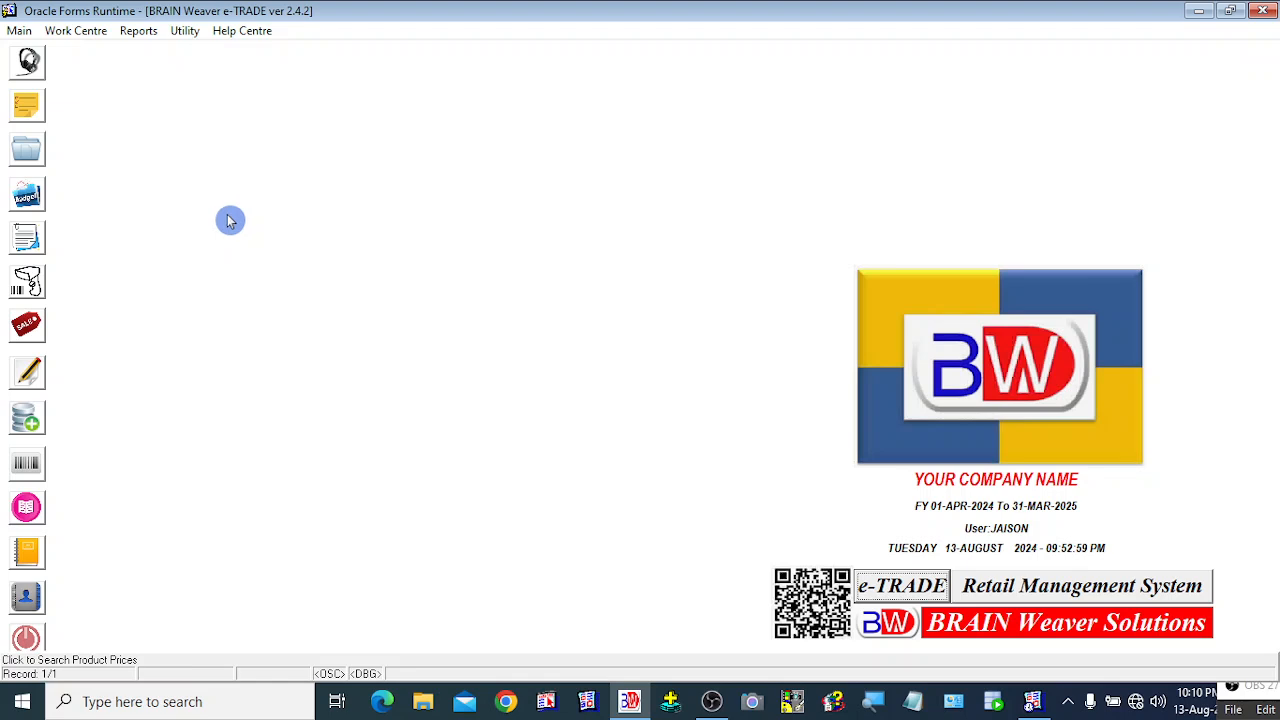
pyautogui.click(16, 33)
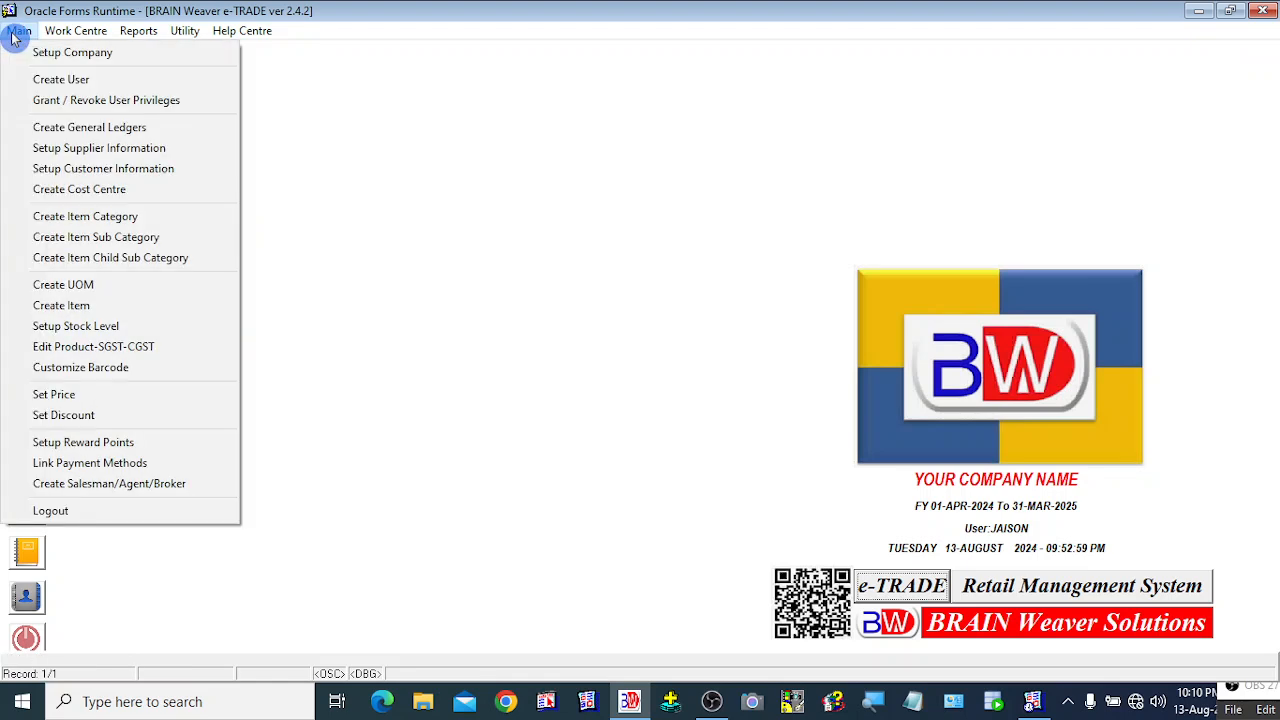
pyautogui.click(44, 396)
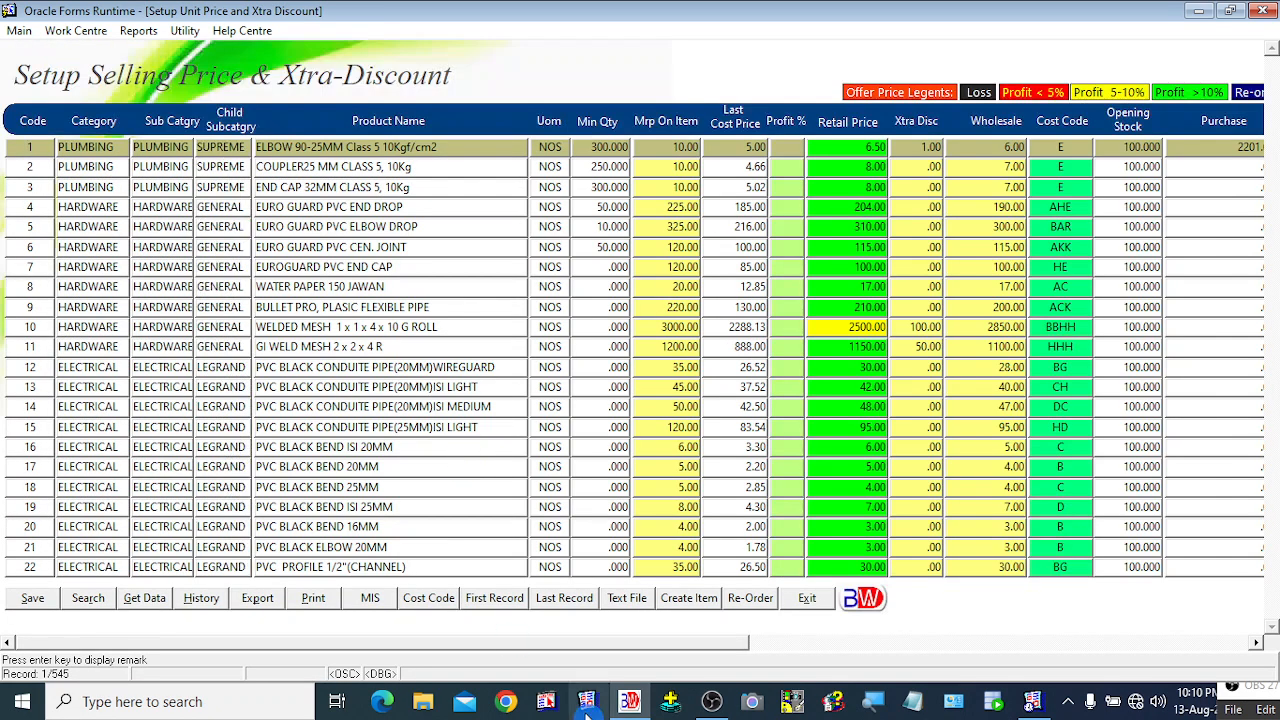
pyautogui.click(163, 406)
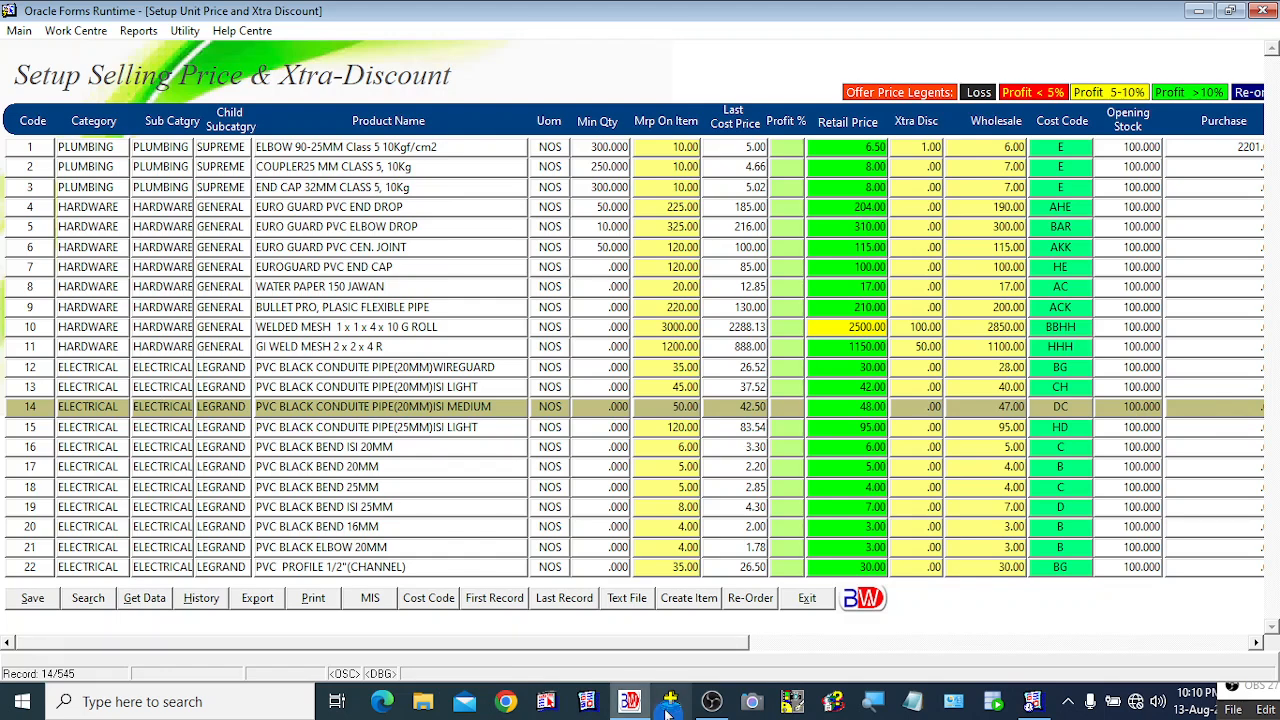
pyautogui.click(584, 600)
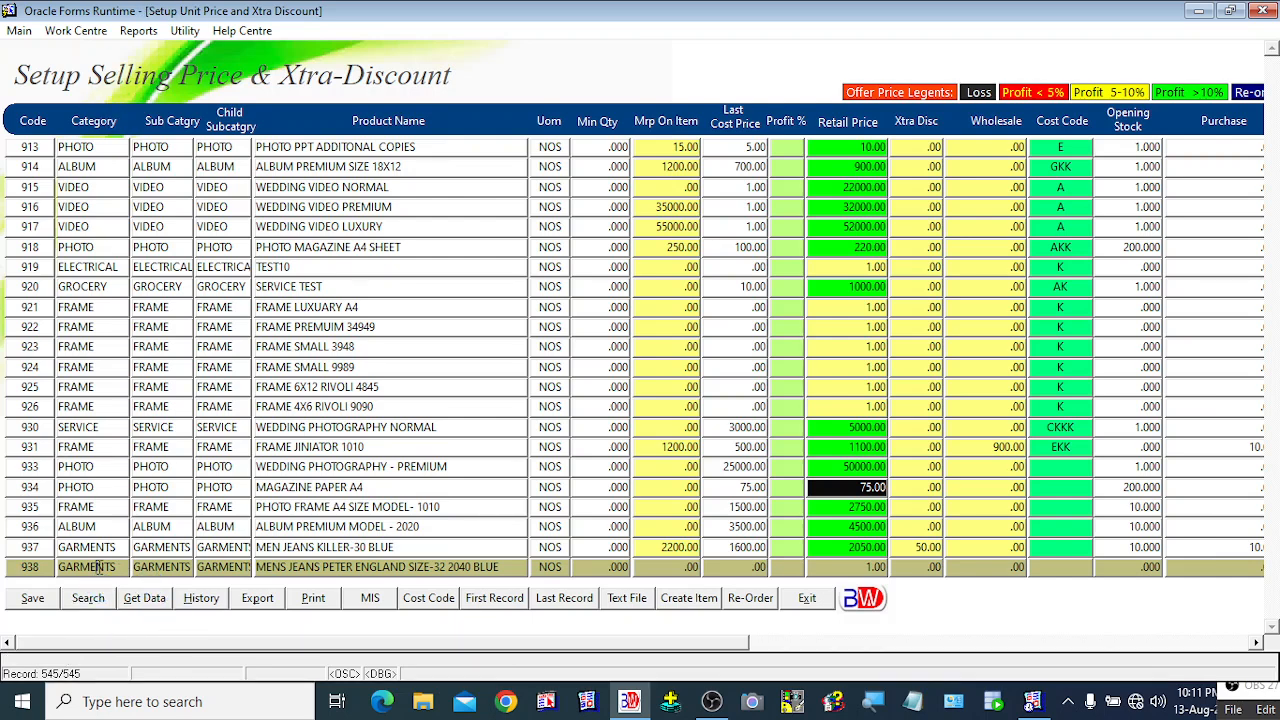
# Step: Browse the price list rows between items 917 and 938
pyautogui.click(164, 568)
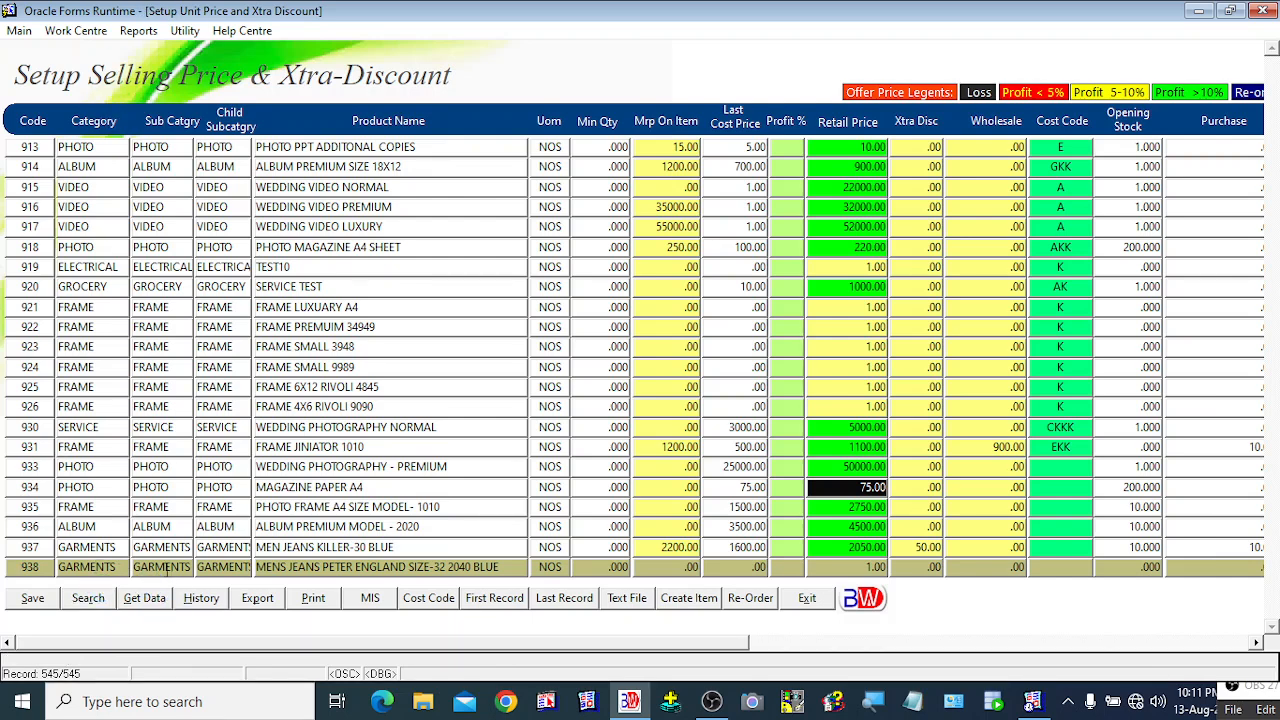
pyautogui.click(222, 568)
pyautogui.moveTo(715, 642); pyautogui.dragTo(250, 656)
pyautogui.press('Up')
pyautogui.press('Up')
pyautogui.press('Up')
pyautogui.press('Up')
pyautogui.press('Up')
pyautogui.press('Up')
pyautogui.press('Up')
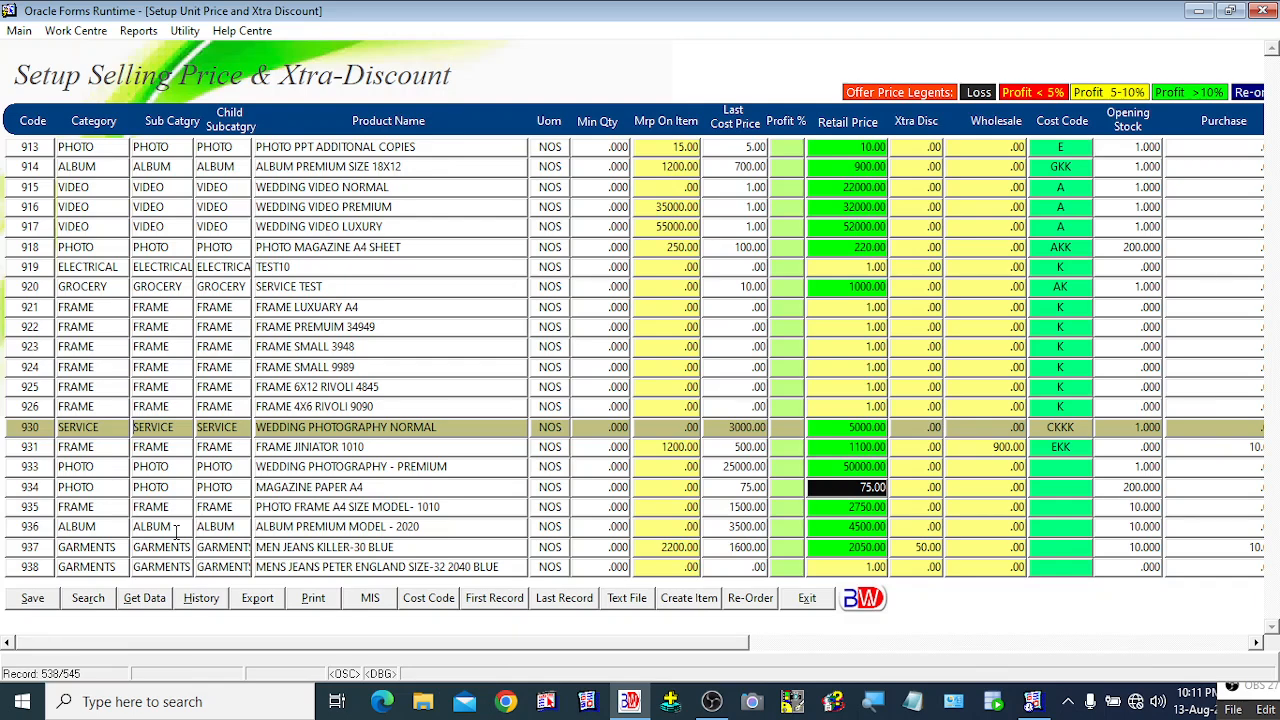
pyautogui.press('Up')
pyautogui.press('Up')
pyautogui.press('Up')
pyautogui.press('Up')
pyautogui.press('Up')
pyautogui.press('Up')
pyautogui.press('Up')
pyautogui.press('Up')
pyautogui.press('Up')
pyautogui.press('Up')
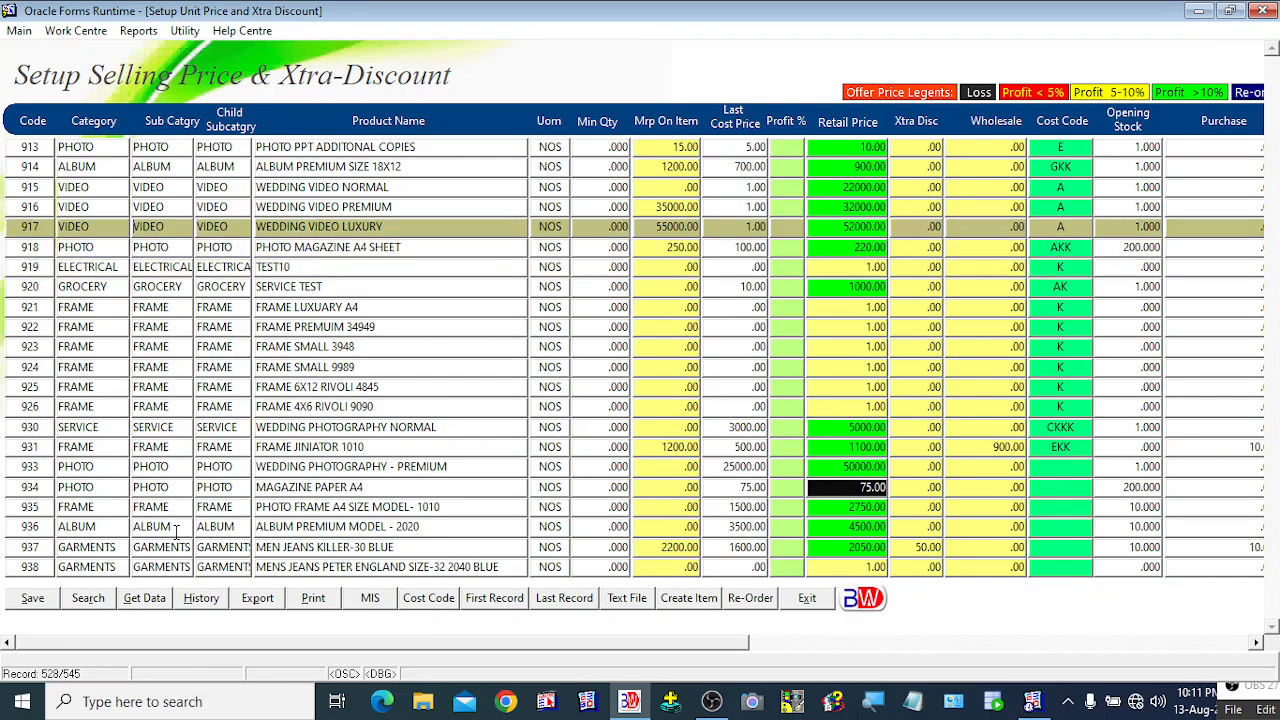
pyautogui.press('Up')
pyautogui.press('Up')
pyautogui.press('Up')
pyautogui.press('Up')
pyautogui.press('Up')
pyautogui.press('Up')
pyautogui.press('Up')
pyautogui.press('Down')
pyautogui.press('Down')
pyautogui.press('Down')
pyautogui.press('Down')
pyautogui.press('Down')
pyautogui.press('Down')
pyautogui.press('Down')
pyautogui.press('Down')
pyautogui.press('Down')
pyautogui.press('Down')
pyautogui.press('Down')
pyautogui.press('Down')
pyautogui.press('Down')
pyautogui.press('Down')
pyautogui.press('Down')
pyautogui.press('Down')
pyautogui.press('Down')
pyautogui.press('Down')
pyautogui.press('Down')
pyautogui.press('Down')
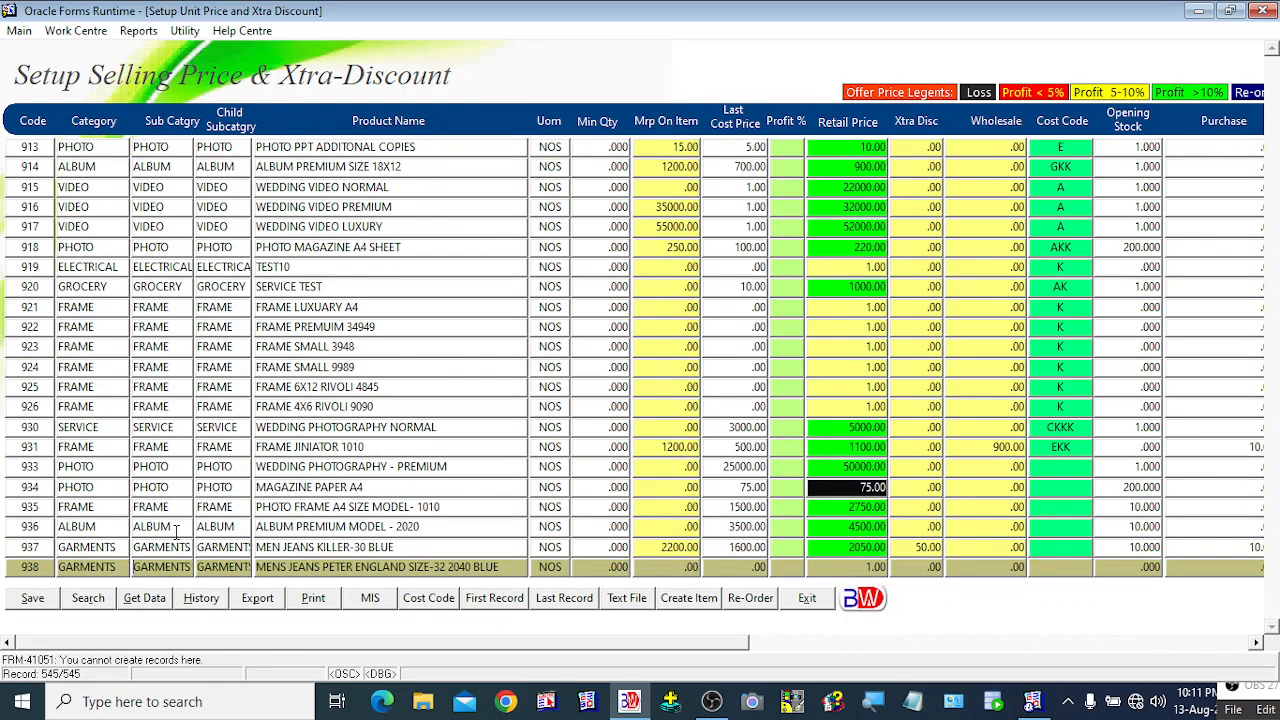
pyautogui.press('Up')
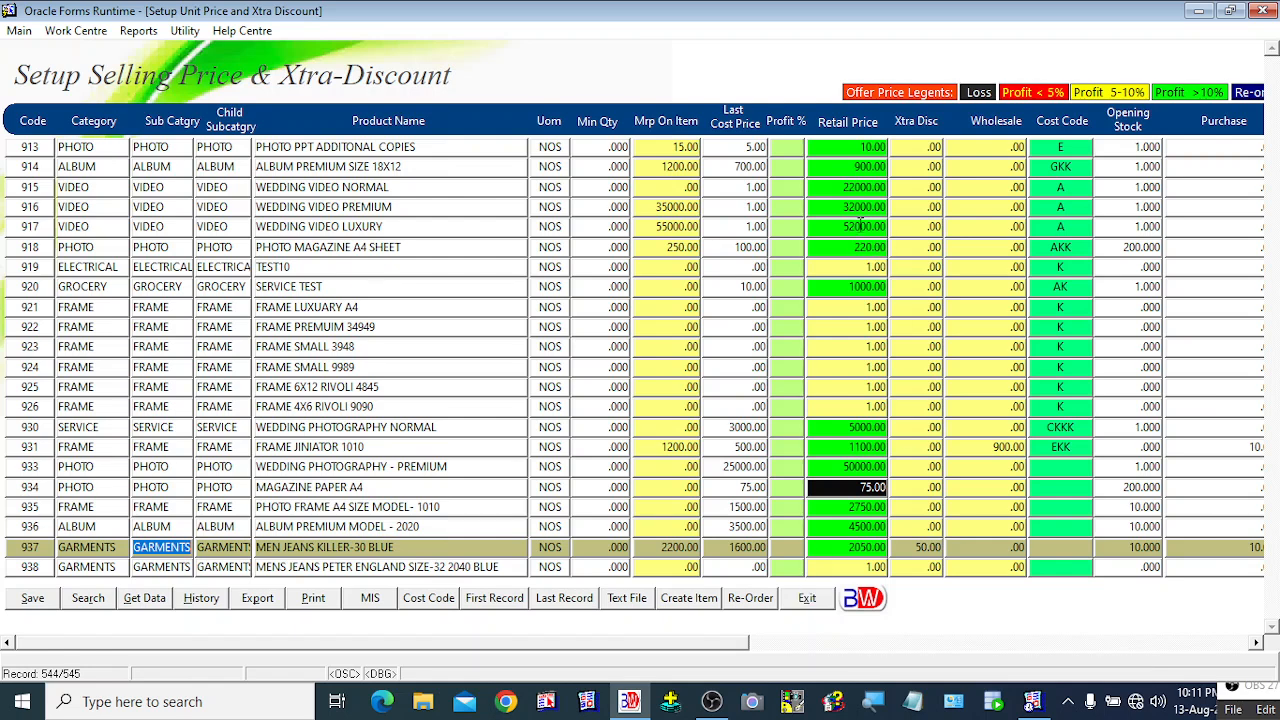
# Step: Set item 937's extra discount to 50.00 and exit the price setup
pyautogui.click(853, 567)
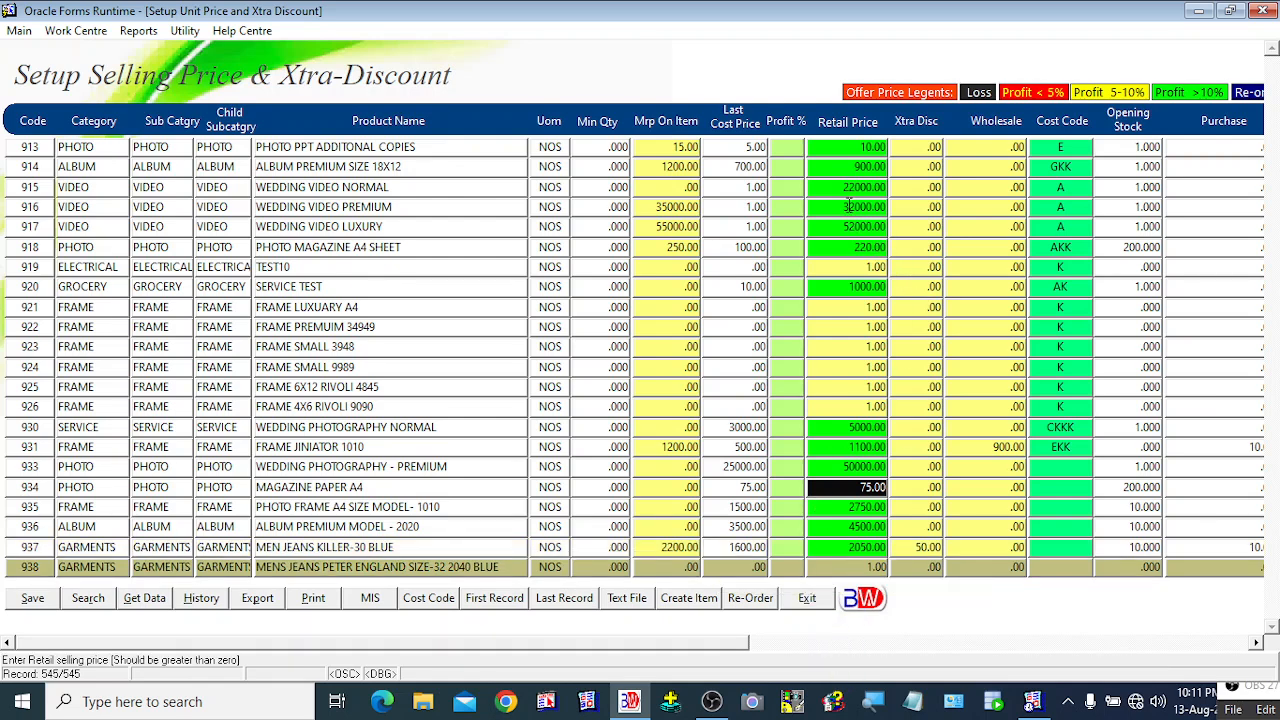
pyautogui.click(1010, 567)
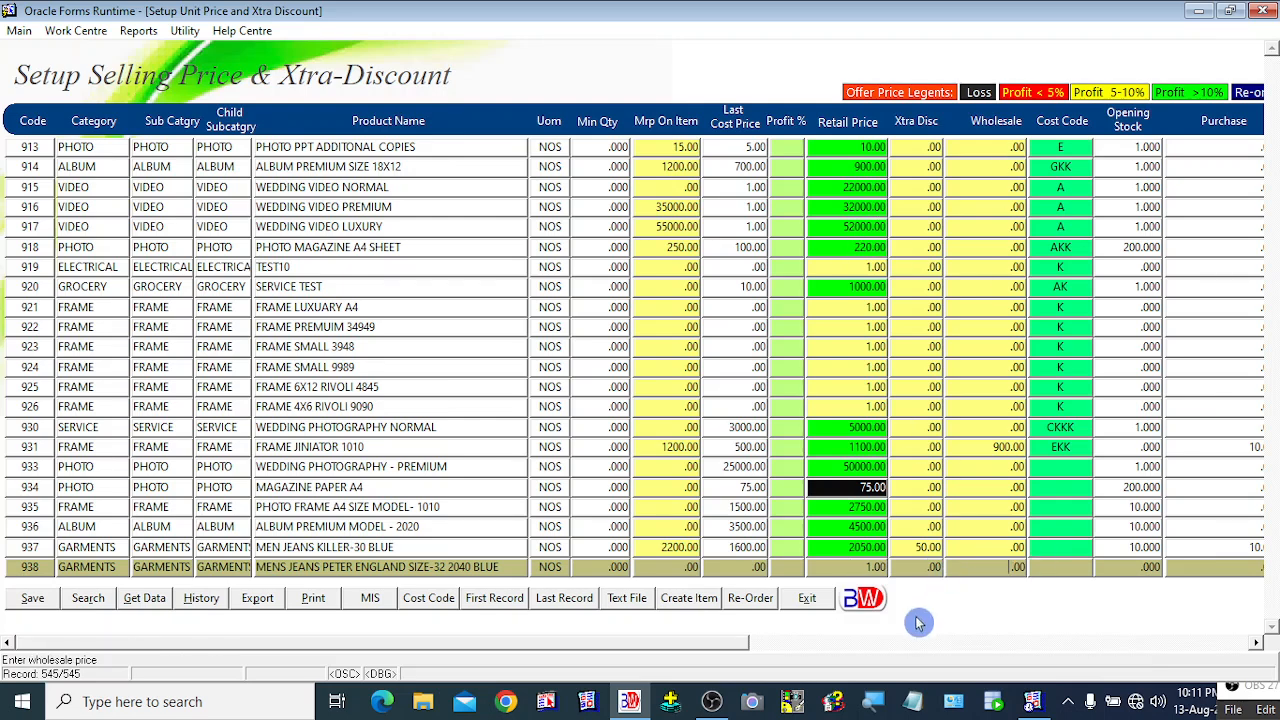
pyautogui.click(922, 547)
pyautogui.write('50')
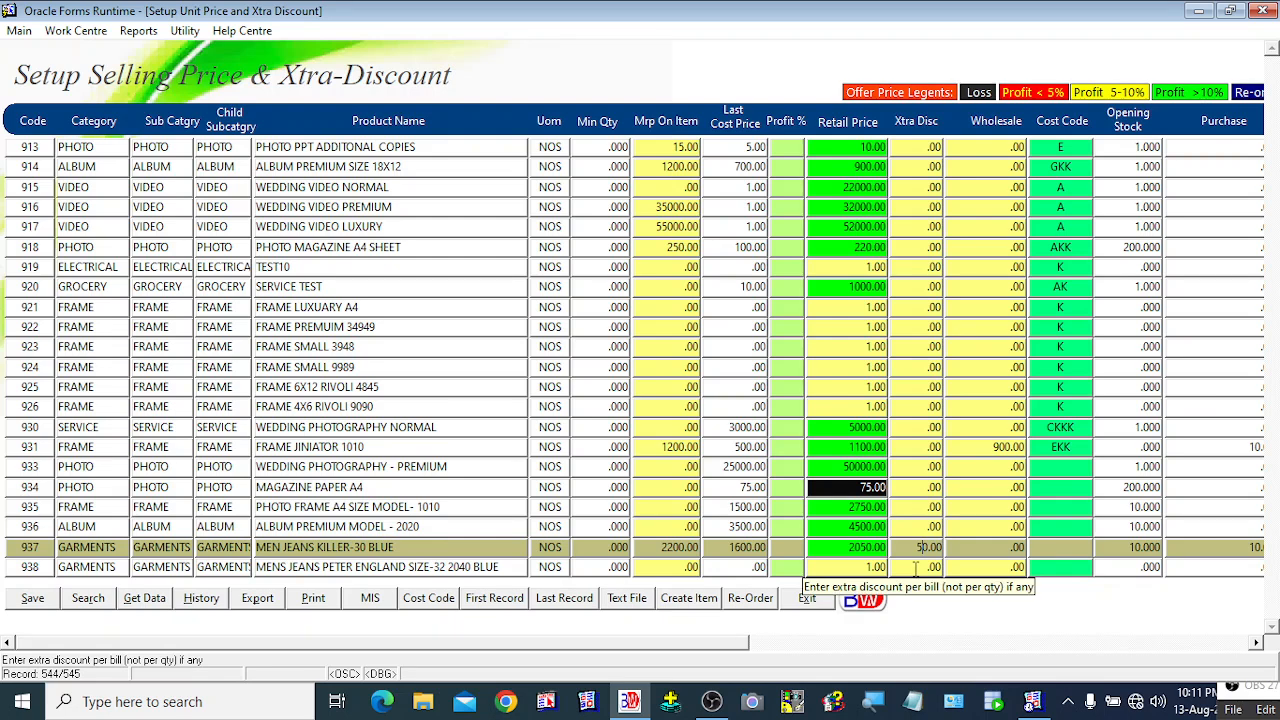
pyautogui.press('Down')
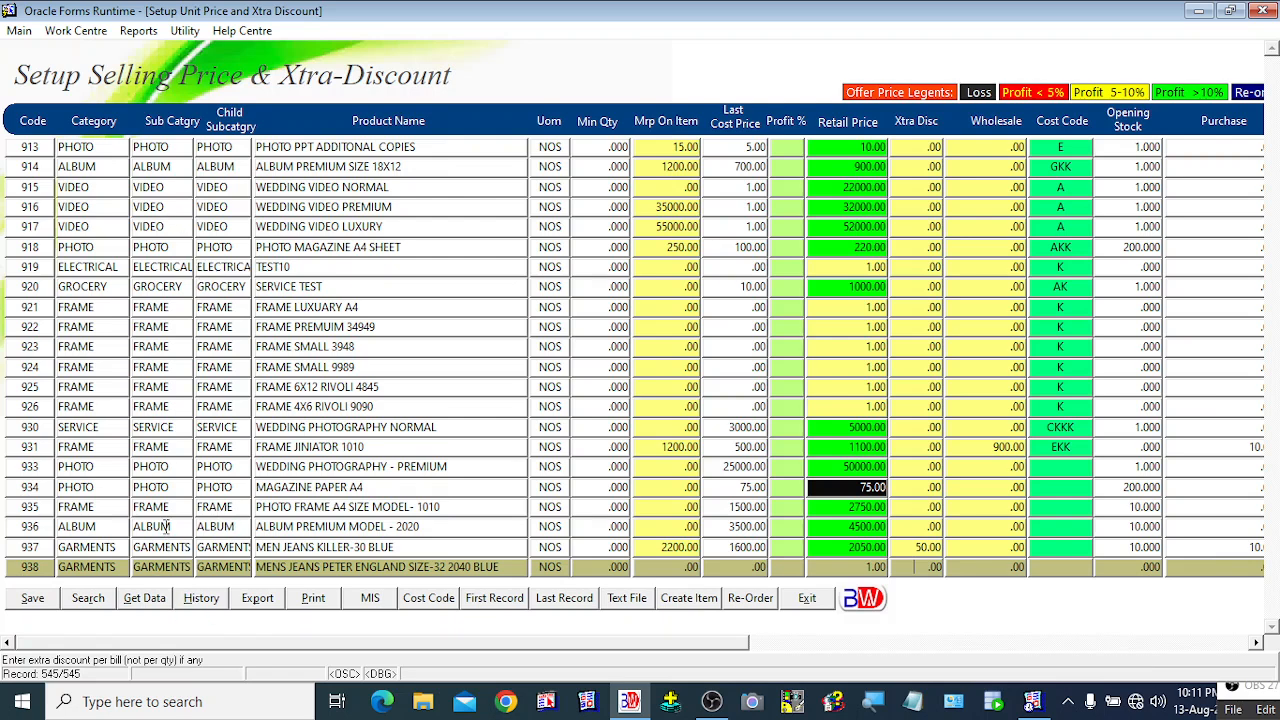
pyautogui.click(810, 598)
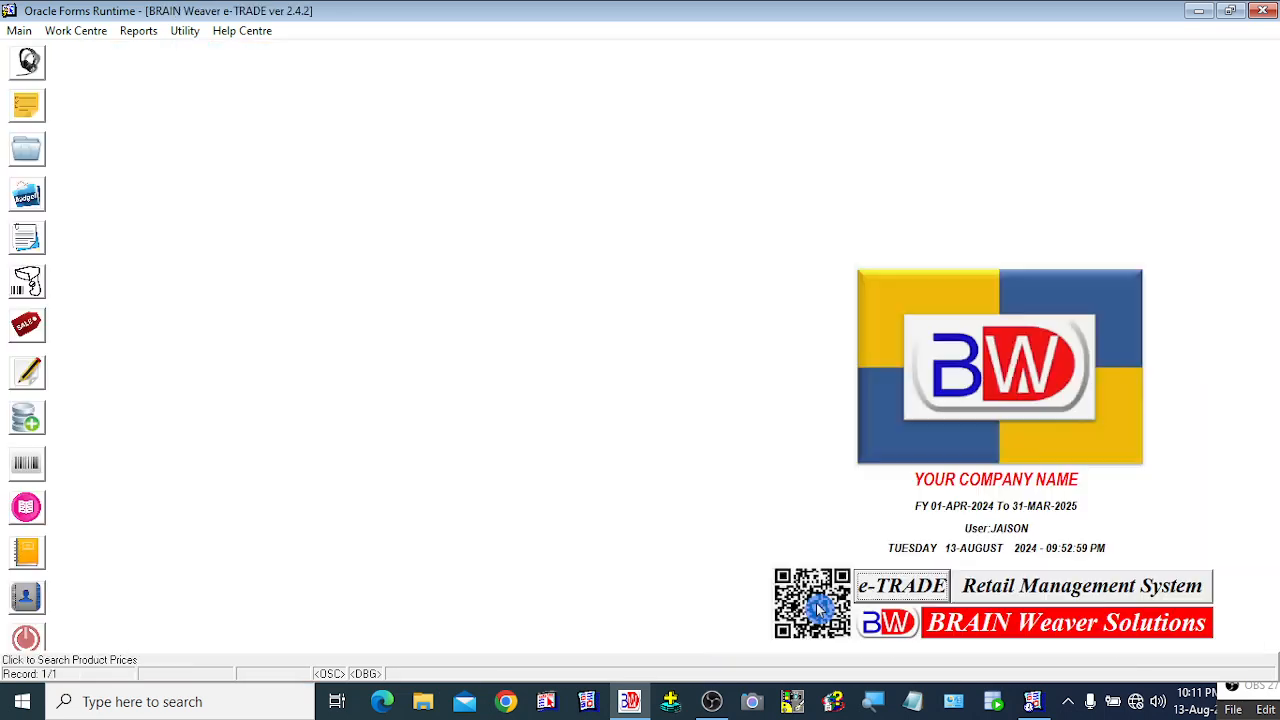
# Step: Open the Set Price and Discount Single Mode form from the quick-access task list
pyautogui.rightClick(209, 146)
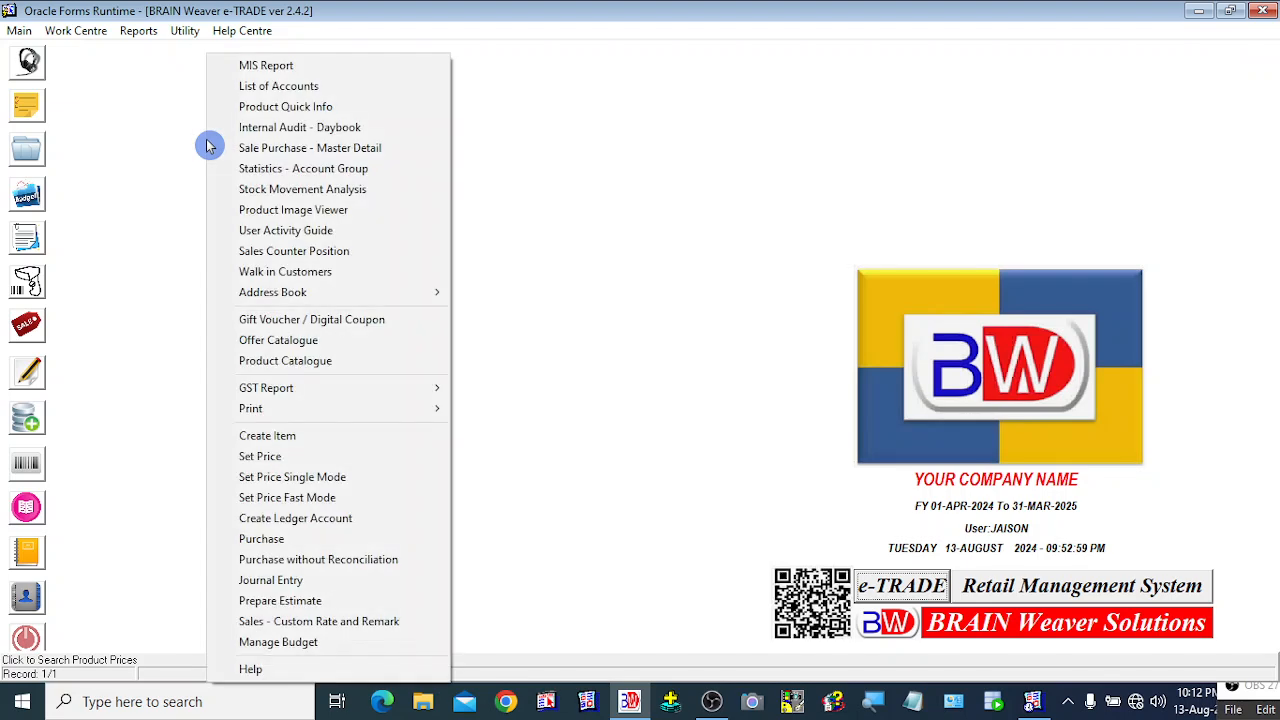
pyautogui.click(114, 256)
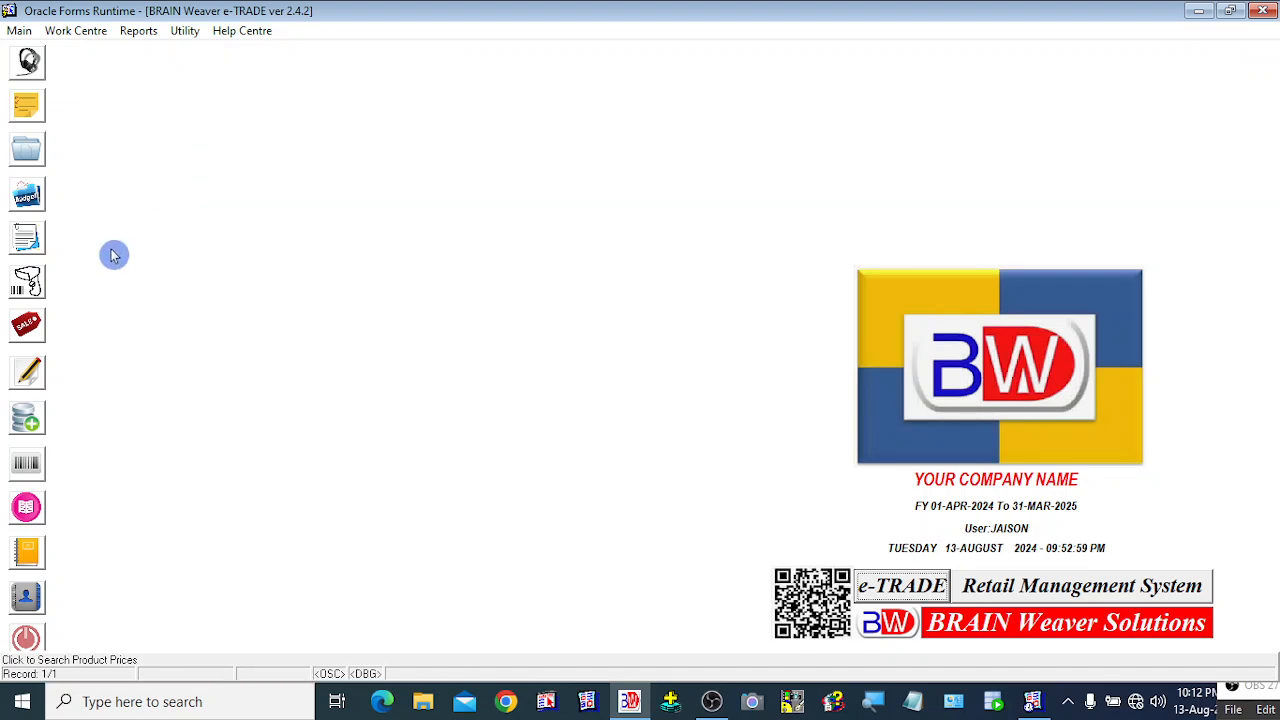
pyautogui.rightClick(206, 134)
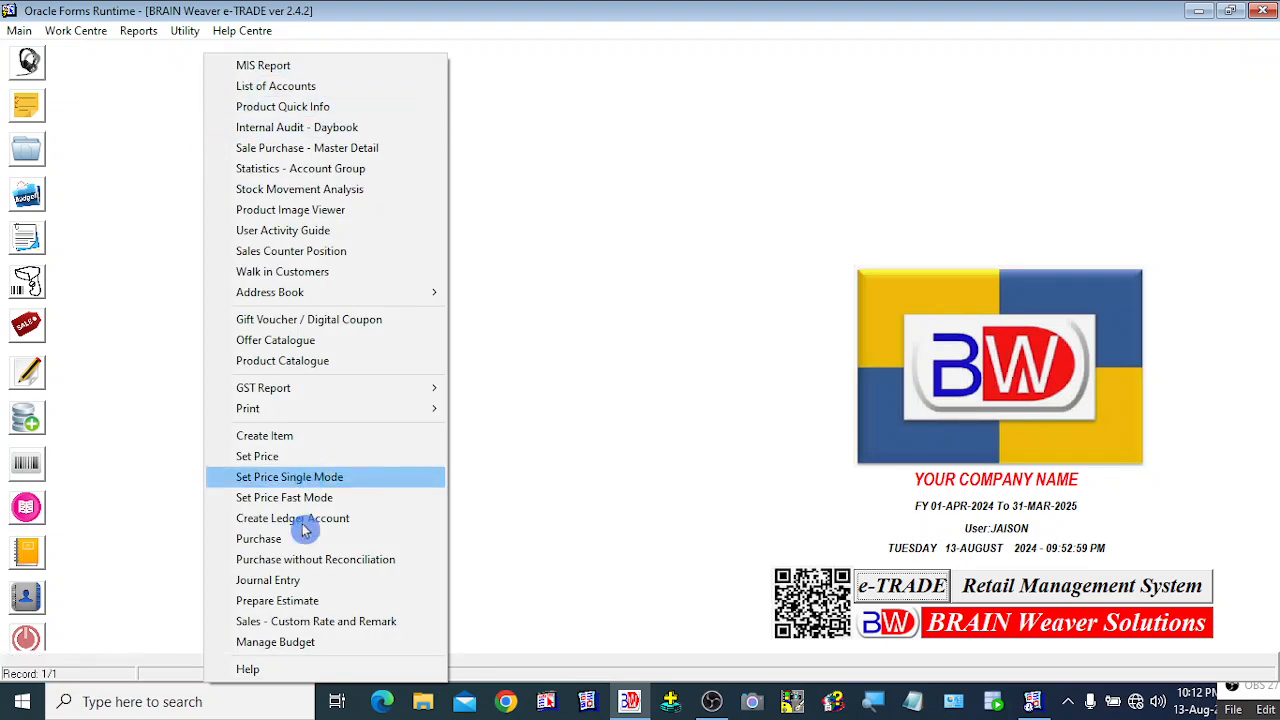
pyautogui.click(260, 480)
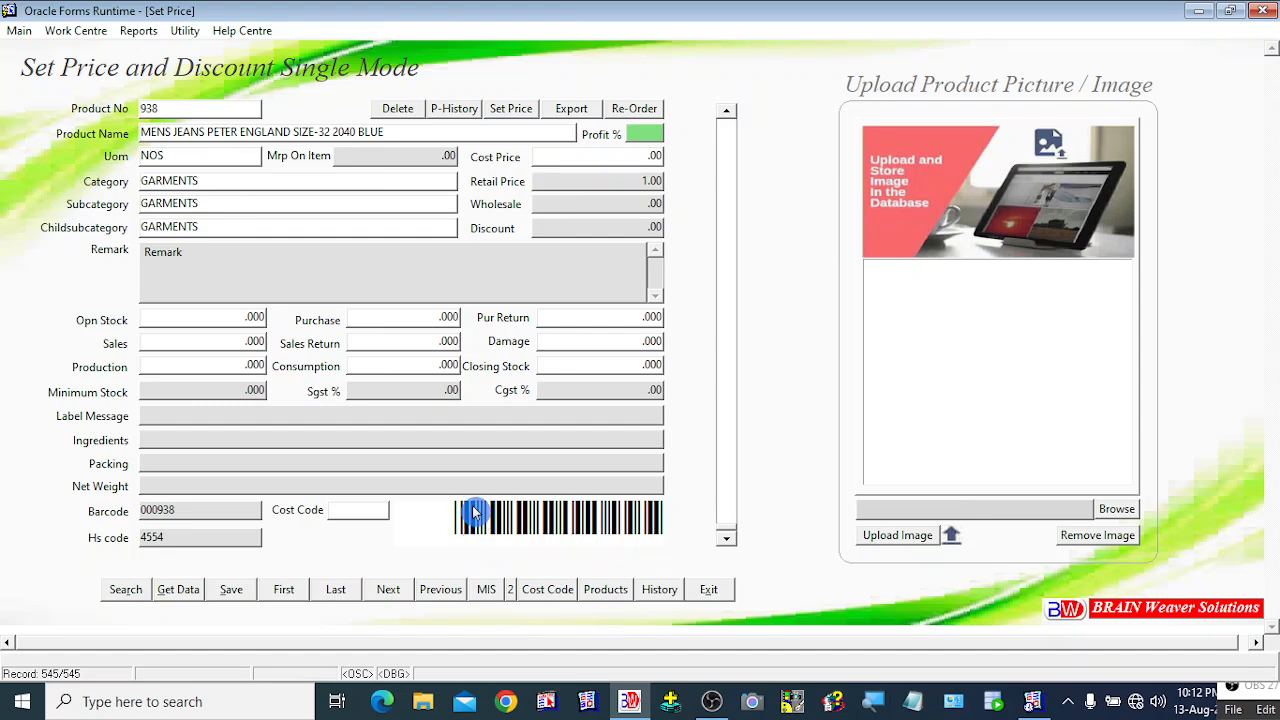
# Step: Browse the records back and forth to land on item 937, MEN JEANS KILLER-30 BLUE
pyautogui.click(728, 120)
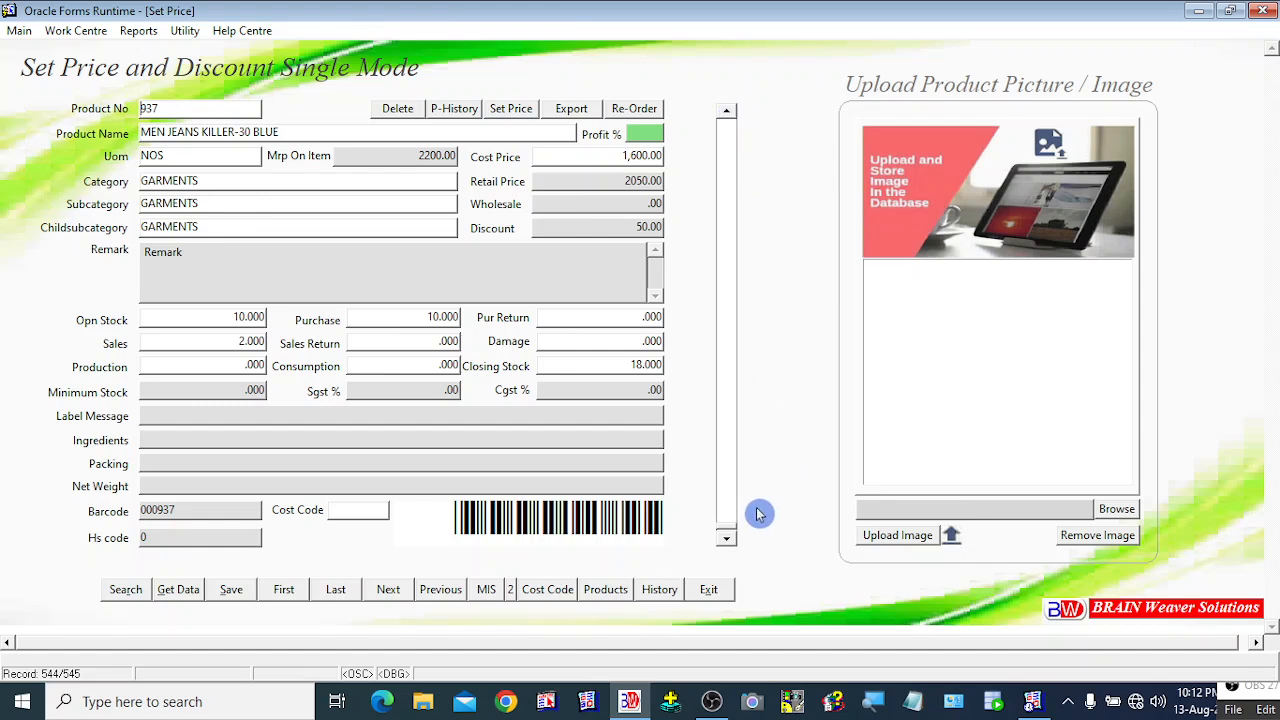
pyautogui.doubleClick(727, 120)
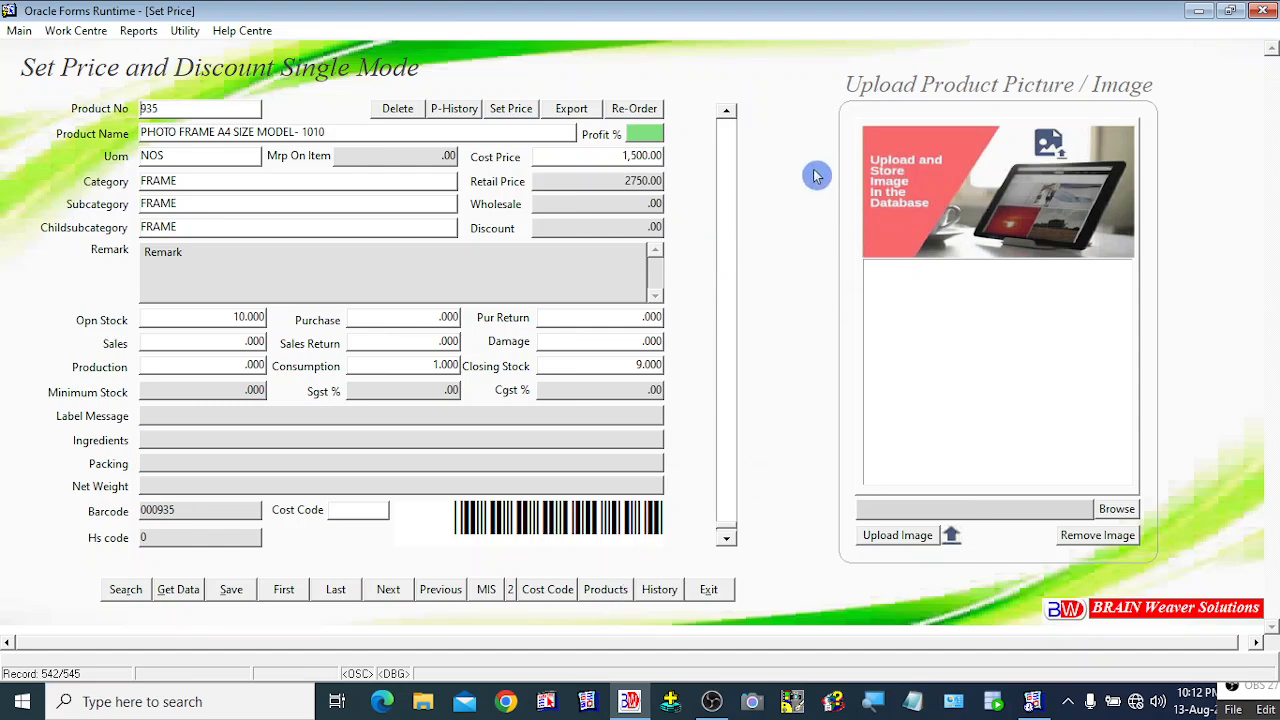
pyautogui.click(727, 118)
pyautogui.click(727, 118)
pyautogui.doubleClick(727, 118)
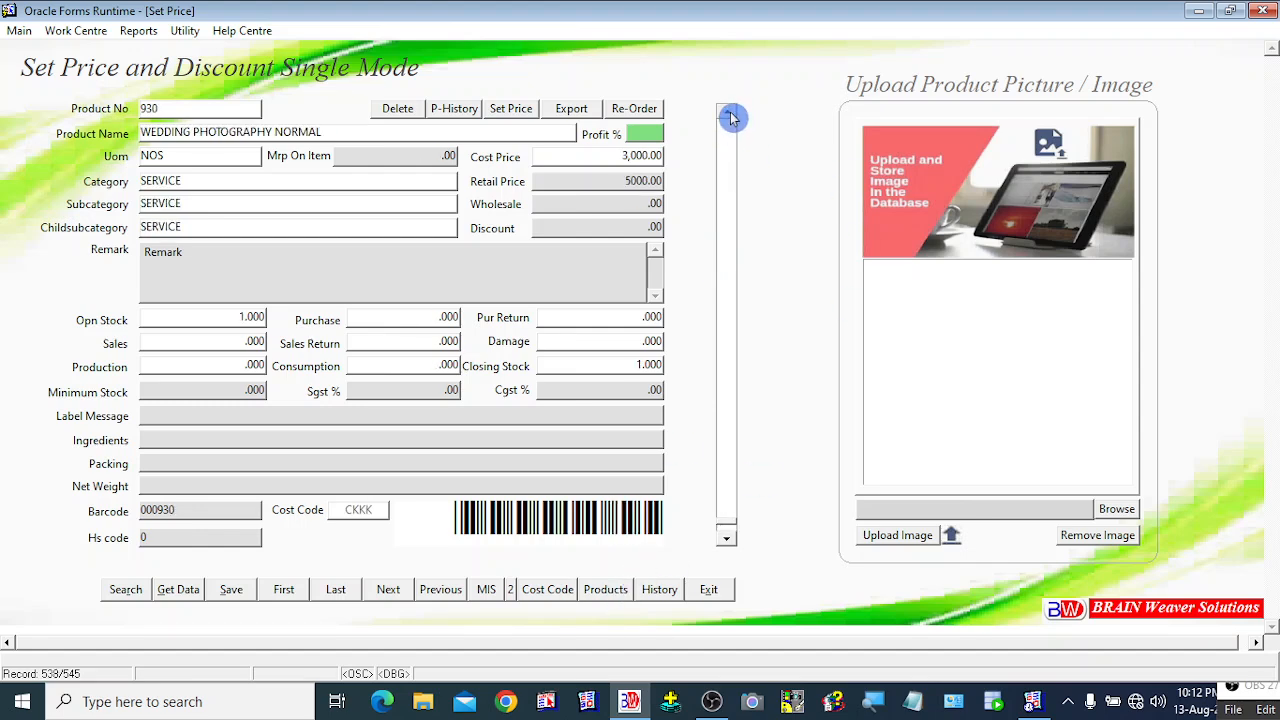
pyautogui.click(730, 113)
pyautogui.click(730, 113)
pyautogui.click(730, 113)
pyautogui.click(730, 113)
pyautogui.click(730, 113)
pyautogui.click(730, 113)
pyautogui.click(730, 113)
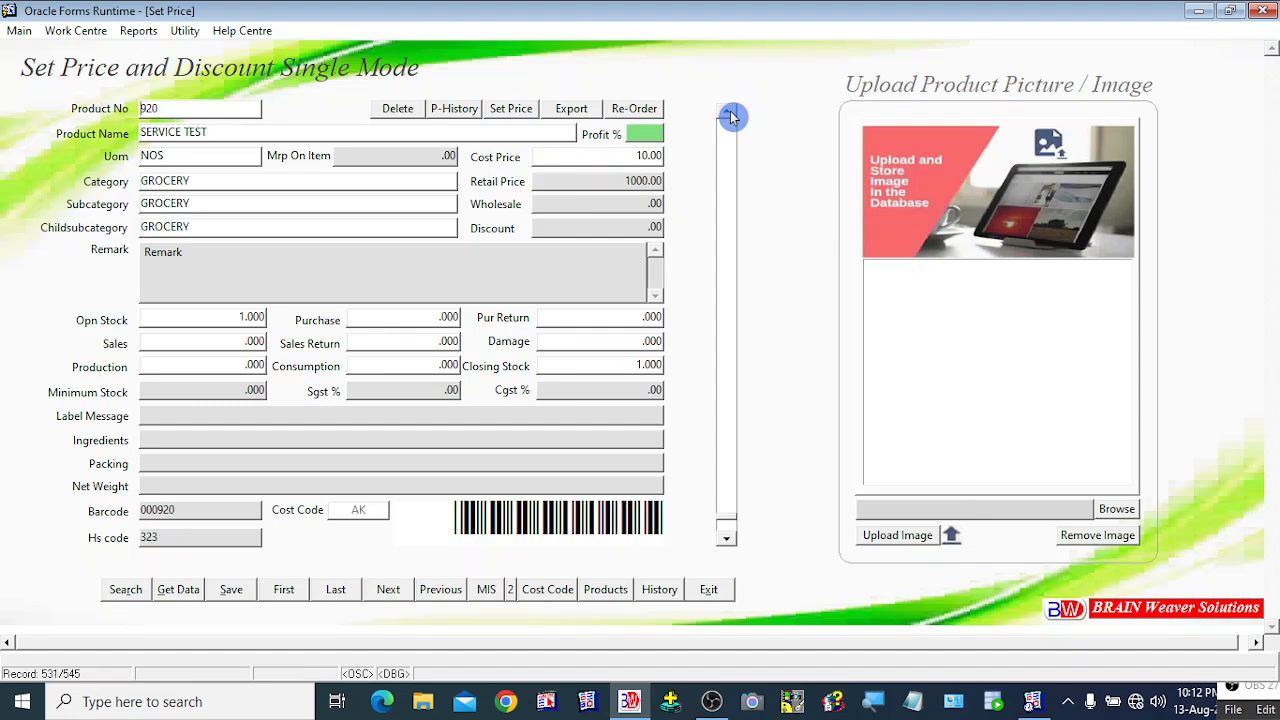
pyautogui.click(726, 540)
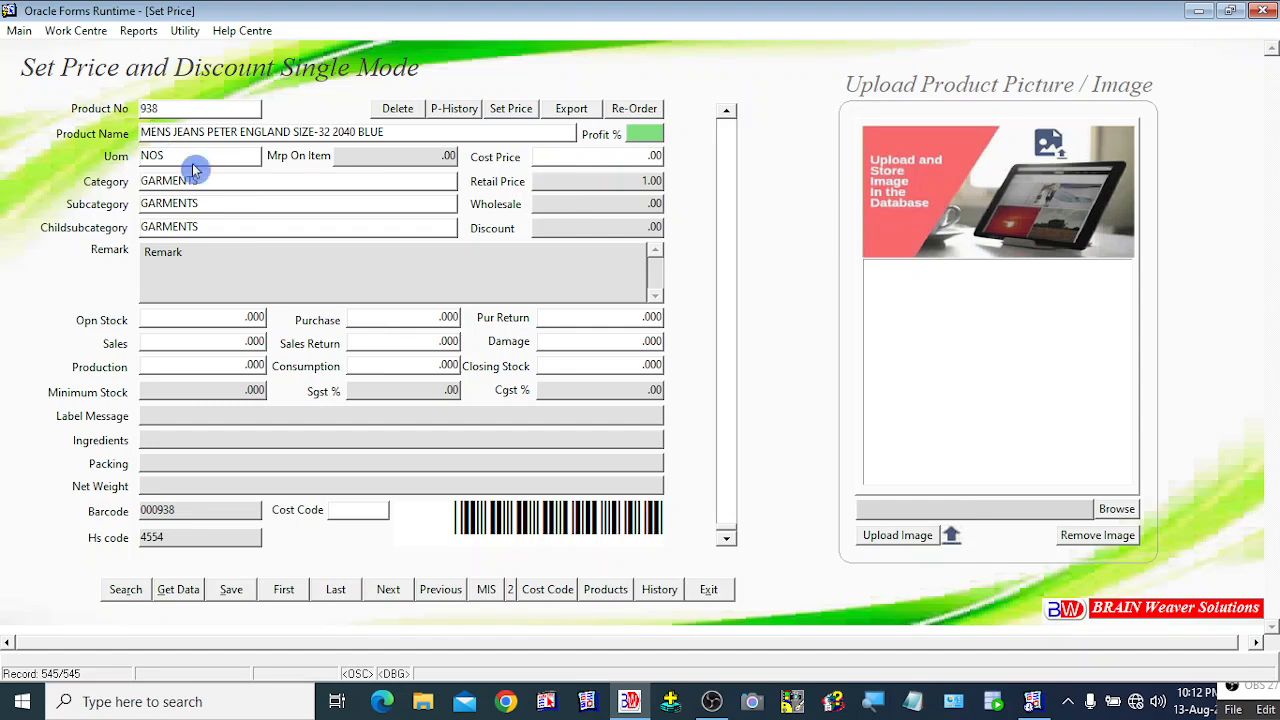
pyautogui.moveTo(352, 163)
pyautogui.click(730, 118)
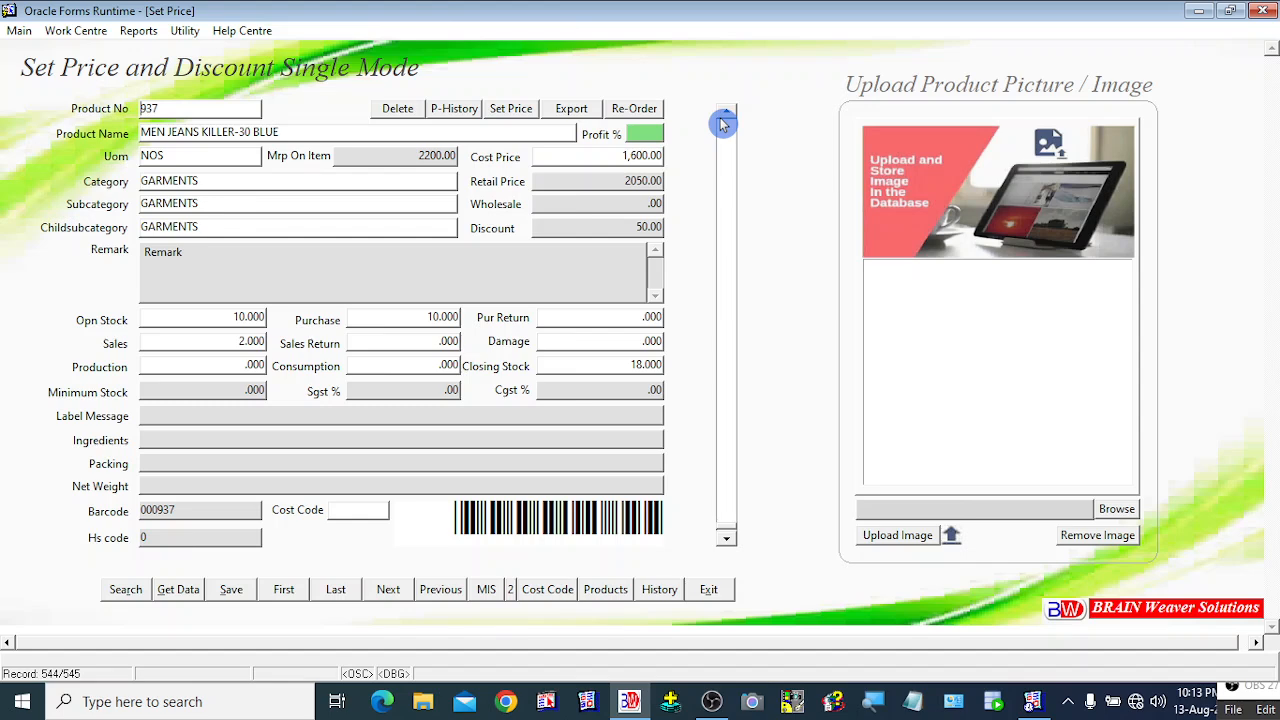
pyautogui.click(398, 112)
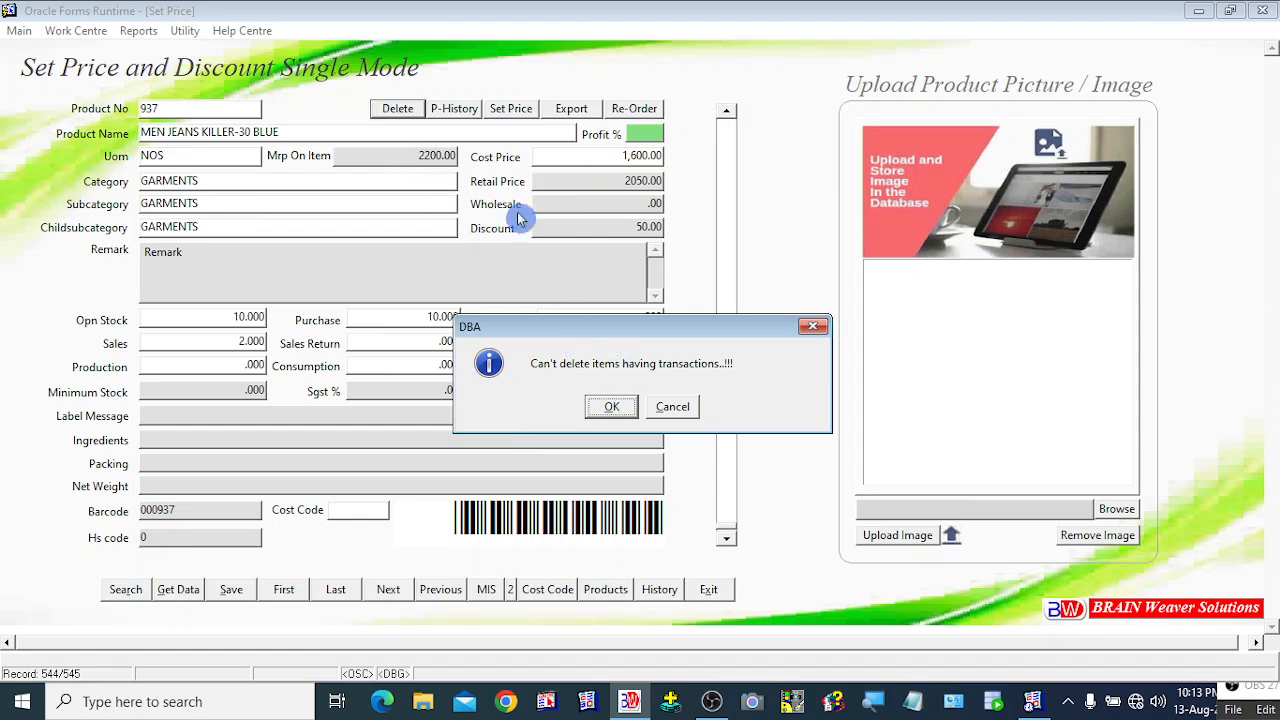
pyautogui.moveTo(602, 340); pyautogui.dragTo(670, 307)
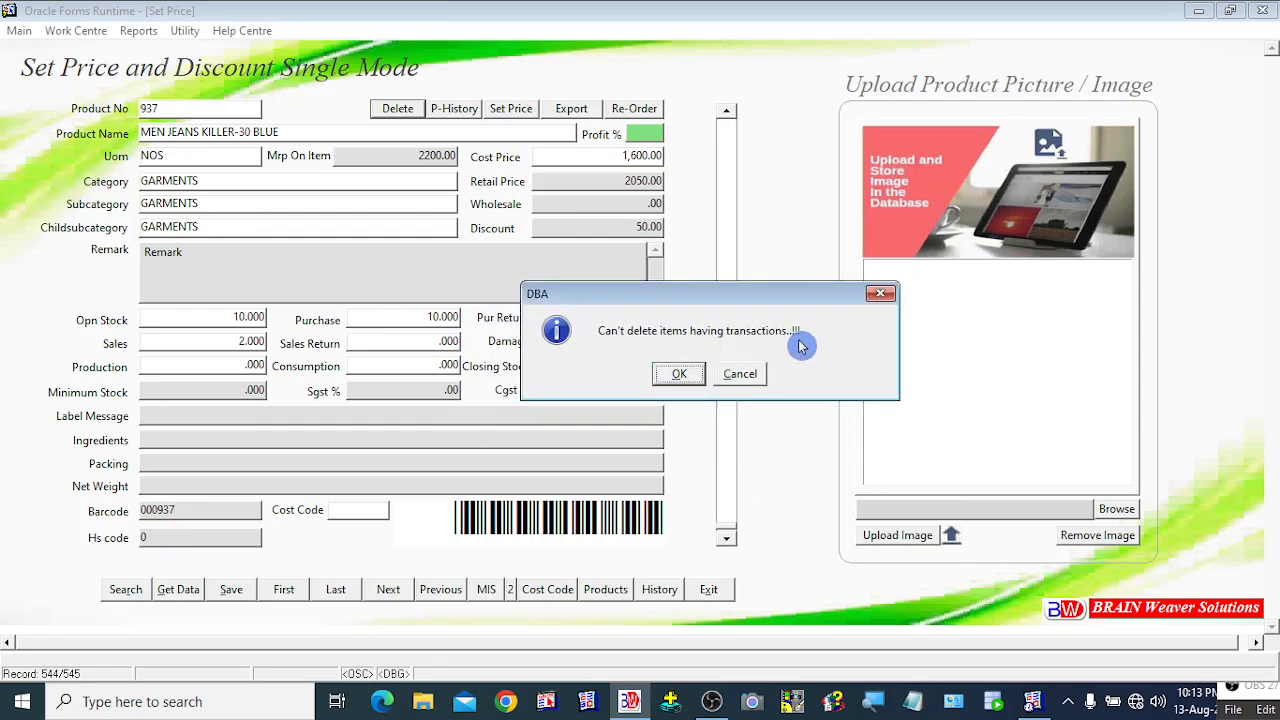
pyautogui.click(680, 375)
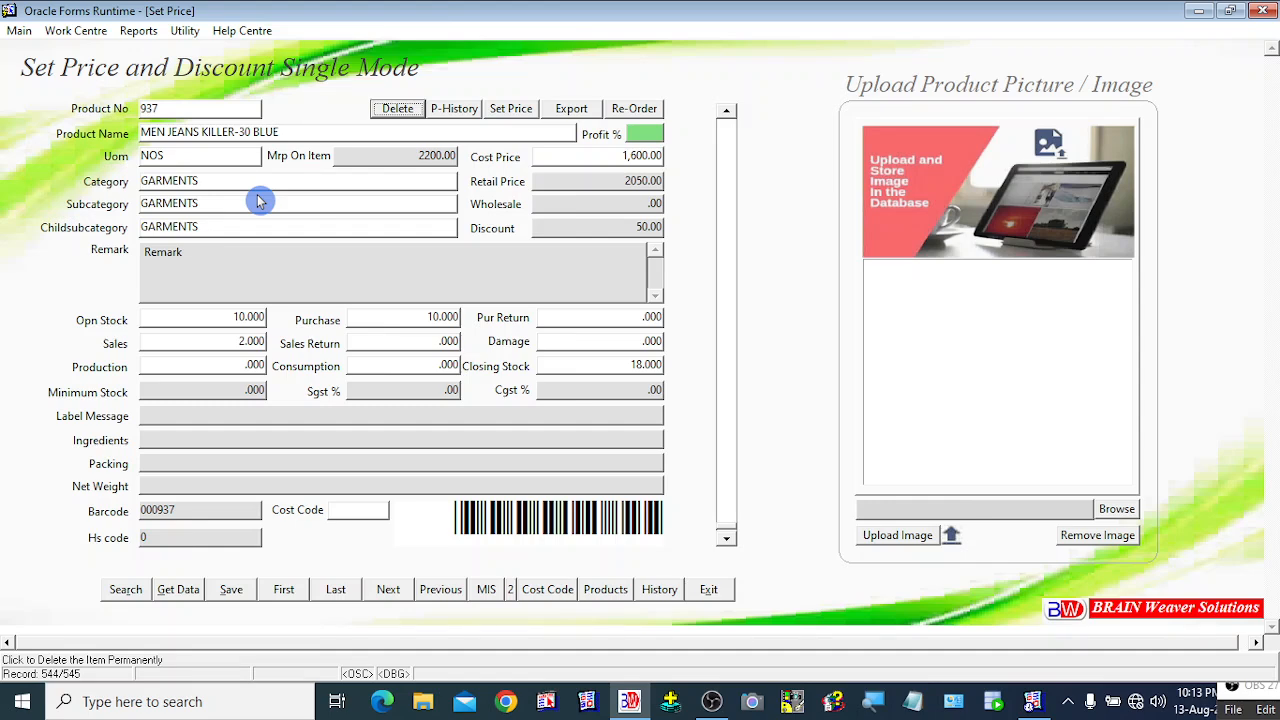
pyautogui.click(230, 343)
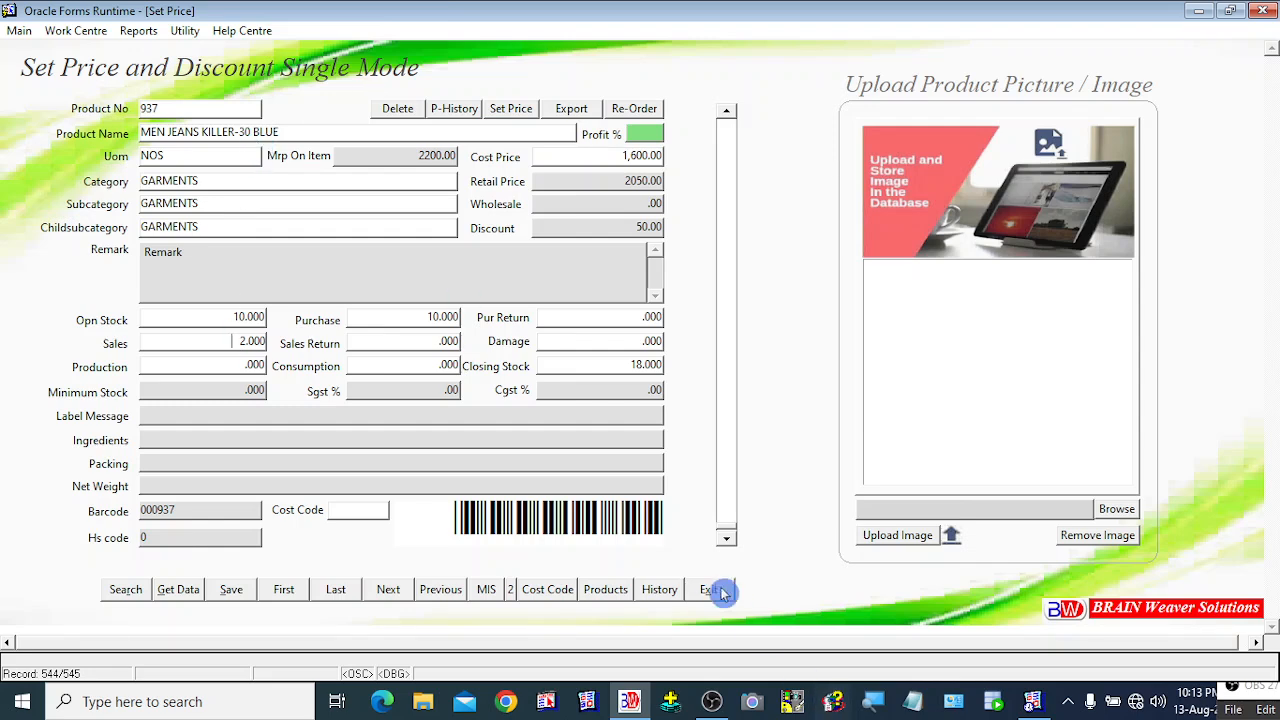
# Step: Move to product 938 and check its Production, Purchase, Consumption and Damage fields
pyautogui.click(728, 540)
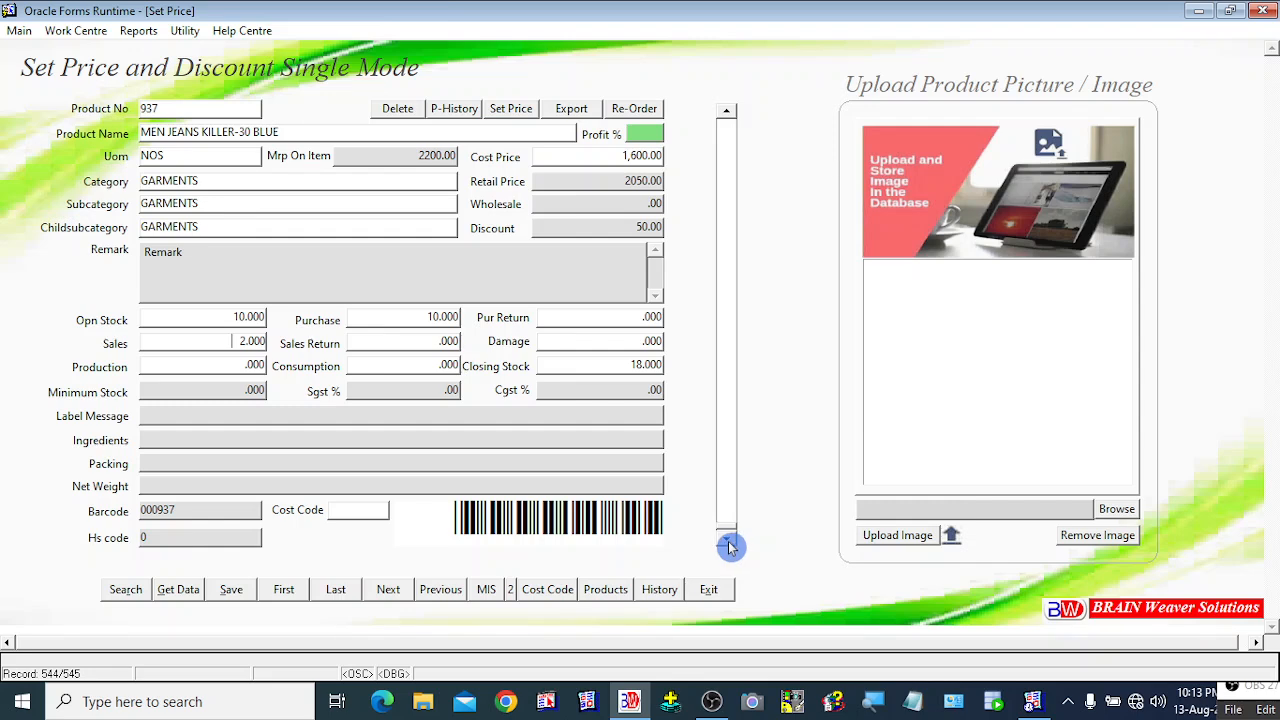
pyautogui.click(728, 542)
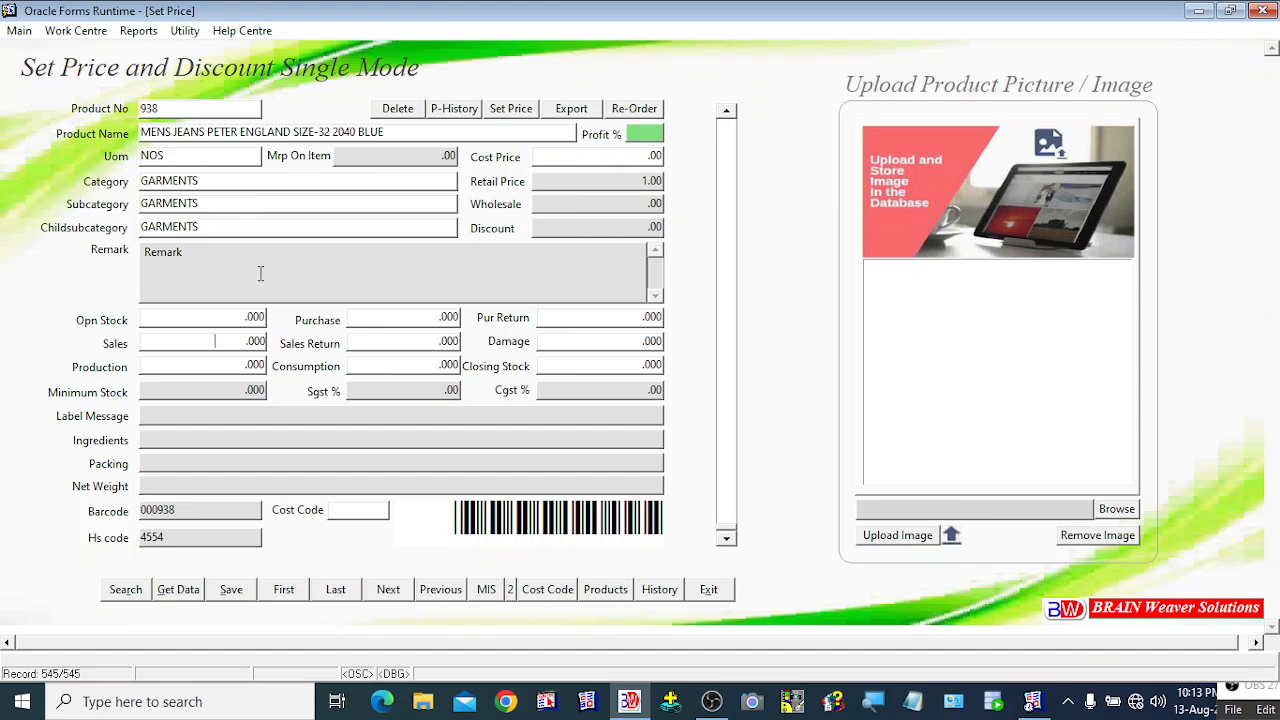
pyautogui.click(219, 366)
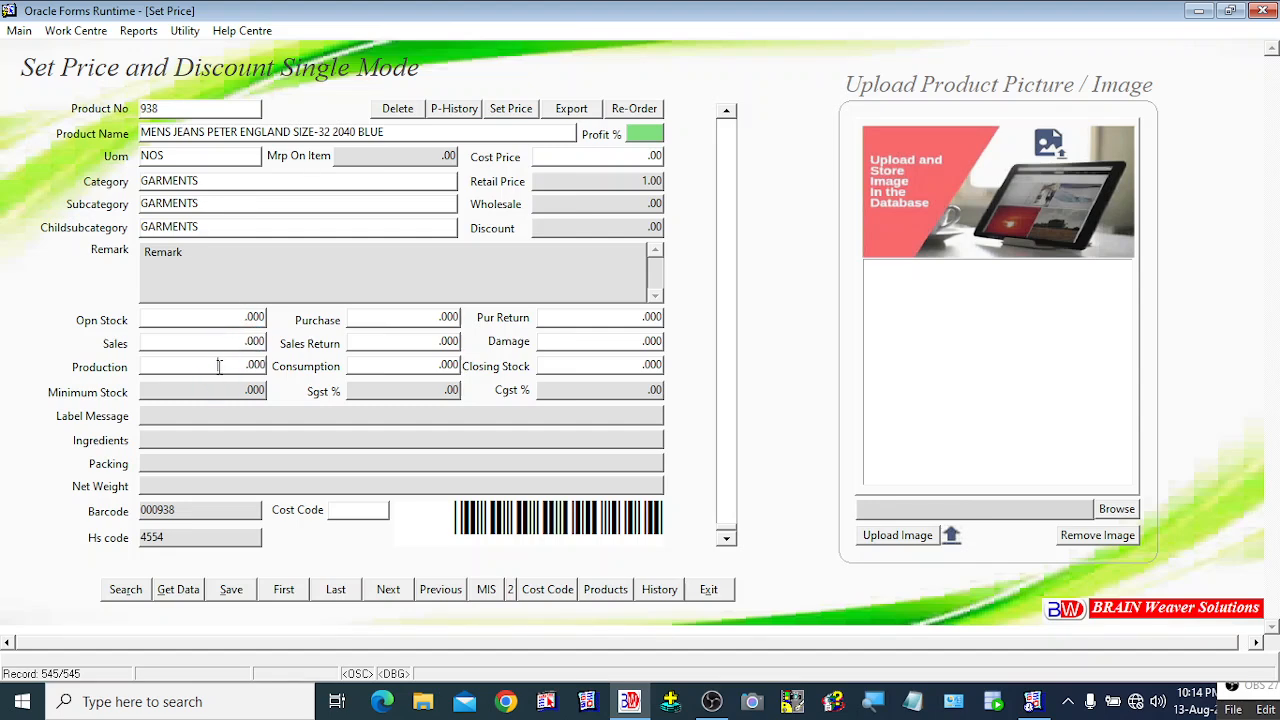
pyautogui.click(408, 318)
pyautogui.click(432, 341)
pyautogui.click(425, 366)
pyautogui.click(589, 340)
pyautogui.click(588, 380)
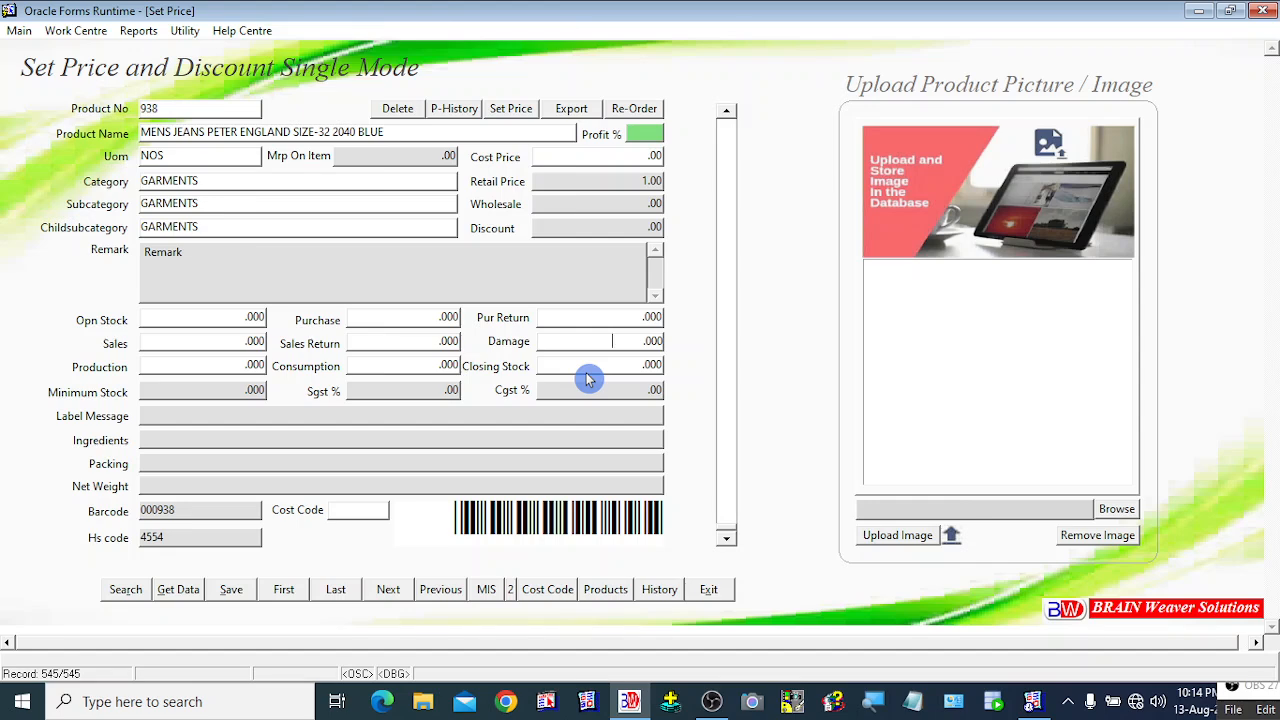
# Step: Permanently delete product 938, acknowledge the success message, and exit the form
pyautogui.click(399, 110)
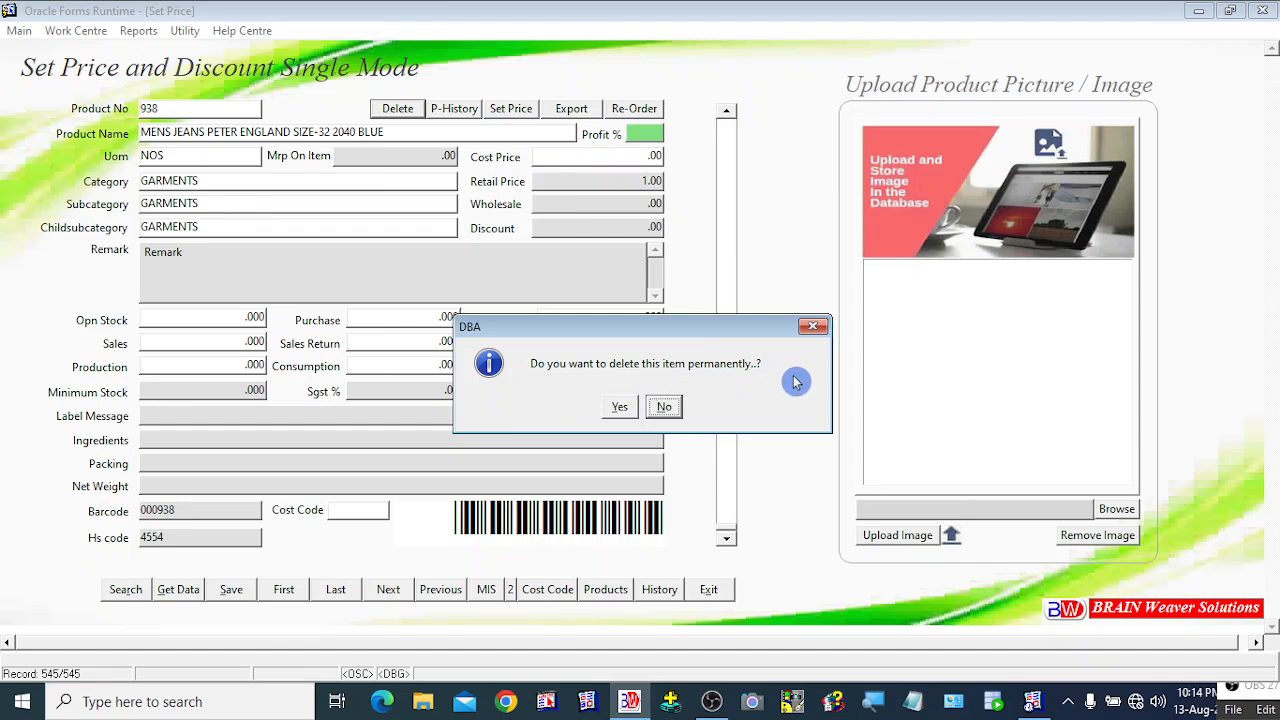
pyautogui.click(619, 410)
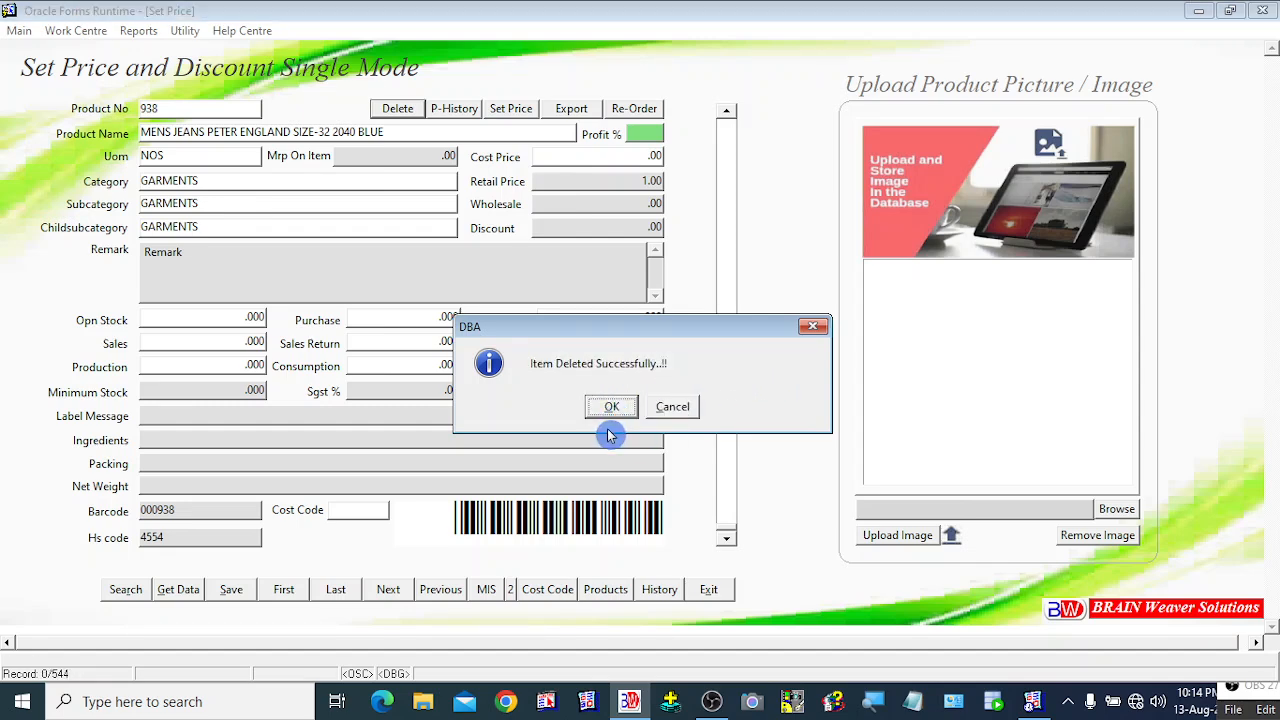
pyautogui.click(612, 410)
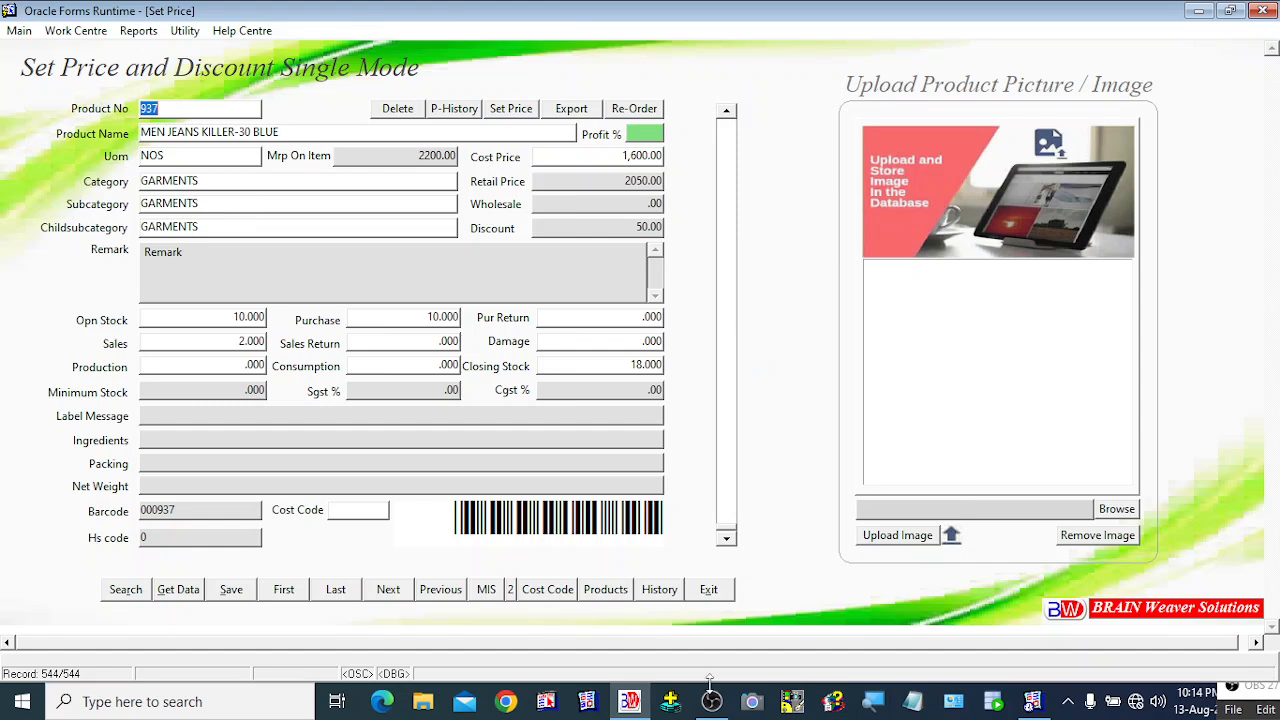
pyautogui.click(716, 598)
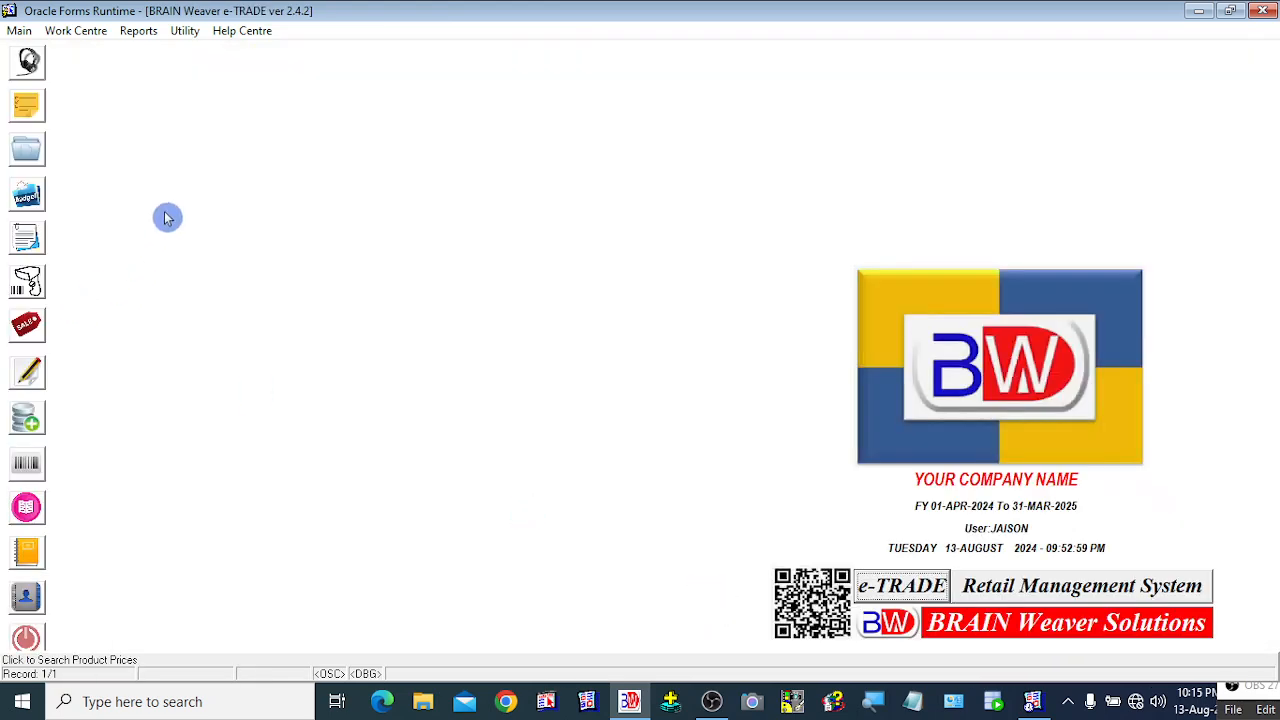
# Step: Reopen Set Price Single Mode and step back to product 936, ALBUM PREMIUM MODEL - 2020
pyautogui.rightClick(184, 146)
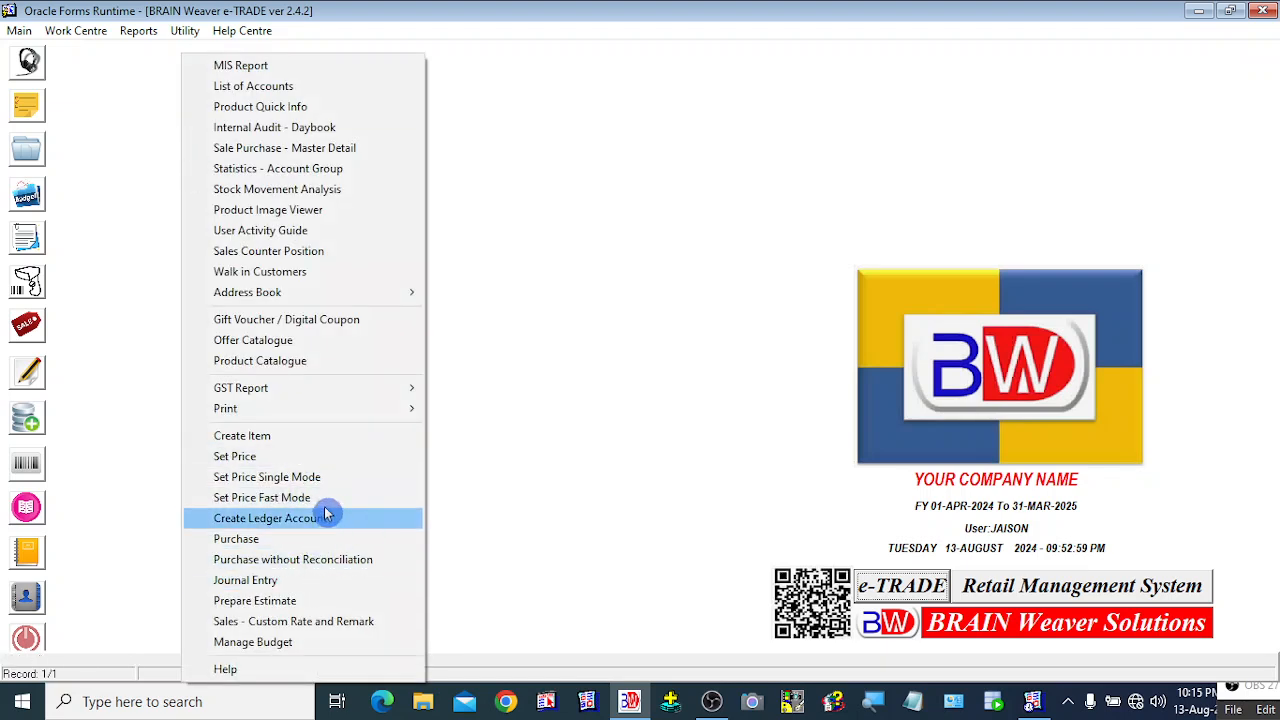
pyautogui.click(315, 479)
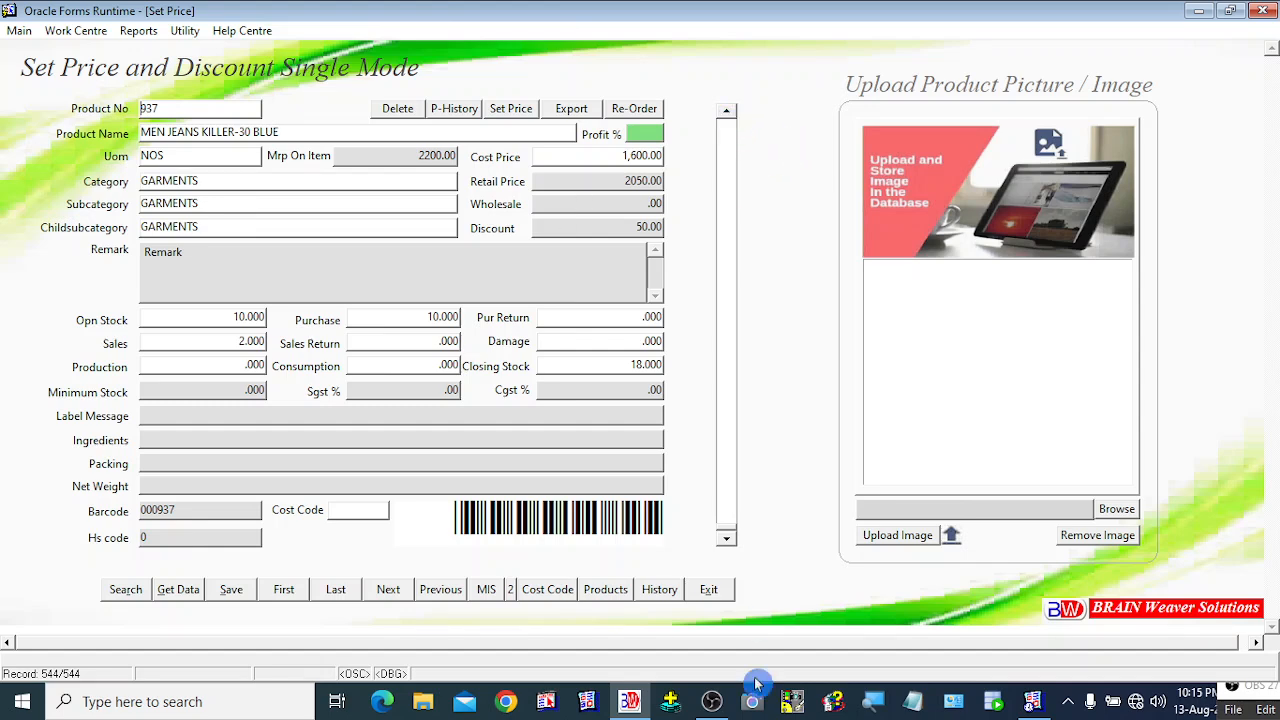
pyautogui.click(728, 114)
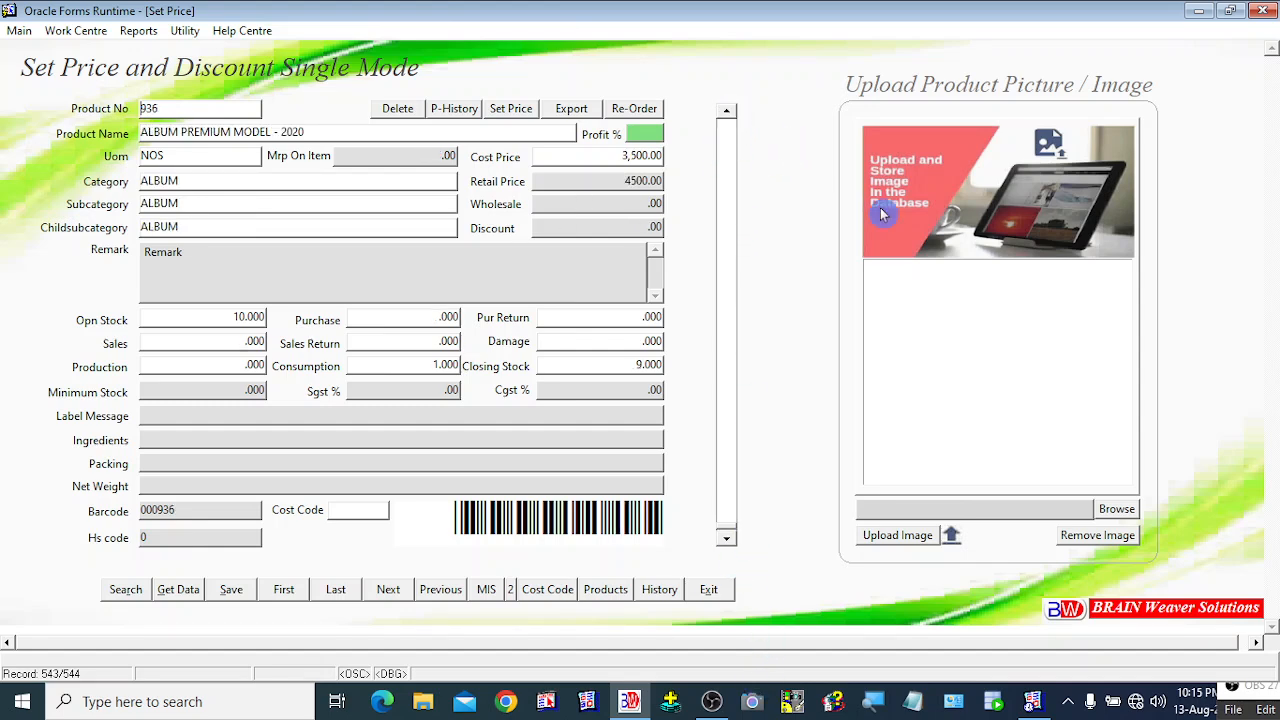
# Step: Select E:\BRAINTECH_FILES\IMAGES\50 percent 3.jpg as product 936's picture file
pyautogui.click(1118, 512)
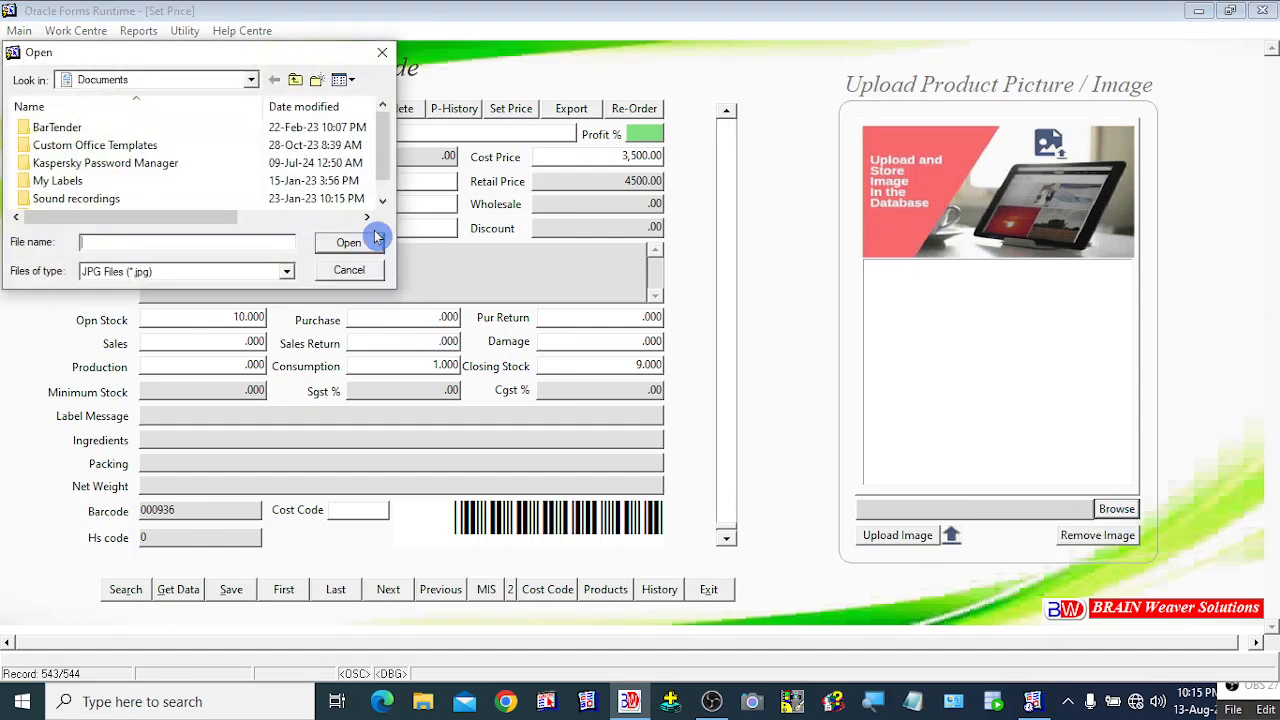
pyautogui.click(255, 80)
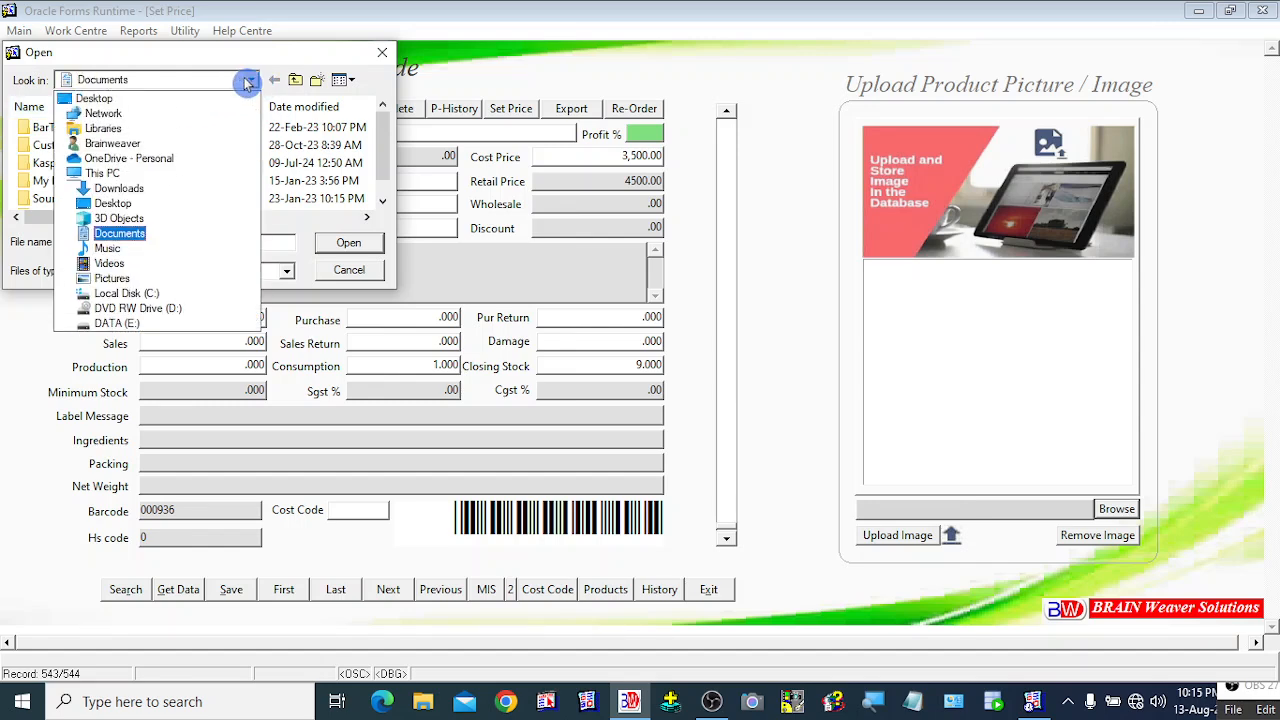
pyautogui.click(128, 326)
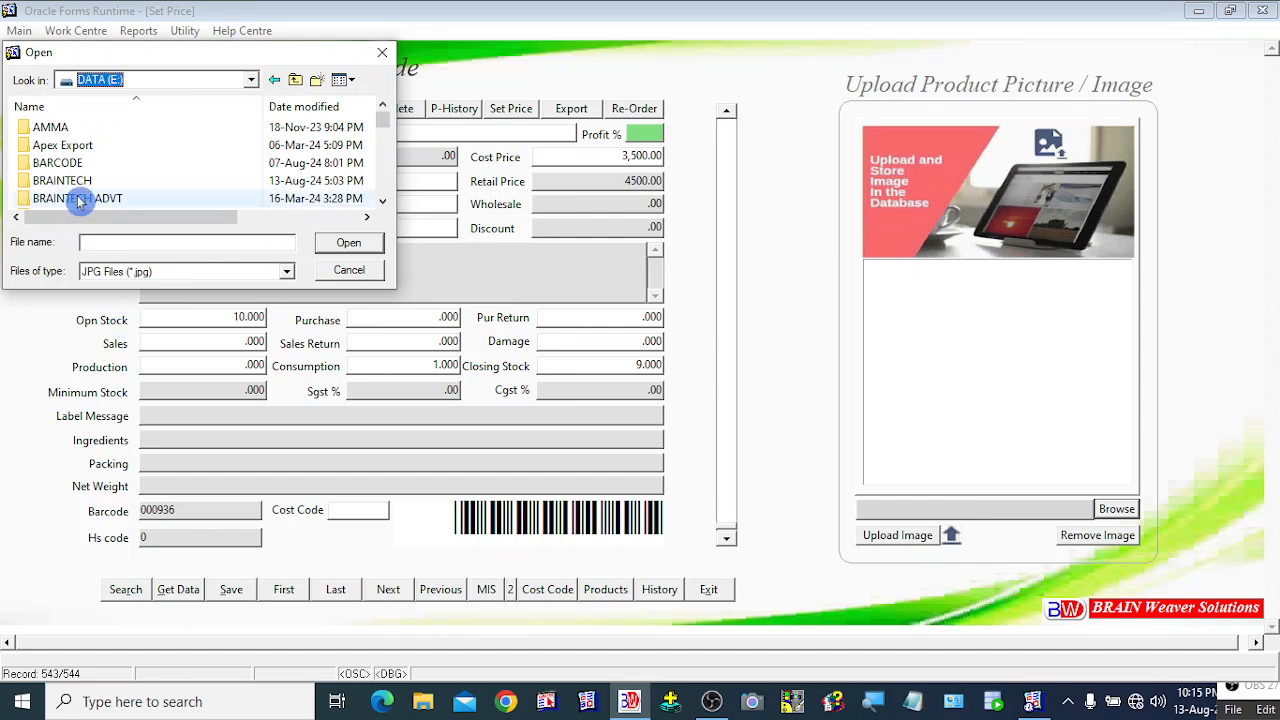
pyautogui.scroll(-1, 105, 185)
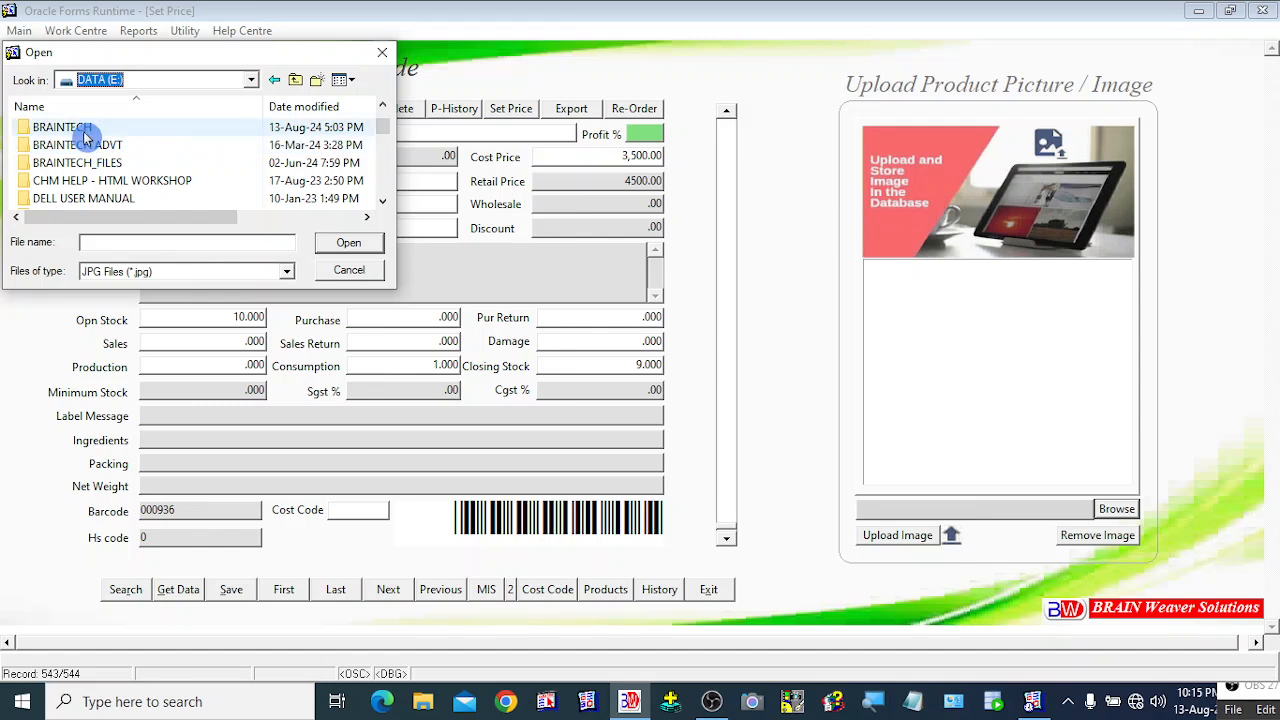
pyautogui.doubleClick(100, 163)
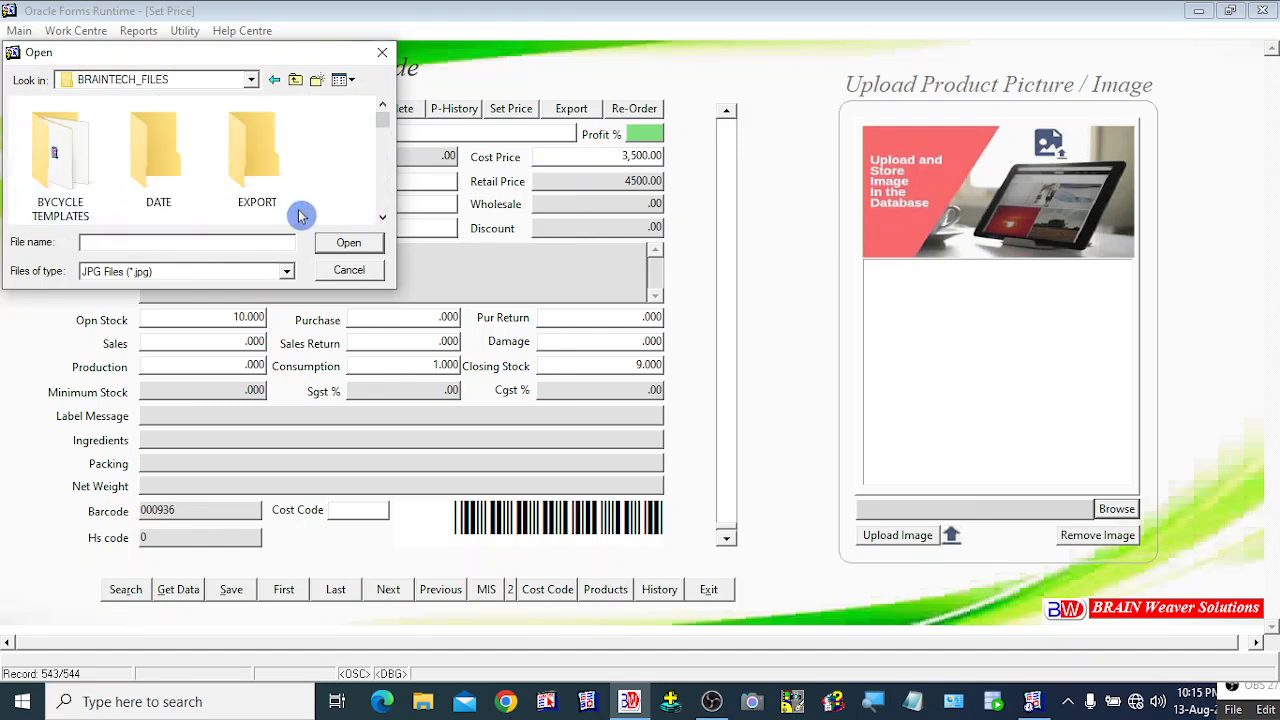
pyautogui.scroll(-1, 206, 206)
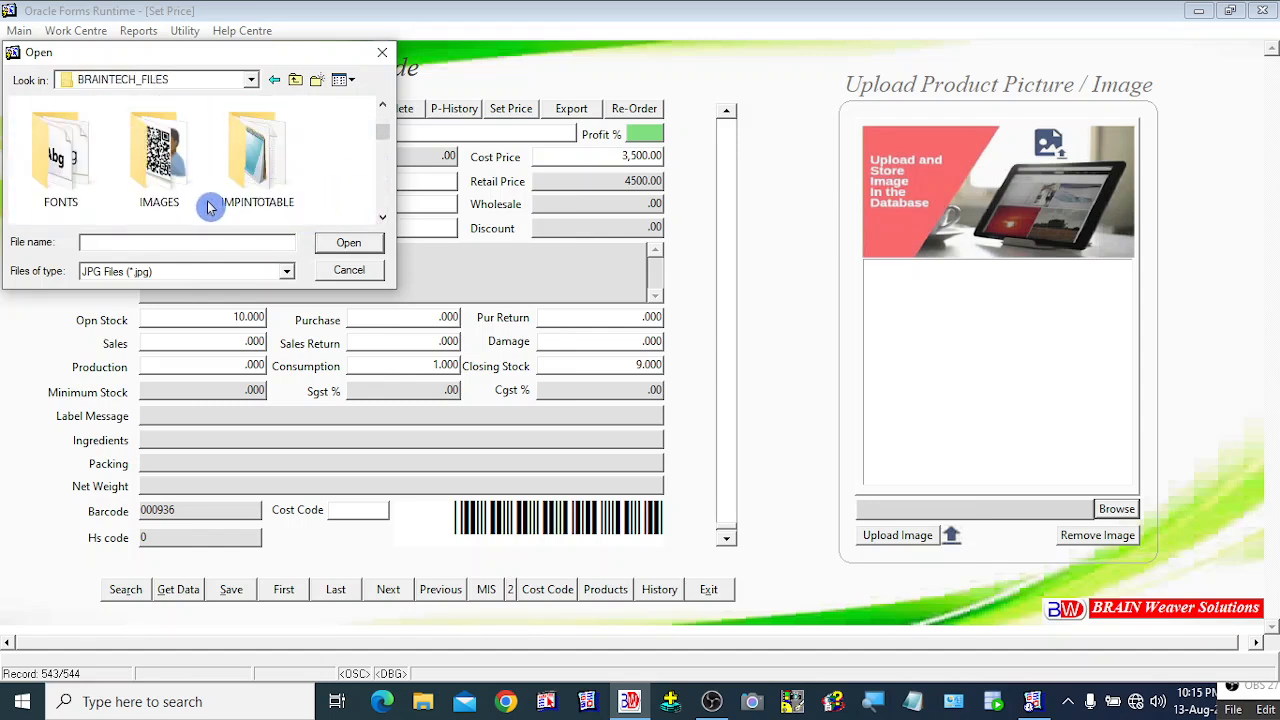
pyautogui.click(172, 172)
pyautogui.click(350, 247)
pyautogui.scroll(-2, 270, 178)
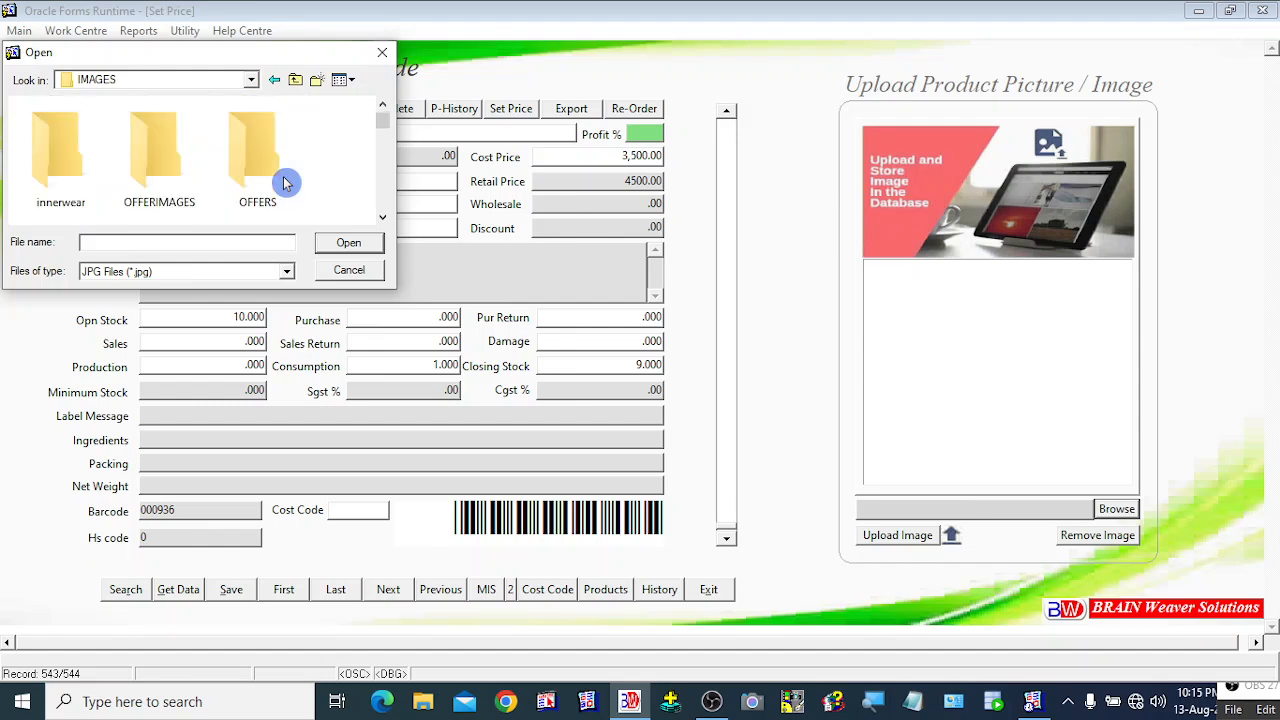
pyautogui.scroll(-4, 240, 176)
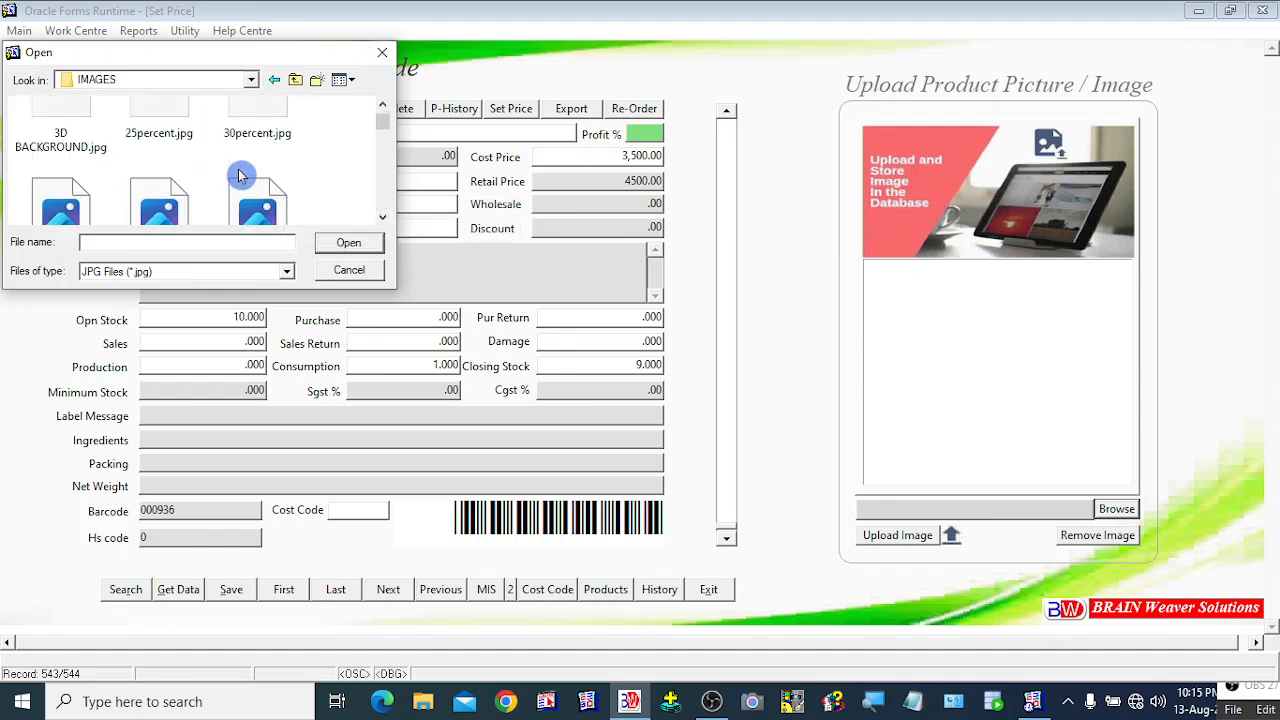
pyautogui.click(158, 168)
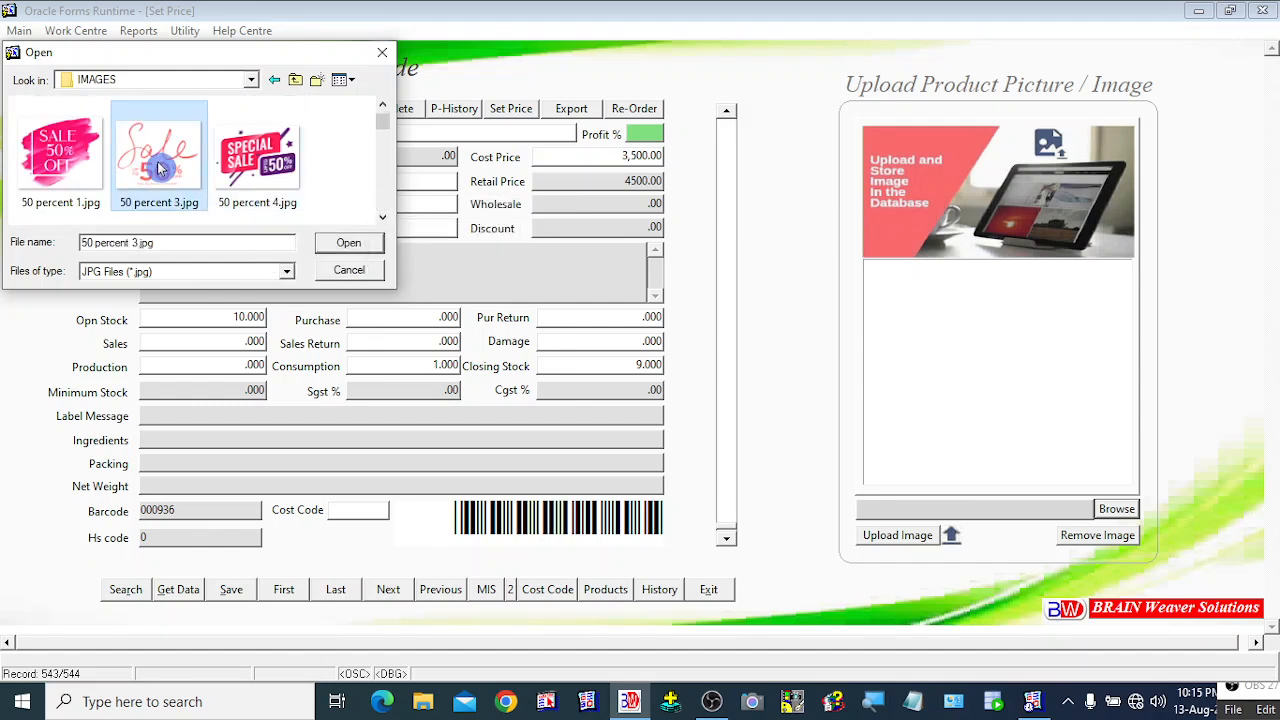
pyautogui.click(336, 248)
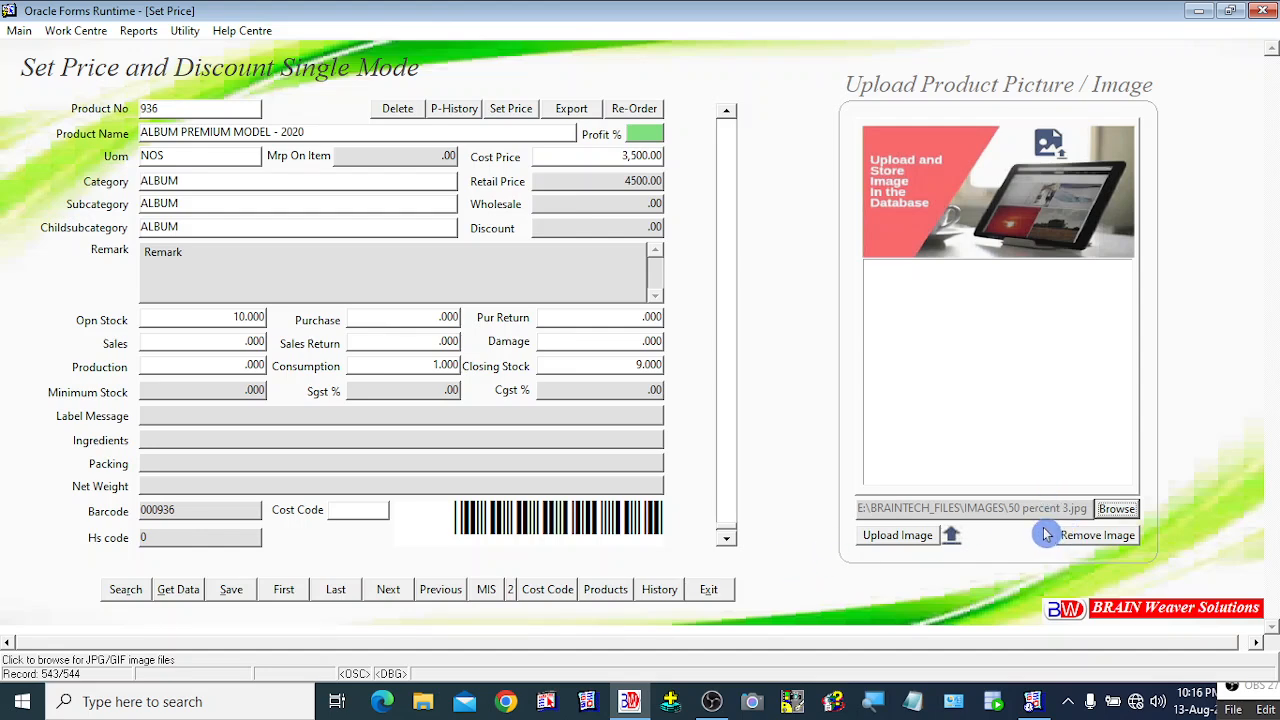
# Step: Upload the 50 percent 3.jpg picture to product 936 and exit the Set Price form
pyautogui.click(889, 541)
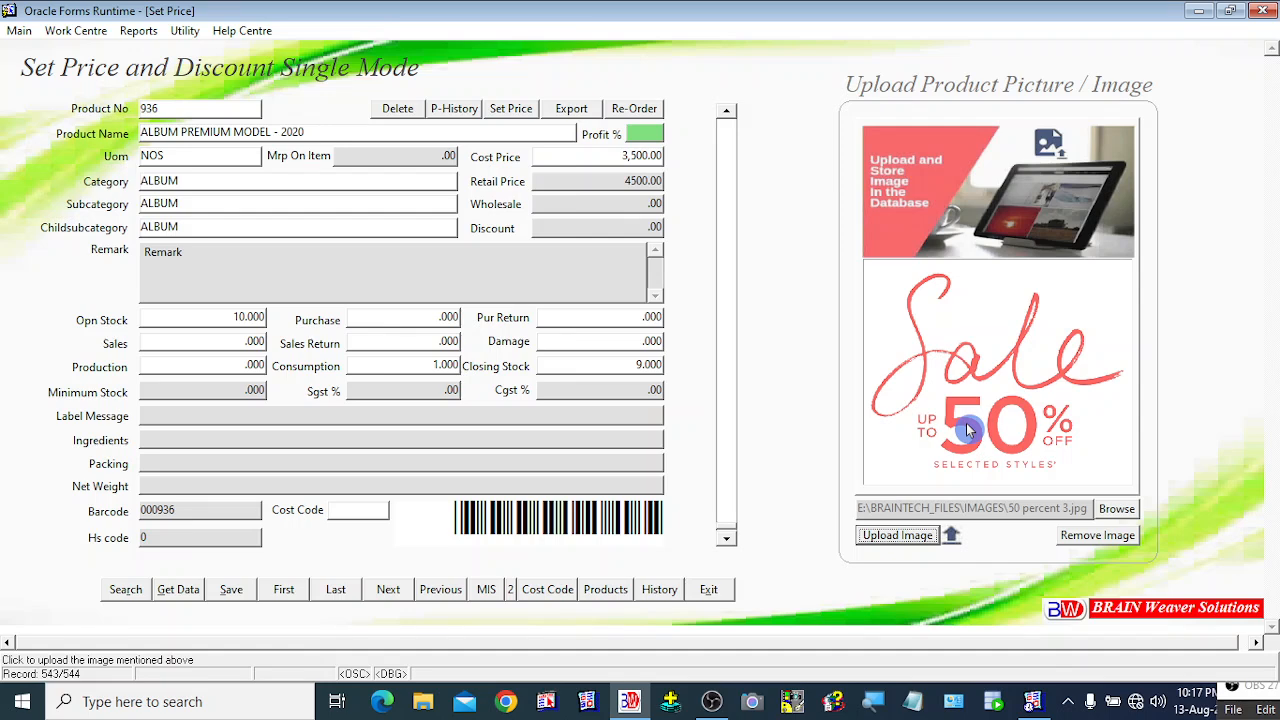
pyautogui.click(720, 593)
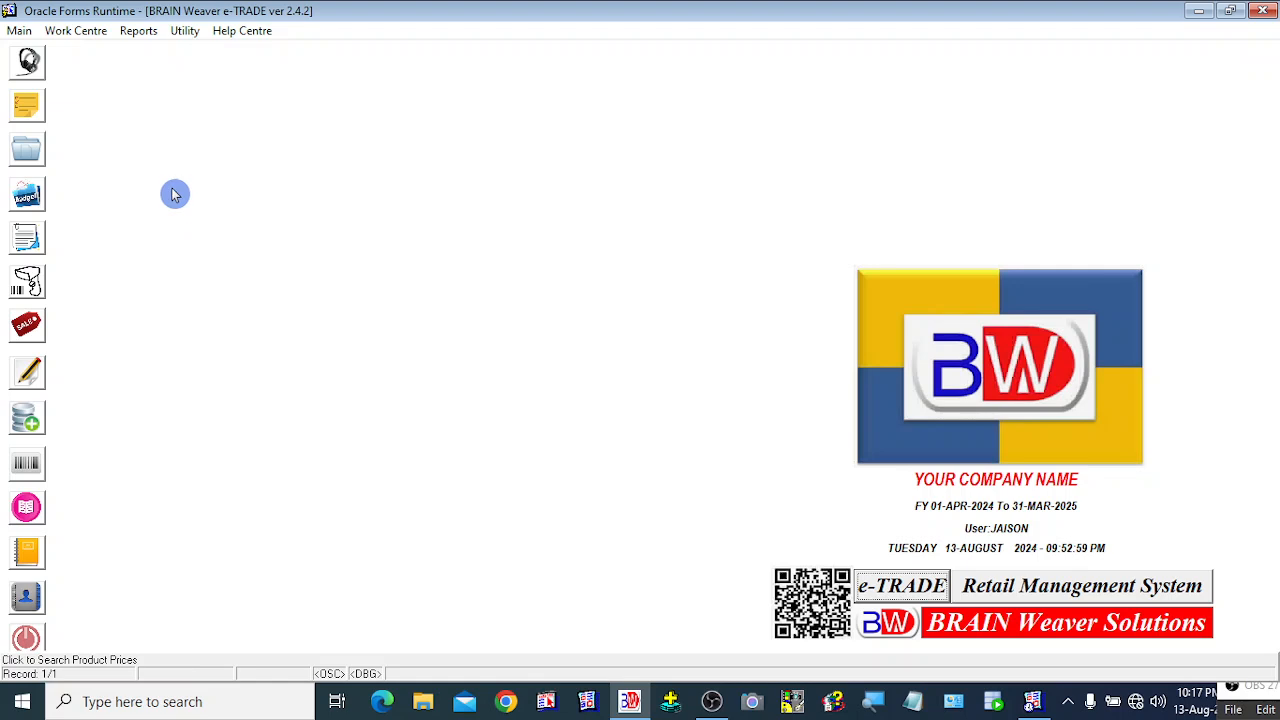
# Step: Close the Create General Ledgers form and open Create Ledger Account for account code 135
pyautogui.click(20, 32)
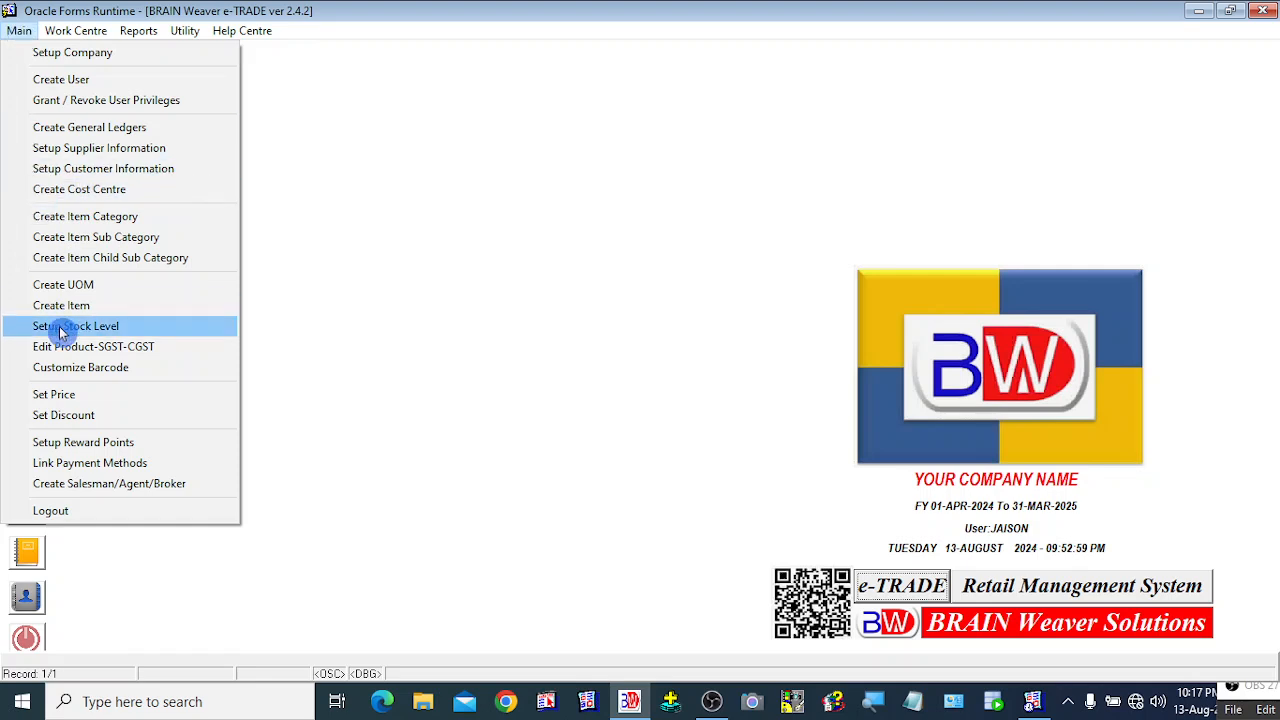
pyautogui.click(146, 131)
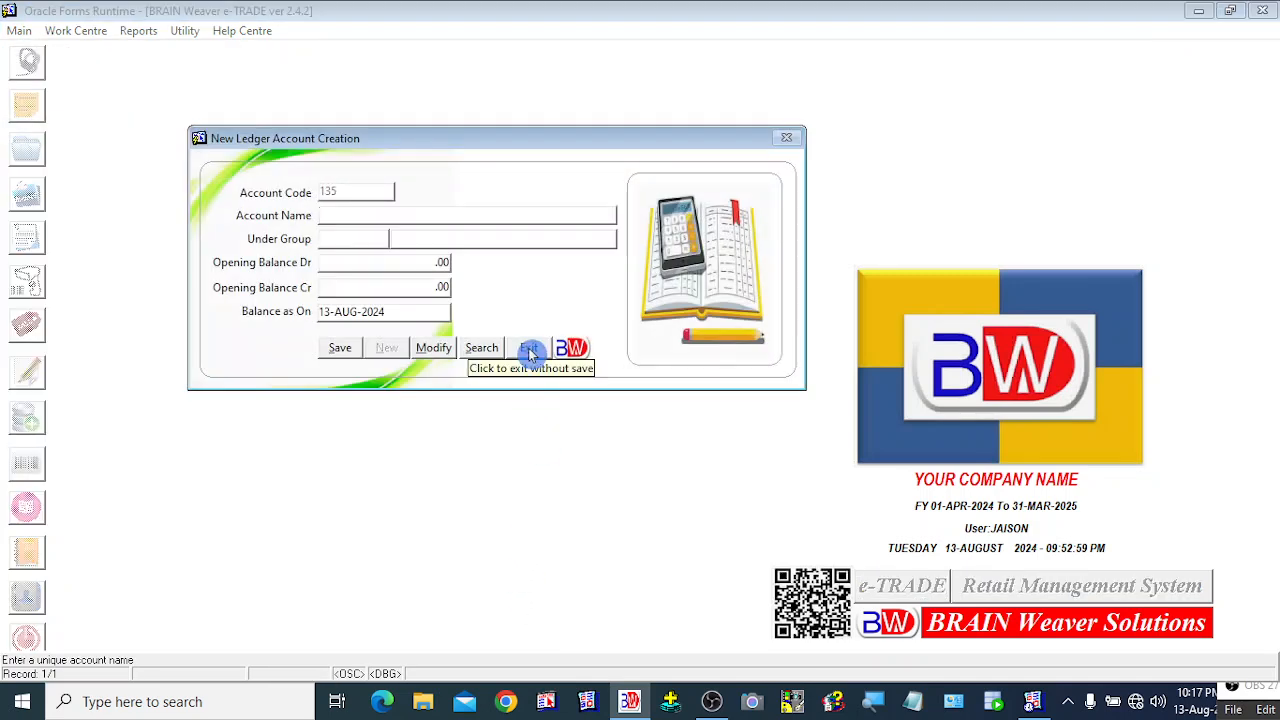
pyautogui.click(530, 350)
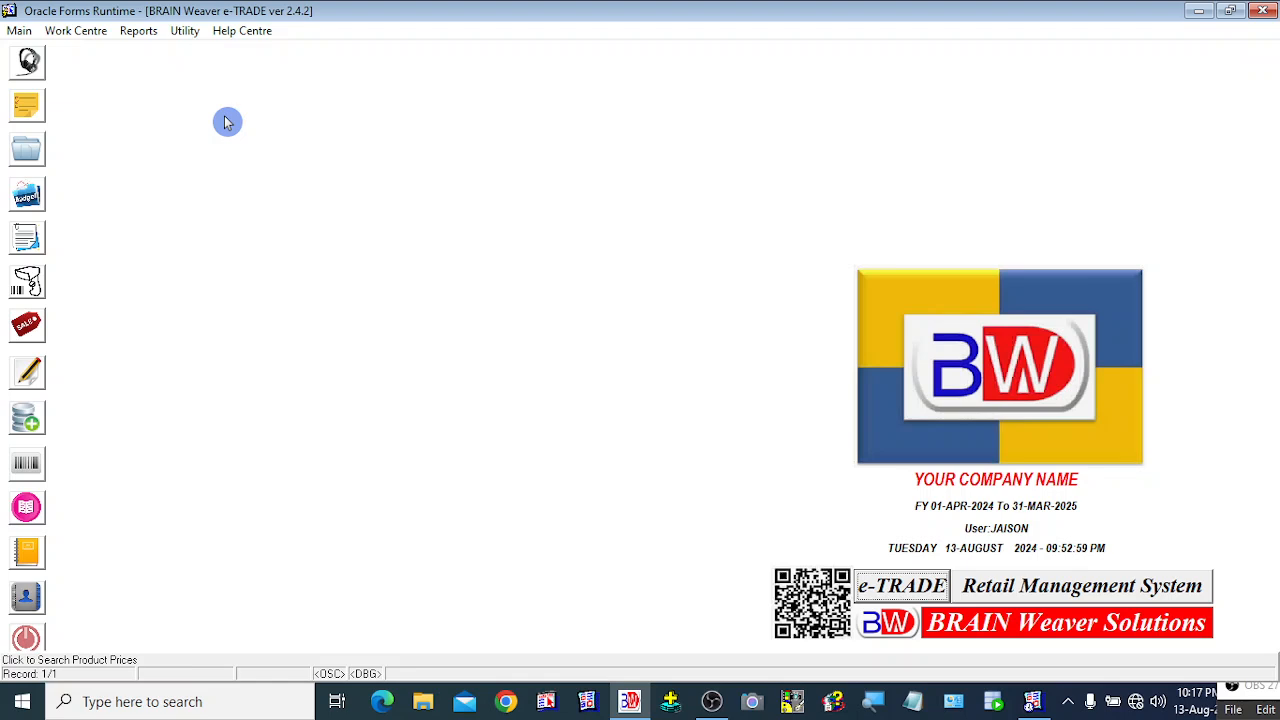
pyautogui.rightClick(225, 121)
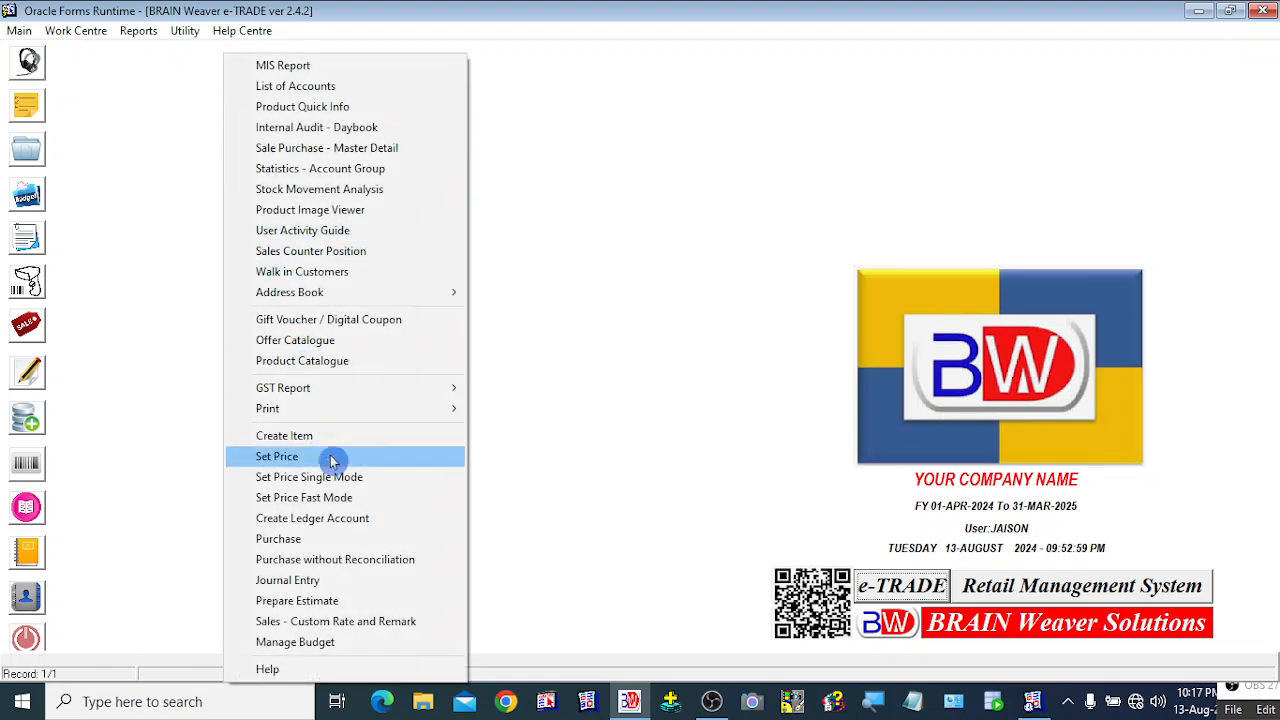
pyautogui.click(320, 522)
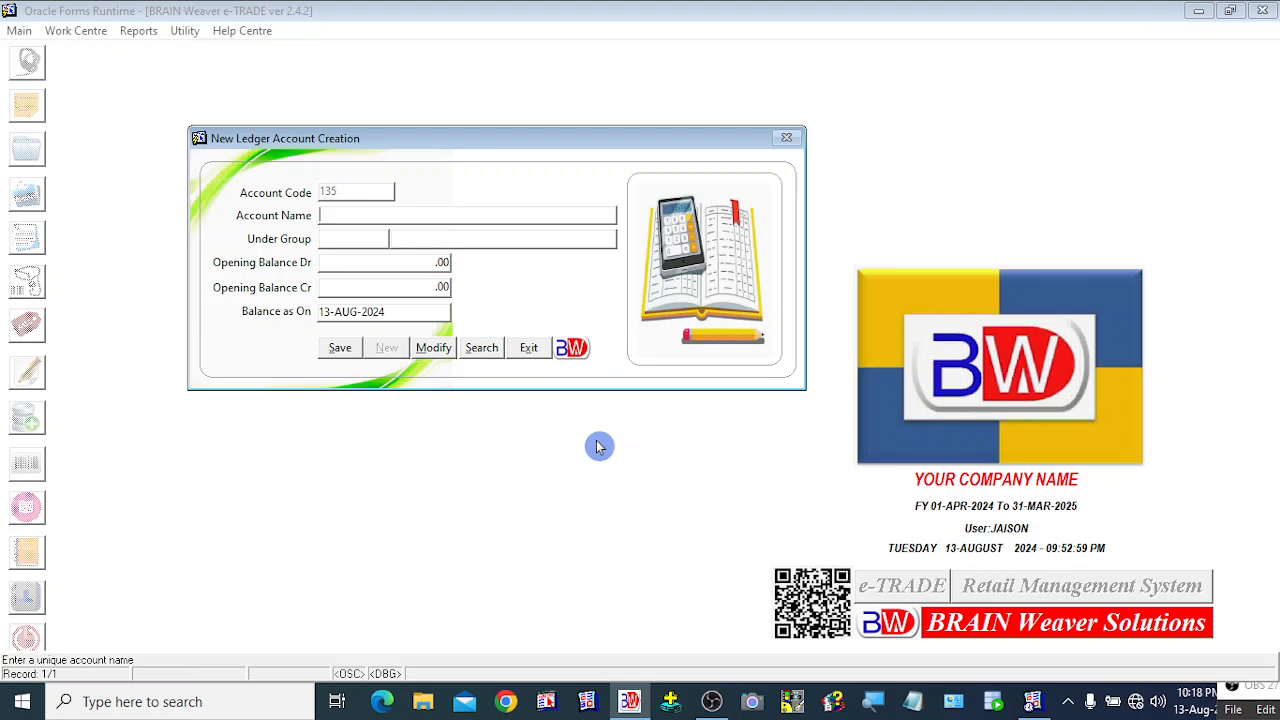
# Step: Name the new ledger account FESTIVAL EXPENSES PAID ACCOUNT
pyautogui.write('FESTIVAL')
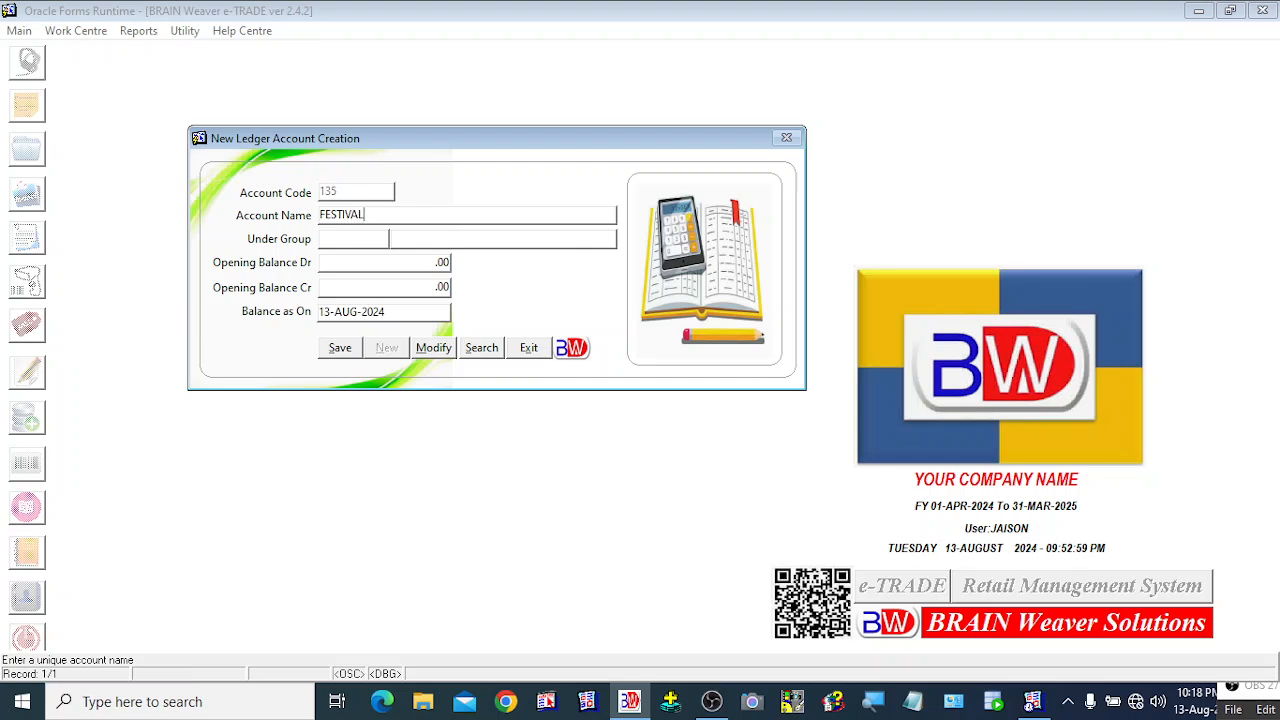
pyautogui.write(' EXPENSES PAID ACCOUNT')
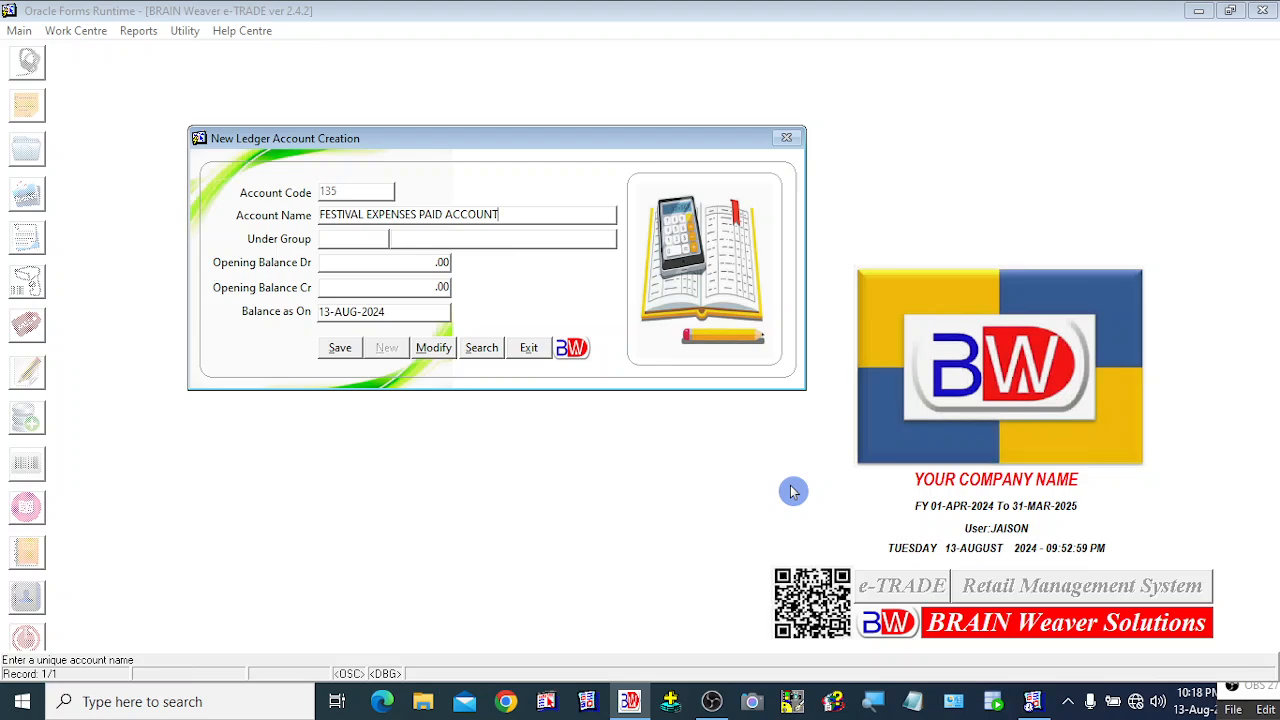
# Step: Choose Indirect Expense (group 3) from the account group list as its Under Group
pyautogui.press('Return')
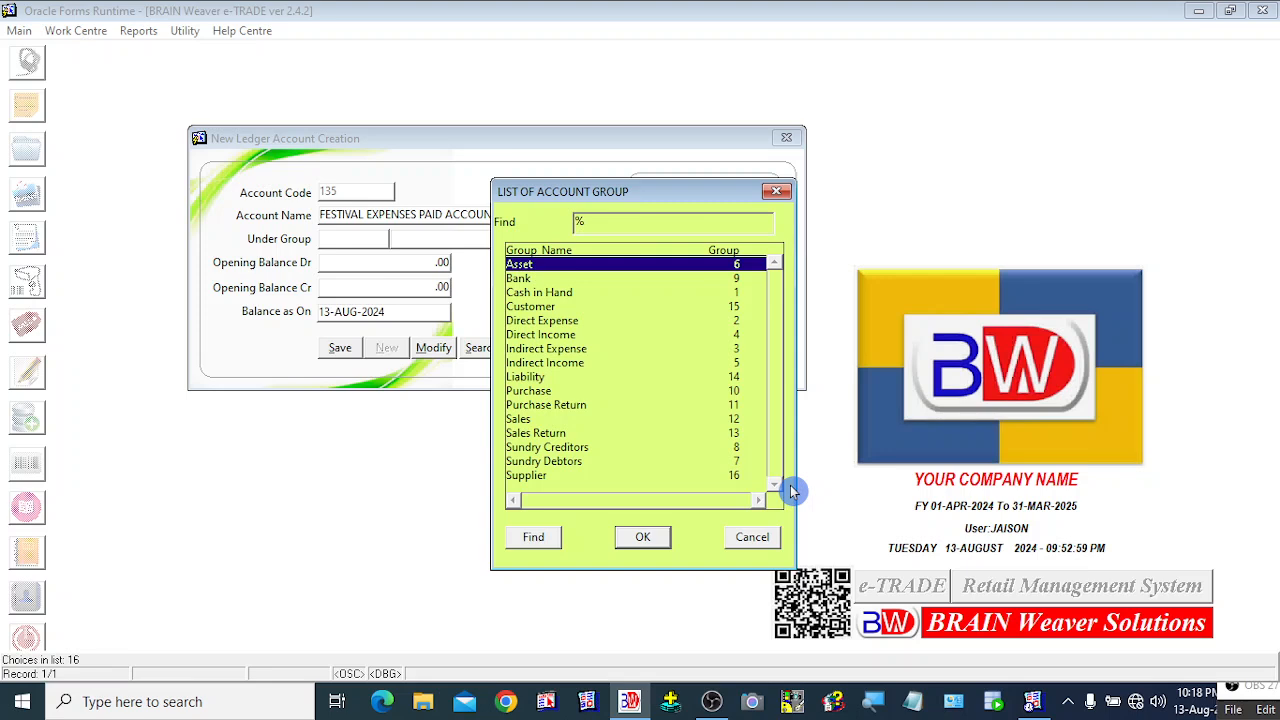
pyautogui.press('Down')
pyautogui.press('Down')
pyautogui.press('Down')
pyautogui.press('Down')
pyautogui.press('Down')
pyautogui.press('Down')
pyautogui.press('Down')
pyautogui.press('Down')
pyautogui.press('Down')
pyautogui.press('Down')
pyautogui.press('Down')
pyautogui.press('Down')
pyautogui.press('Down')
pyautogui.press('Down')
pyautogui.press('Down')
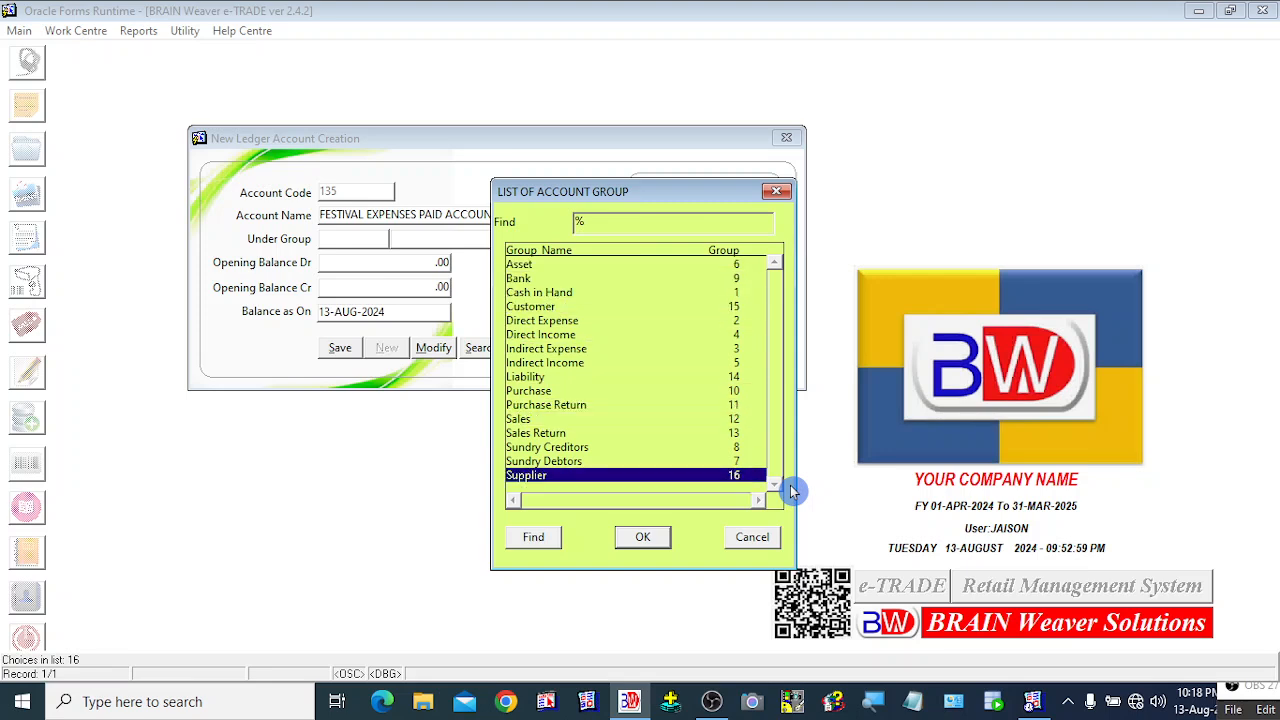
pyautogui.press('Up')
pyautogui.press('Up')
pyautogui.press('Up')
pyautogui.press('Up')
pyautogui.press('Up')
pyautogui.press('Up')
pyautogui.press('Up')
pyautogui.press('Up')
pyautogui.press('Up')
pyautogui.press('Up')
pyautogui.press('Up')
pyautogui.press('Up')
pyautogui.press('Up')
pyautogui.press('Up')
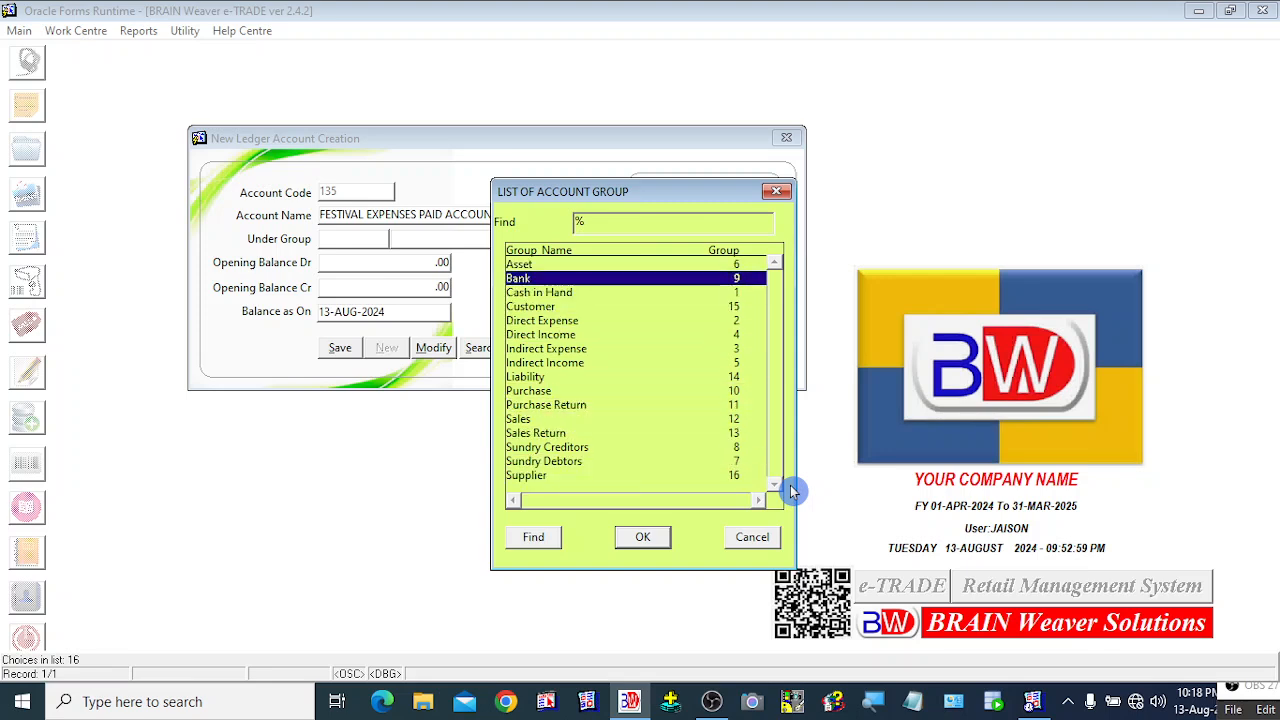
pyautogui.press('Up')
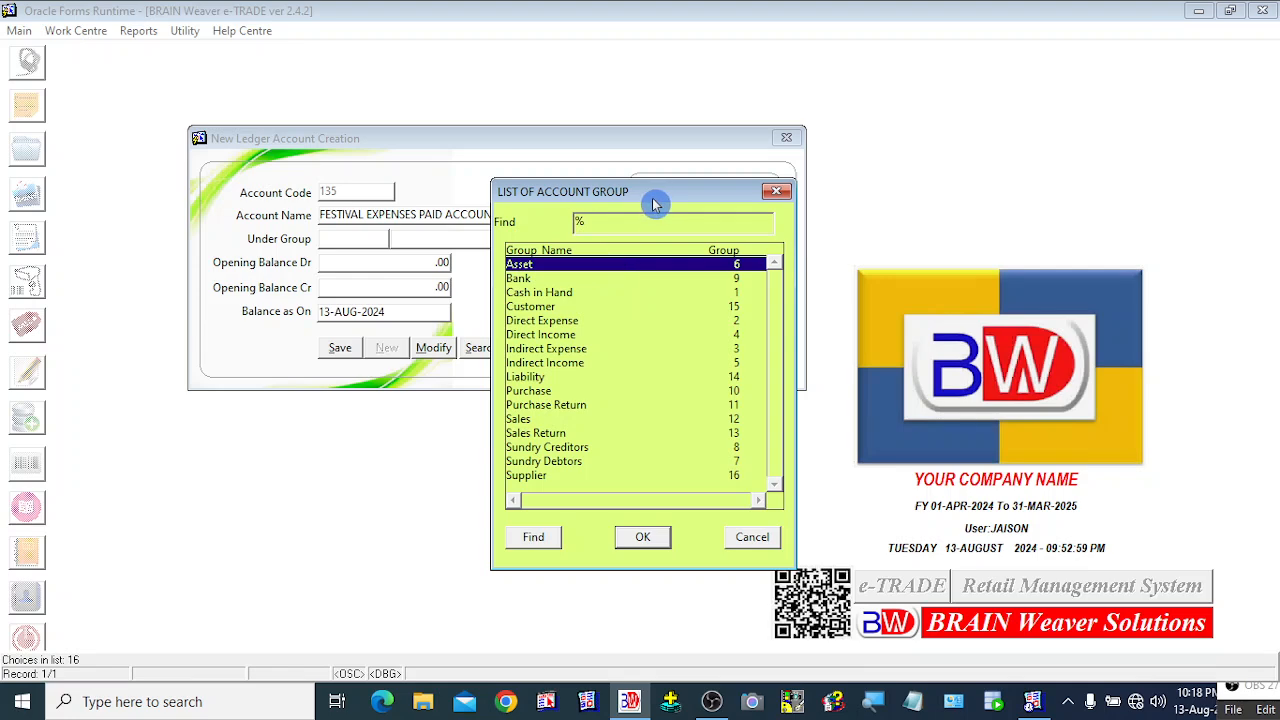
pyautogui.moveTo(653, 204); pyautogui.dragTo(730, 152)
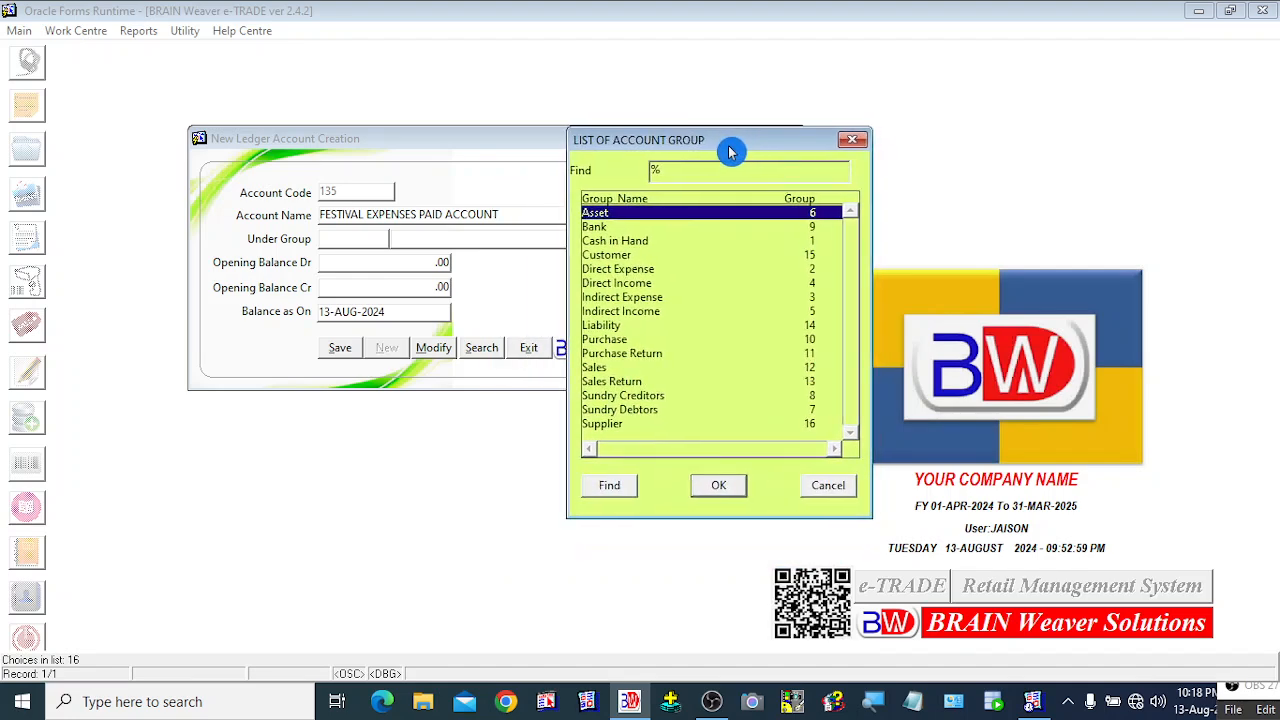
pyautogui.click(625, 311)
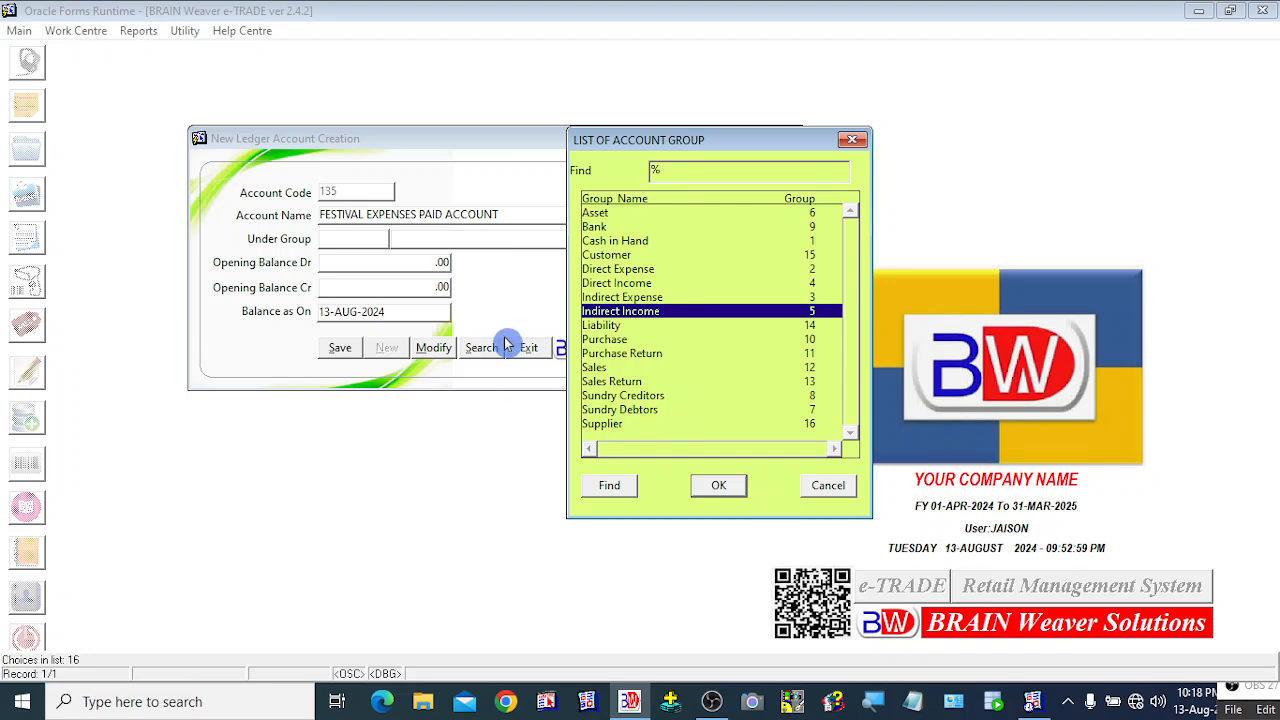
pyautogui.moveTo(699, 142); pyautogui.dragTo(729, 140)
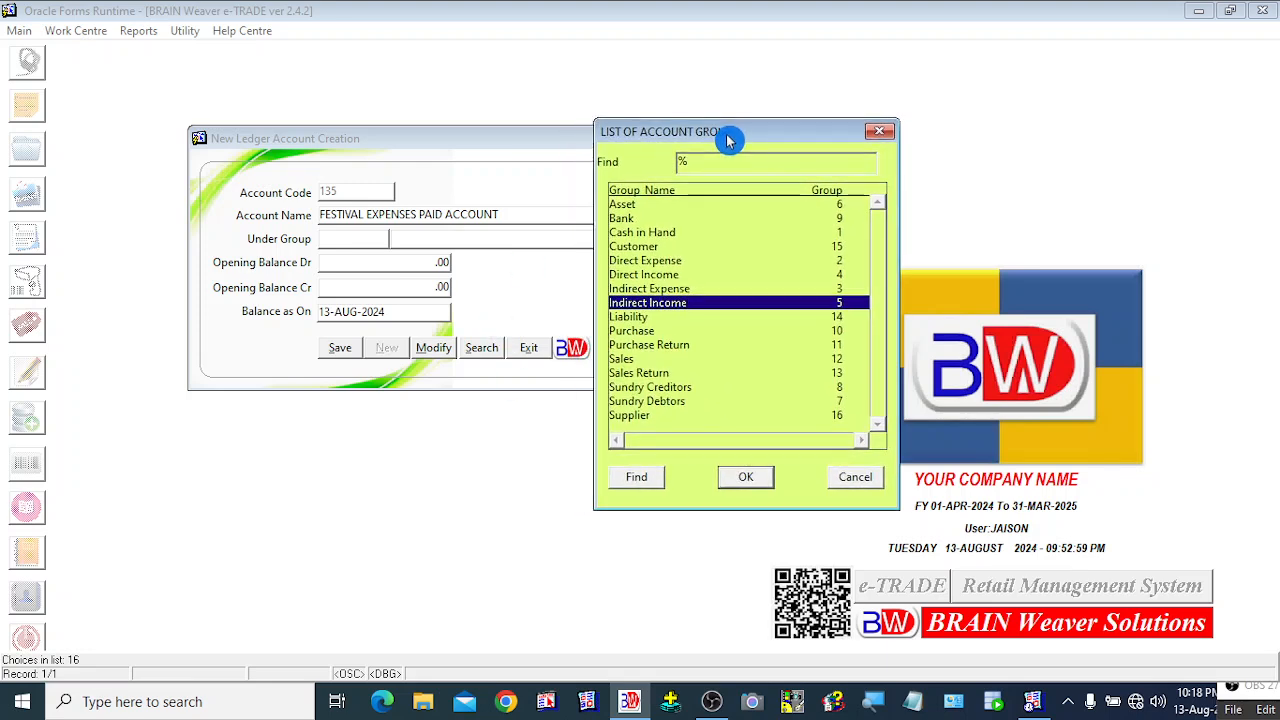
pyautogui.click(650, 275)
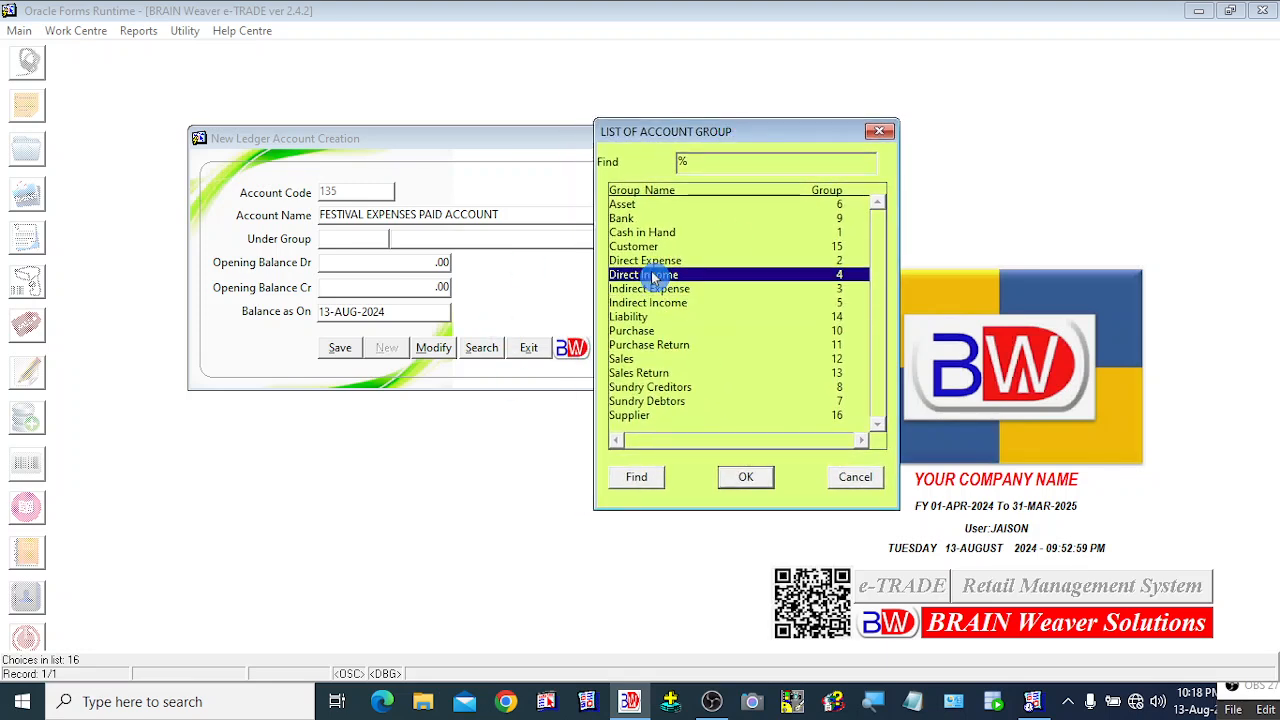
pyautogui.click(660, 205)
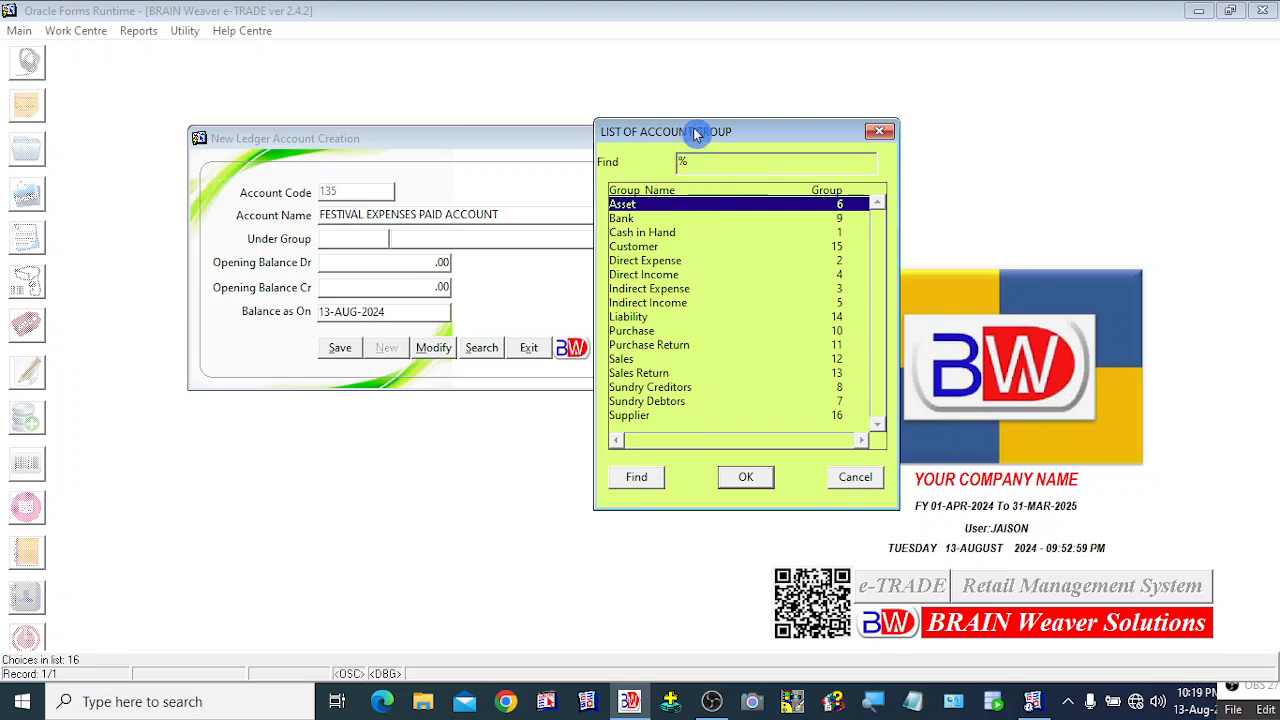
pyautogui.moveTo(697, 136); pyautogui.dragTo(750, 146)
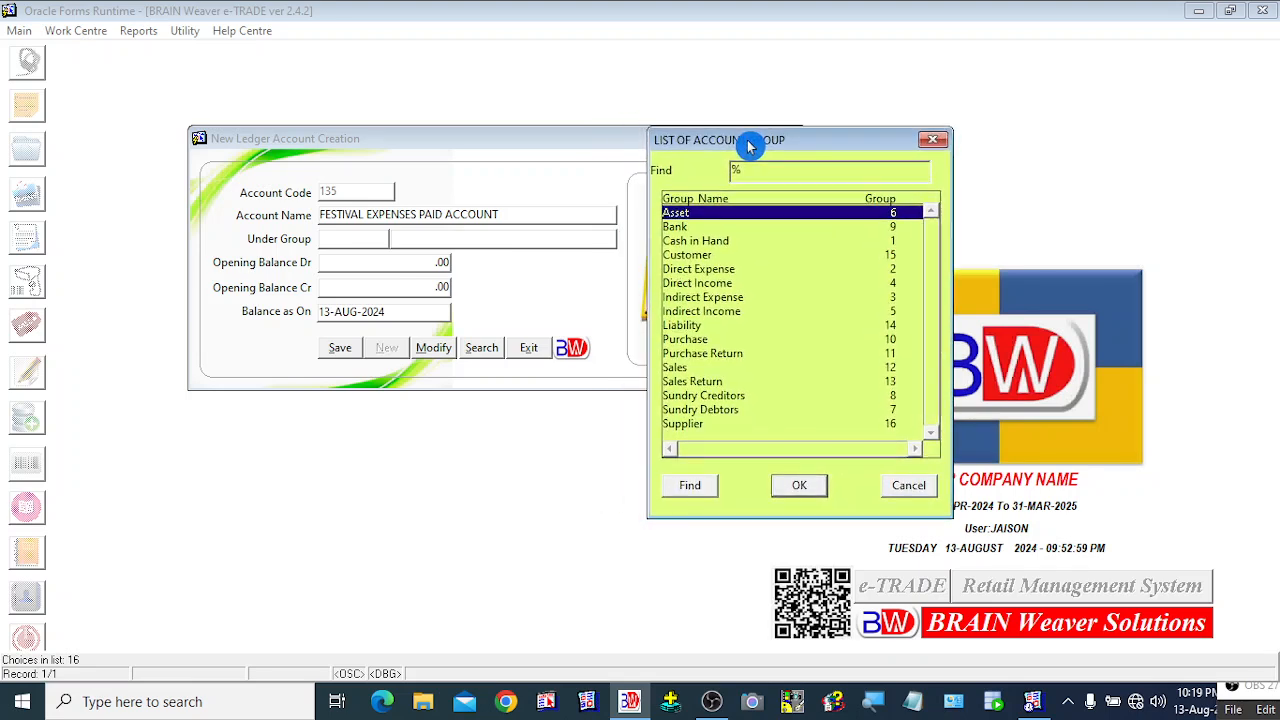
pyautogui.click(702, 300)
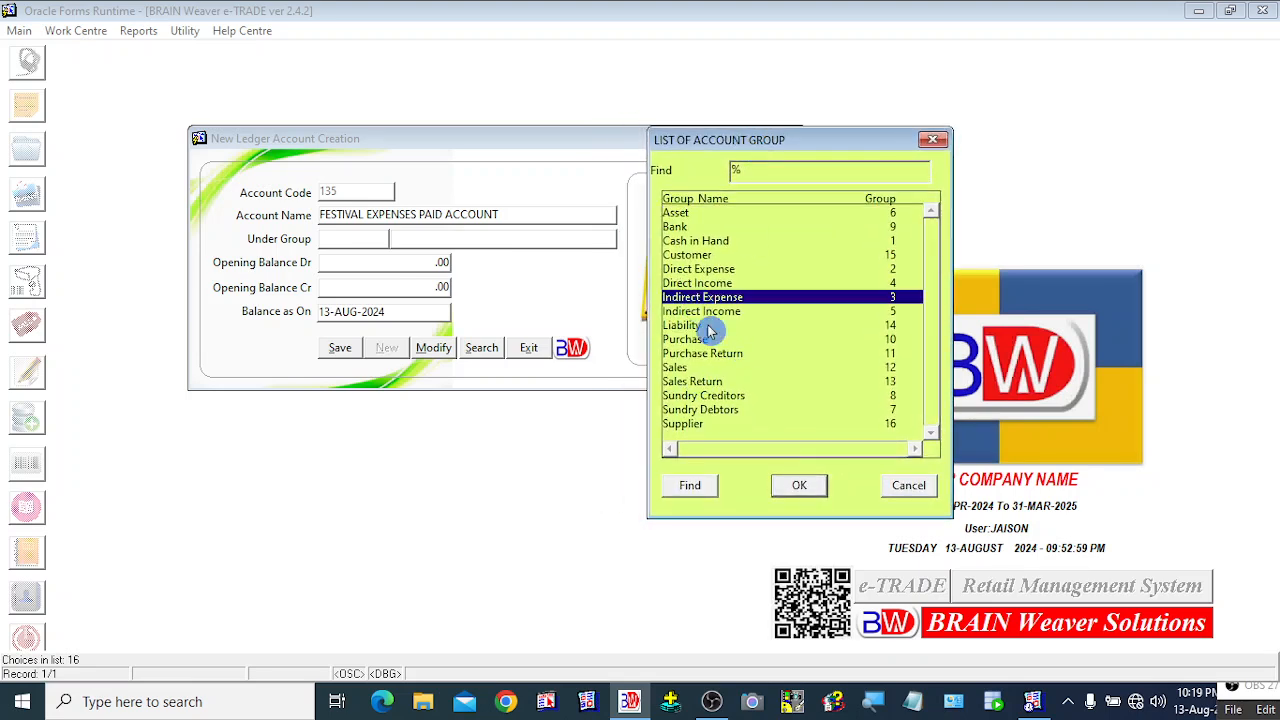
pyautogui.press('Down')
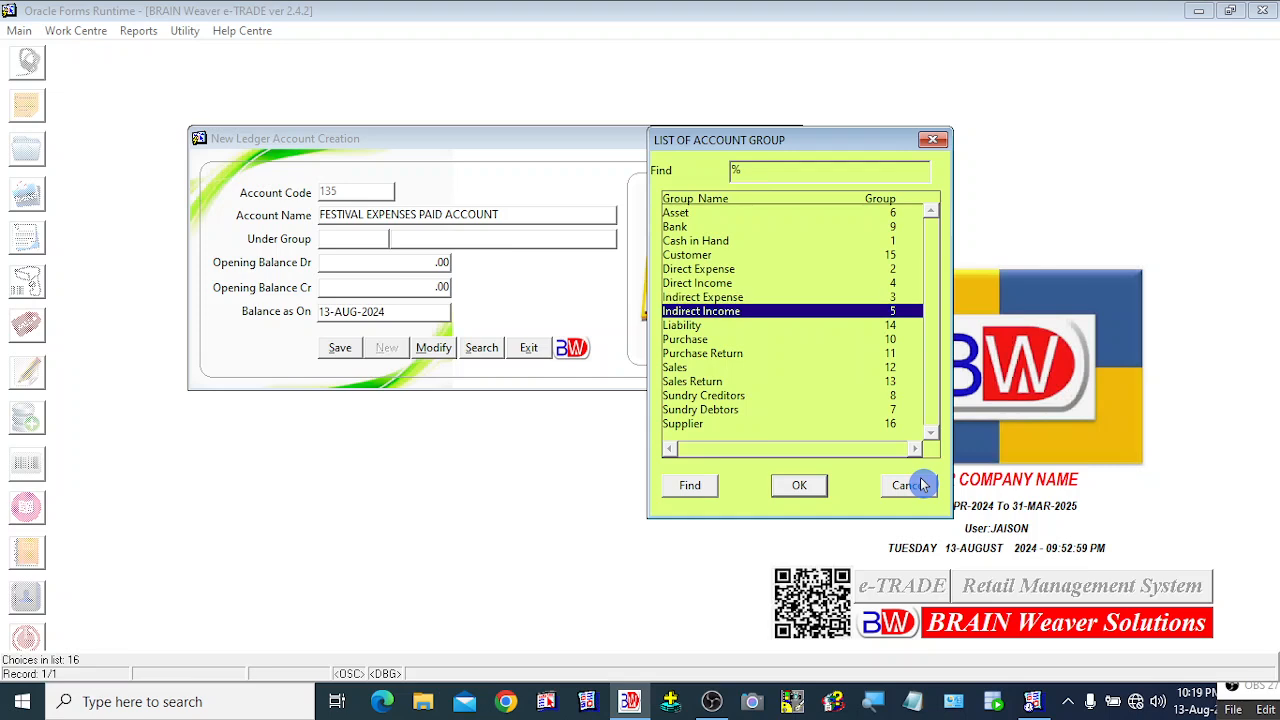
pyautogui.press('Up')
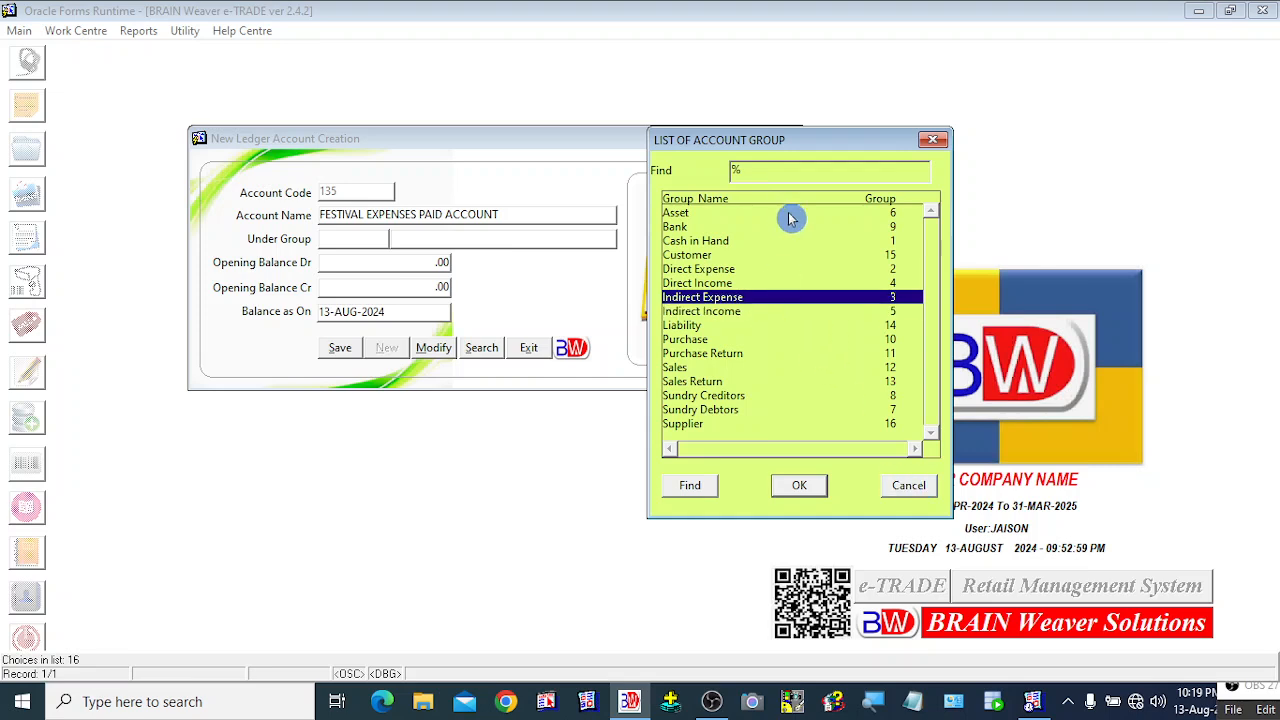
pyautogui.click(805, 486)
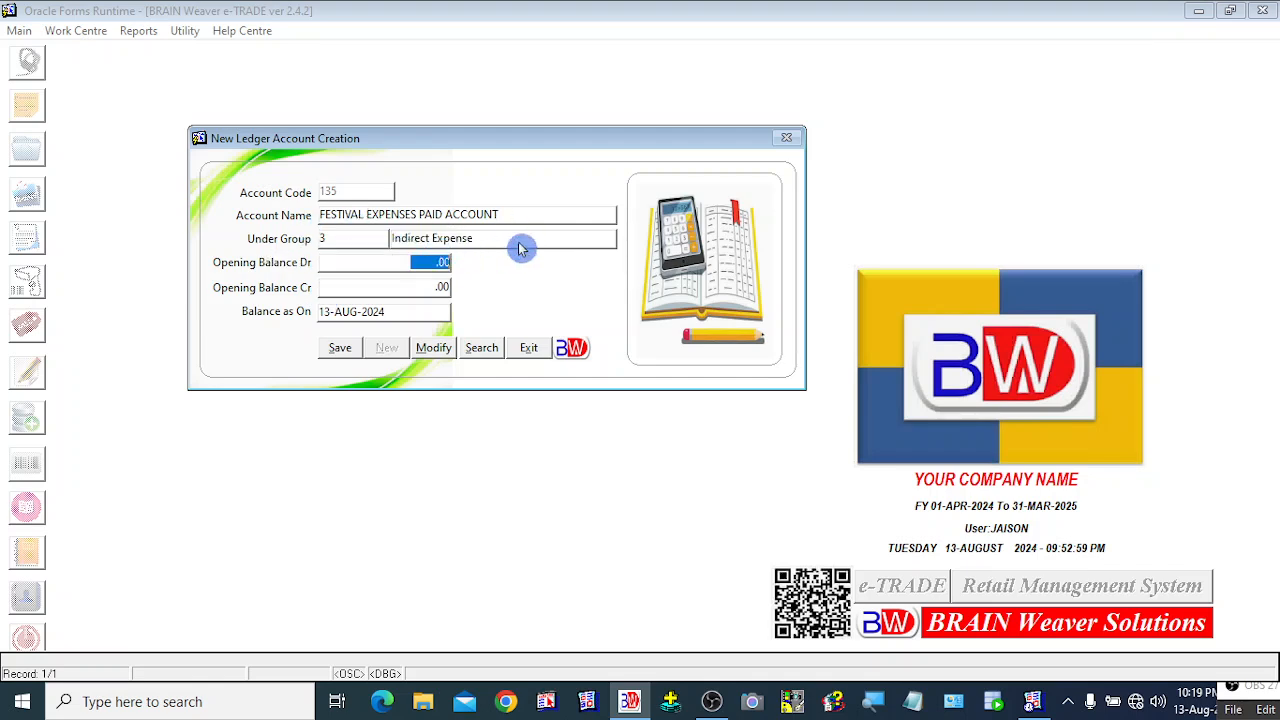
# Step: Save FESTIVAL EXPENSES PAID ACCOUNT and begin account 136 with the name CUSTOMER
pyautogui.press('Tab')
pyautogui.press('Tab')
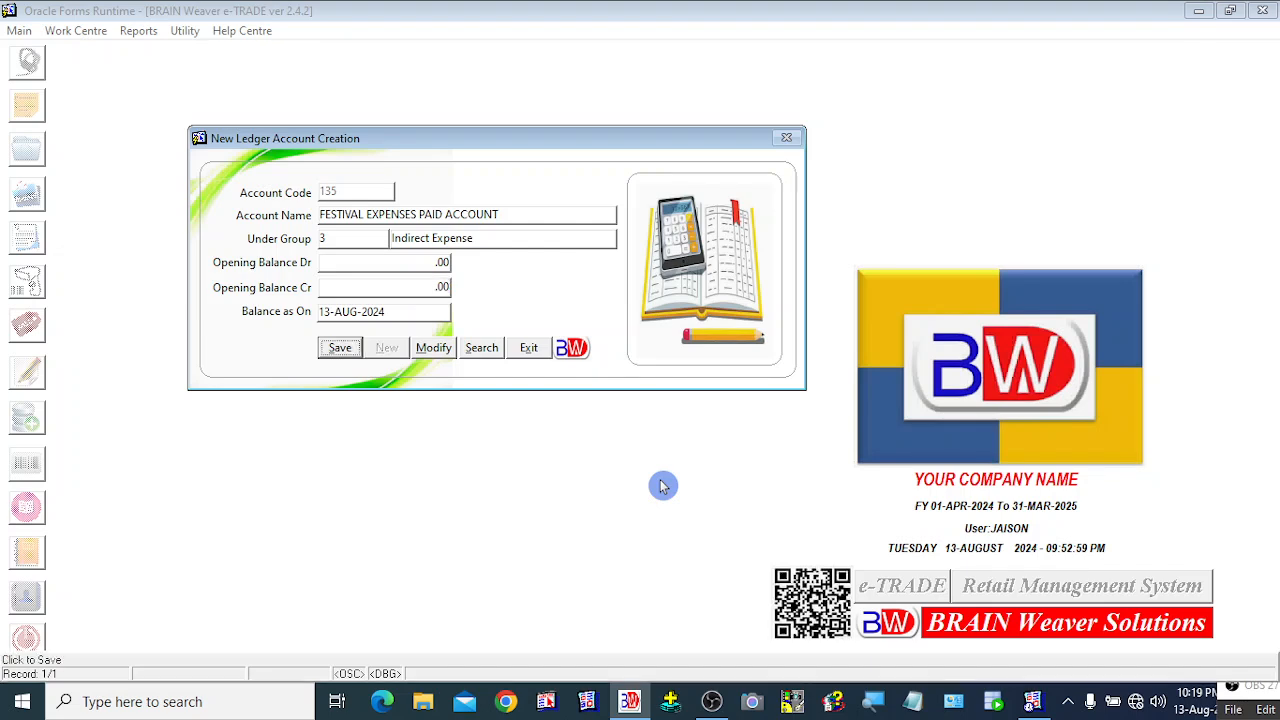
pyautogui.press('Return')
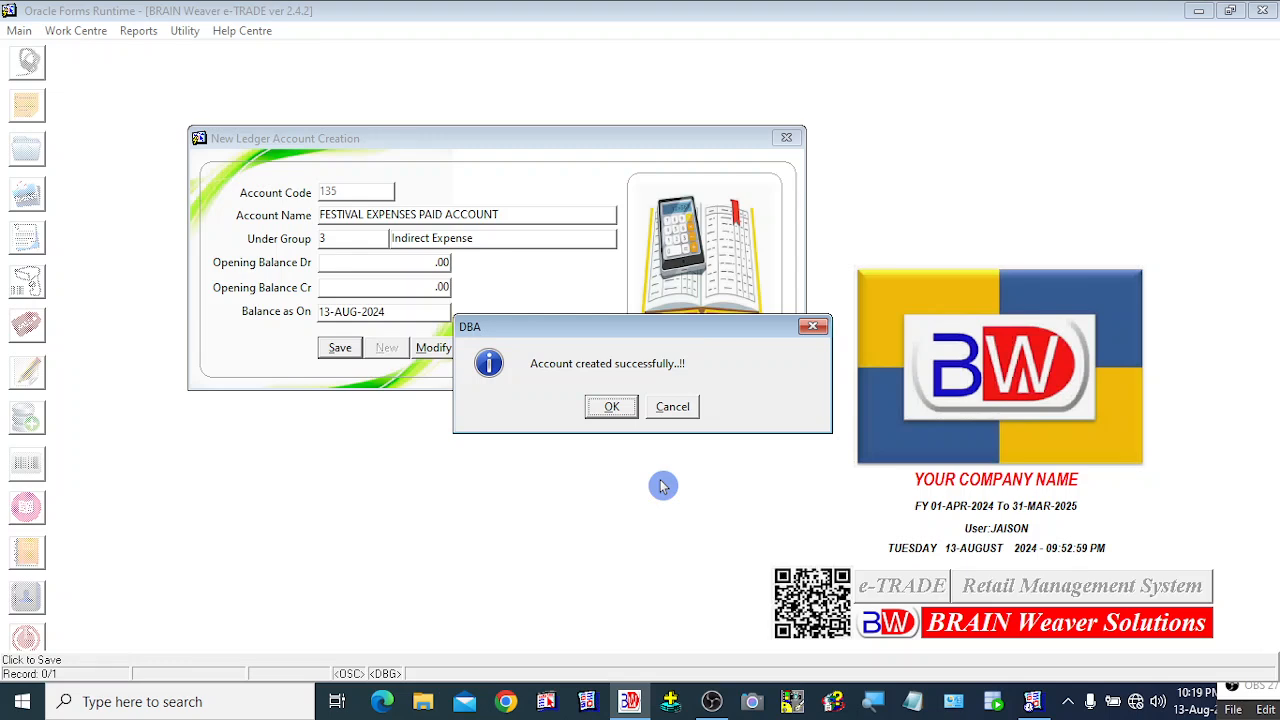
pyautogui.press('Return')
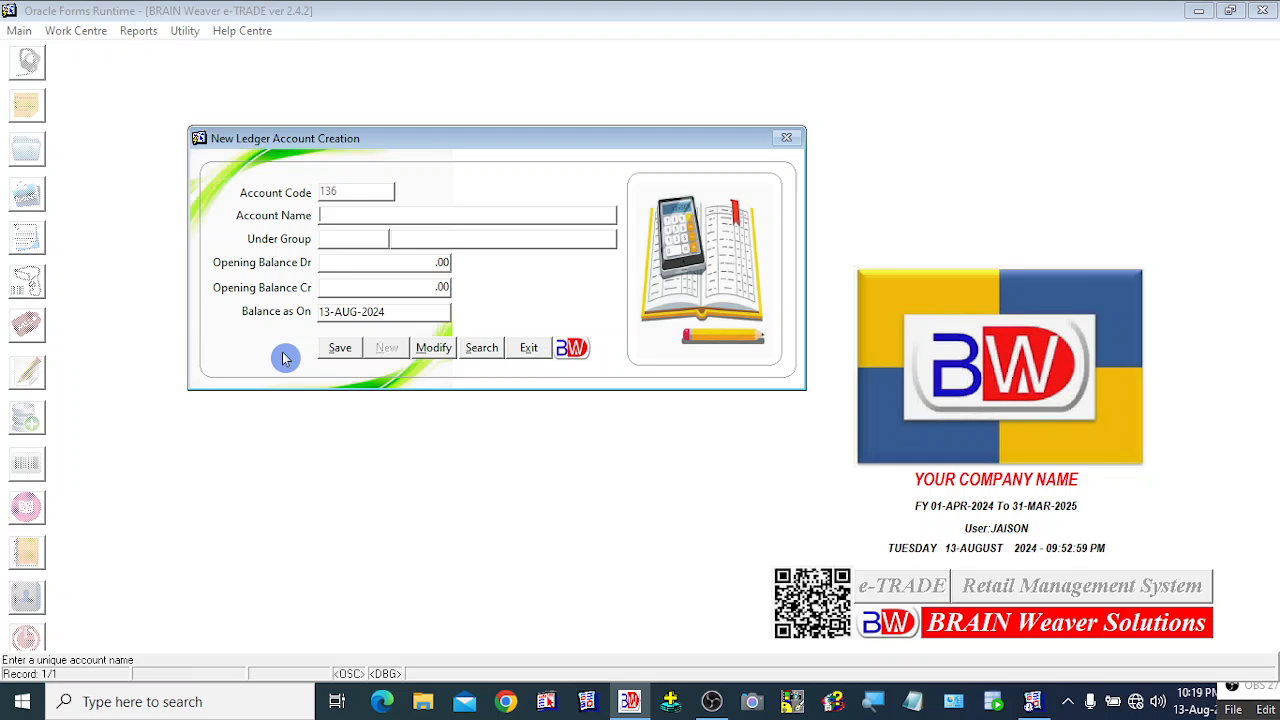
pyautogui.write('CUSTOMER')
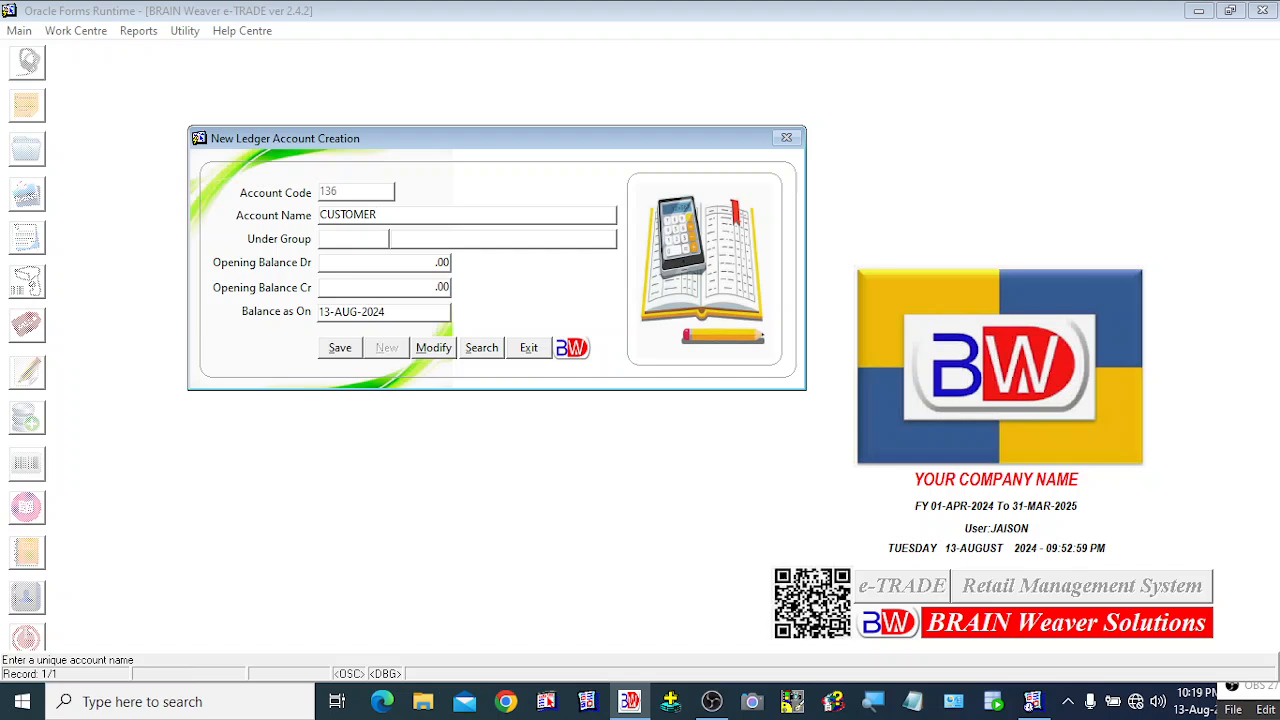
# Step: Complete the account name as CUSTOMER PEARL TRADING COMPANY and bring up the group list
pyautogui.write('PEARL TRADING COMPANY')
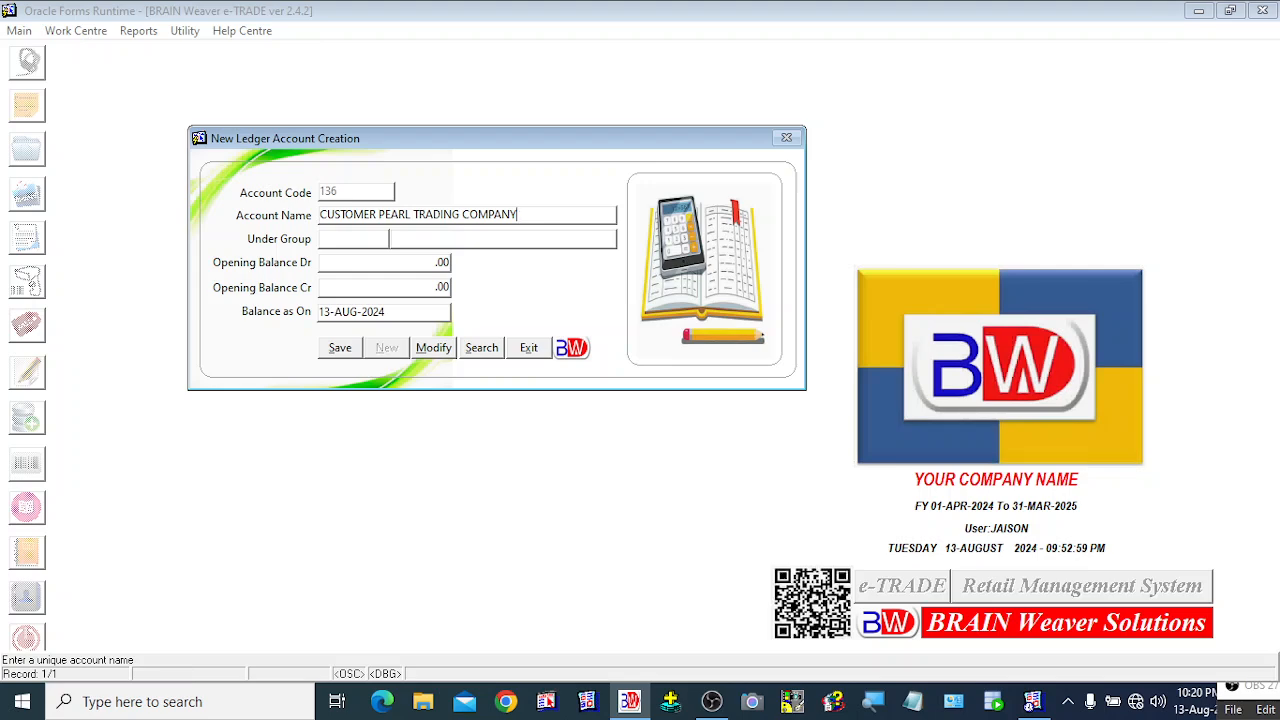
pyautogui.click(284, 358)
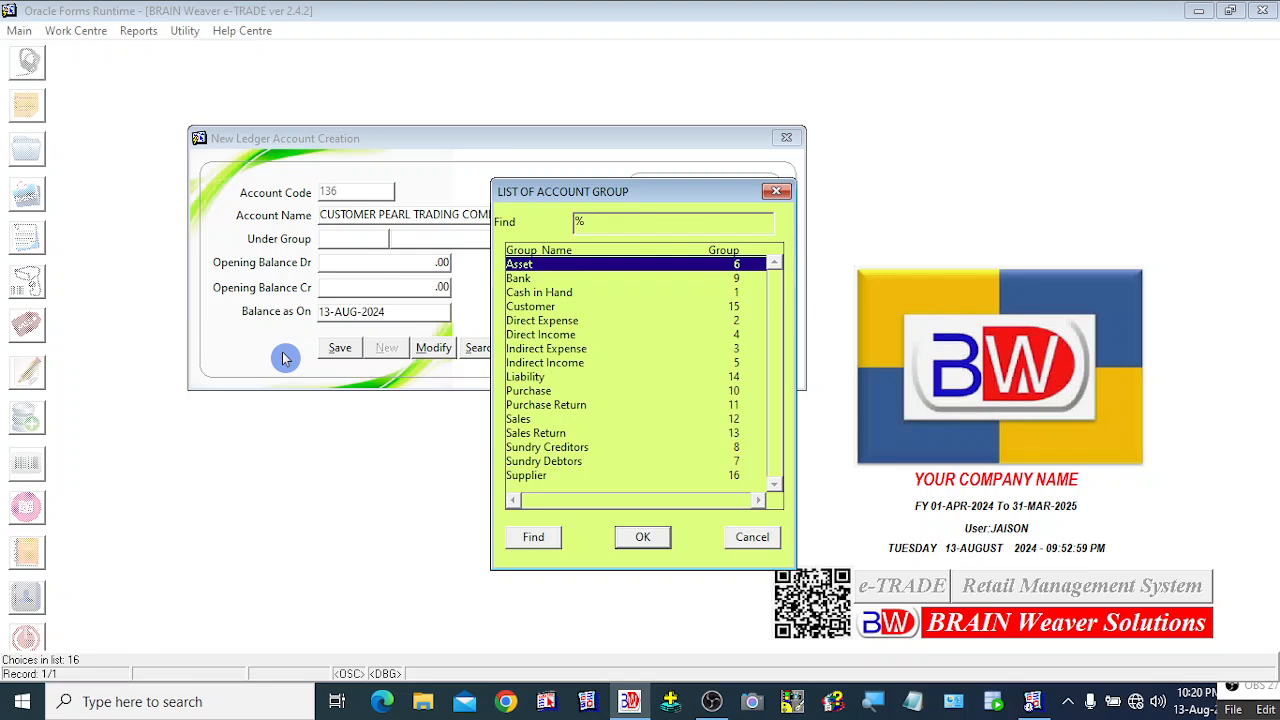
# Step: Browse up and down the account group list, moving it aside to see the form
pyautogui.press('Down')
pyautogui.press('Down')
pyautogui.press('Down')
pyautogui.press('Down')
pyautogui.press('Down')
pyautogui.press('Down')
pyautogui.press('Down')
pyautogui.press('Down')
pyautogui.press('Down')
pyautogui.press('Down')
pyautogui.press('Down')
pyautogui.press('Down')
pyautogui.press('Down')
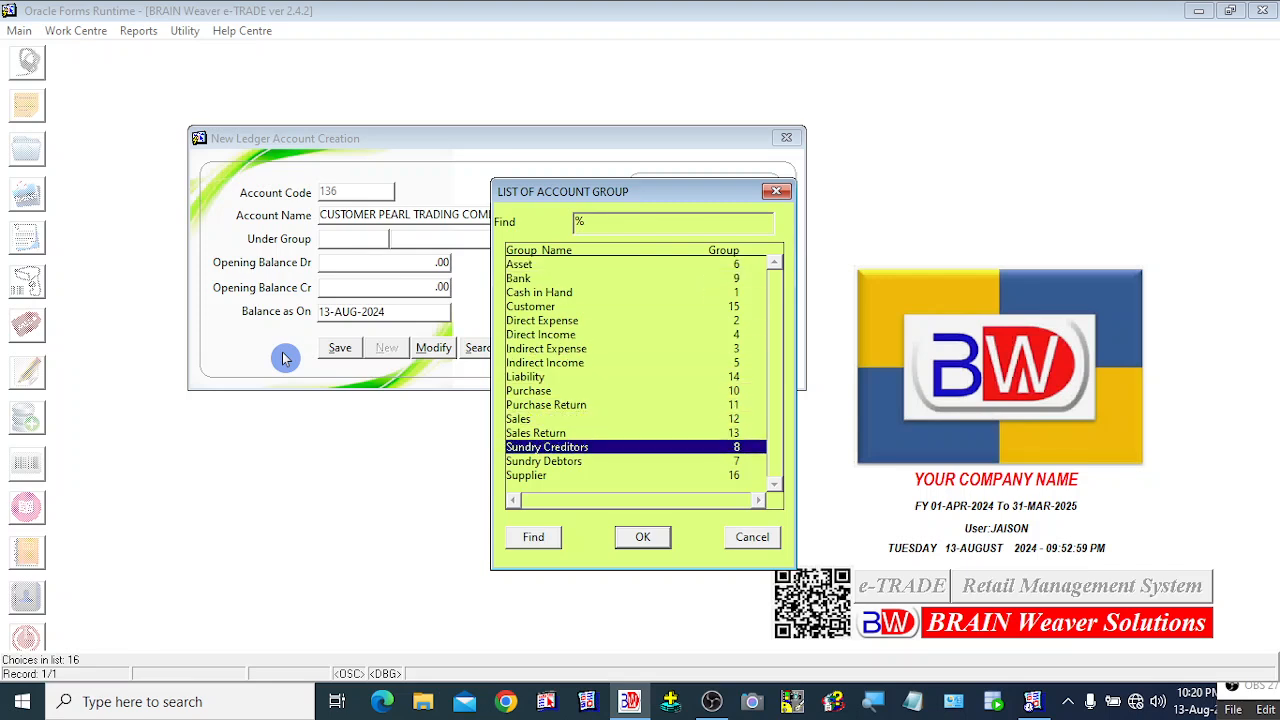
pyautogui.press('Up')
pyautogui.press('Up')
pyautogui.press('Up')
pyautogui.press('Up')
pyautogui.press('Up')
pyautogui.press('Up')
pyautogui.press('Up')
pyautogui.press('Up')
pyautogui.press('Up')
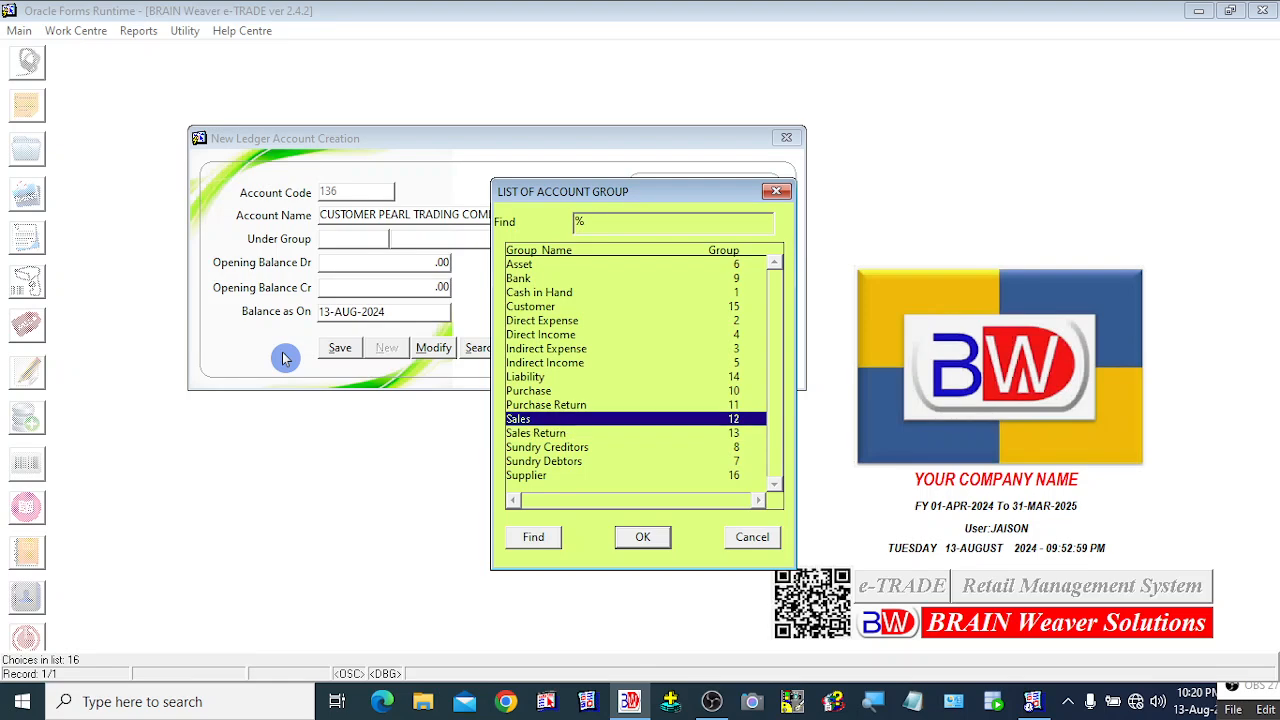
pyautogui.press('Up')
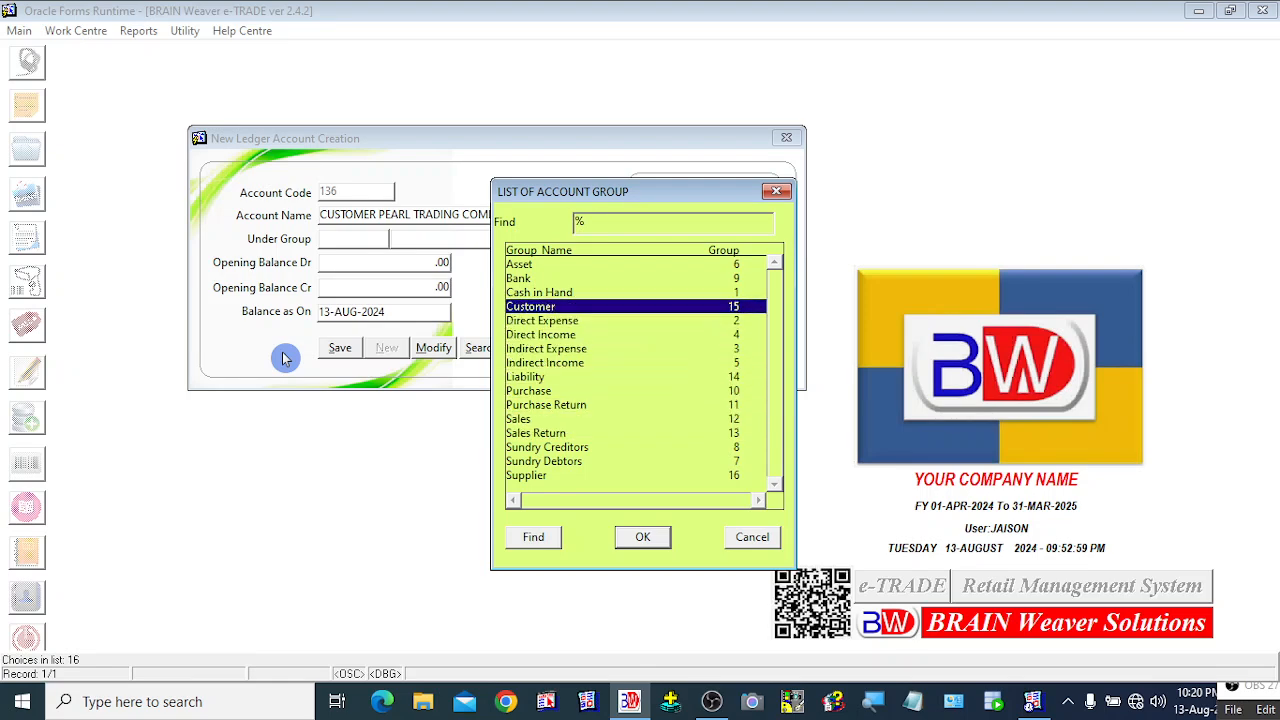
pyautogui.moveTo(660, 198); pyautogui.dragTo(773, 191)
pyautogui.click(655, 253)
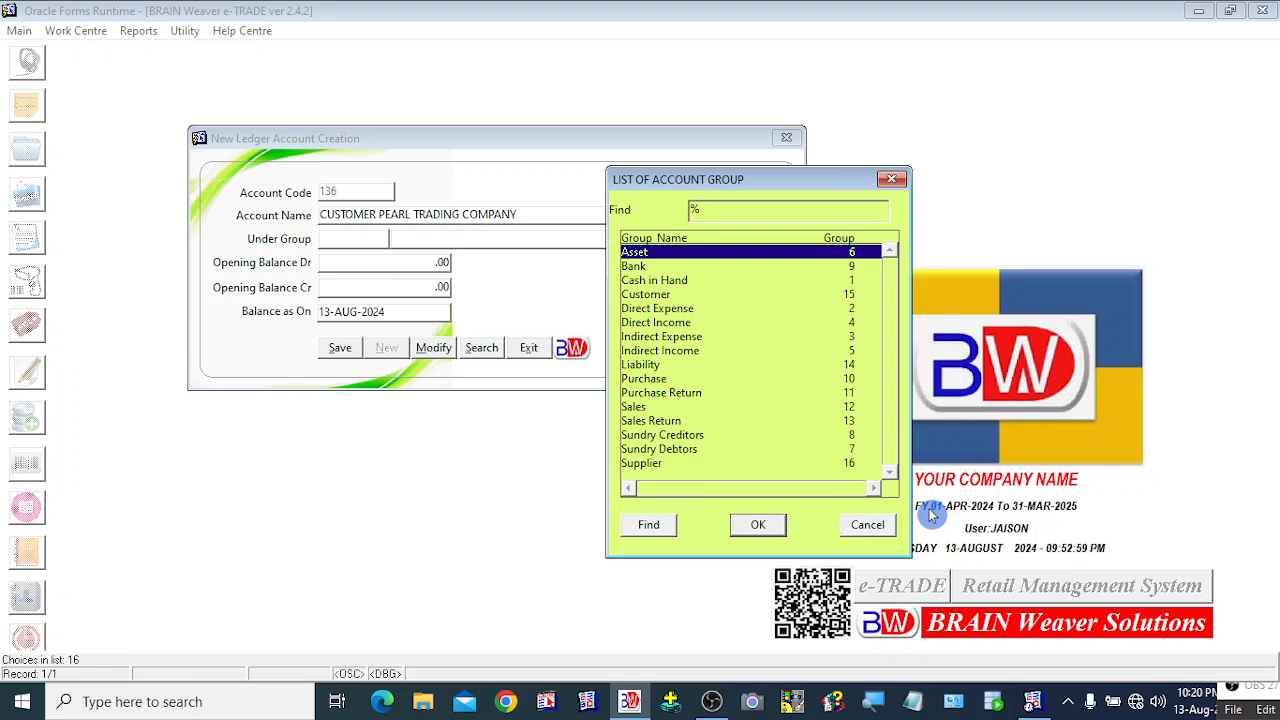
pyautogui.press('Down')
pyautogui.press('Down')
pyautogui.press('Down')
pyautogui.press('Down')
pyautogui.press('Down')
pyautogui.press('Down')
pyautogui.press('Down')
pyautogui.press('Down')
pyautogui.press('Down')
pyautogui.press('Down')
pyautogui.press('Down')
pyautogui.press('Down')
pyautogui.press('Down')
pyautogui.press('Down')
pyautogui.press('Down')
pyautogui.press('Up')
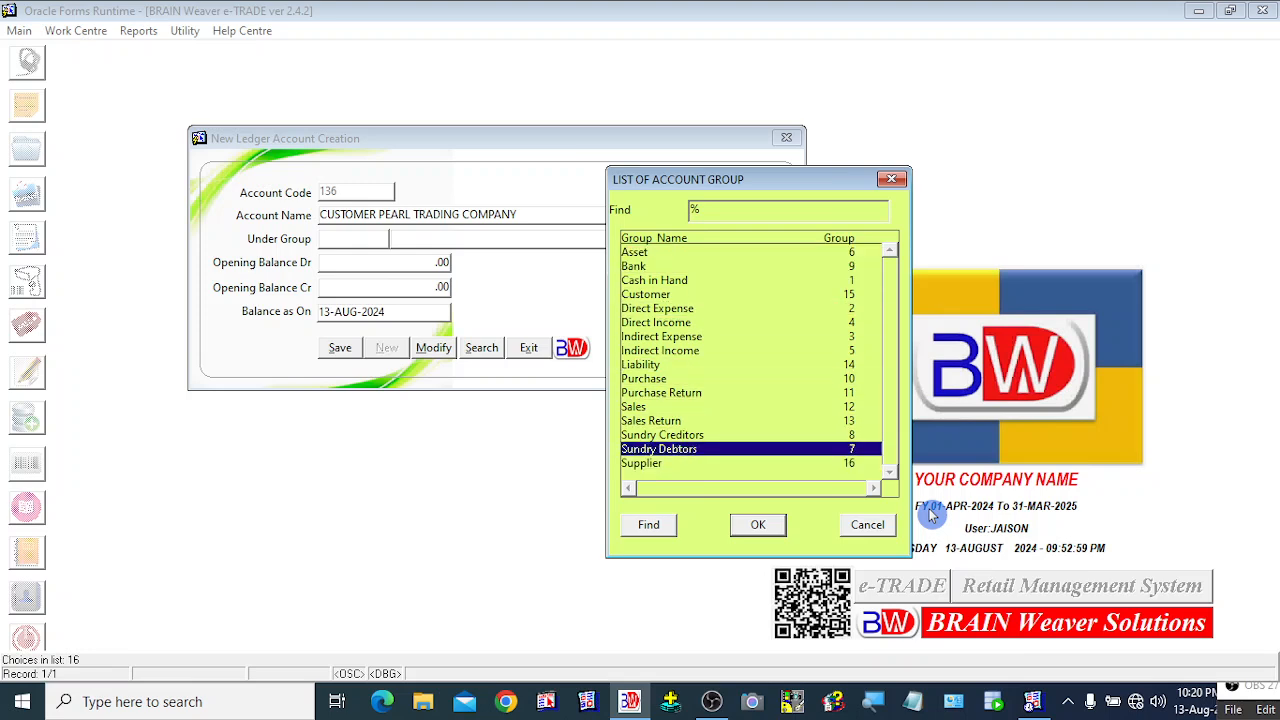
pyautogui.press('Up')
pyautogui.press('Up')
pyautogui.press('Up')
pyautogui.press('Up')
pyautogui.press('Up')
pyautogui.press('Up')
pyautogui.press('Up')
pyautogui.press('Up')
pyautogui.press('Up')
pyautogui.press('Up')
pyautogui.press('Up')
pyautogui.press('Up')
pyautogui.press('Up')
pyautogui.press('Up')
pyautogui.press('Down')
pyautogui.press('Down')
pyautogui.press('Down')
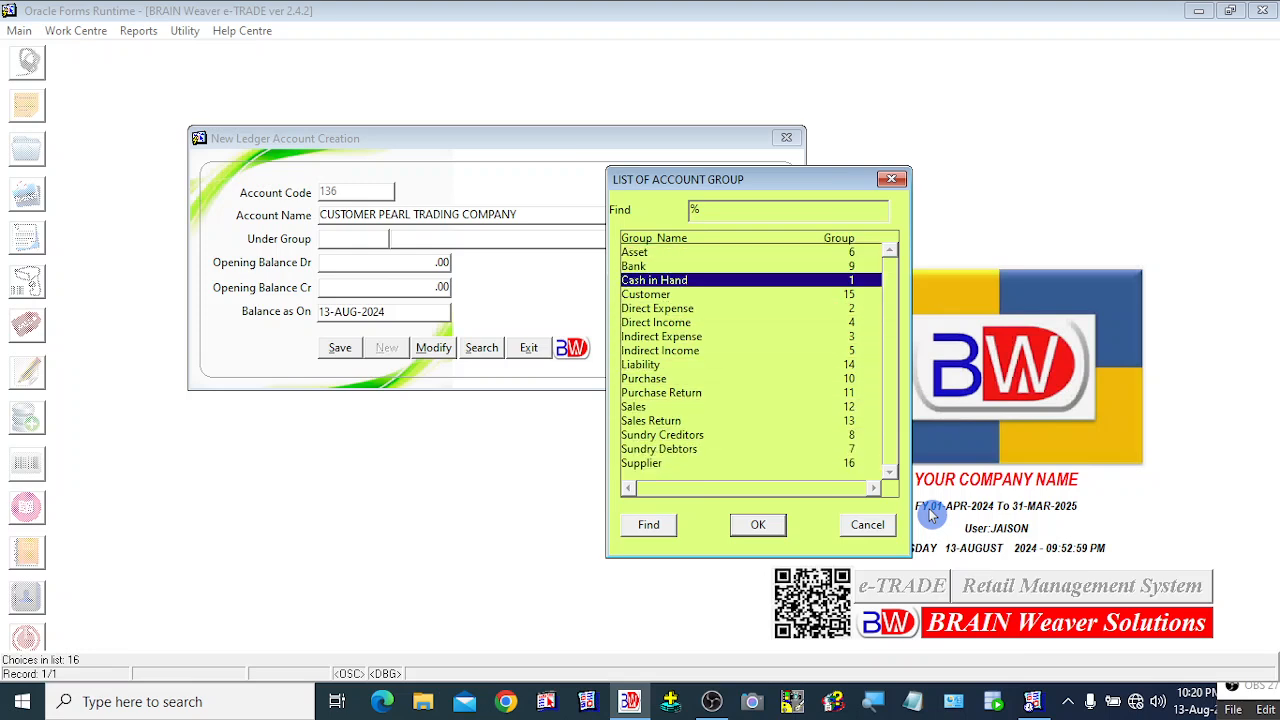
pyautogui.press('Down')
pyautogui.press('Down')
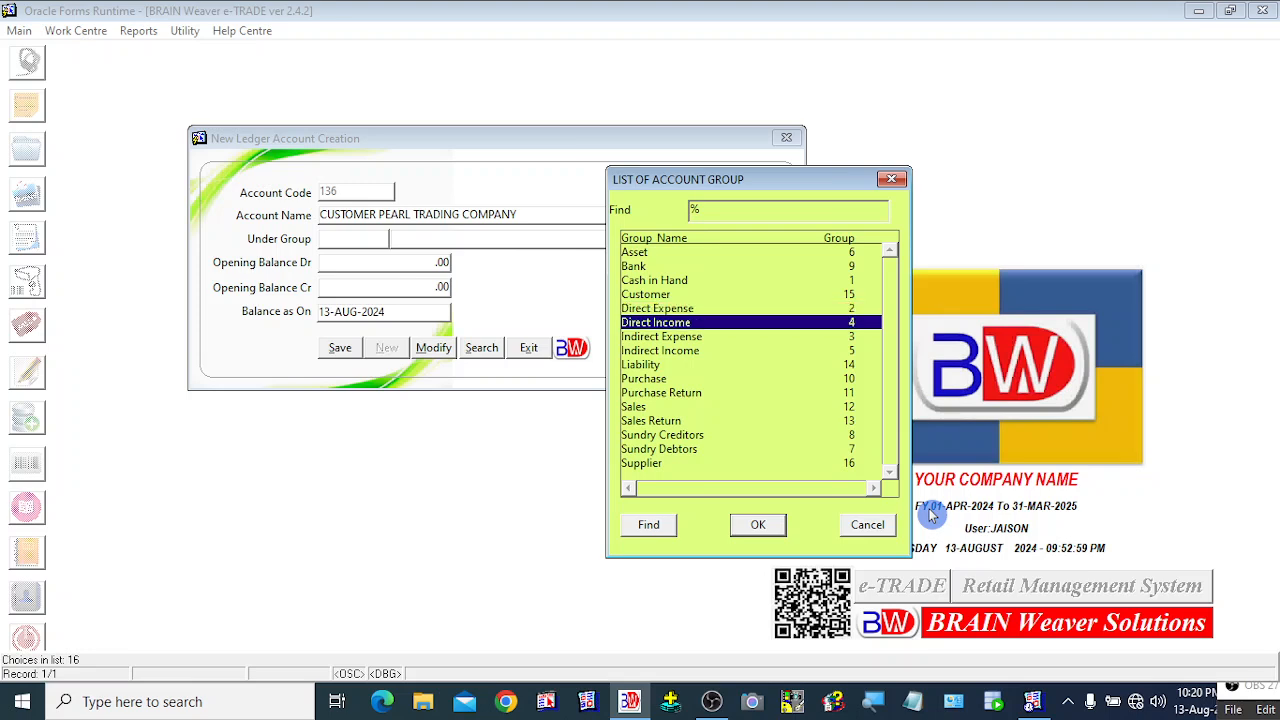
pyautogui.press('Down')
pyautogui.press('Down')
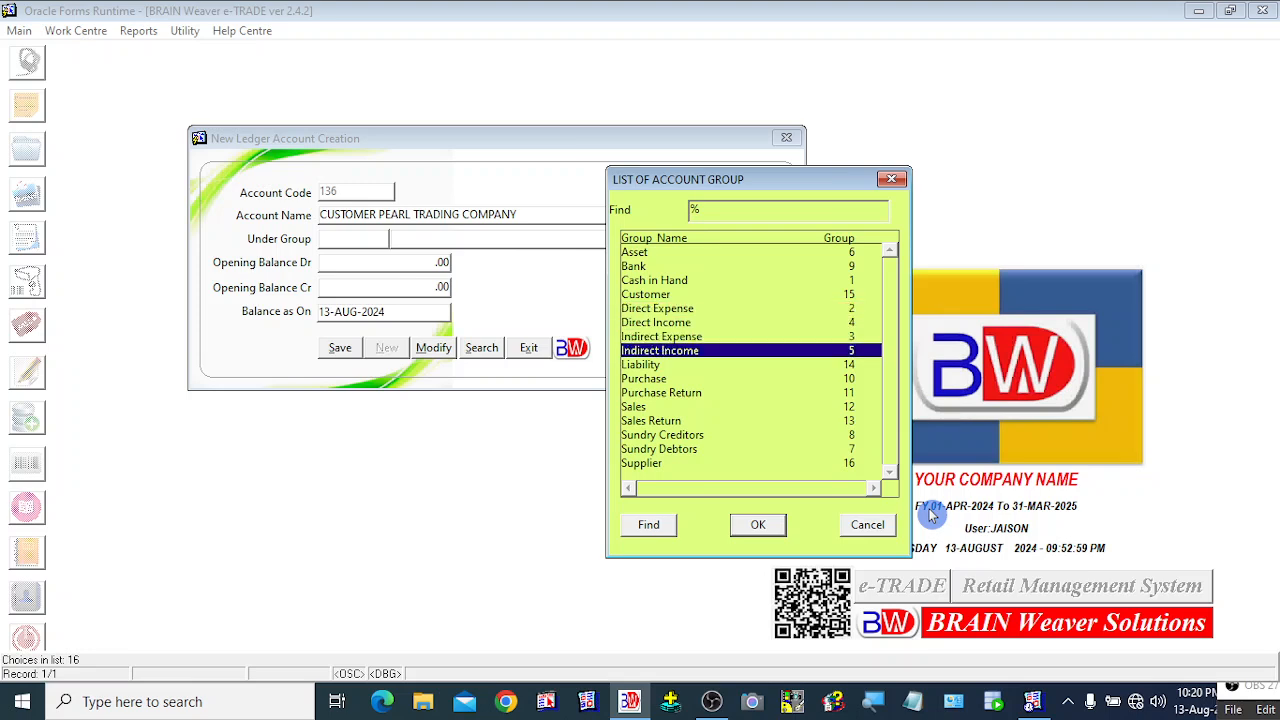
pyautogui.press('Down')
pyautogui.press('Down')
pyautogui.press('Down')
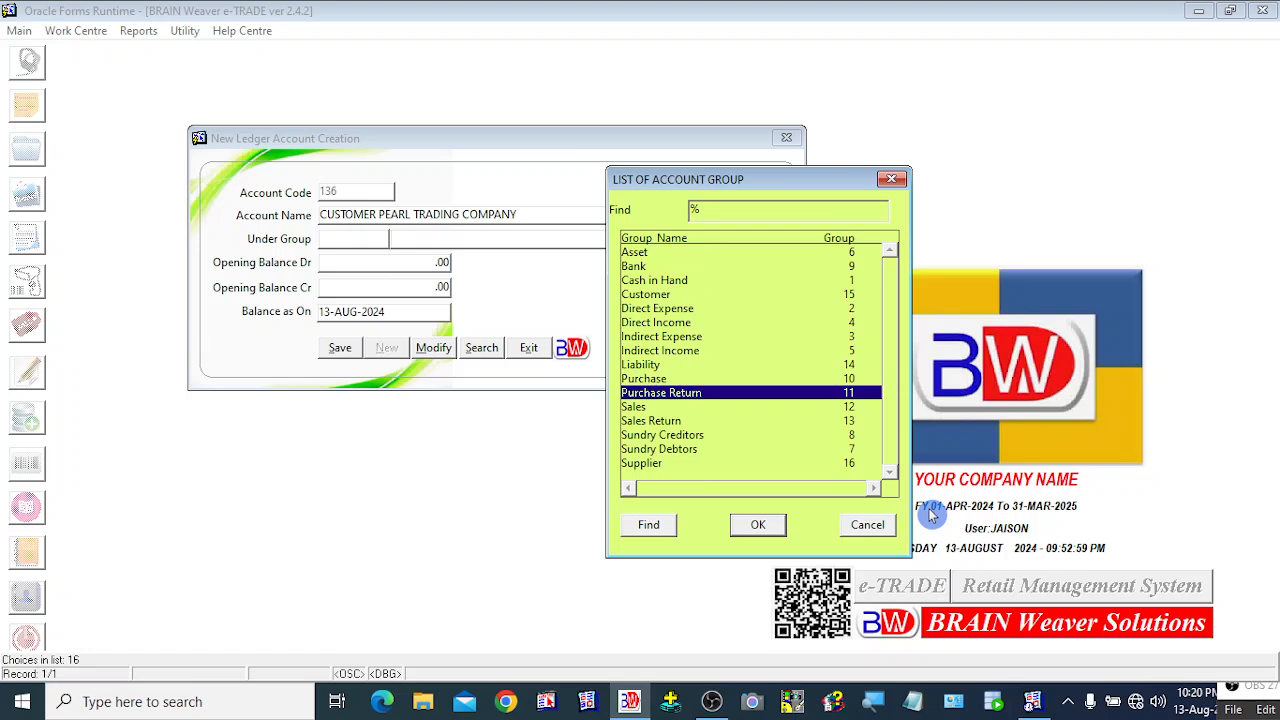
pyautogui.press('Down')
pyautogui.press('Down')
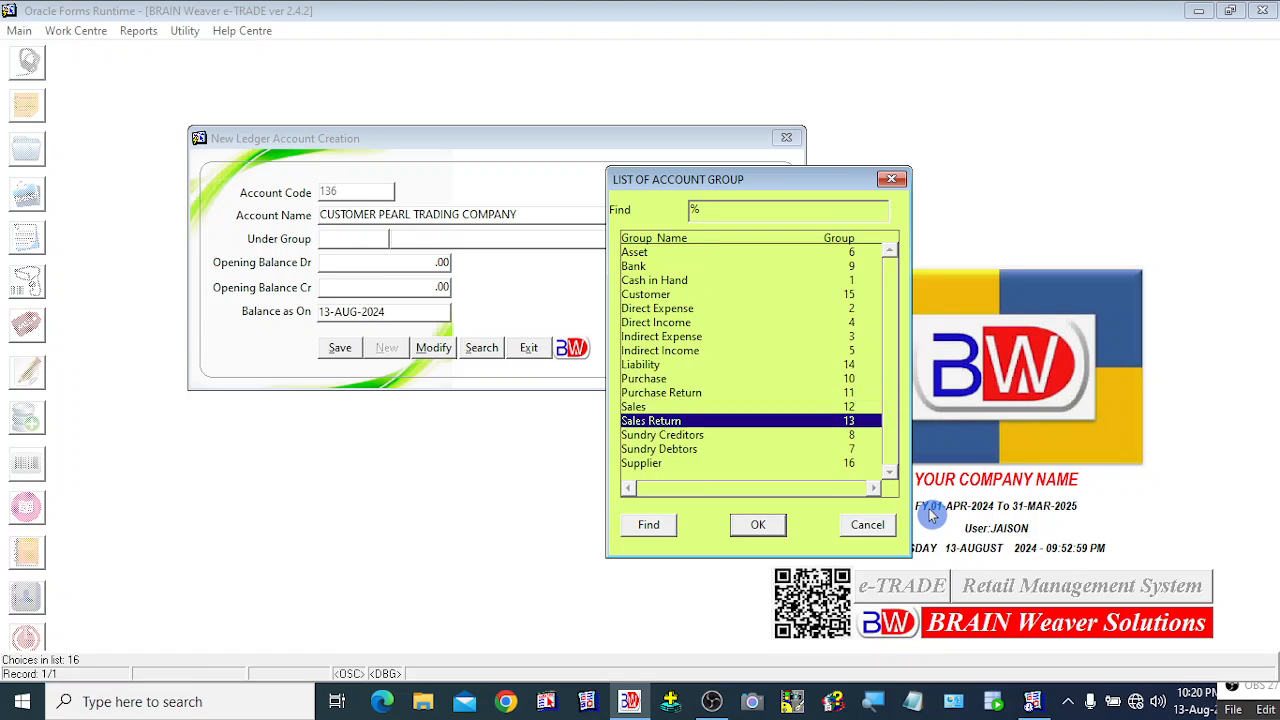
pyautogui.press('Down')
pyautogui.press('Down')
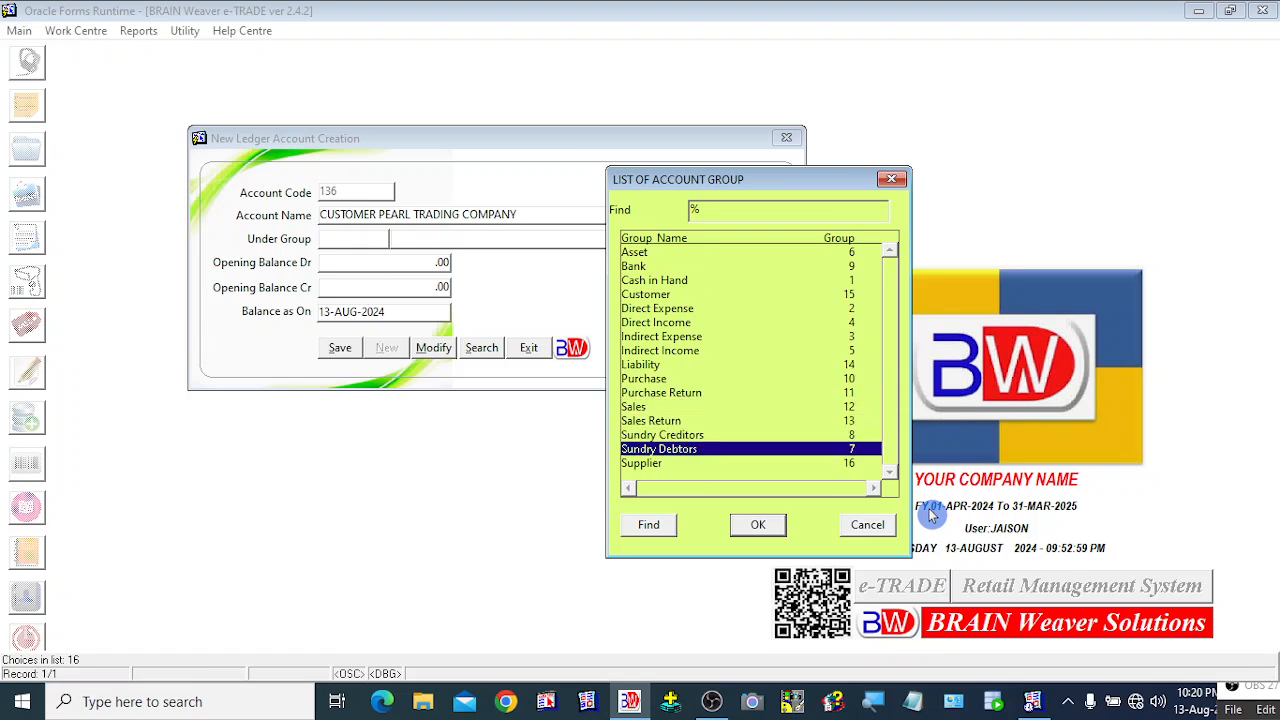
pyautogui.press('Down')
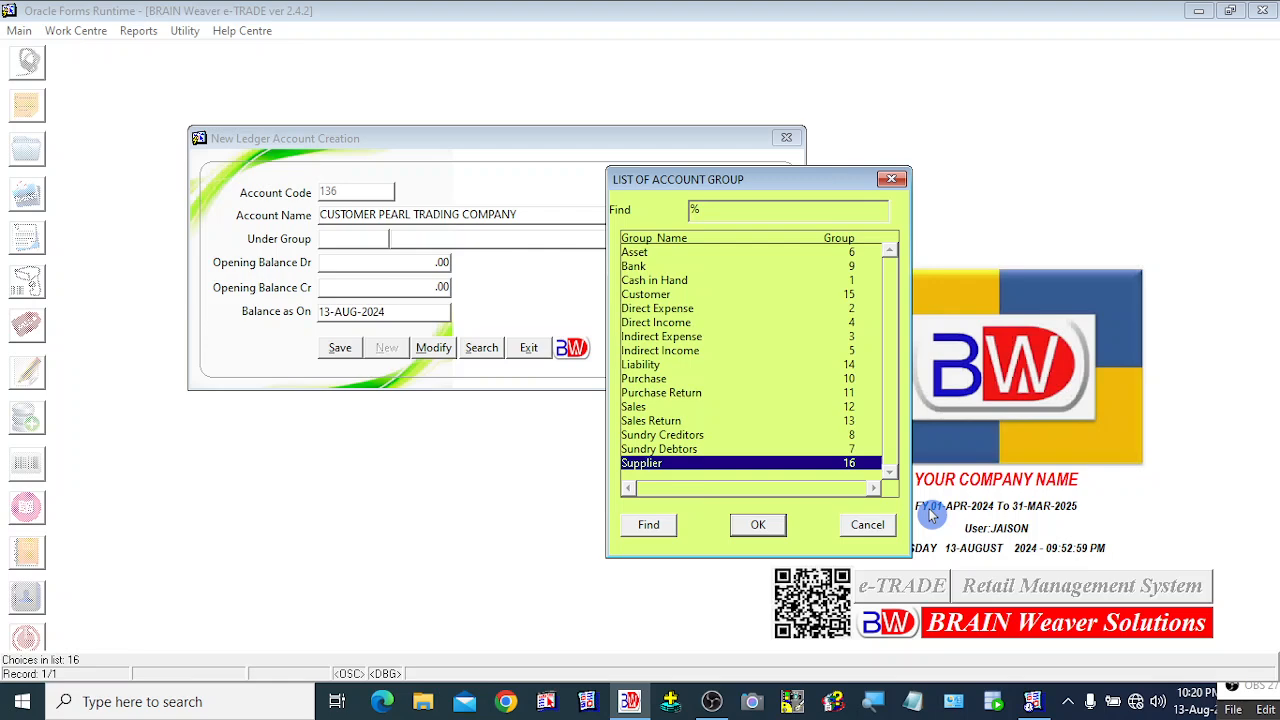
# Step: Select the Customer group (15) and confirm it as the account's Under Group
pyautogui.moveTo(732, 184); pyautogui.dragTo(776, 143)
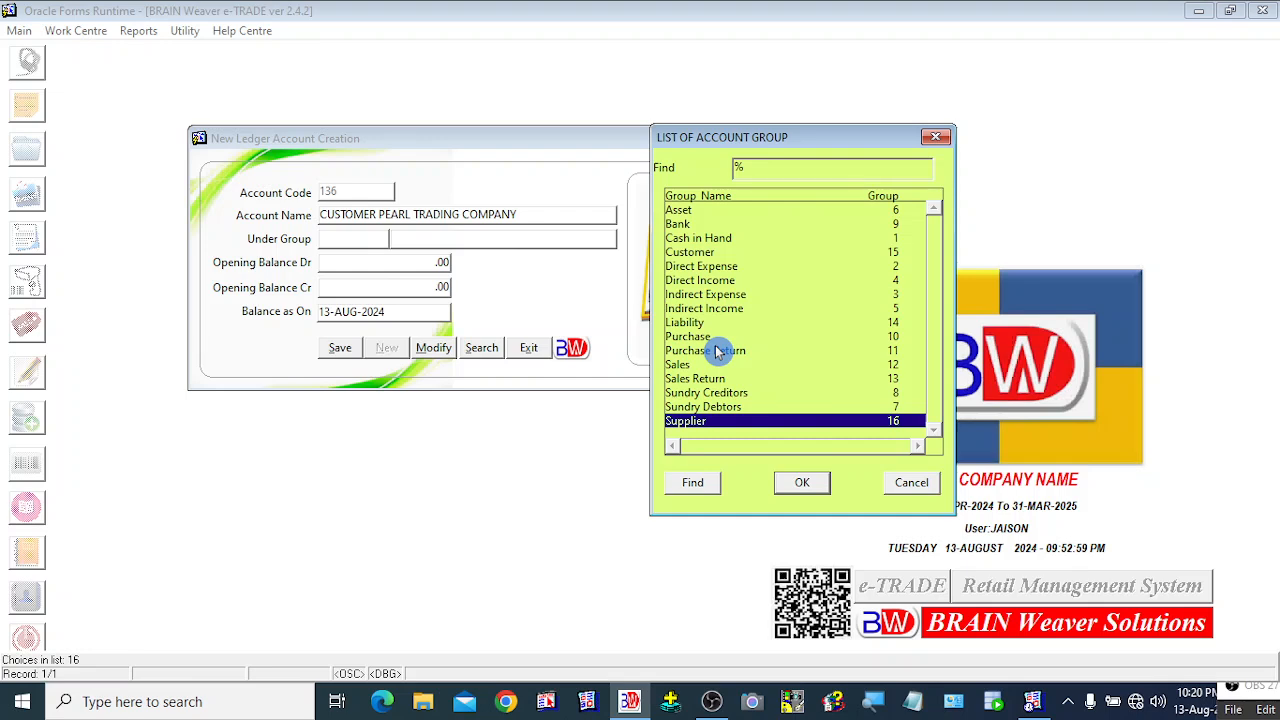
pyautogui.press('Up')
pyautogui.press('Up')
pyautogui.press('Up')
pyautogui.press('Up')
pyautogui.press('Up')
pyautogui.press('Up')
pyautogui.press('Up')
pyautogui.press('Up')
pyautogui.press('Up')
pyautogui.press('Up')
pyautogui.press('Up')
pyautogui.press('Up')
pyautogui.press('Up')
pyautogui.press('Up')
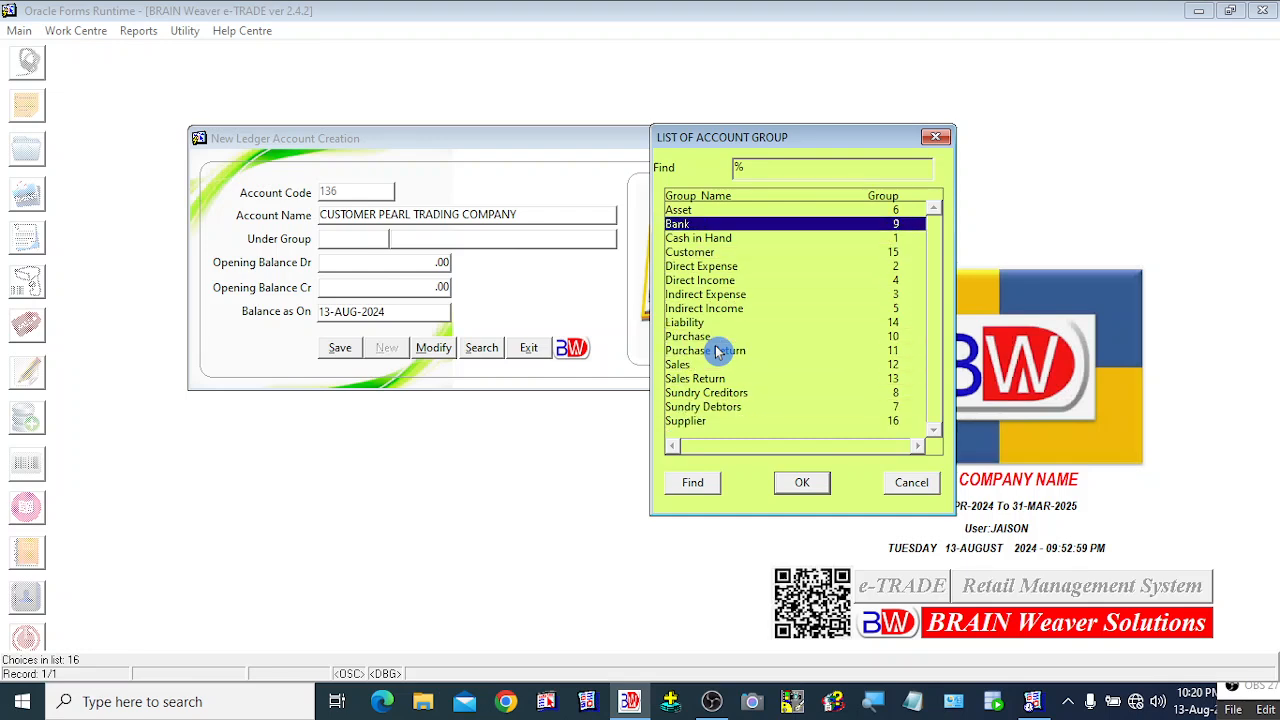
pyautogui.press('Down')
pyautogui.press('Down')
pyautogui.press('Down')
pyautogui.press('Down')
pyautogui.press('Down')
pyautogui.press('Down')
pyautogui.press('Down')
pyautogui.press('Down')
pyautogui.press('Down')
pyautogui.press('Down')
pyautogui.press('Down')
pyautogui.press('Down')
pyautogui.press('Down')
pyautogui.press('Down')
pyautogui.press('Up')
pyautogui.press('Up')
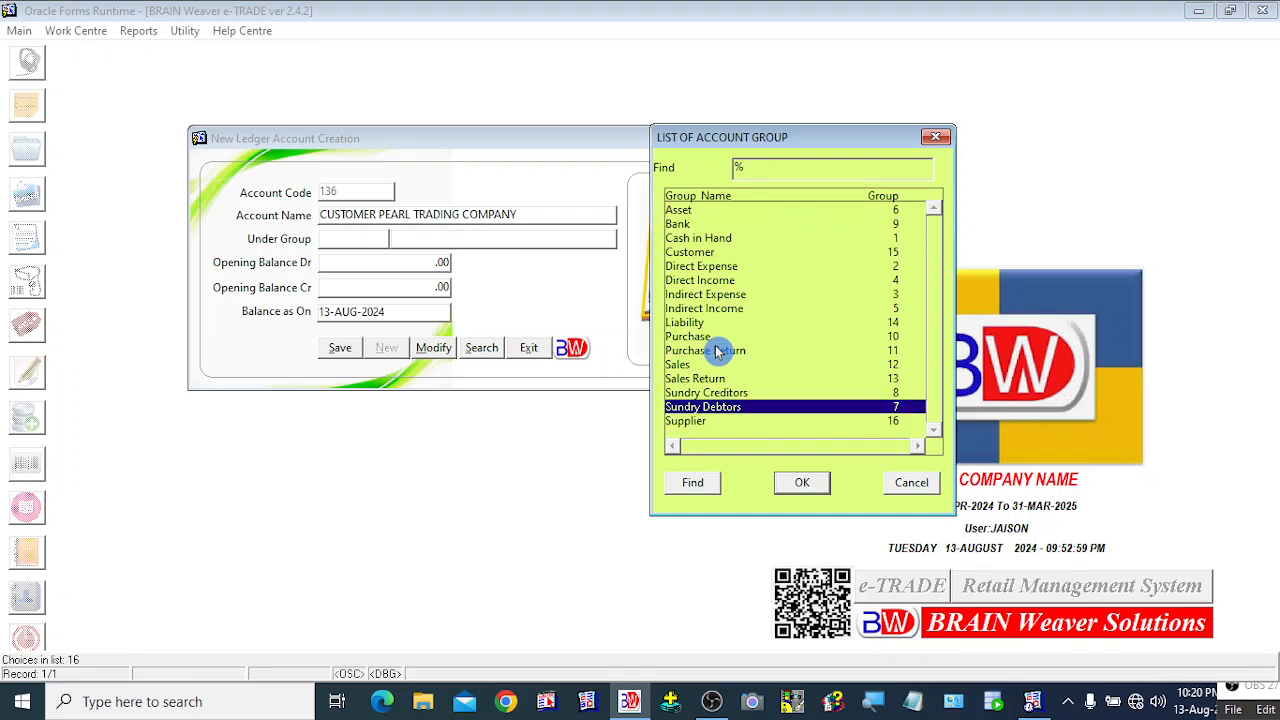
pyautogui.press('Up')
pyautogui.press('Up')
pyautogui.press('Up')
pyautogui.press('Up')
pyautogui.press('Up')
pyautogui.press('Up')
pyautogui.press('Up')
pyautogui.press('Up')
pyautogui.press('Up')
pyautogui.press('Up')
pyautogui.press('Up')
pyautogui.press('Up')
pyautogui.press('Up')
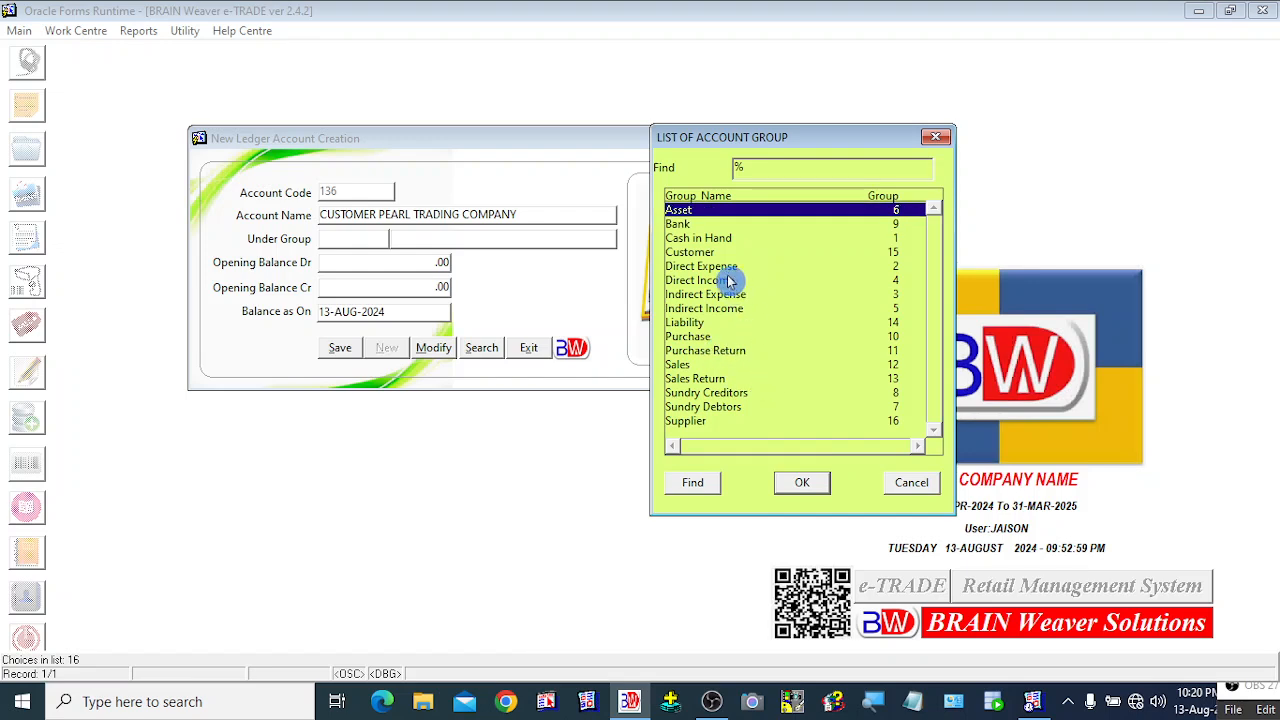
pyautogui.click(698, 253)
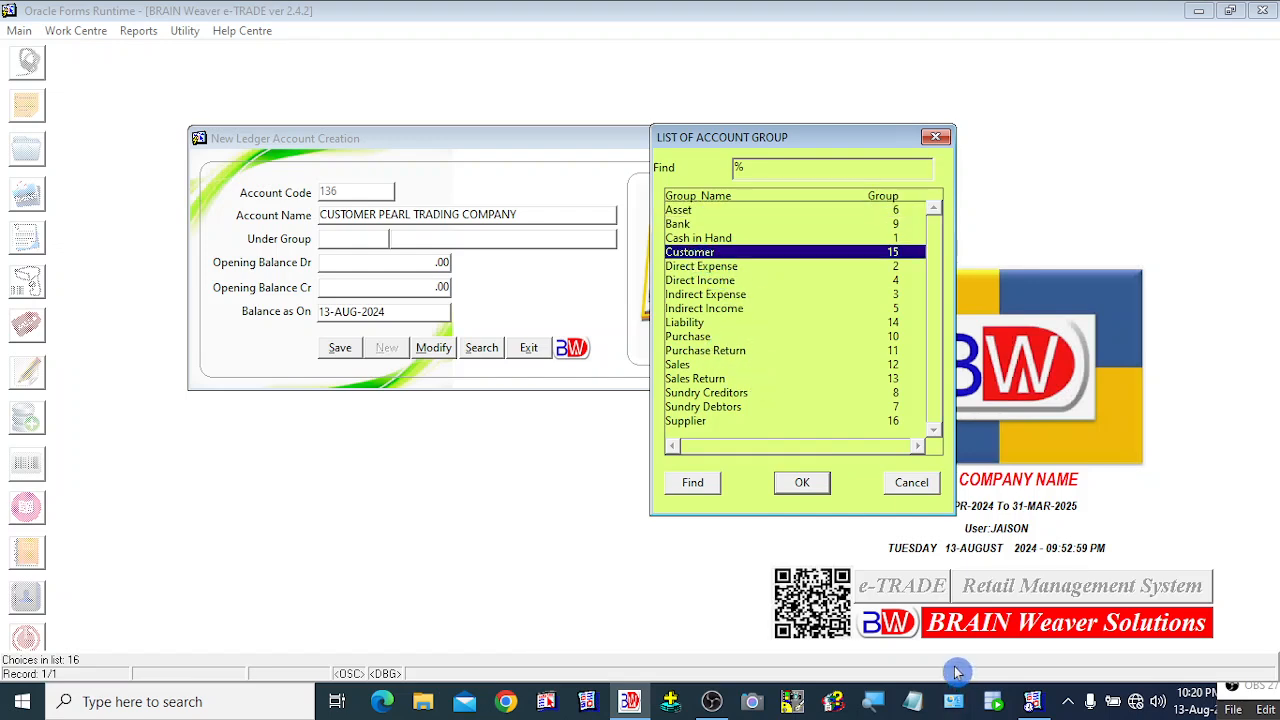
pyautogui.press('Return')
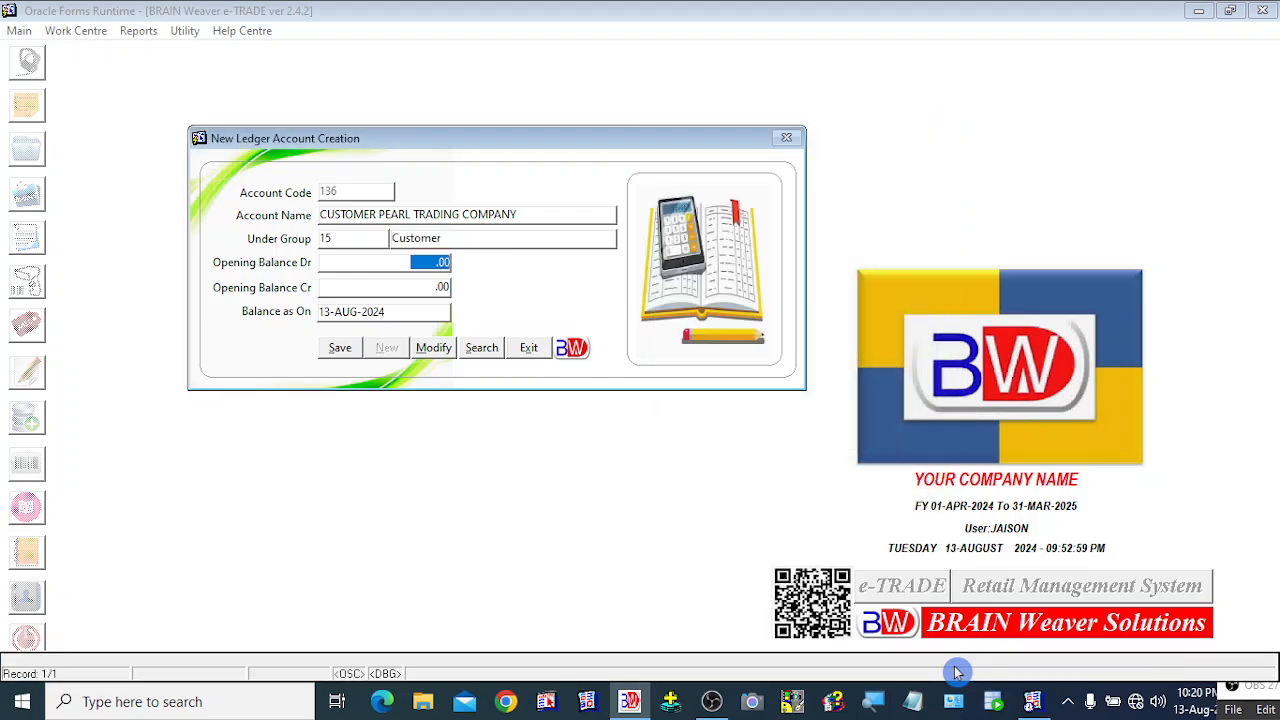
# Step: Skip the opening balances, save ledger account 136, and acknowledge the 'Account created successfully' message
pyautogui.press('Return')
pyautogui.press('Return')
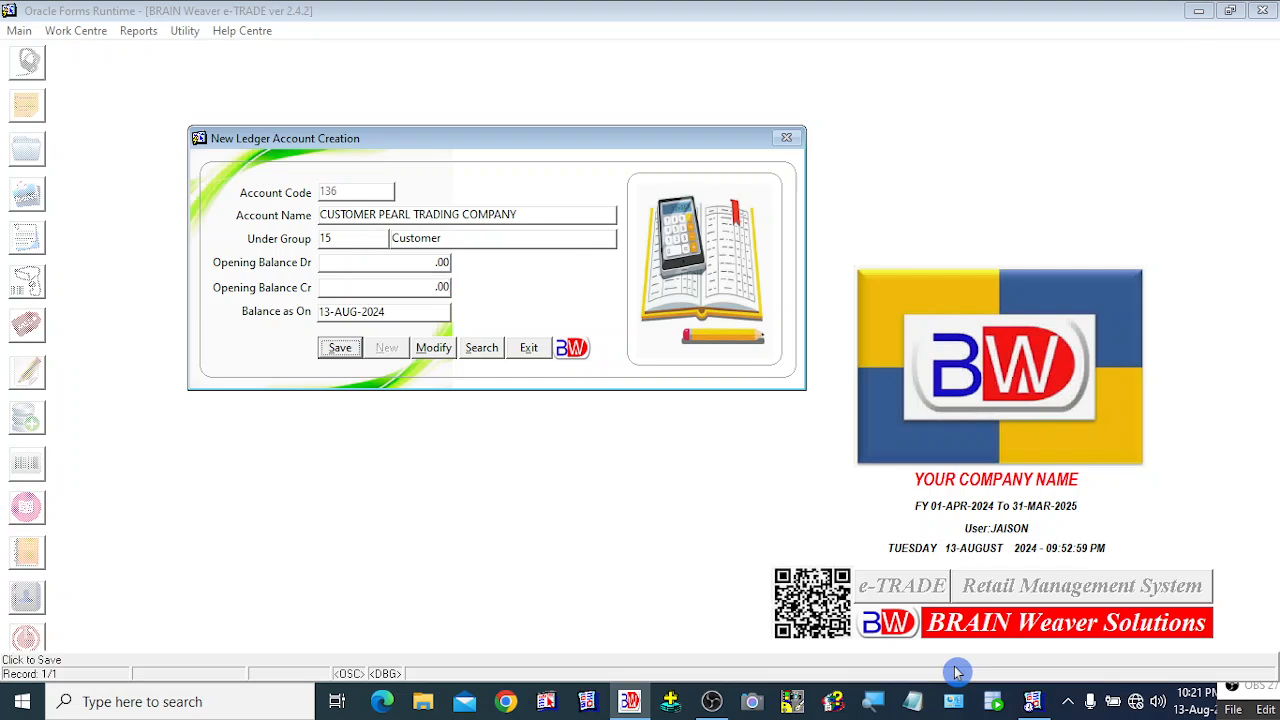
pyautogui.click(342, 352)
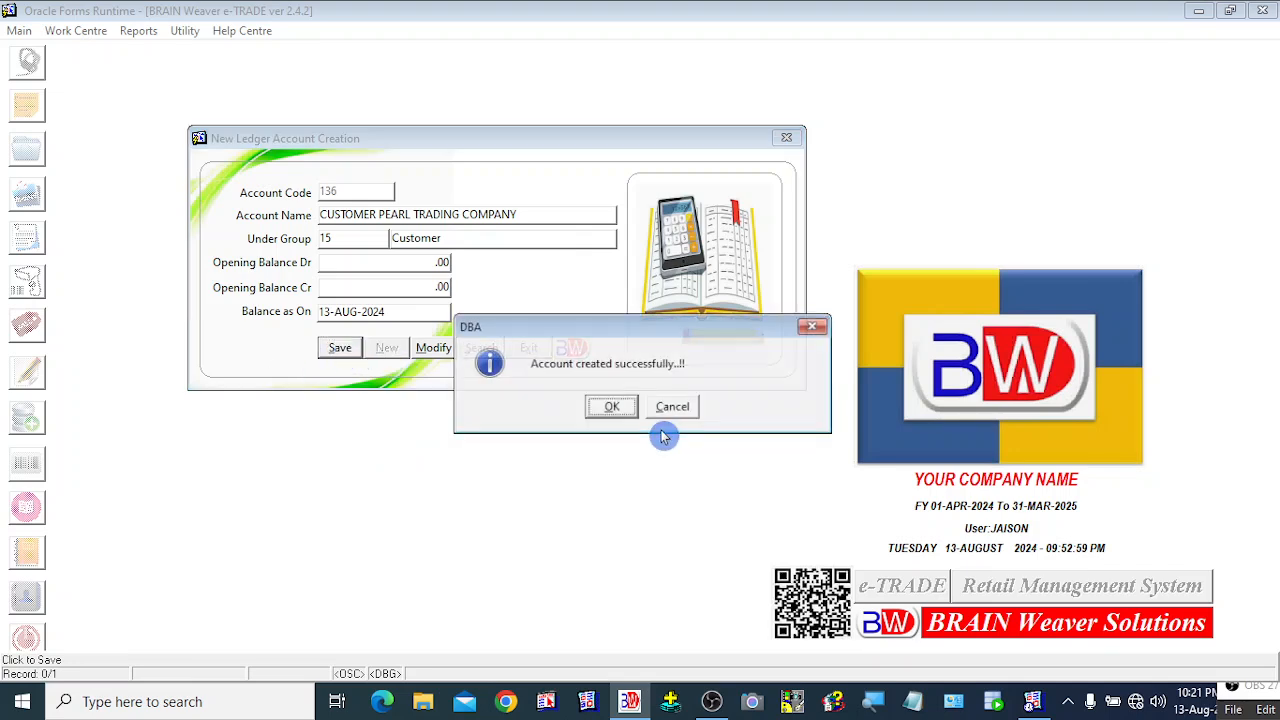
pyautogui.click(609, 409)
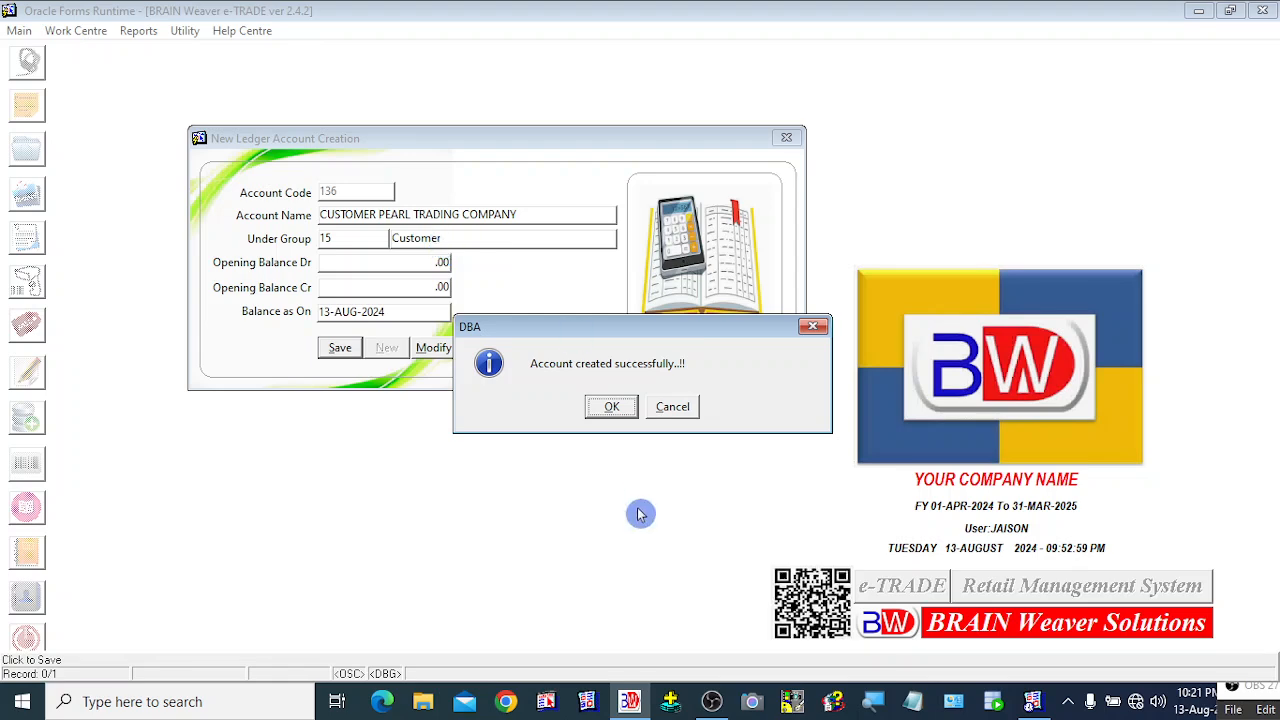
pyautogui.click(611, 407)
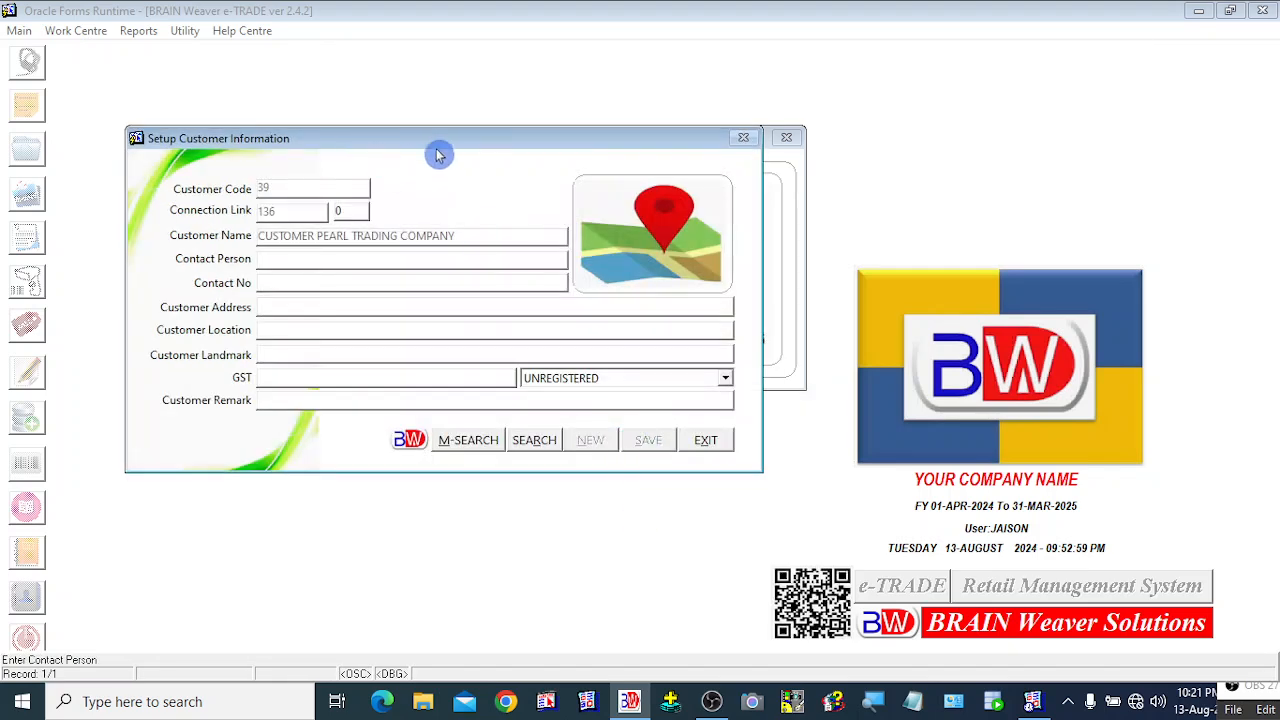
# Step: Enter contact person PEAR TRADING COMPANY and the customer's contact phone number
pyautogui.moveTo(440, 145); pyautogui.dragTo(676, 151)
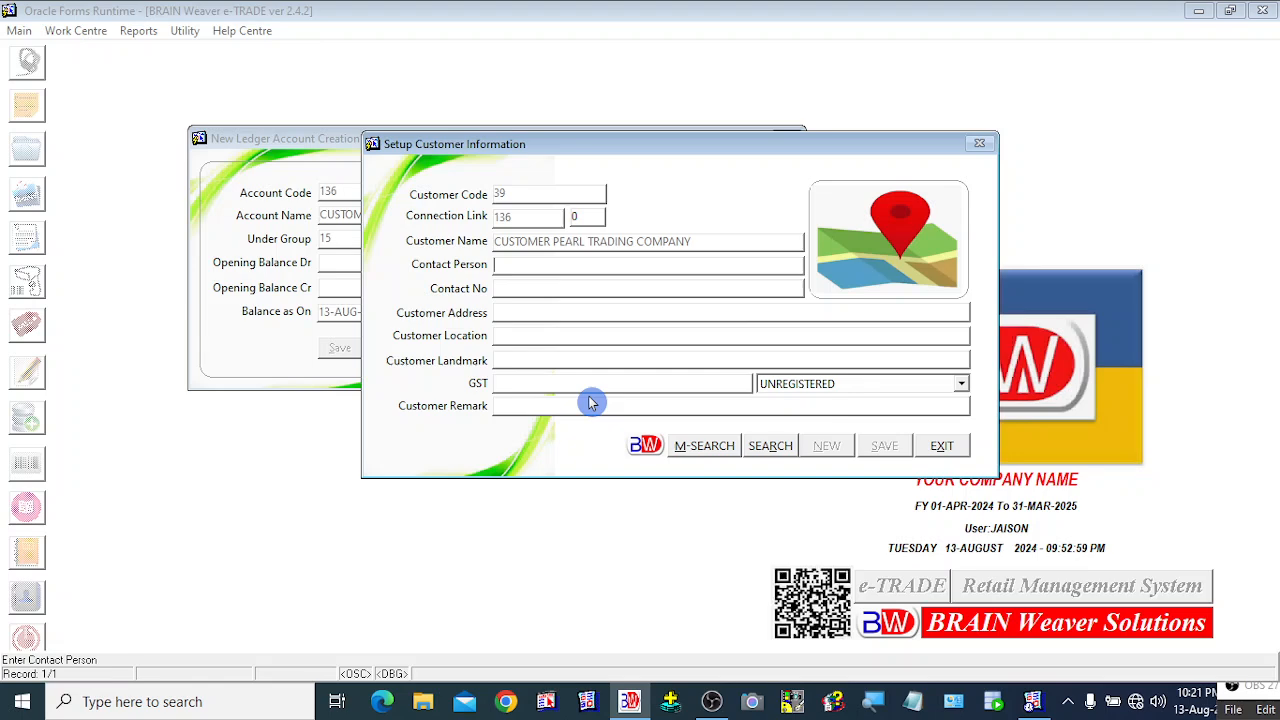
pyautogui.write('PEAR')
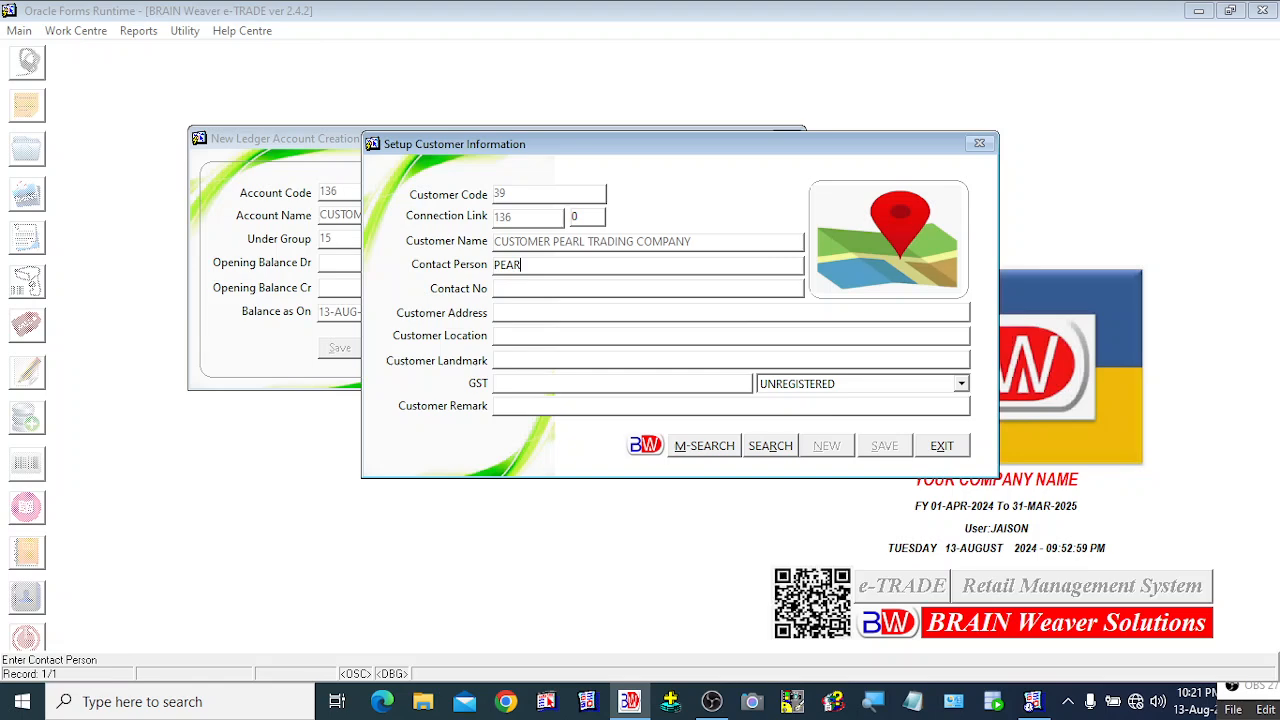
pyautogui.write(' TRADING COMPANY')
pyautogui.press('Tab')
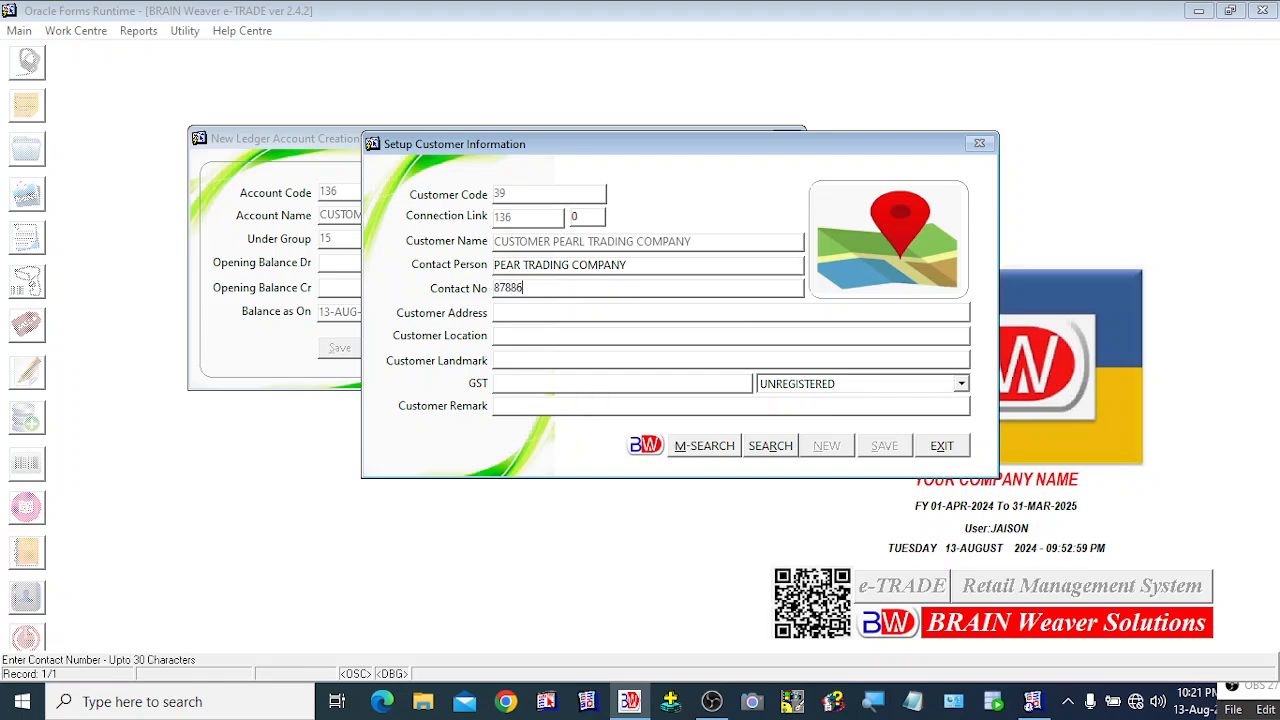
# Step: Enter customer address ADDRESS1 and customer location ADDRESS2
pyautogui.press('Tab')
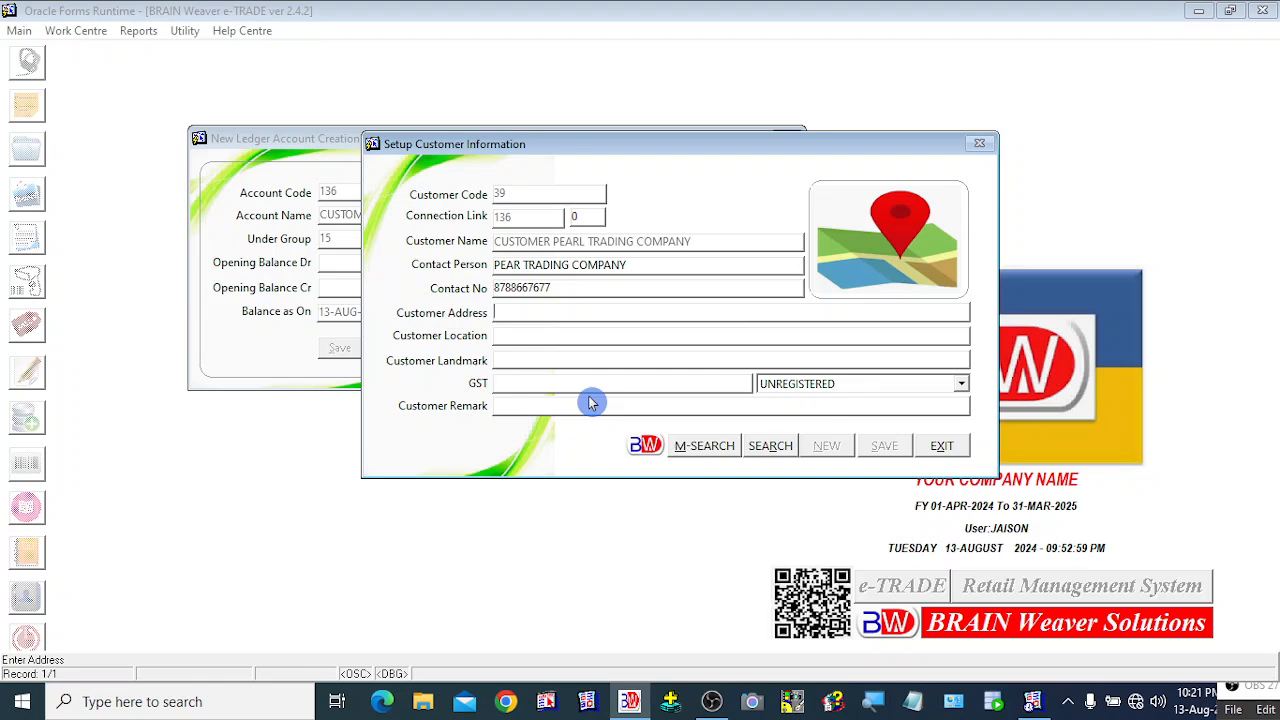
pyautogui.write('ADDRESS')
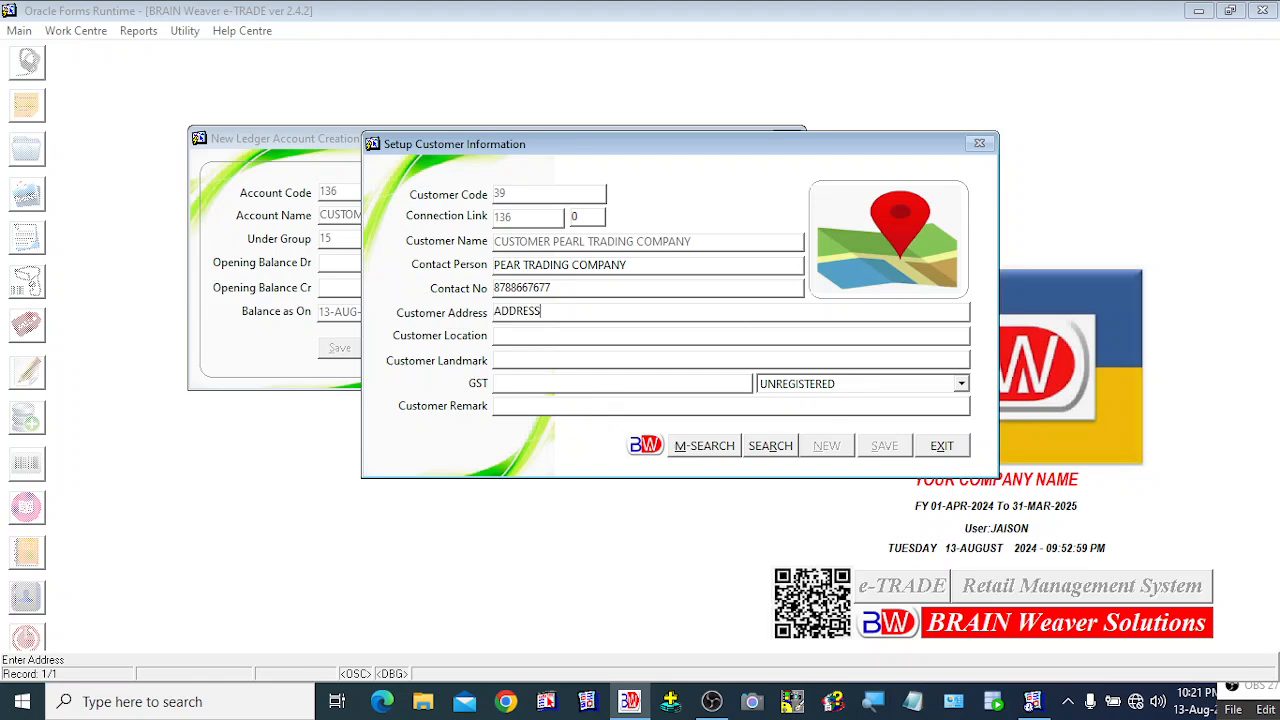
pyautogui.write('1')
pyautogui.press('Tab')
pyautogui.write('ADDRESS2')
# Step: Set the customer landmark to OPPOSITE HDFC ATM, correcting a mistyped JD
pyautogui.press('Tab')
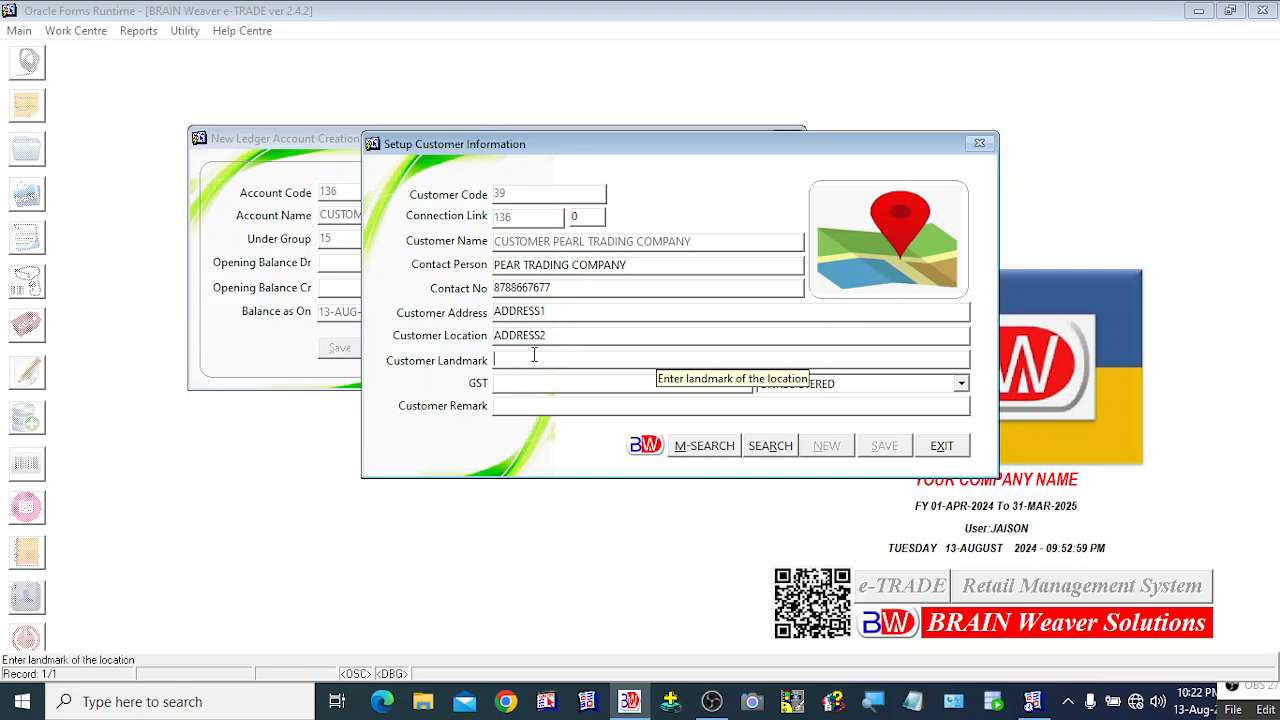
pyautogui.write('OPPOSITE JD')
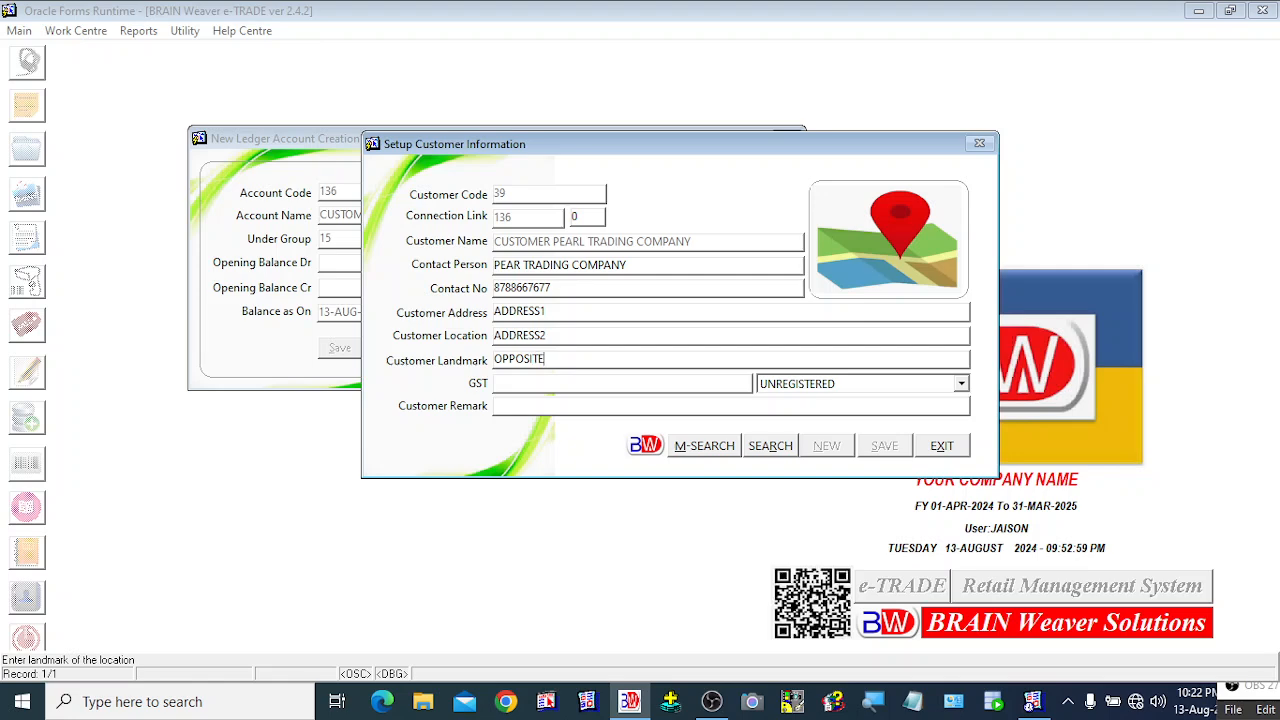
pyautogui.press('BackSpace')
pyautogui.press('BackSpace')
pyautogui.write('HDFC ATM')
pyautogui.press('Tab')
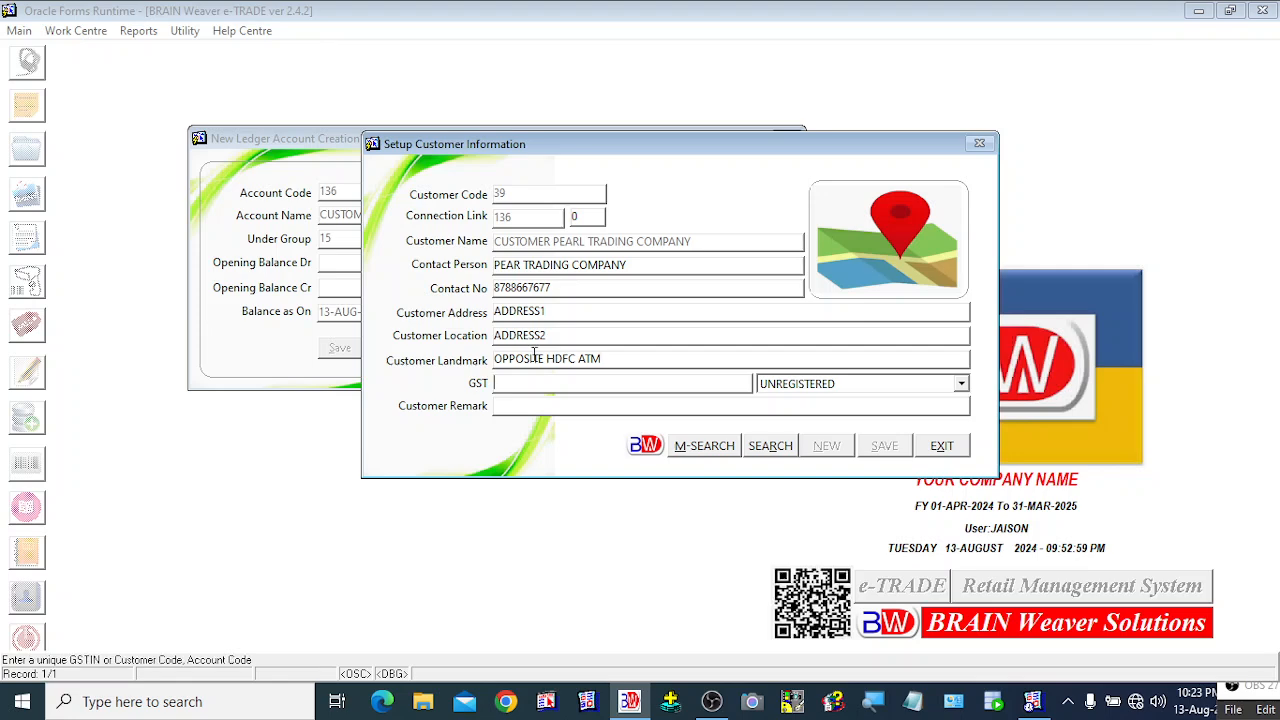
# Step: Enter the customer's GST number and set the GST type to REGISTERED
pyautogui.write('292939292SDSD')
pyautogui.press('Tab')
pyautogui.hotkey('alt', 'Down')
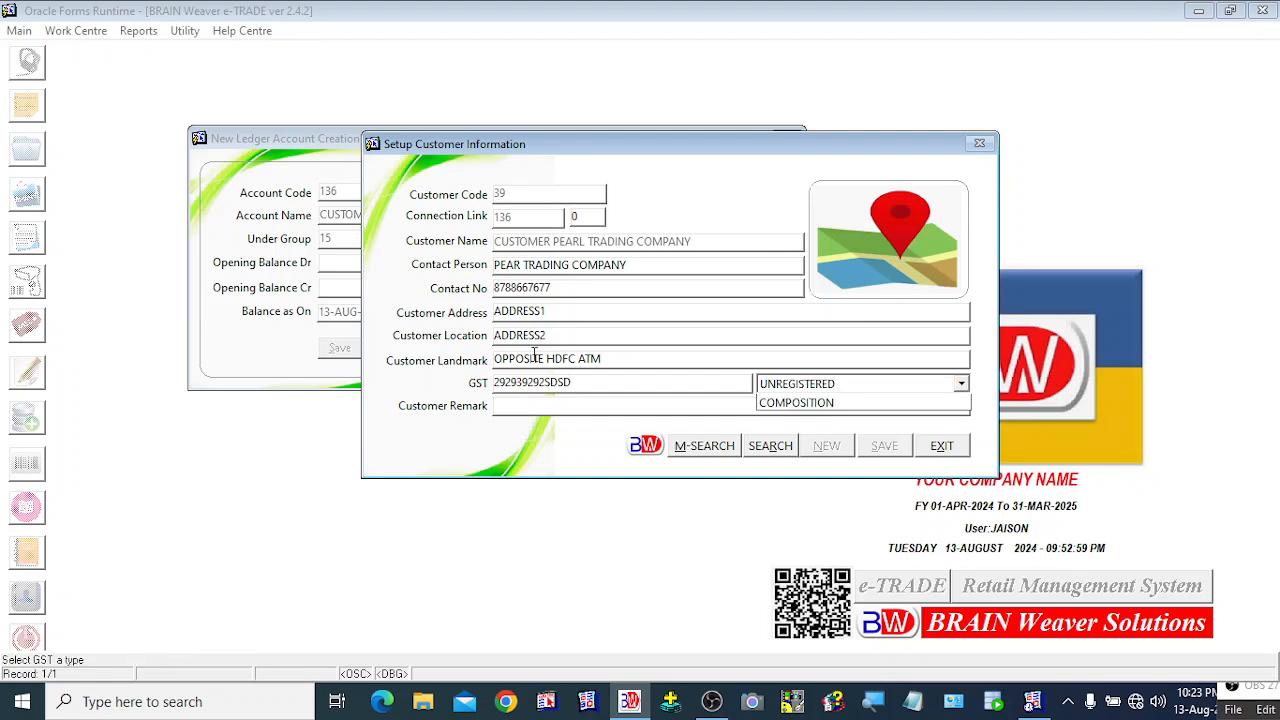
pyautogui.press('Down')
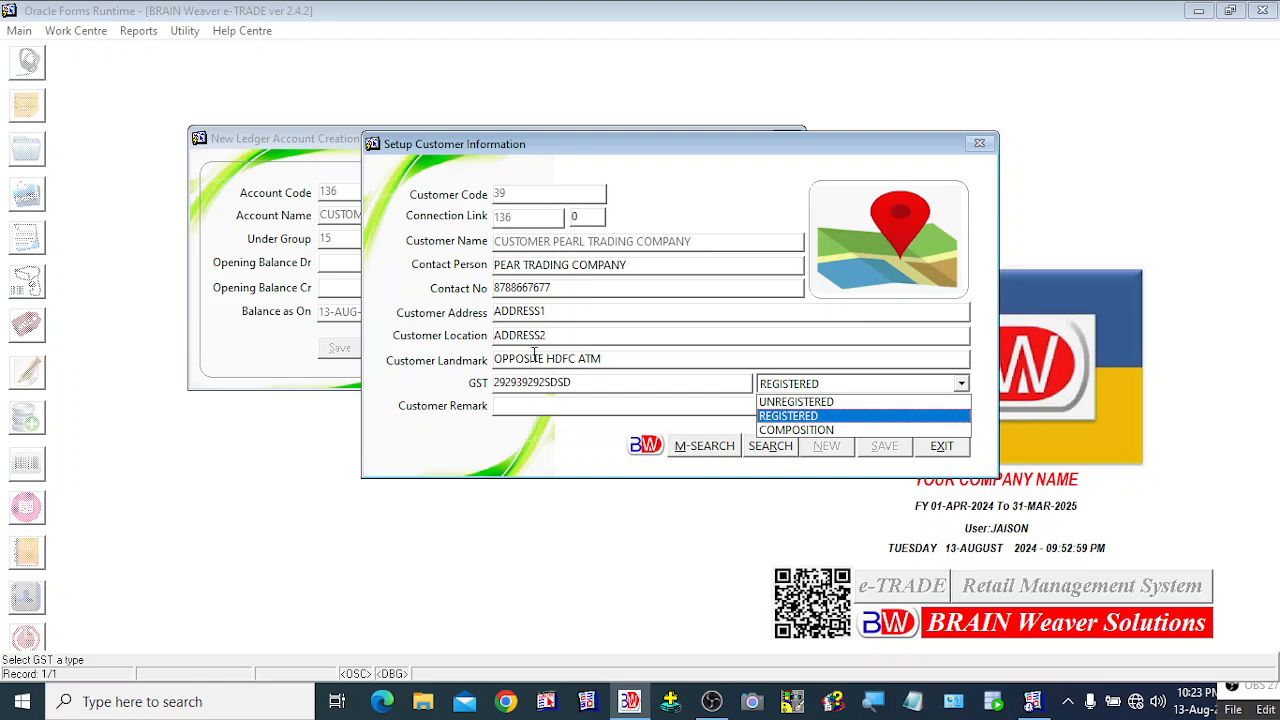
pyautogui.press('Down')
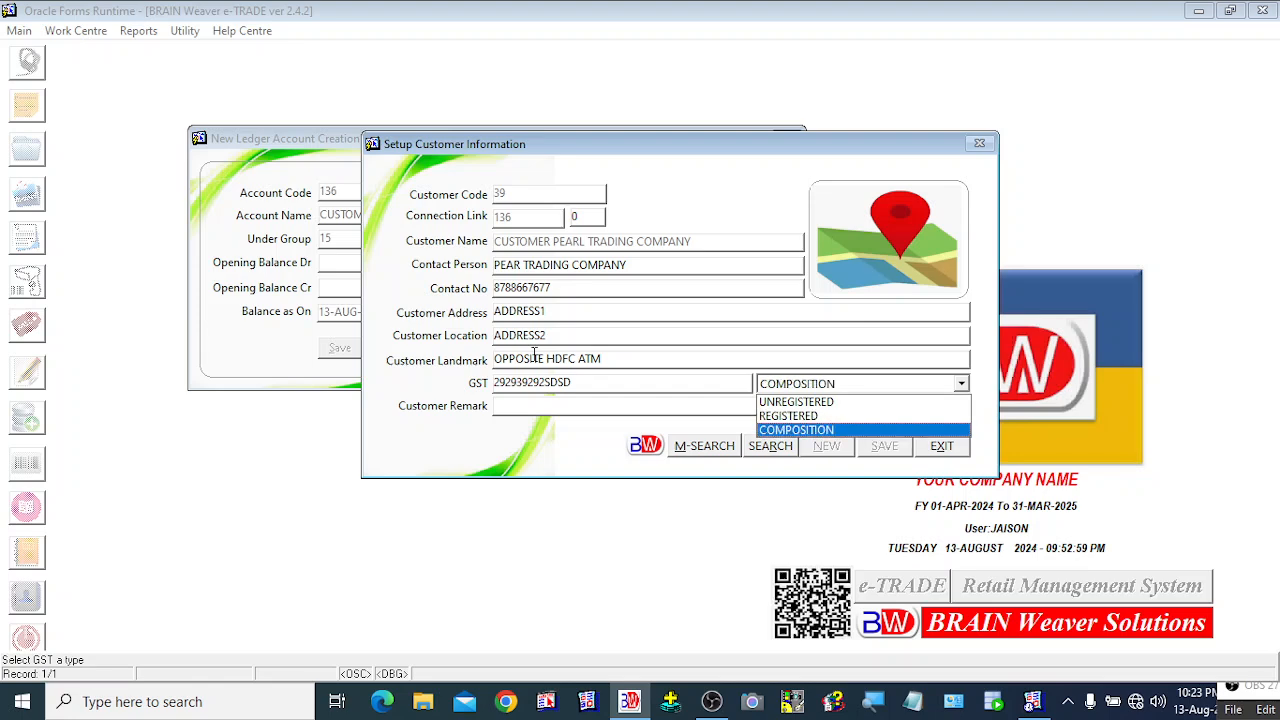
pyautogui.press('Up')
pyautogui.press('Up')
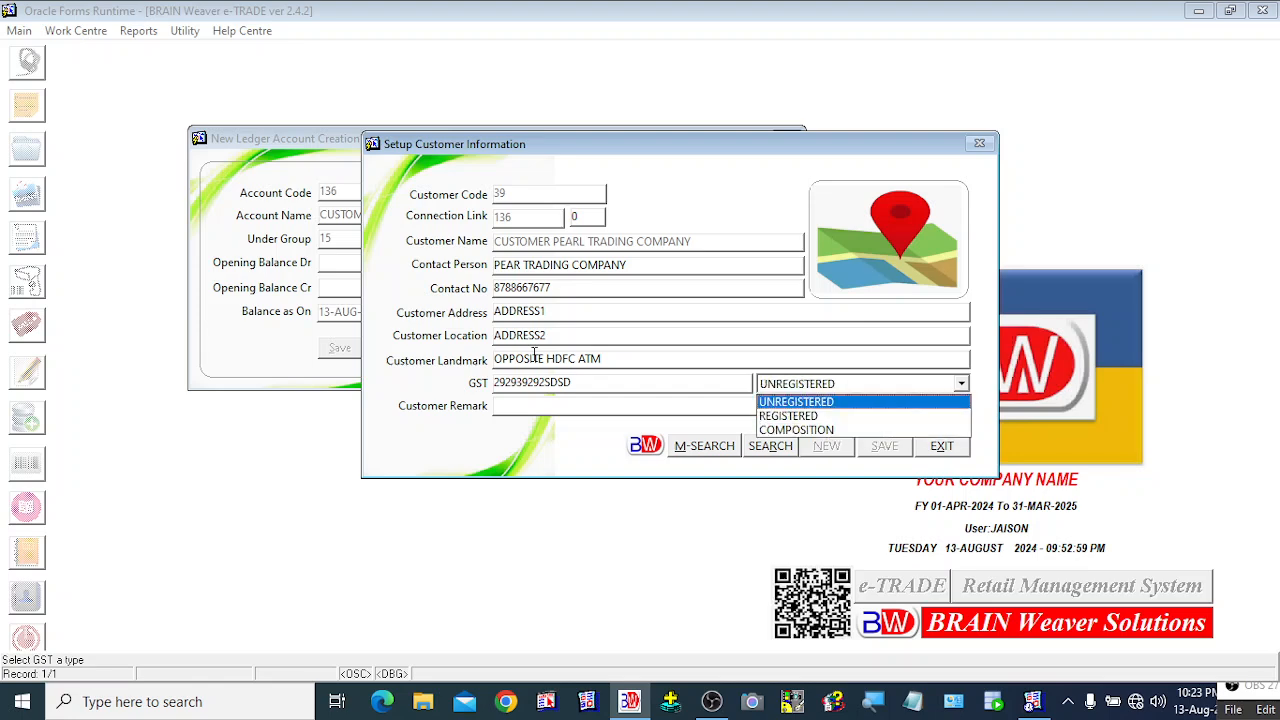
pyautogui.press('Down')
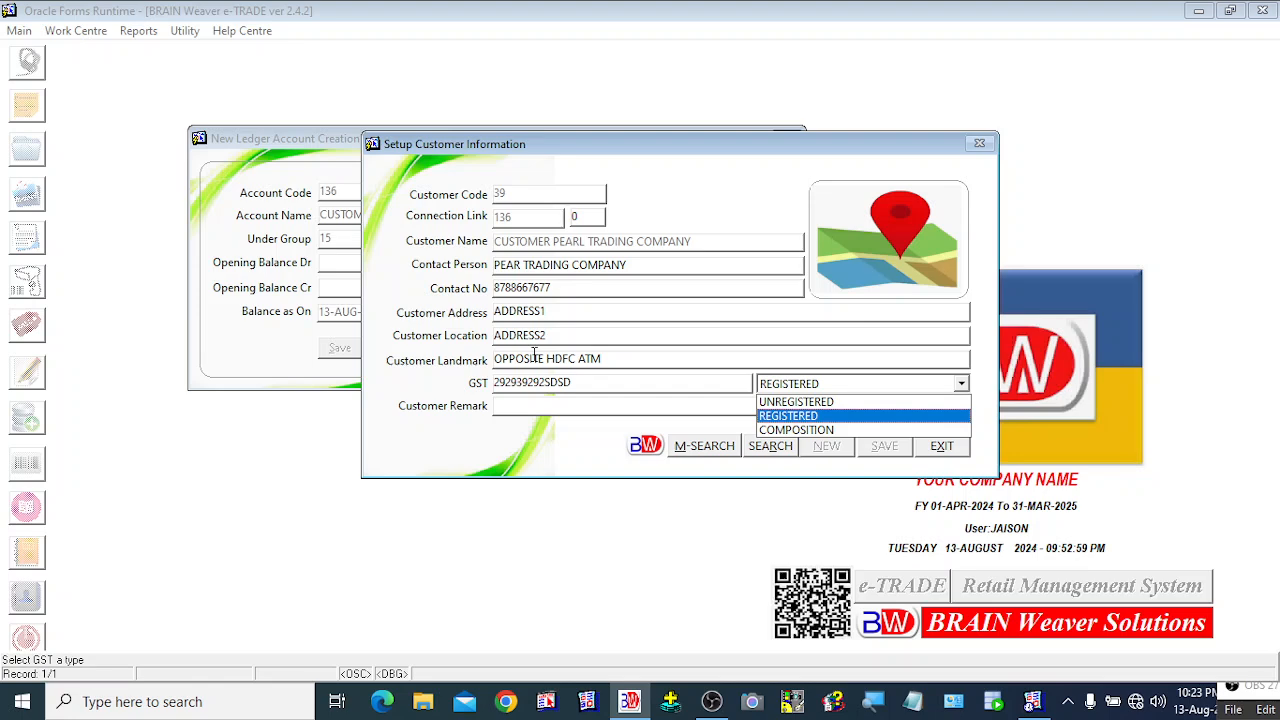
pyautogui.press('Return')
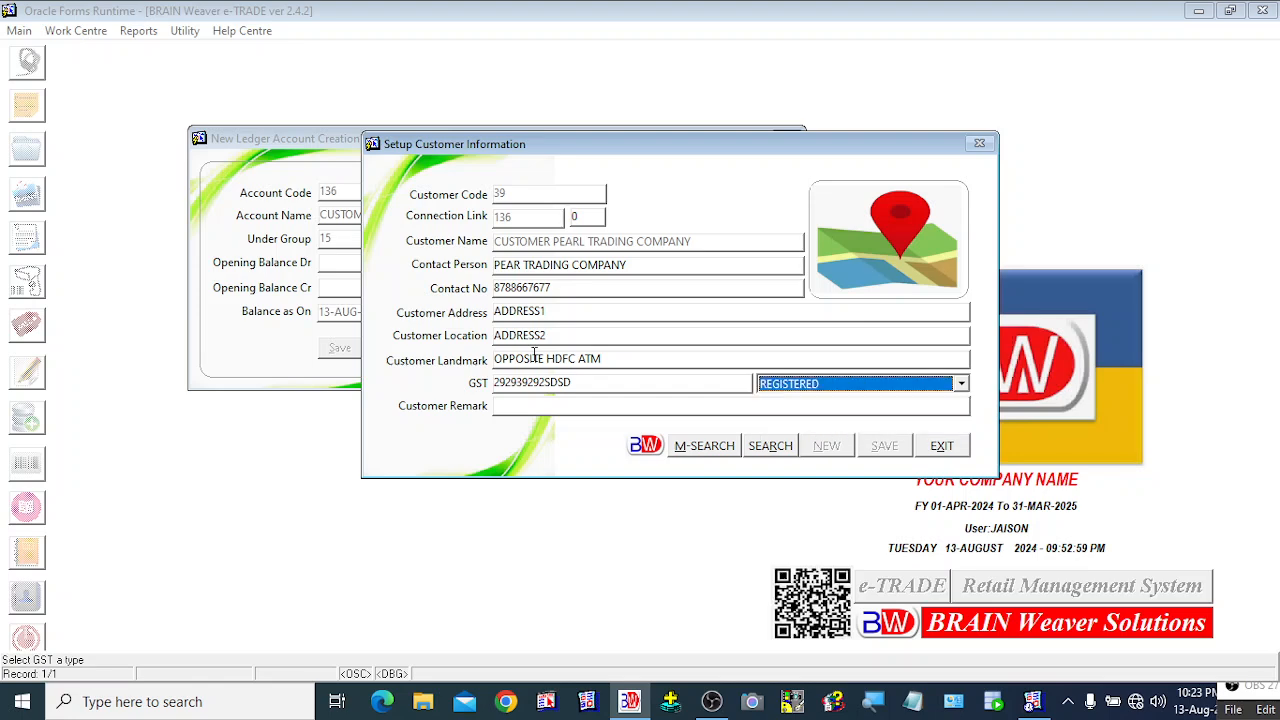
pyautogui.press('Tab')
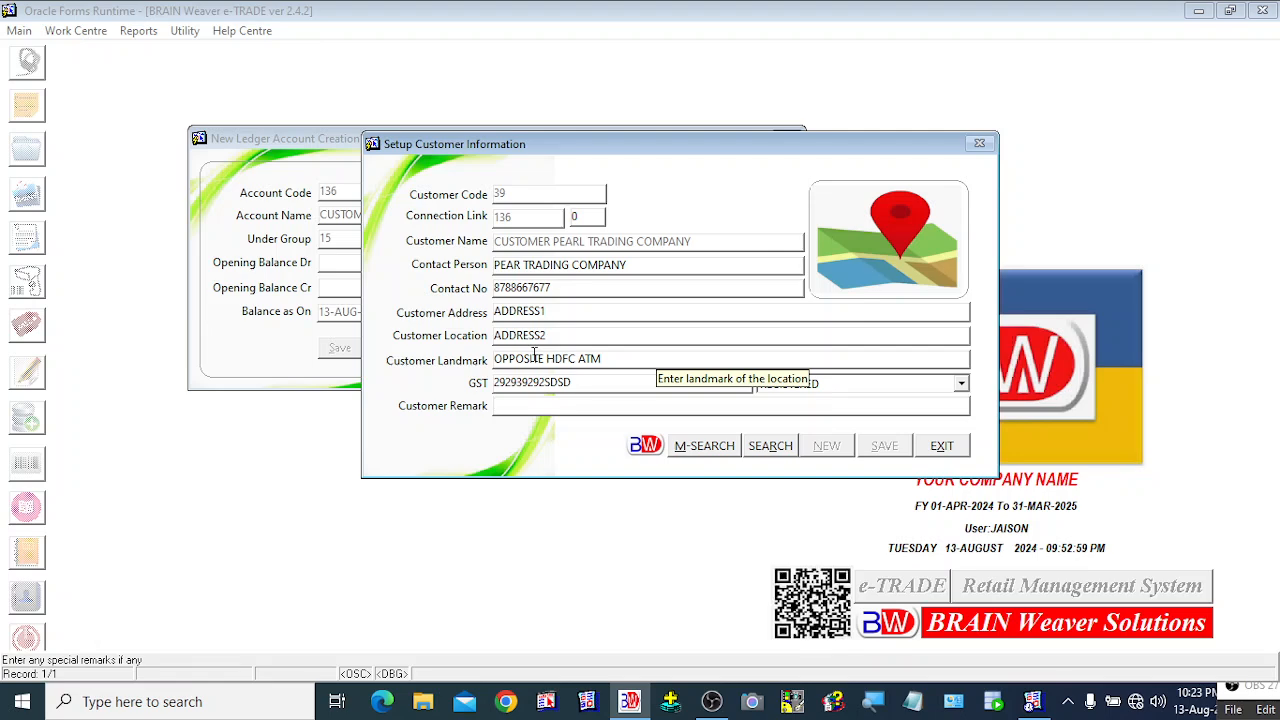
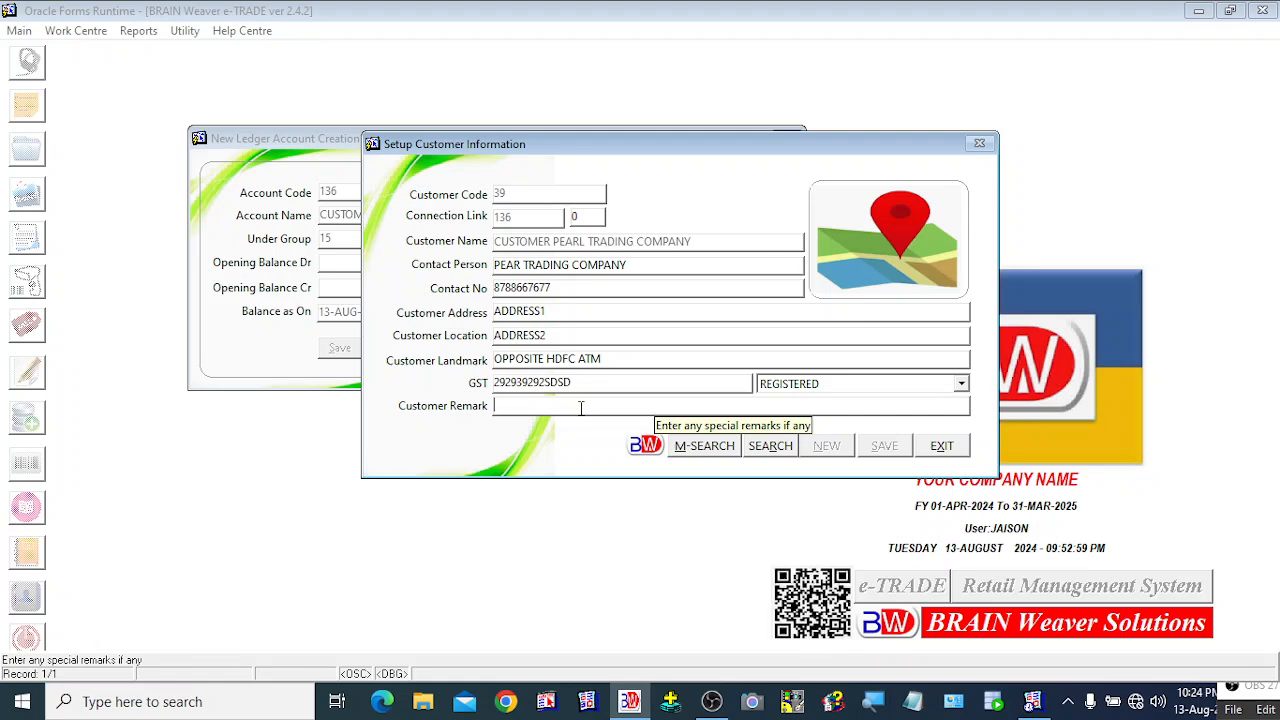
# Step: Enter the customer remark RETAILERS OF STATIONERY PRODUCTS, correcting the typos along the way
pyautogui.write('REA')
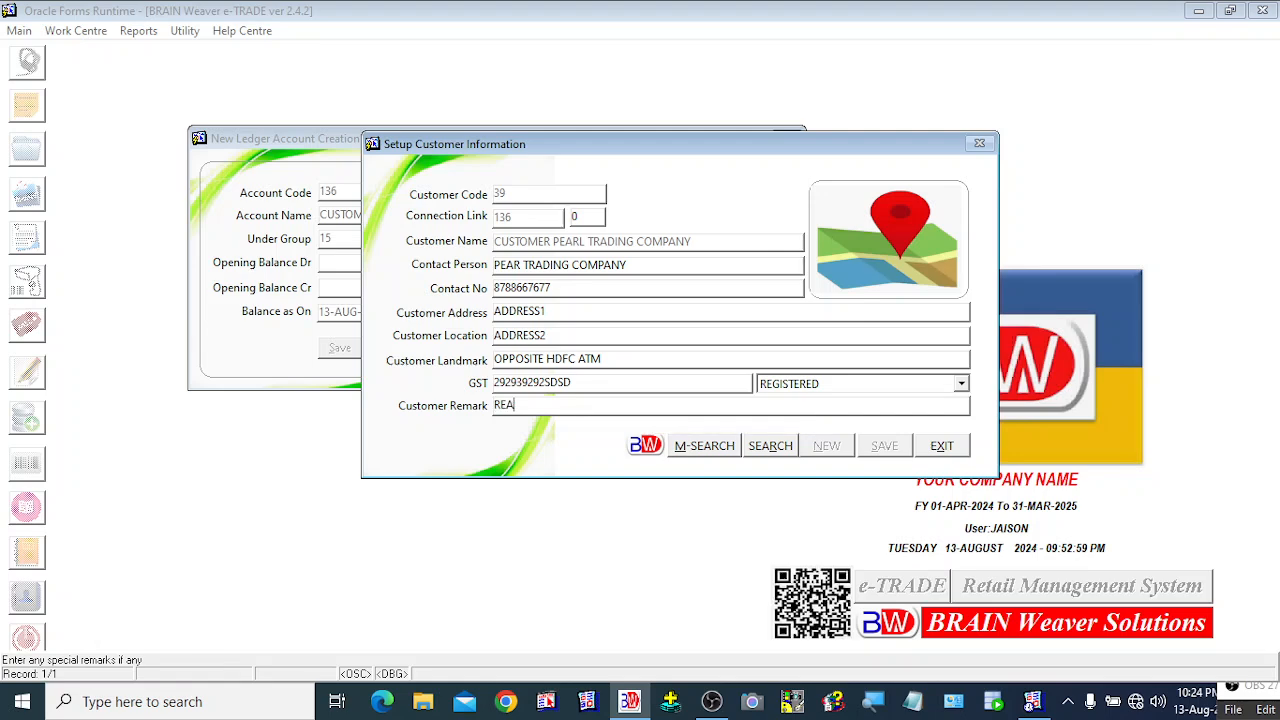
pyautogui.press('BackSpace')
pyautogui.press('BackSpace')
pyautogui.write('ETAILER')
pyautogui.press('BackSpace')
pyautogui.write('S OF STATIONERY PRODUDCT')
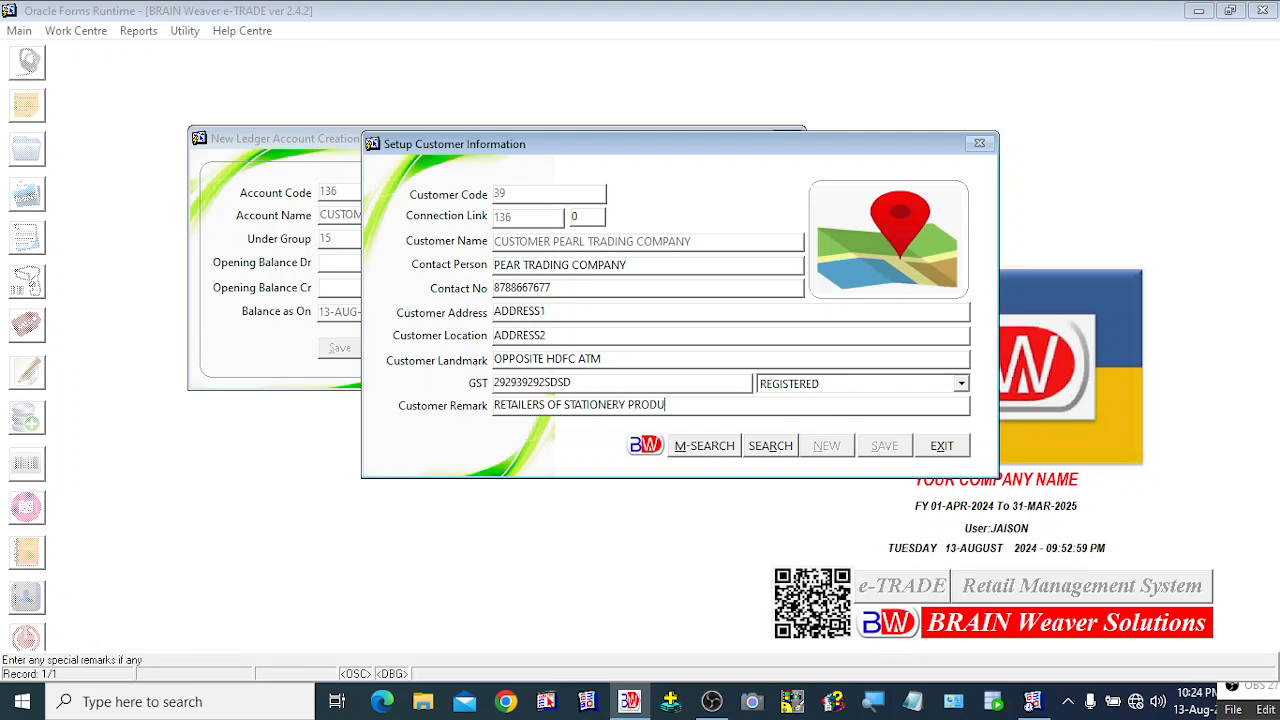
pyautogui.press('BackSpace')
pyautogui.press('BackSpace')
pyautogui.press('BackSpace')
pyautogui.write('CTS')
pyautogui.press('Tab')
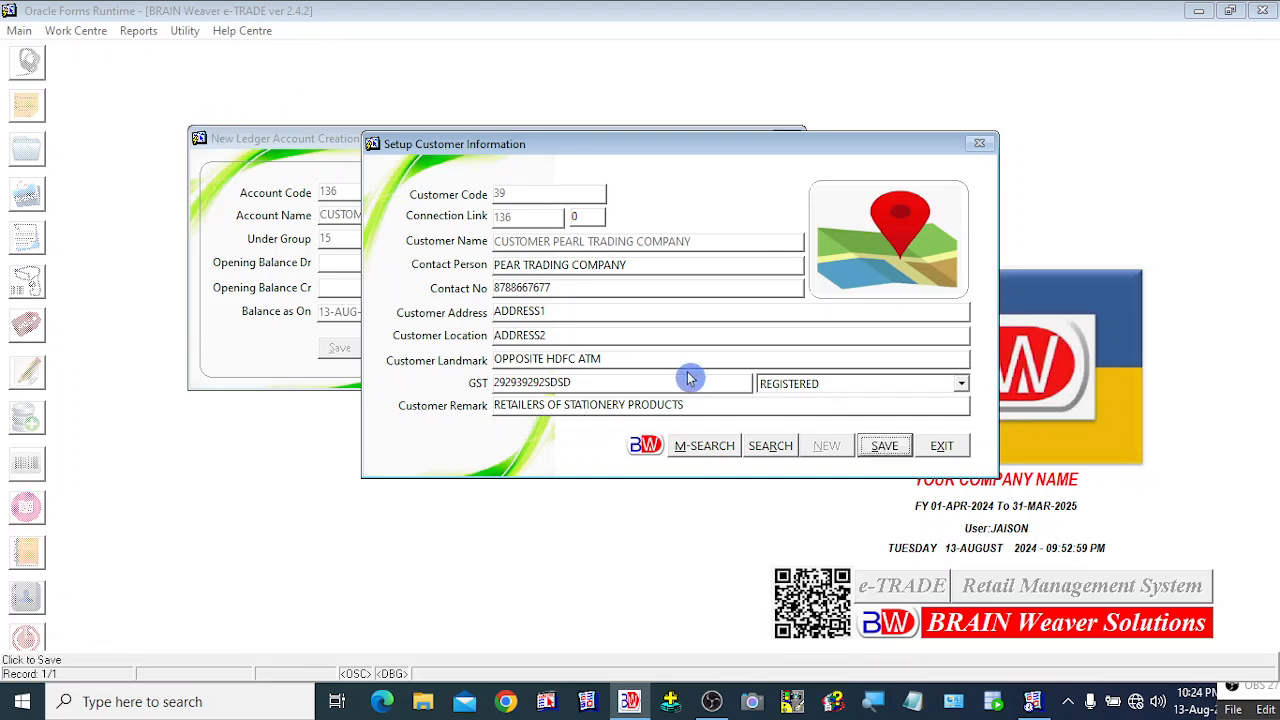
# Step: Save the customer setup and acknowledge the 'Customer Setup saved' message
pyautogui.click(888, 455)
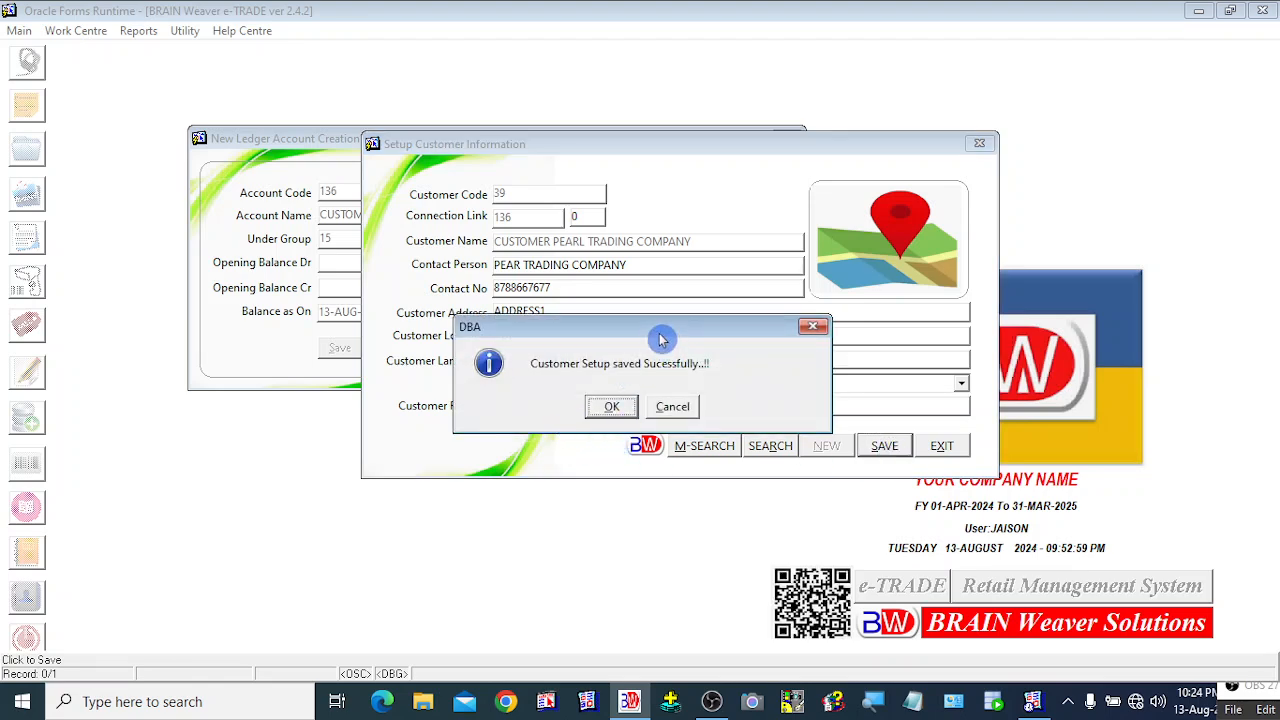
pyautogui.moveTo(664, 334); pyautogui.dragTo(680, 336)
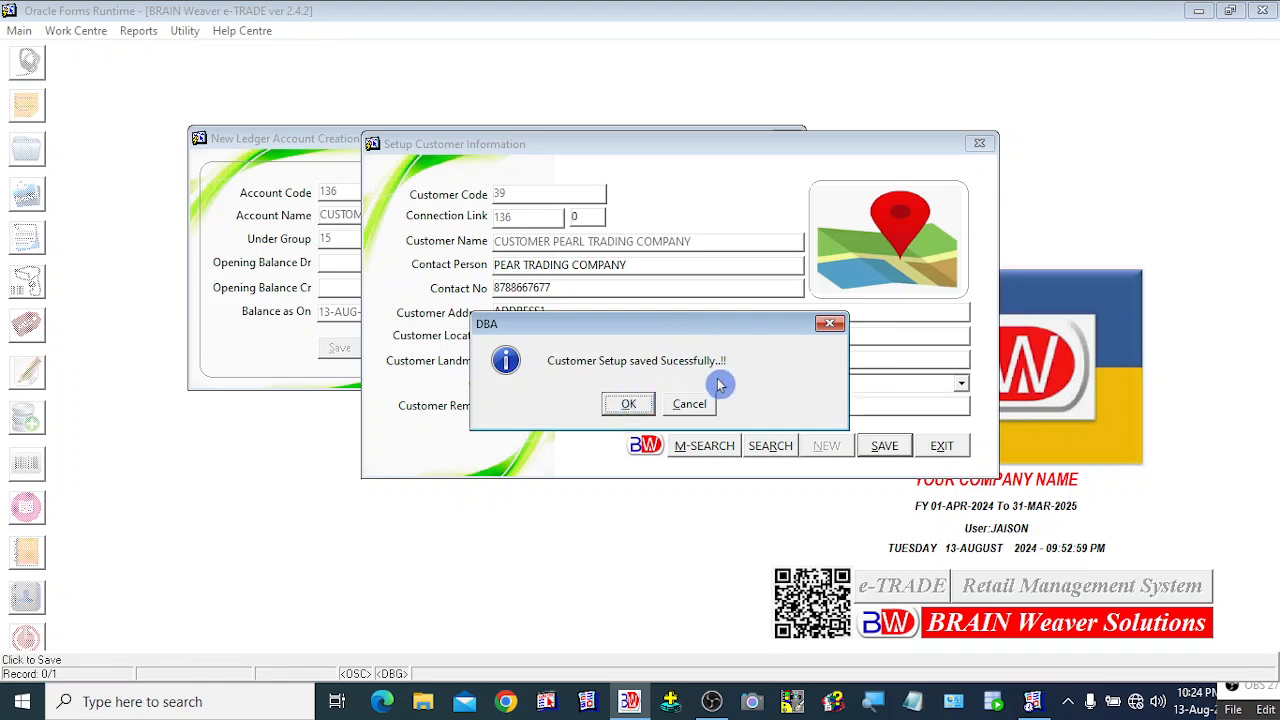
pyautogui.click(630, 405)
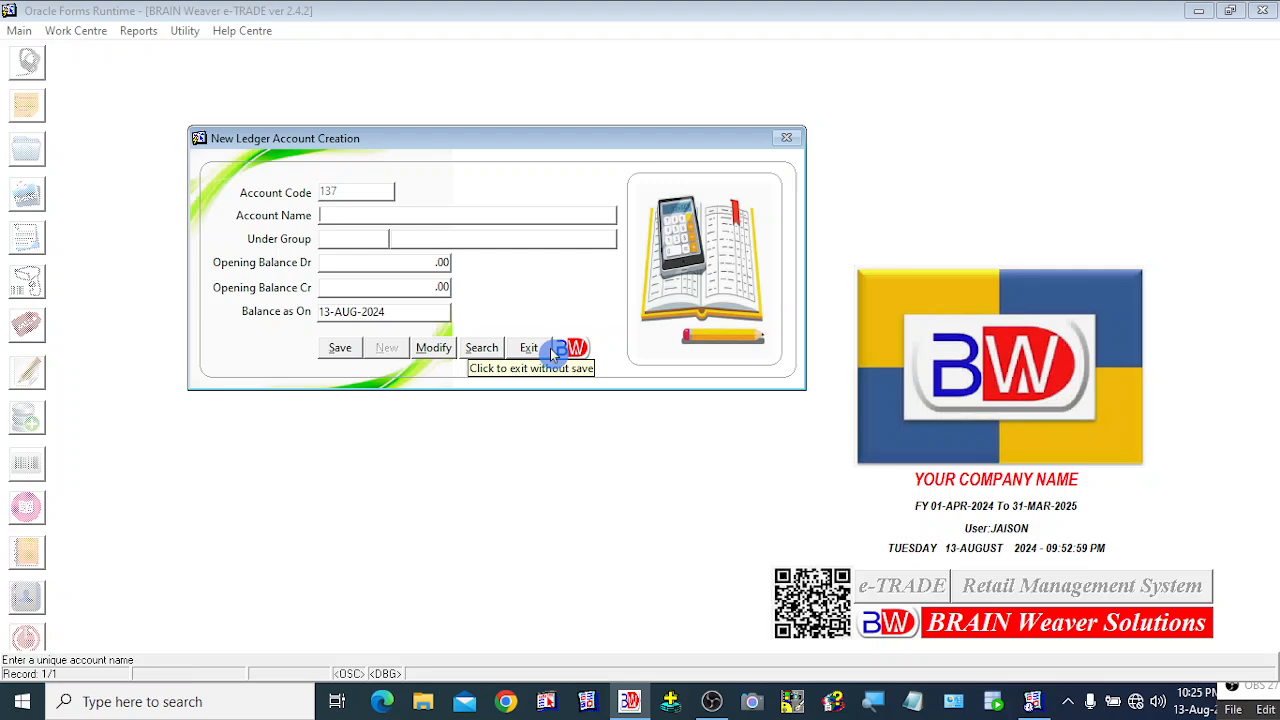
pyautogui.click(435, 350)
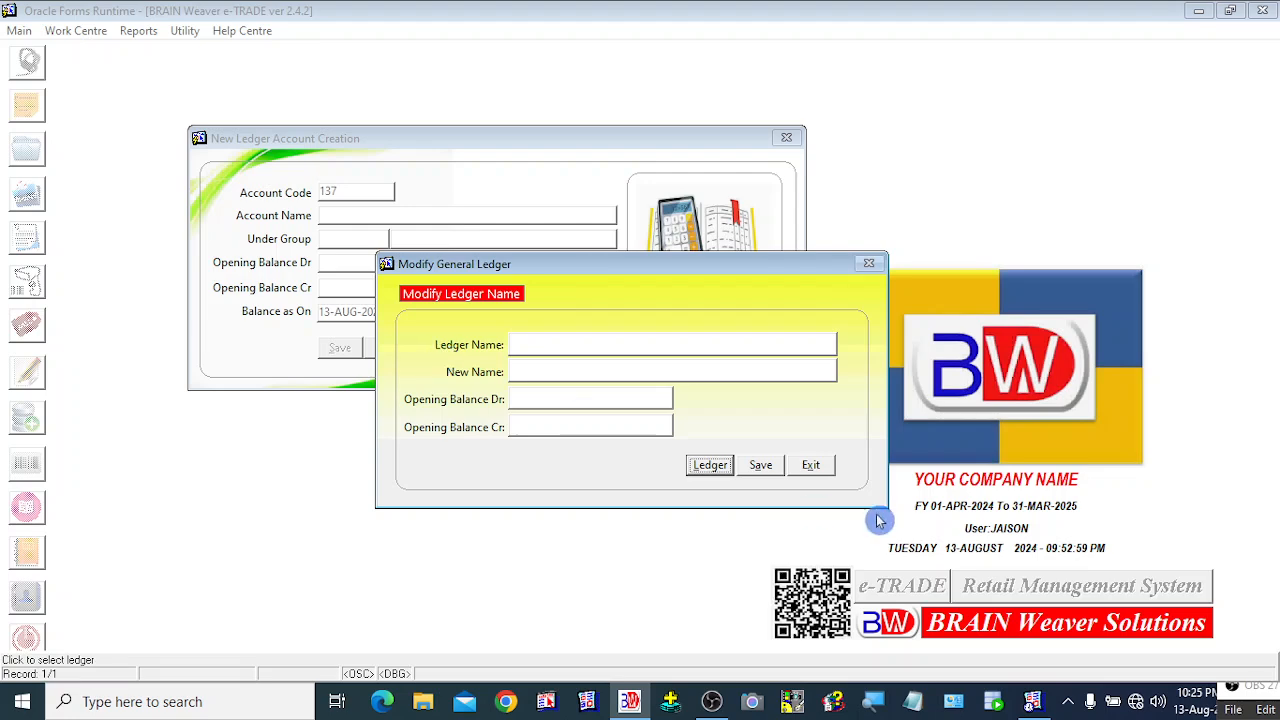
pyautogui.click(714, 466)
pyautogui.click(376, 360)
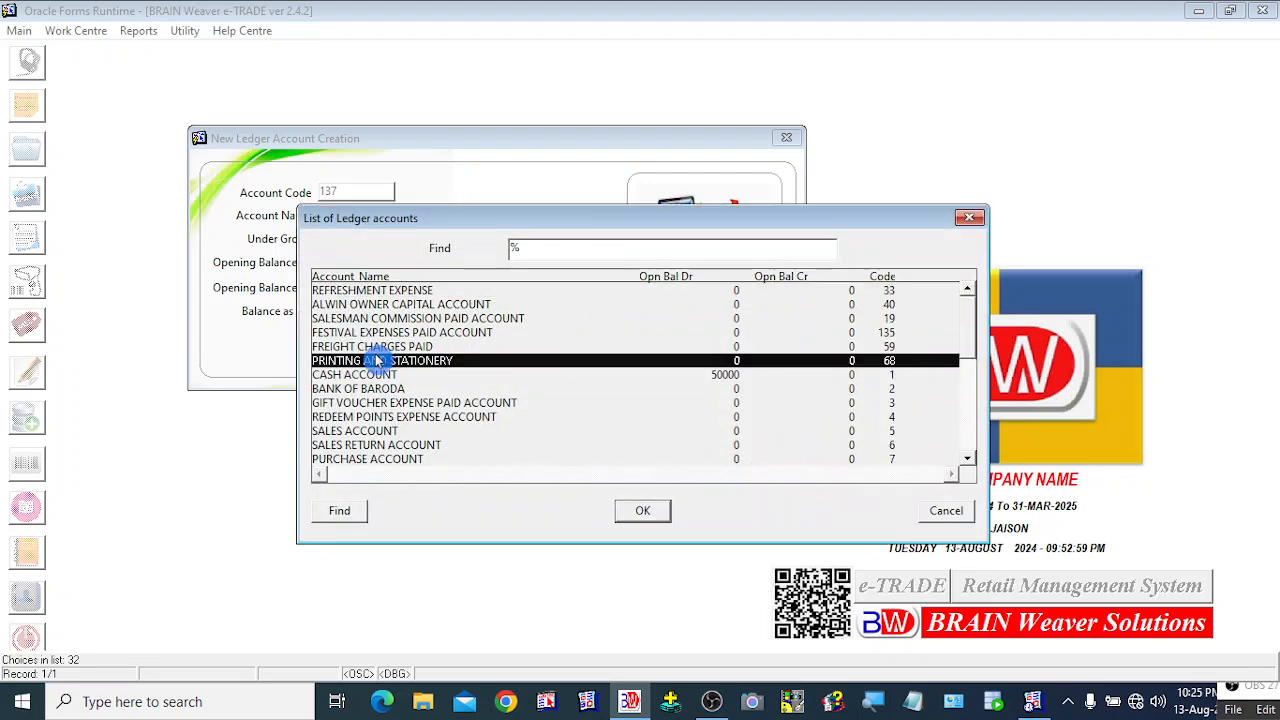
pyautogui.click(643, 518)
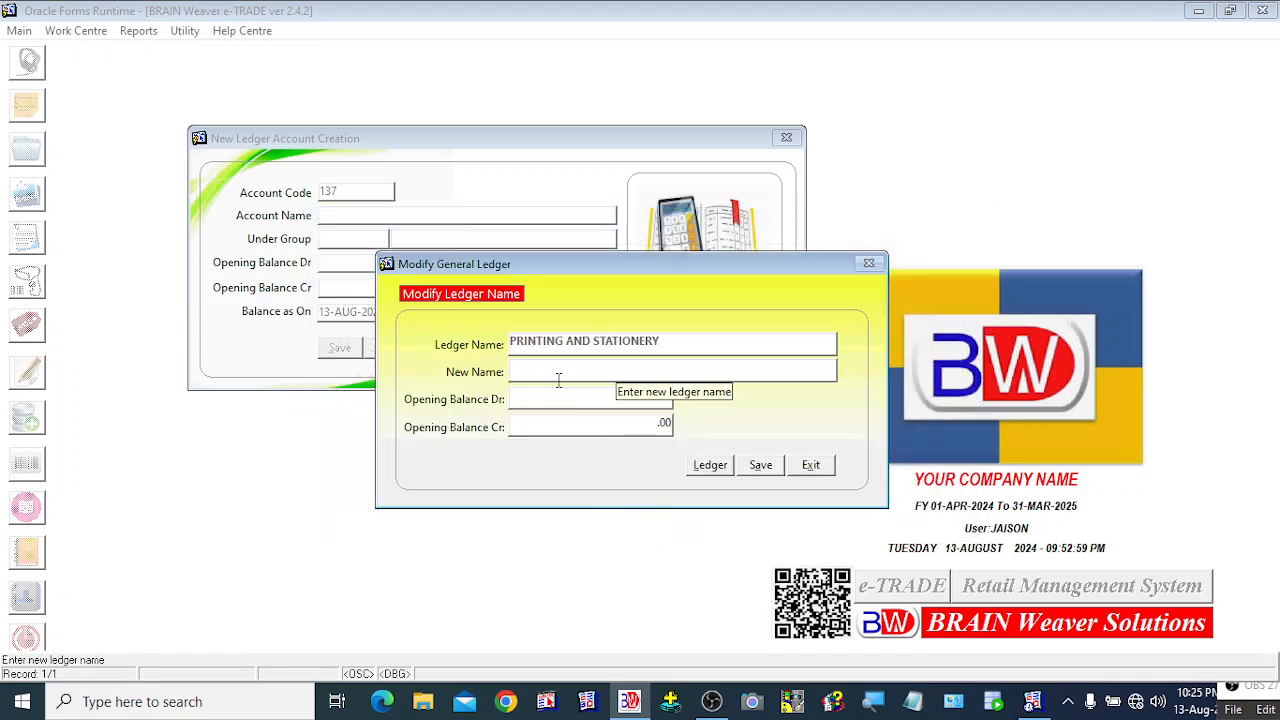
pyautogui.click(811, 466)
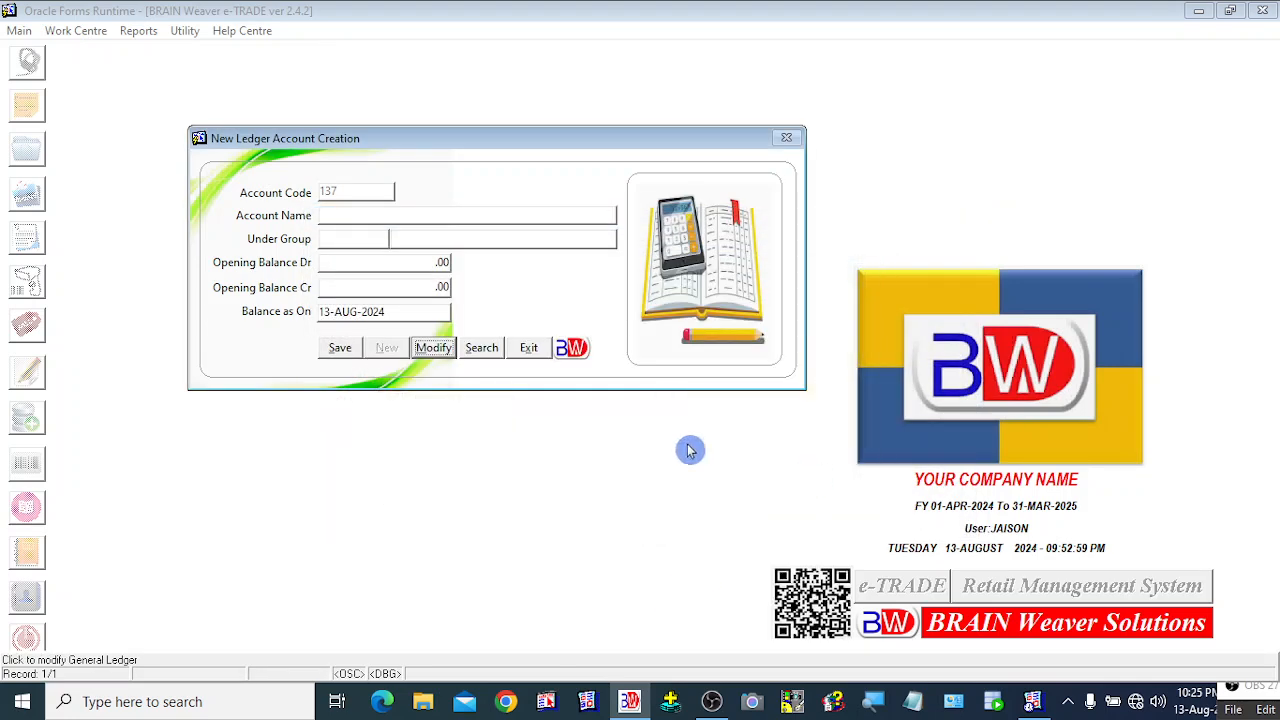
pyautogui.click(482, 348)
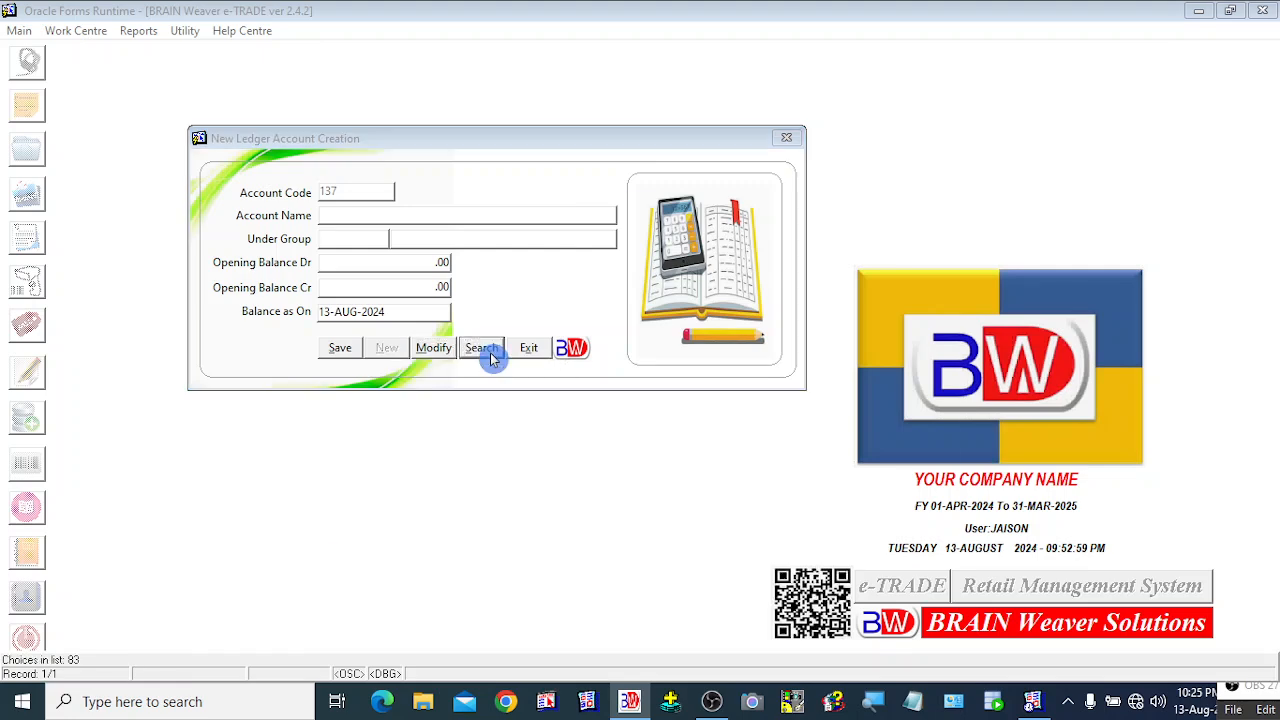
pyautogui.moveTo(616, 230); pyautogui.dragTo(688, 225)
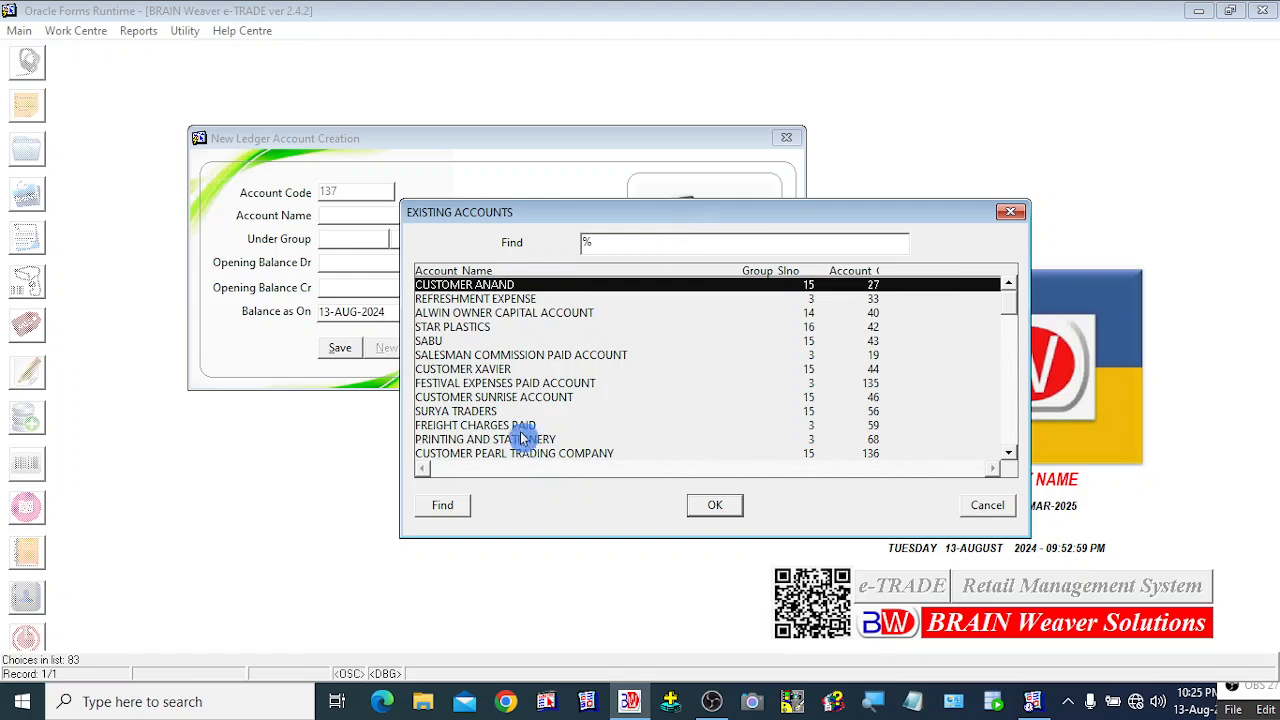
pyautogui.click(494, 384)
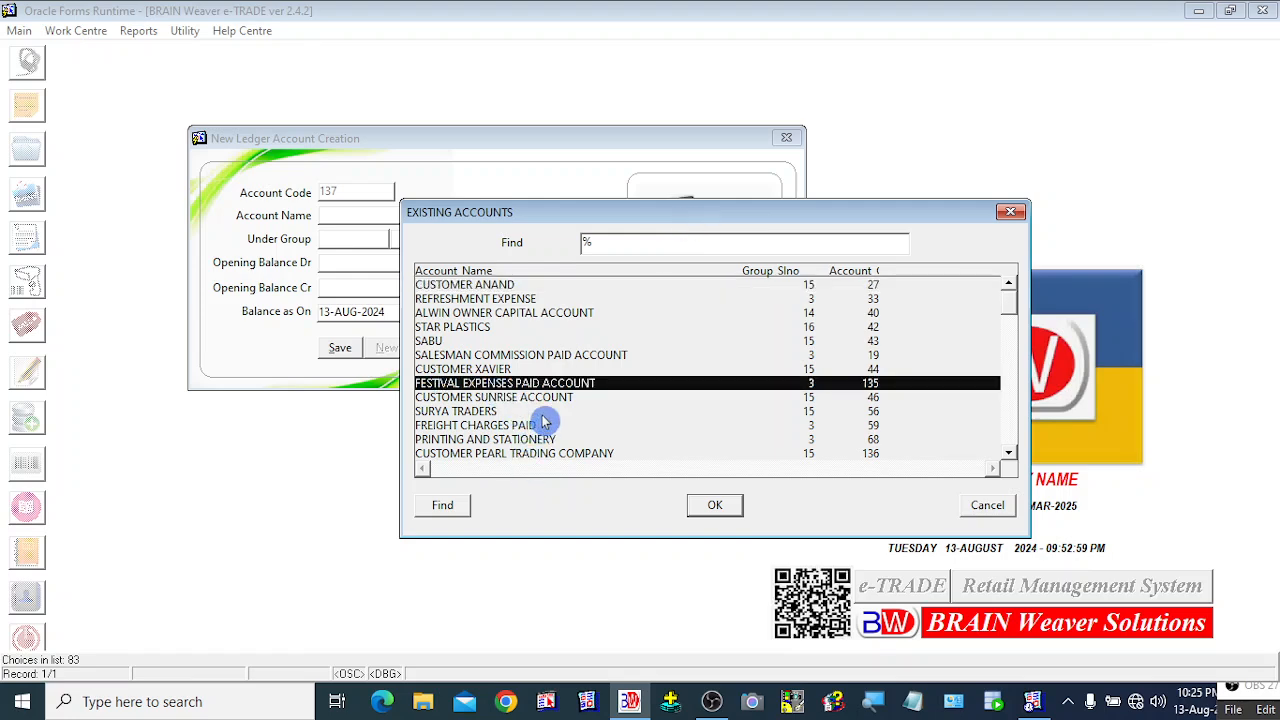
pyautogui.click(492, 328)
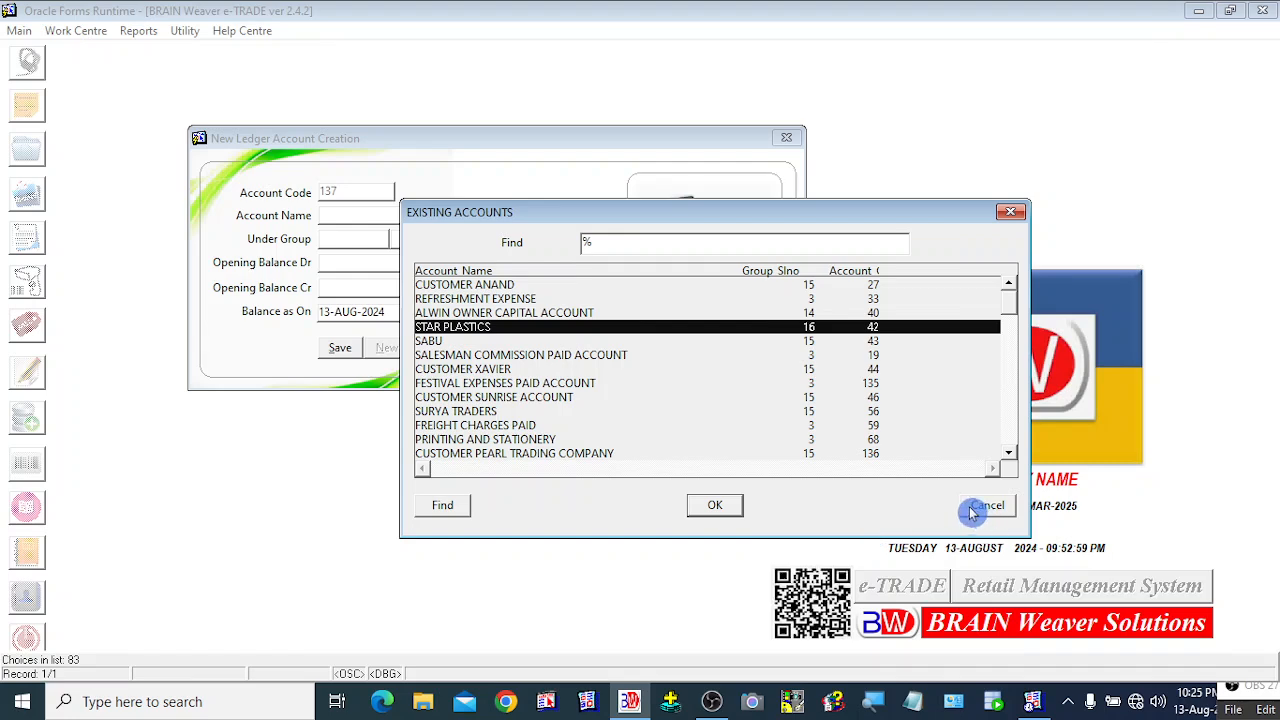
pyautogui.write('cuSTOMER s')
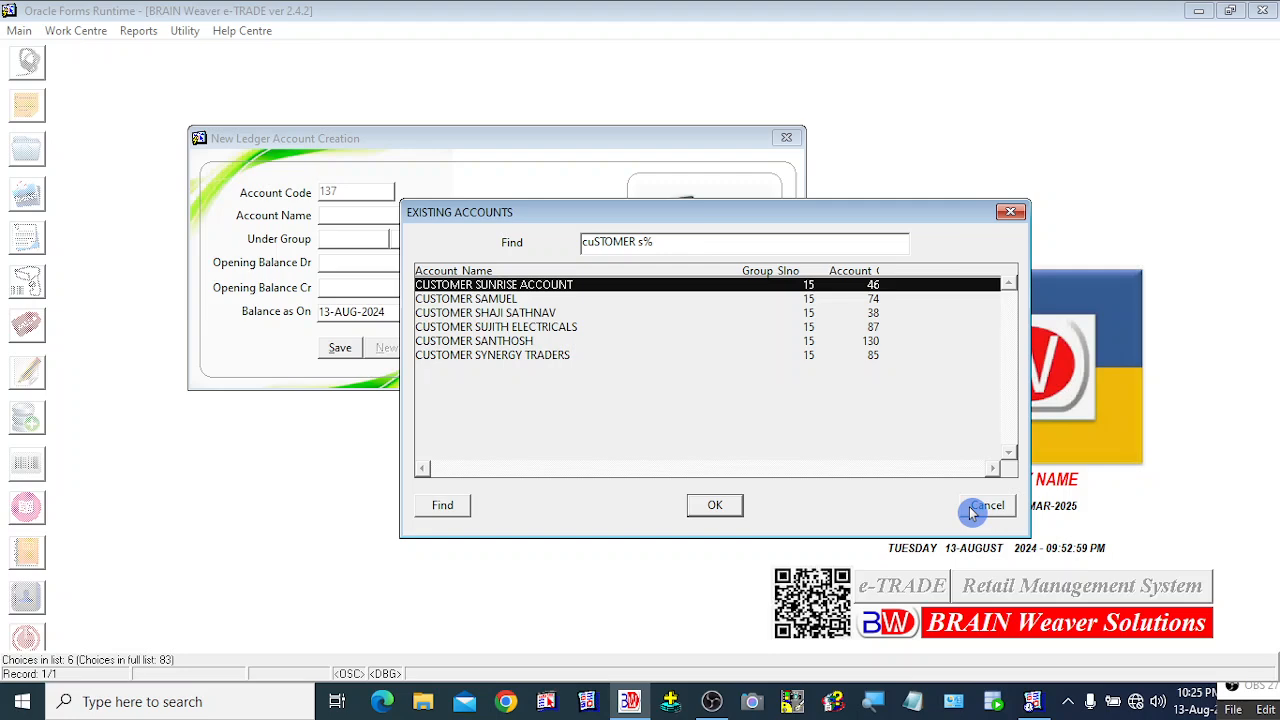
pyautogui.press('BackSpace')
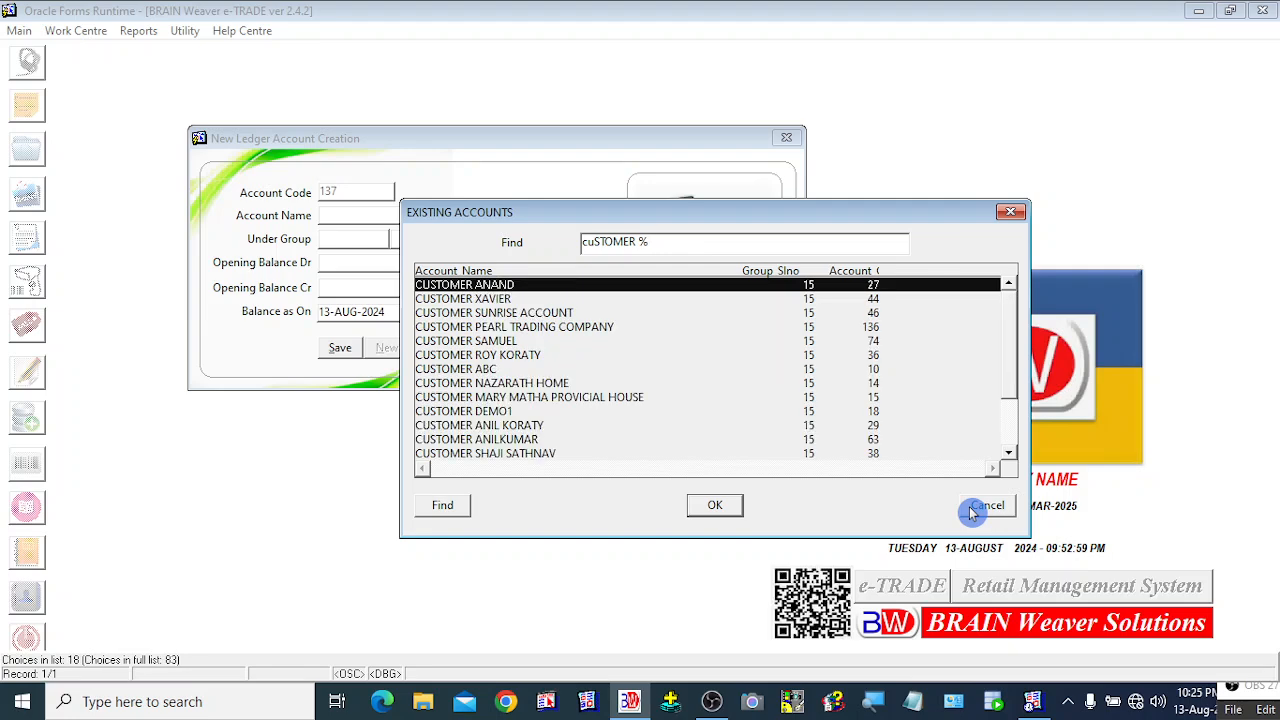
pyautogui.press('Down')
pyautogui.press('Down')
pyautogui.press('Down')
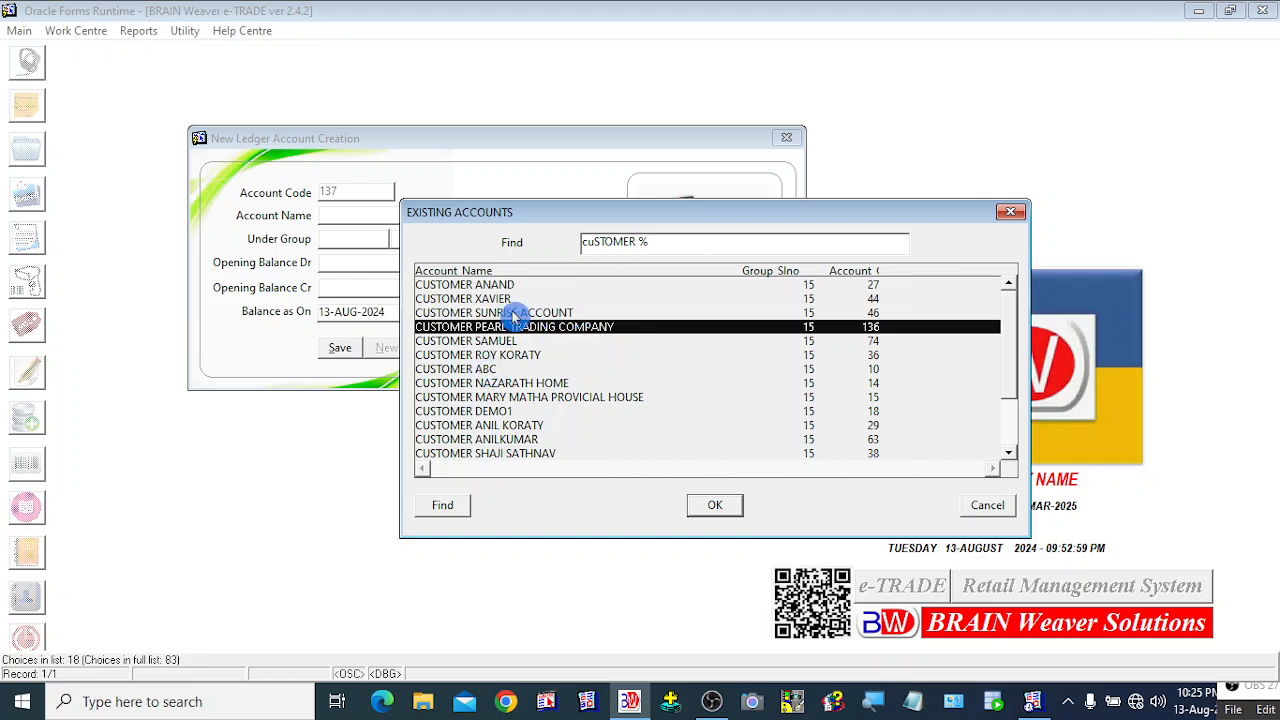
pyautogui.click(987, 504)
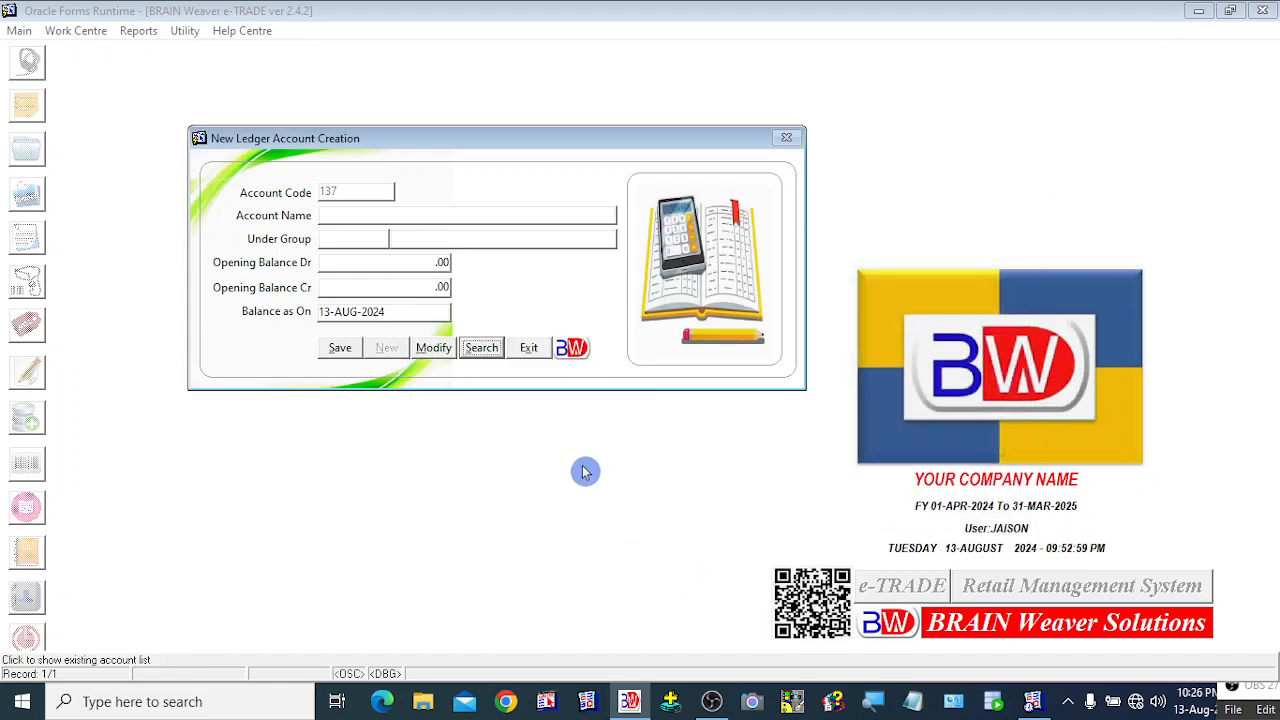
# Step: Close the ledger account form, glance at the Reports menu, then bring up the workspace quick menu
pyautogui.click(533, 352)
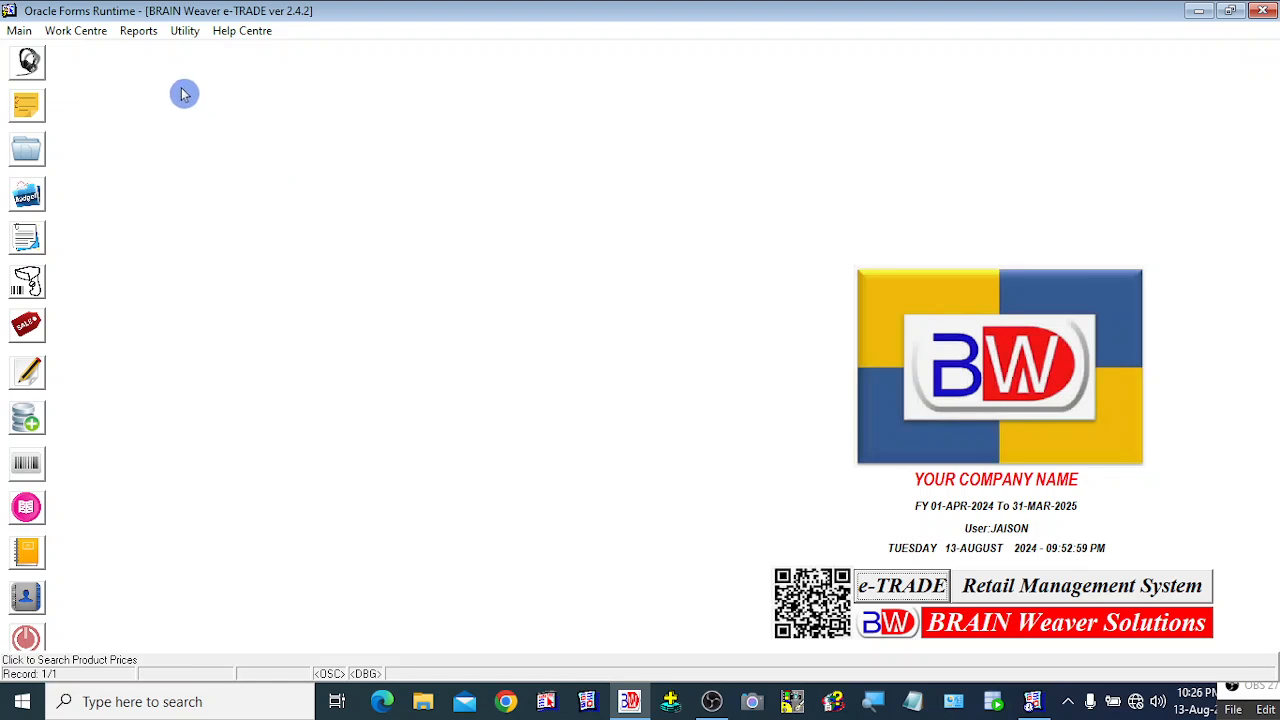
pyautogui.click(138, 31)
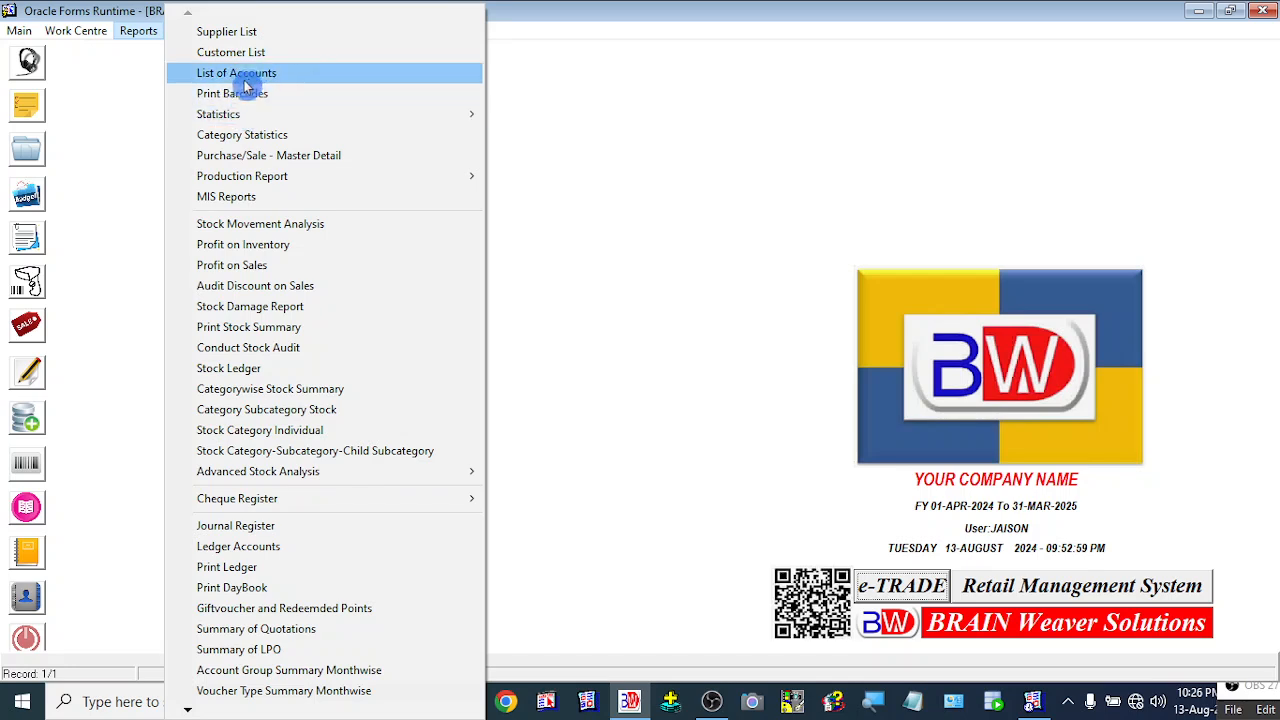
pyautogui.click(665, 253)
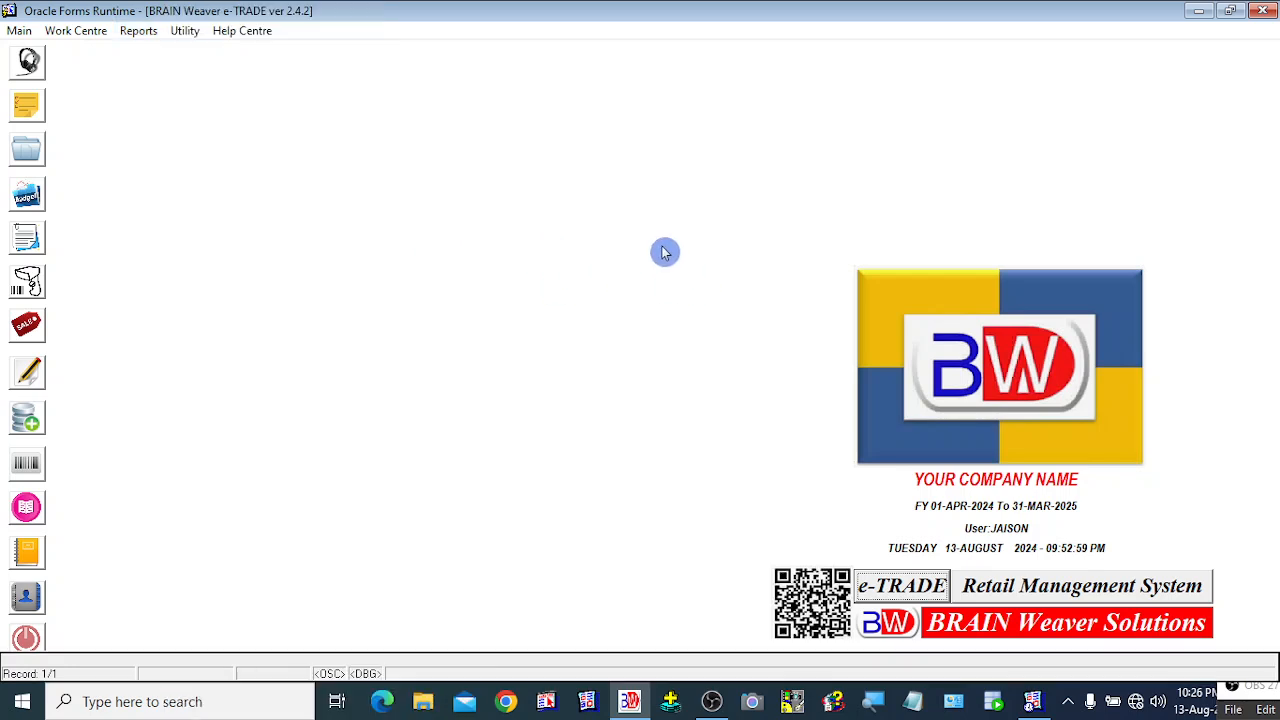
pyautogui.rightClick(190, 97)
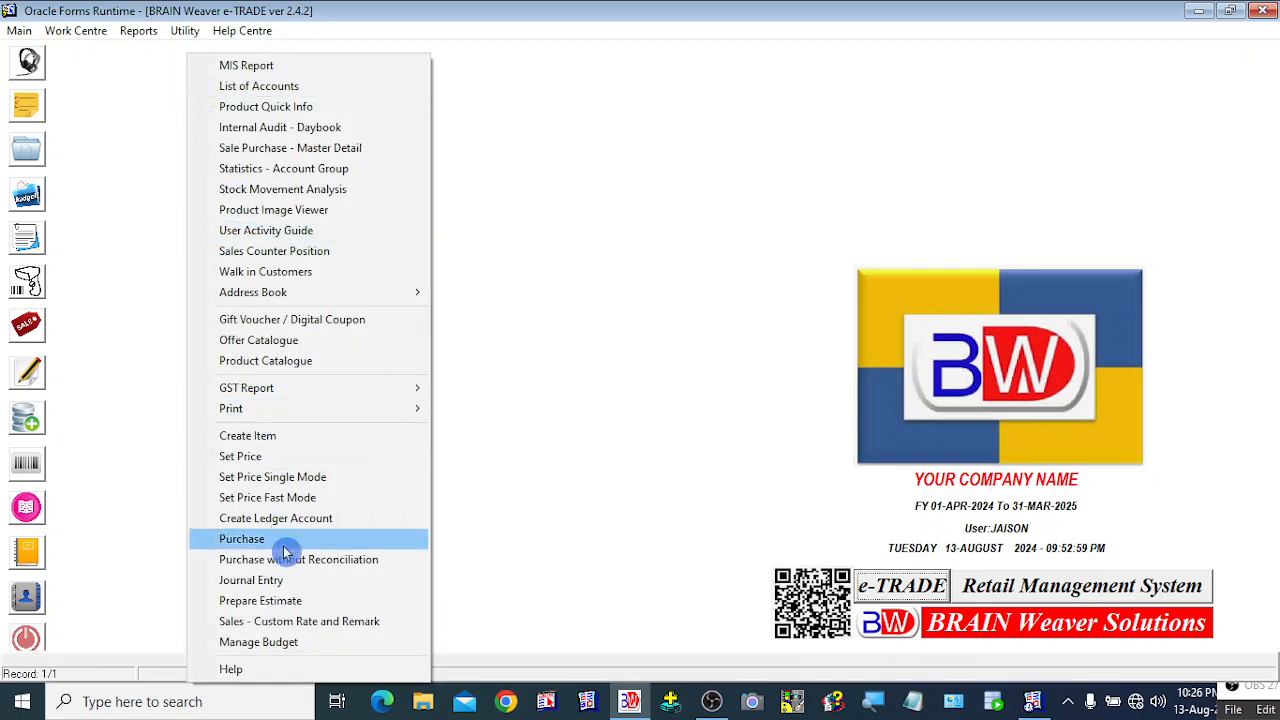
pyautogui.click(268, 94)
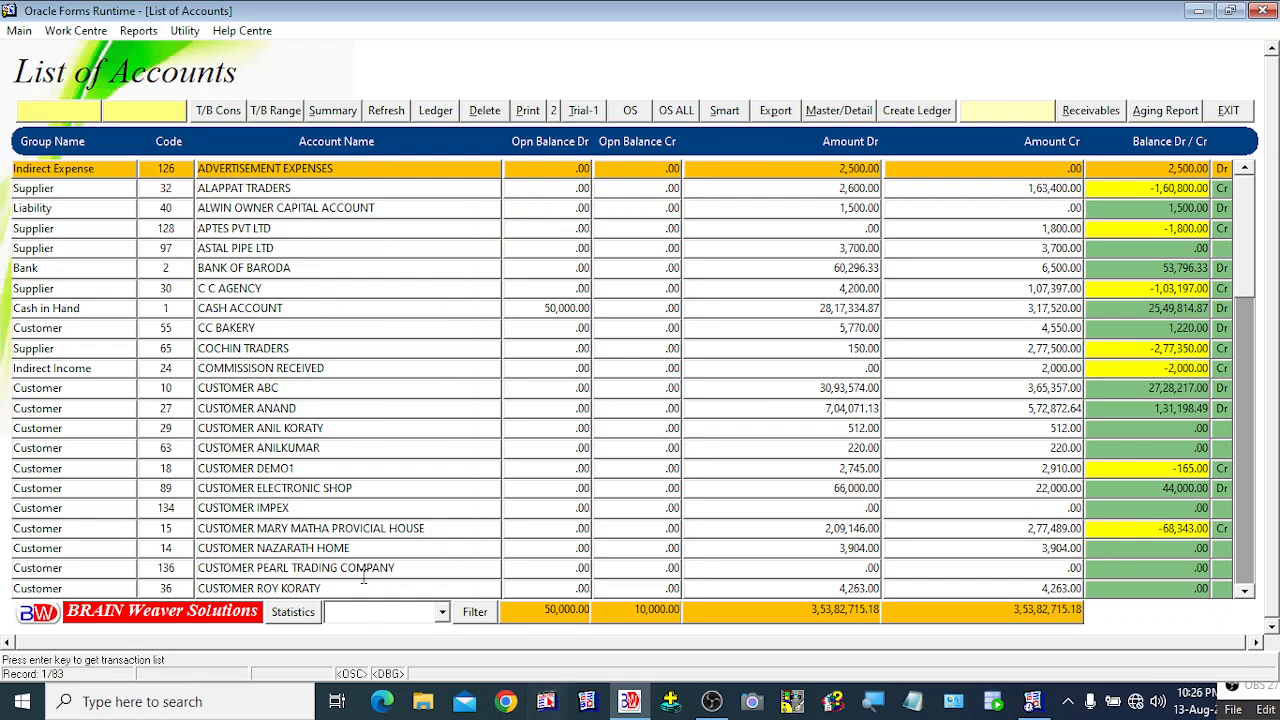
pyautogui.click(291, 508)
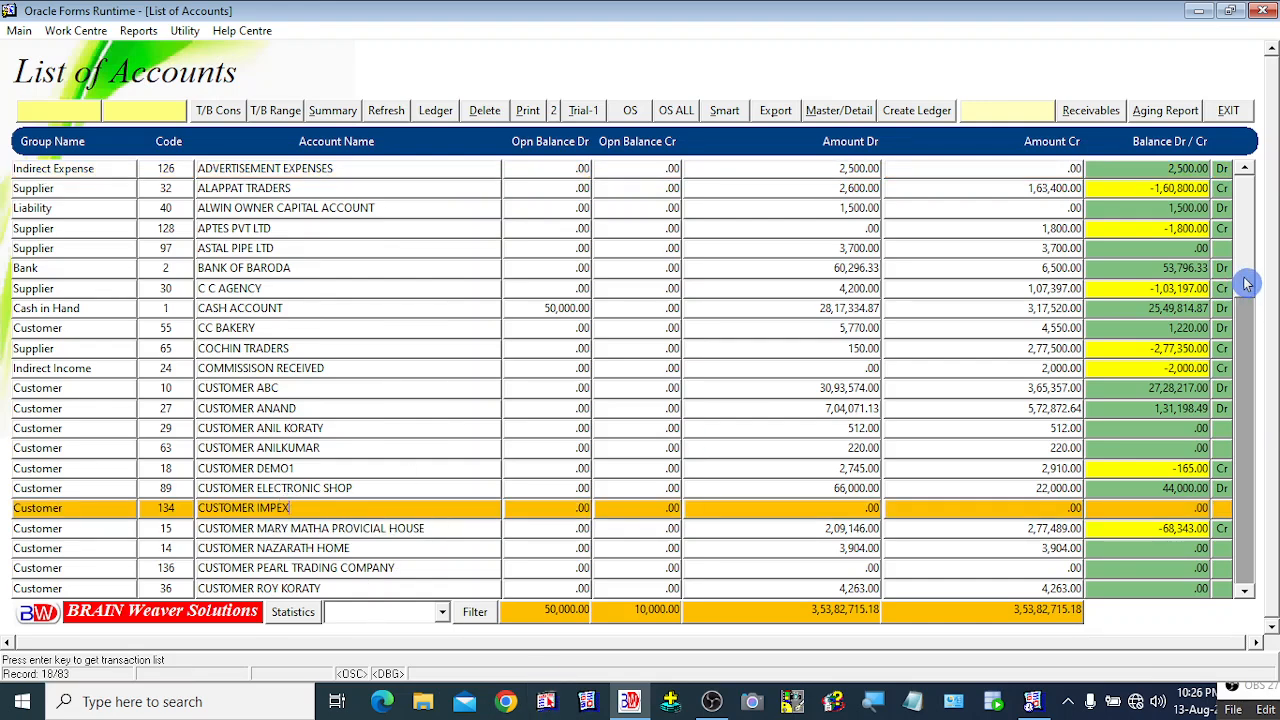
pyautogui.moveTo(1245, 280); pyautogui.dragTo(1247, 600)
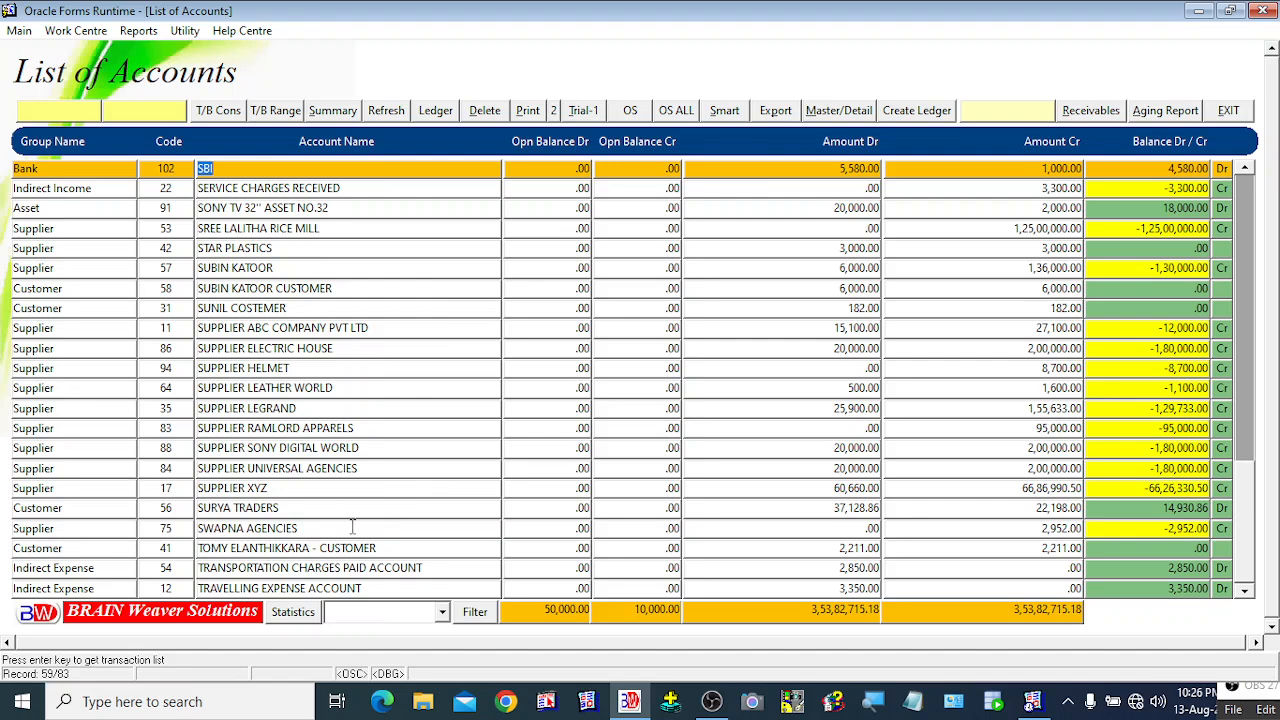
pyautogui.click(304, 490)
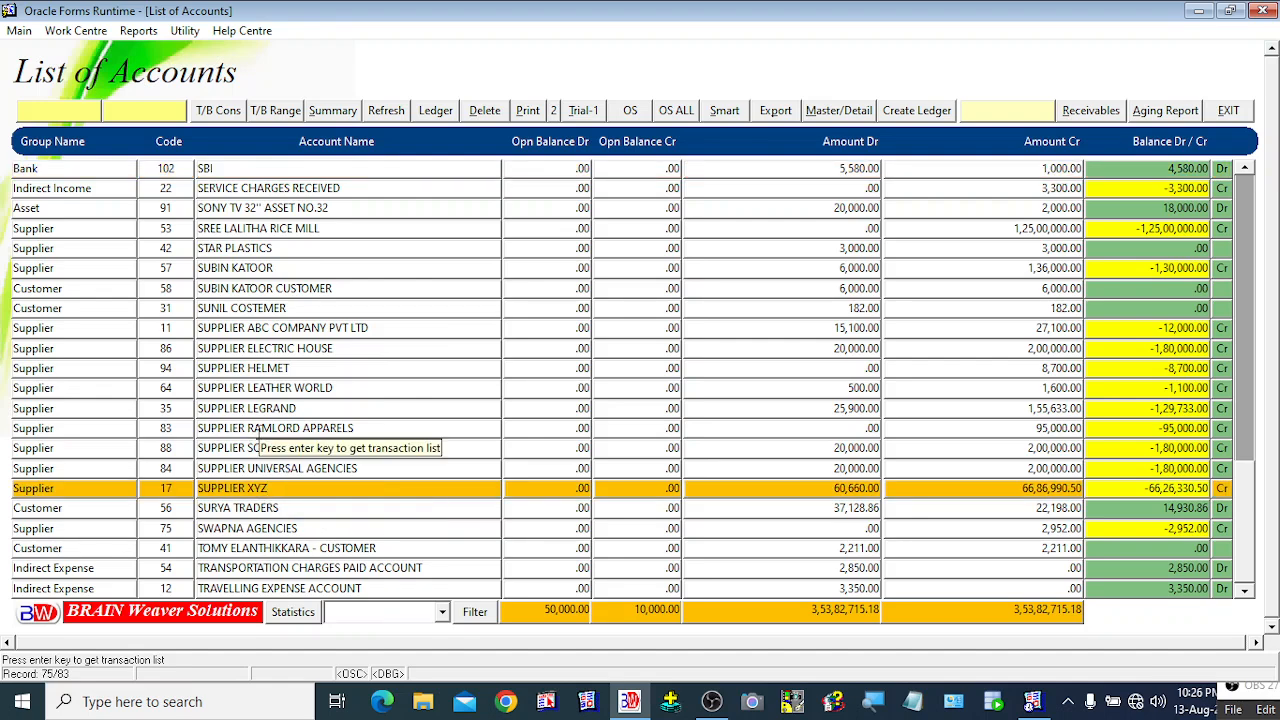
pyautogui.press('Up')
pyautogui.press('Up')
pyautogui.press('Up')
pyautogui.press('Up')
pyautogui.press('Up')
pyautogui.press('Up')
pyautogui.press('Up')
pyautogui.press('Up')
pyautogui.press('Up')
pyautogui.press('Up')
pyautogui.press('Up')
pyautogui.press('Up')
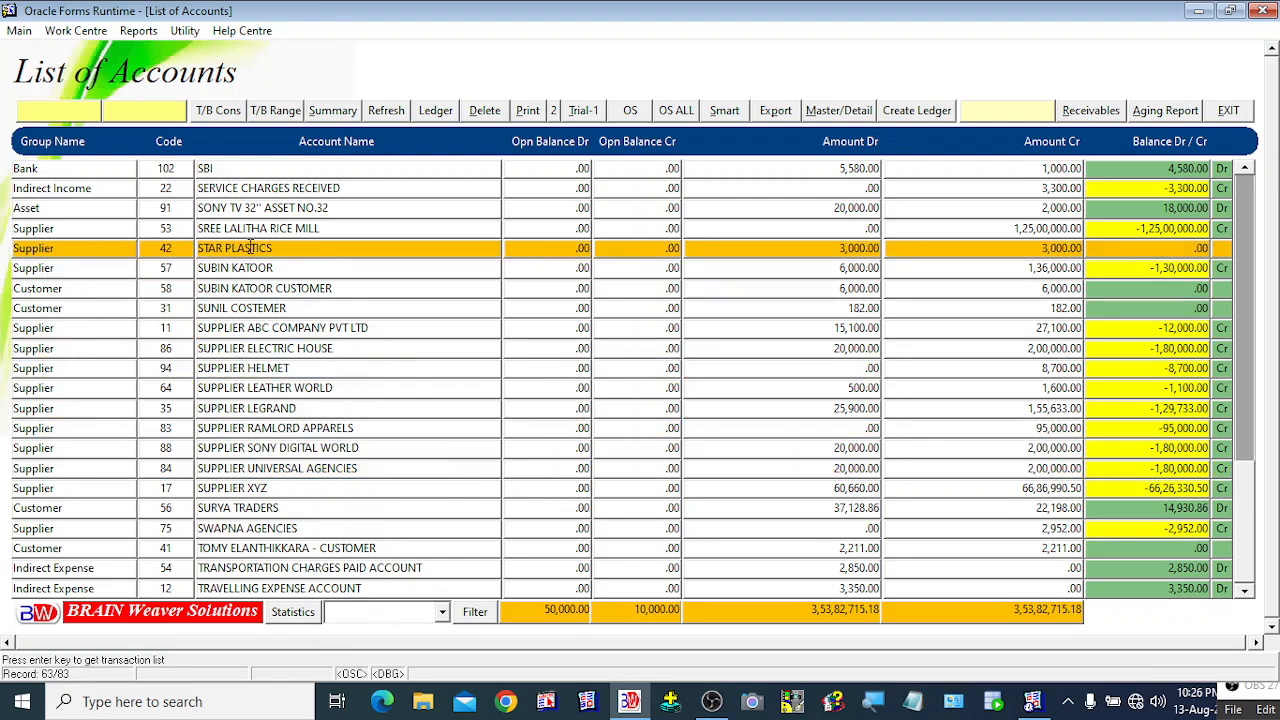
pyautogui.press('Up')
pyautogui.press('Up')
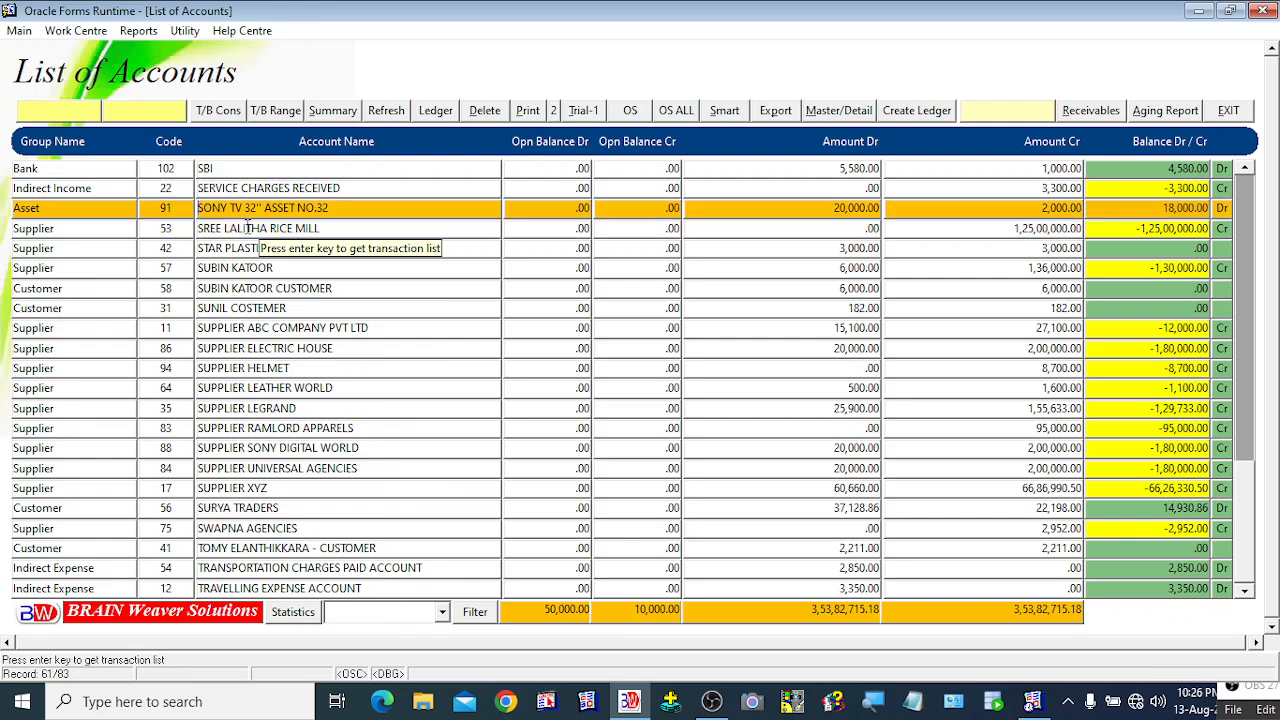
pyautogui.press('Up')
pyautogui.press('Up')
pyautogui.press('Up')
pyautogui.press('Up')
pyautogui.press('Up')
pyautogui.press('Up')
pyautogui.press('Up')
pyautogui.press('Up')
pyautogui.press('Up')
pyautogui.press('Up')
pyautogui.press('Up')
pyautogui.press('Up')
pyautogui.press('Up')
pyautogui.press('Up')
pyautogui.press('Up')
pyautogui.press('Up')
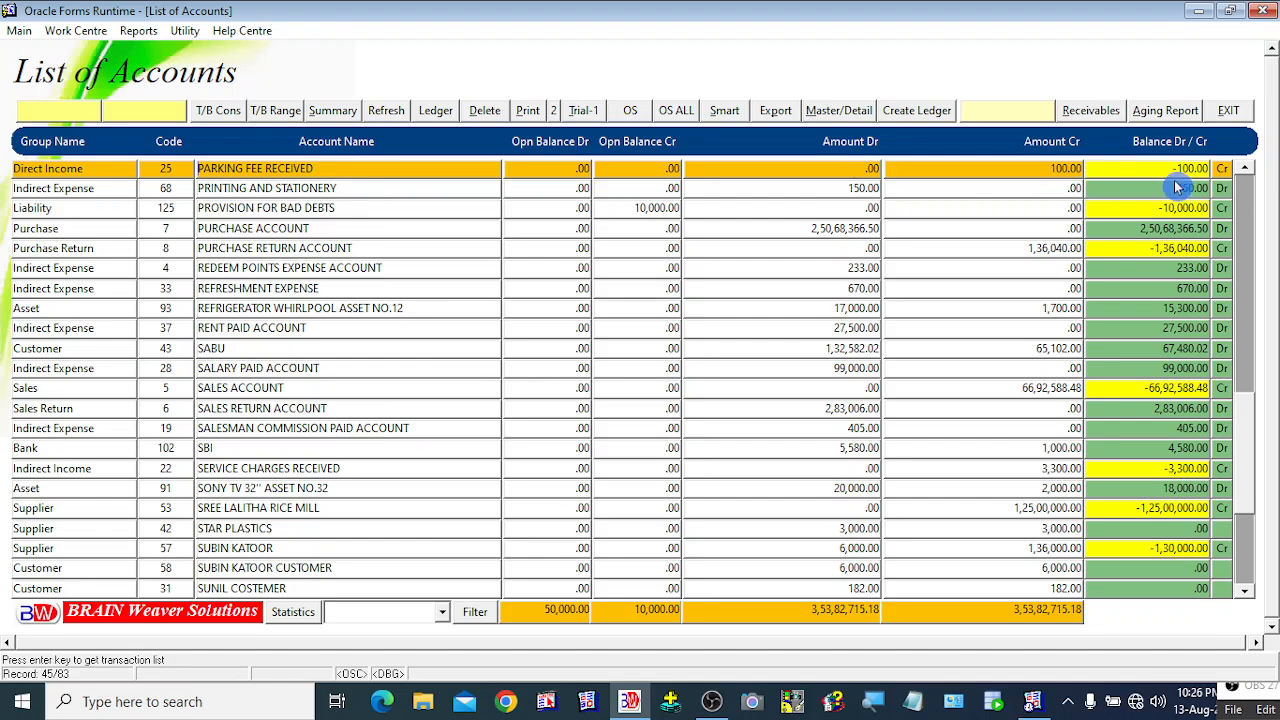
pyautogui.click(1063, 188)
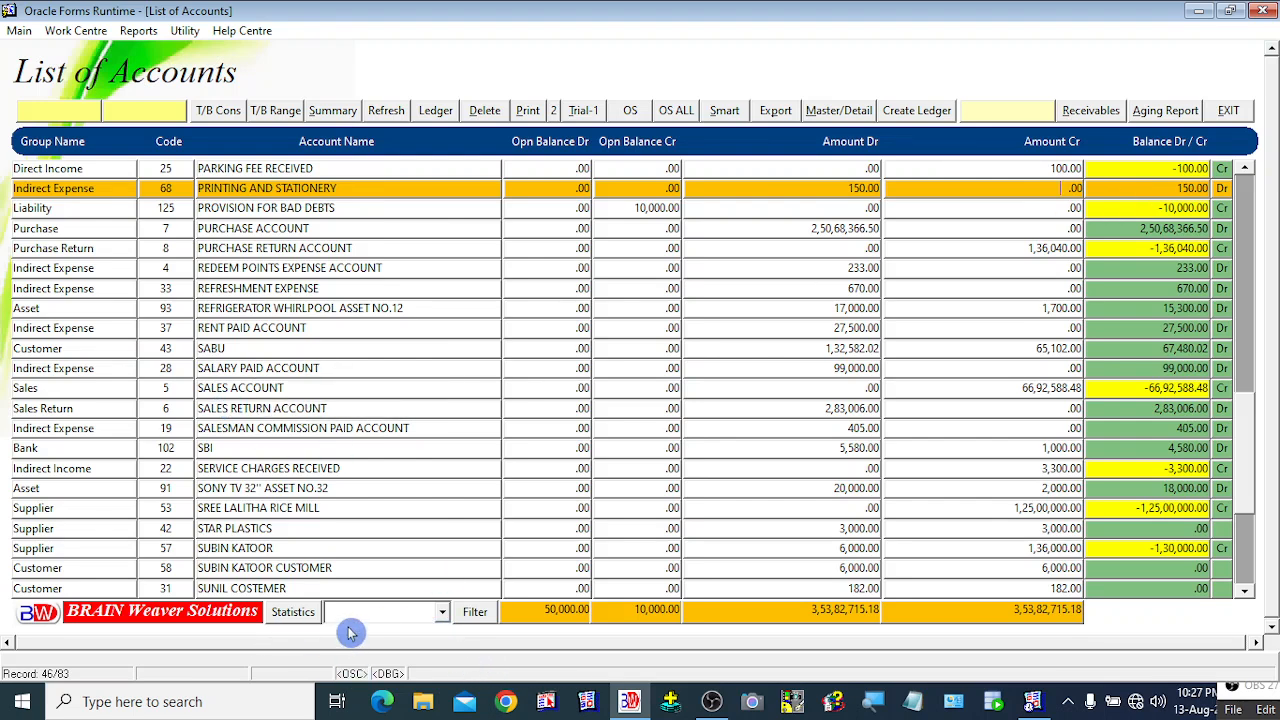
pyautogui.click(226, 348)
pyautogui.click(238, 270)
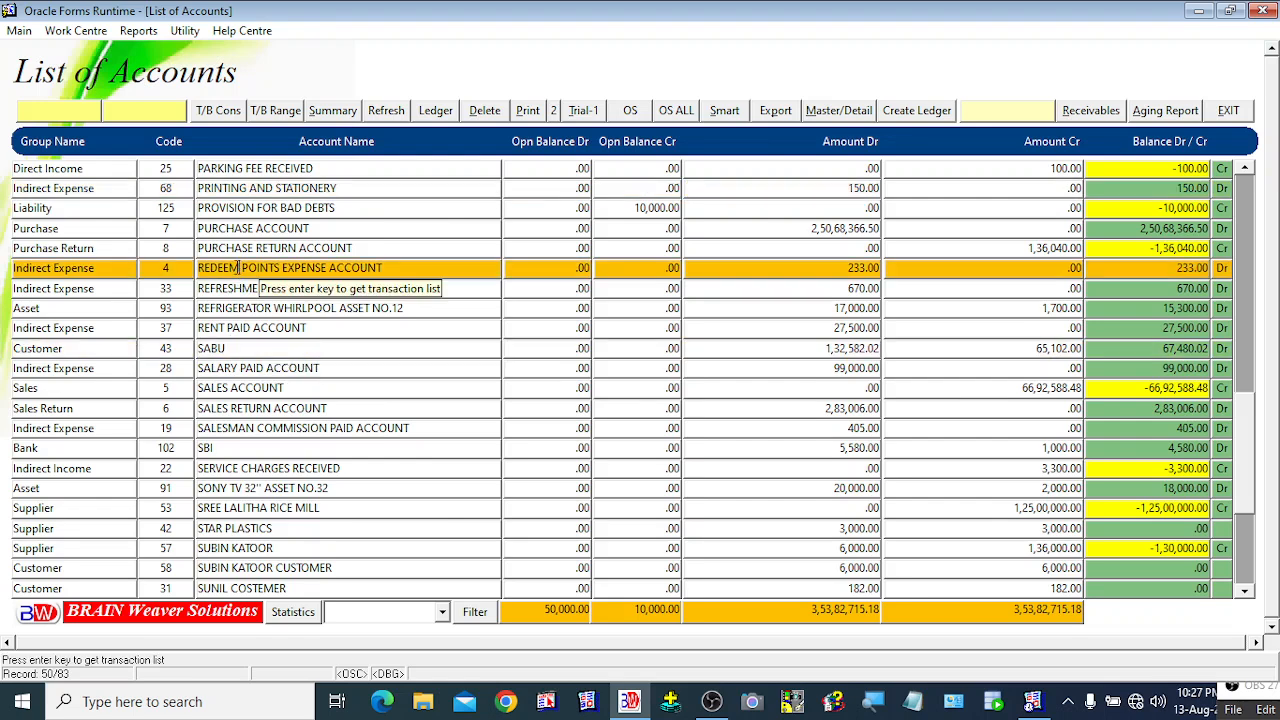
pyautogui.click(236, 248)
pyautogui.click(234, 228)
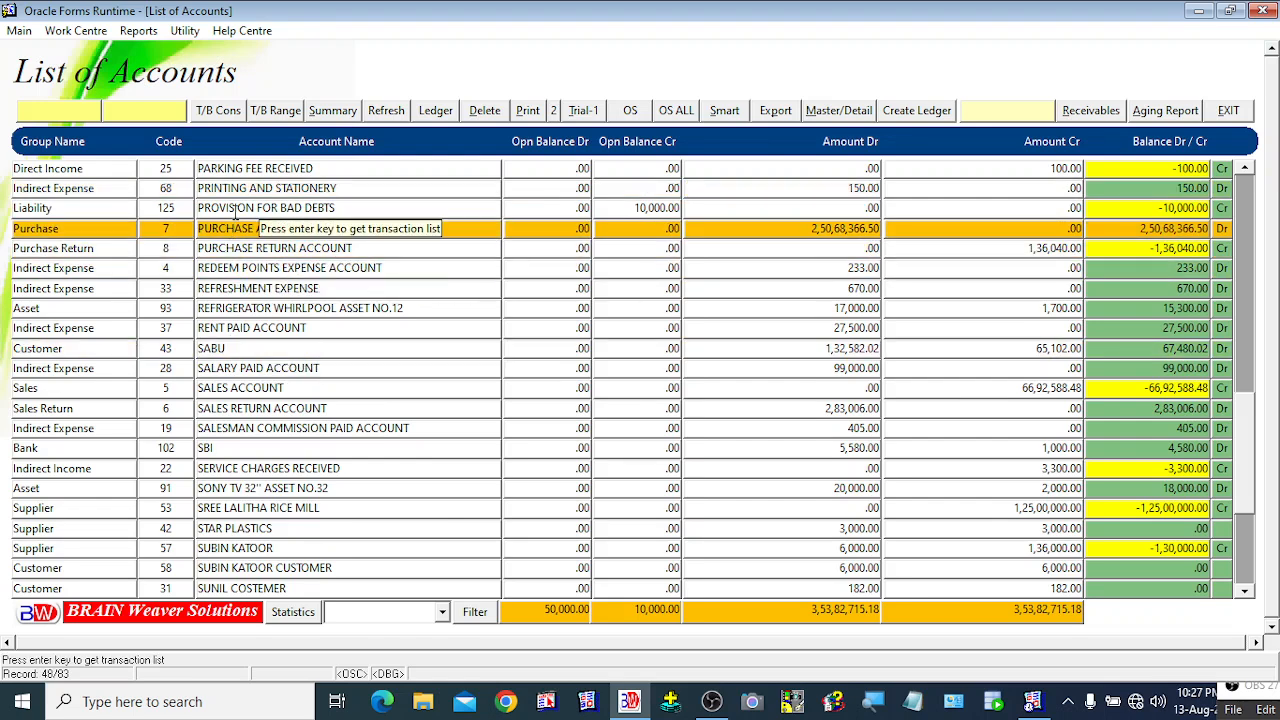
pyautogui.click(233, 208)
pyautogui.click(227, 188)
pyautogui.click(225, 169)
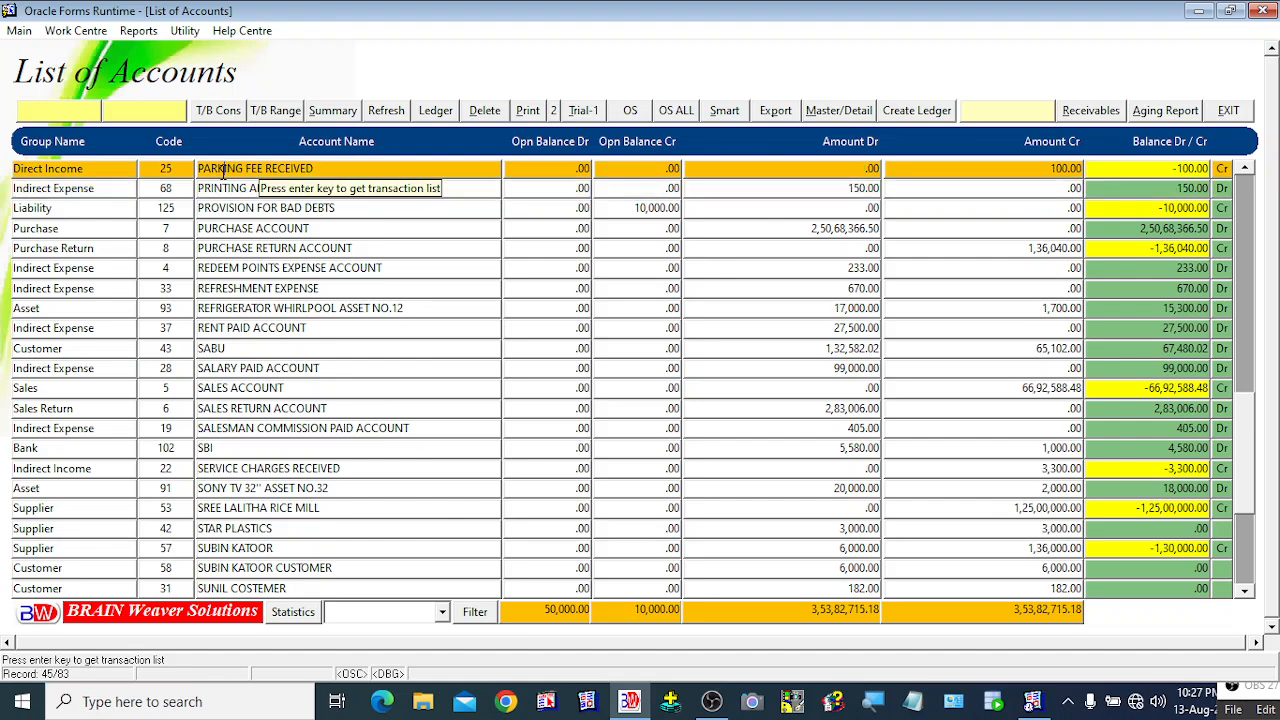
pyautogui.click(231, 410)
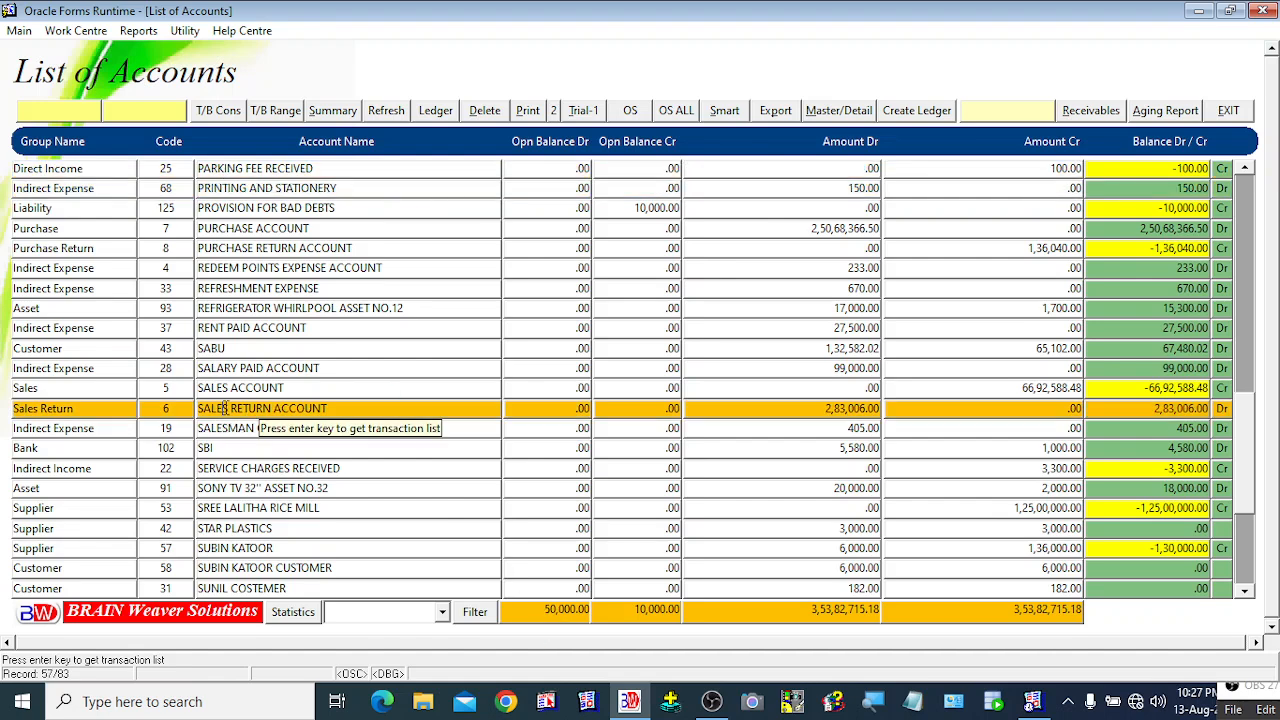
# Step: Filter the List of Accounts to the Customer account group
pyautogui.click(443, 612)
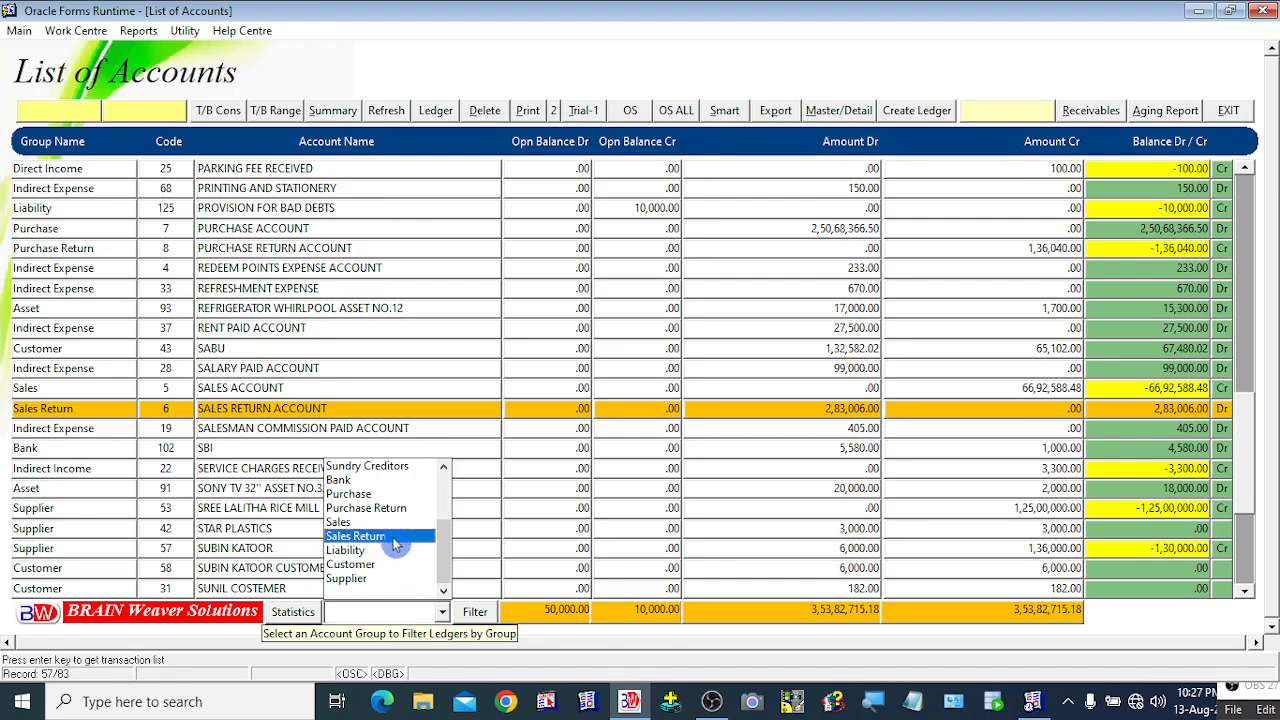
pyautogui.scroll(3, 385, 538)
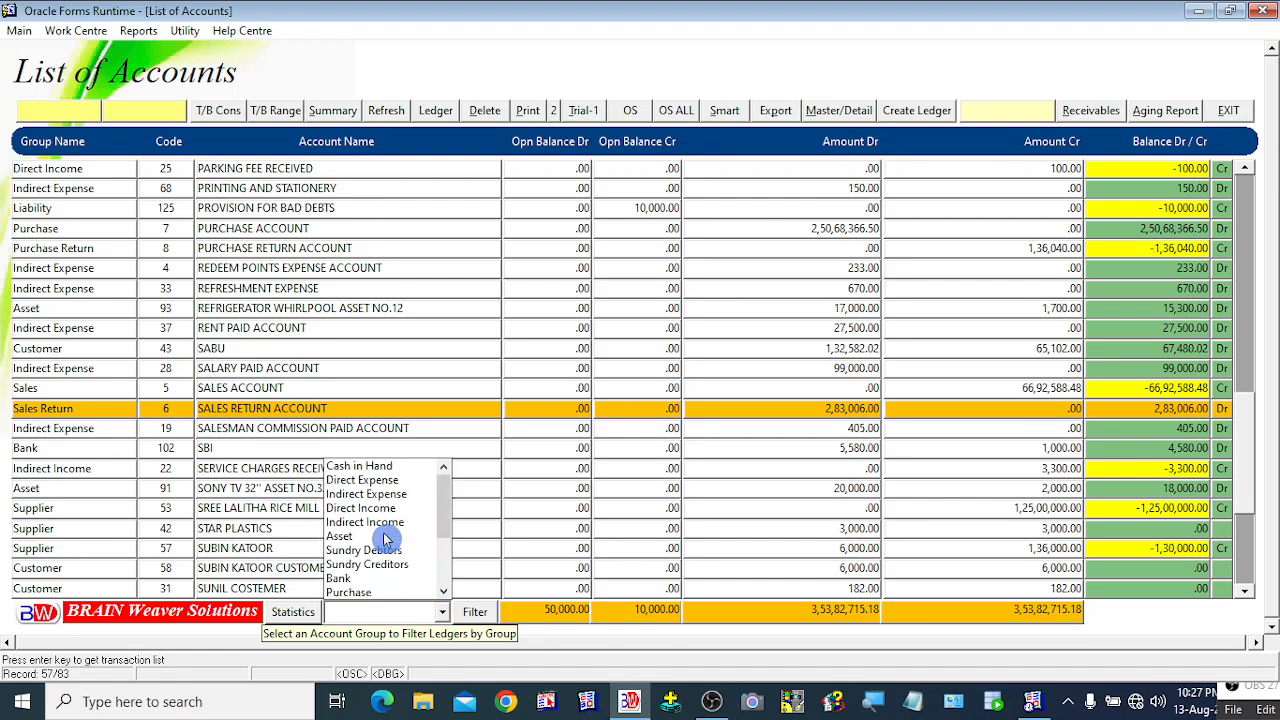
pyautogui.scroll(-1, 377, 571)
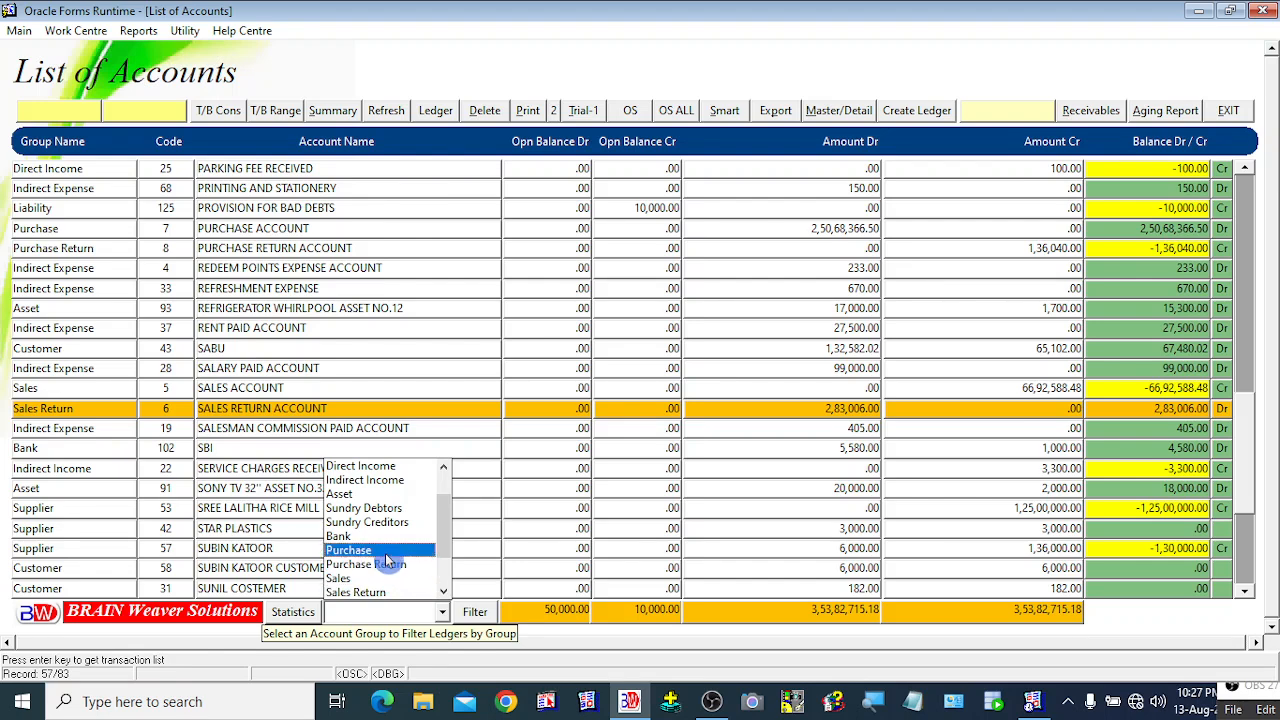
pyautogui.scroll(1, 387, 556)
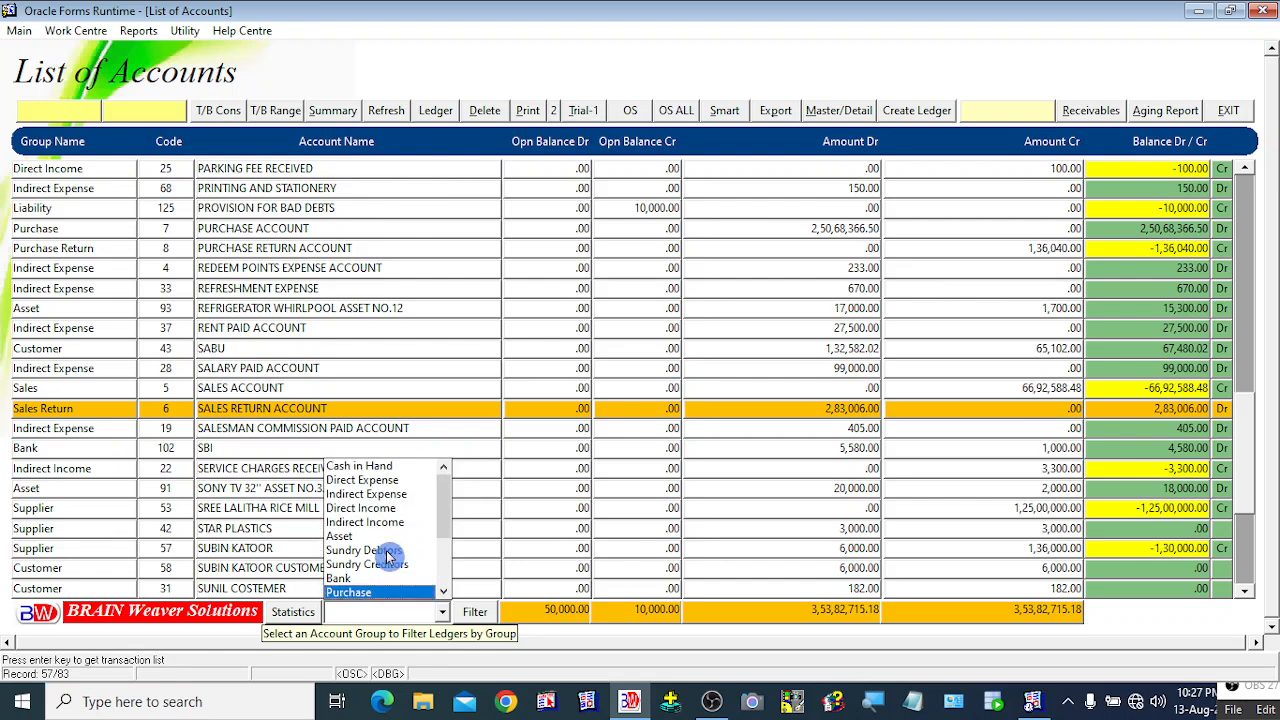
pyautogui.click(446, 598)
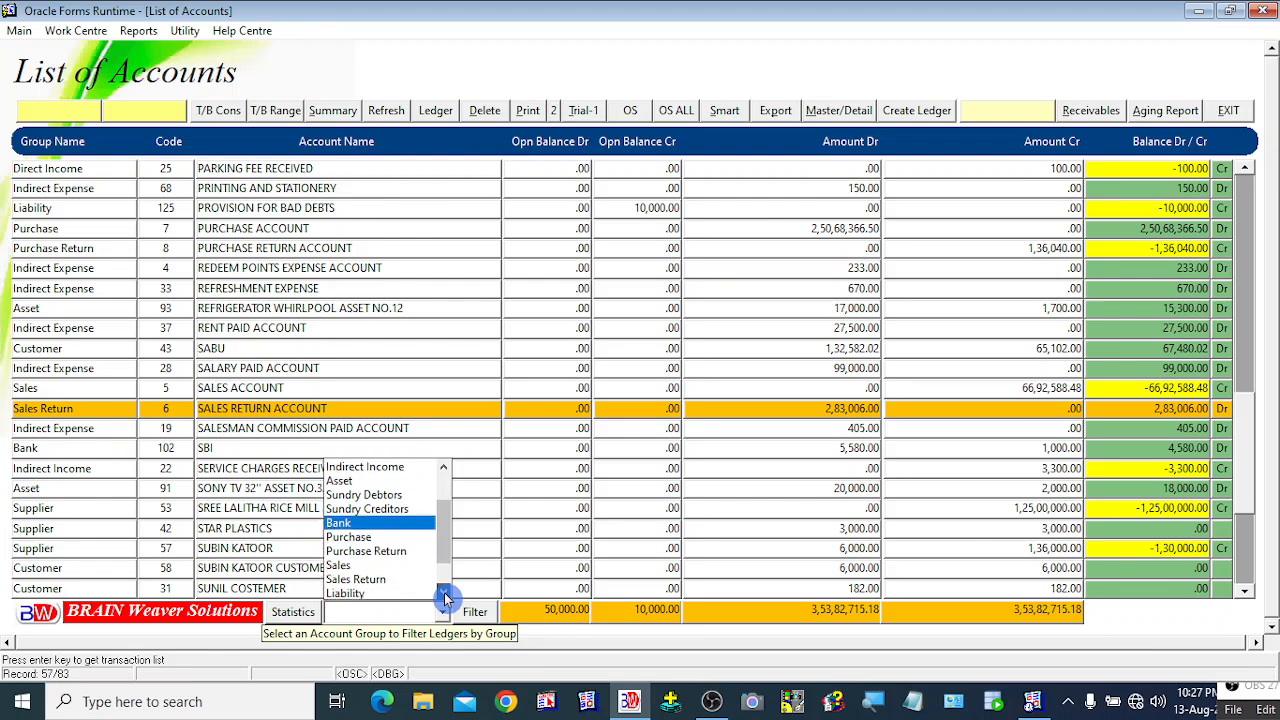
pyautogui.click(446, 598)
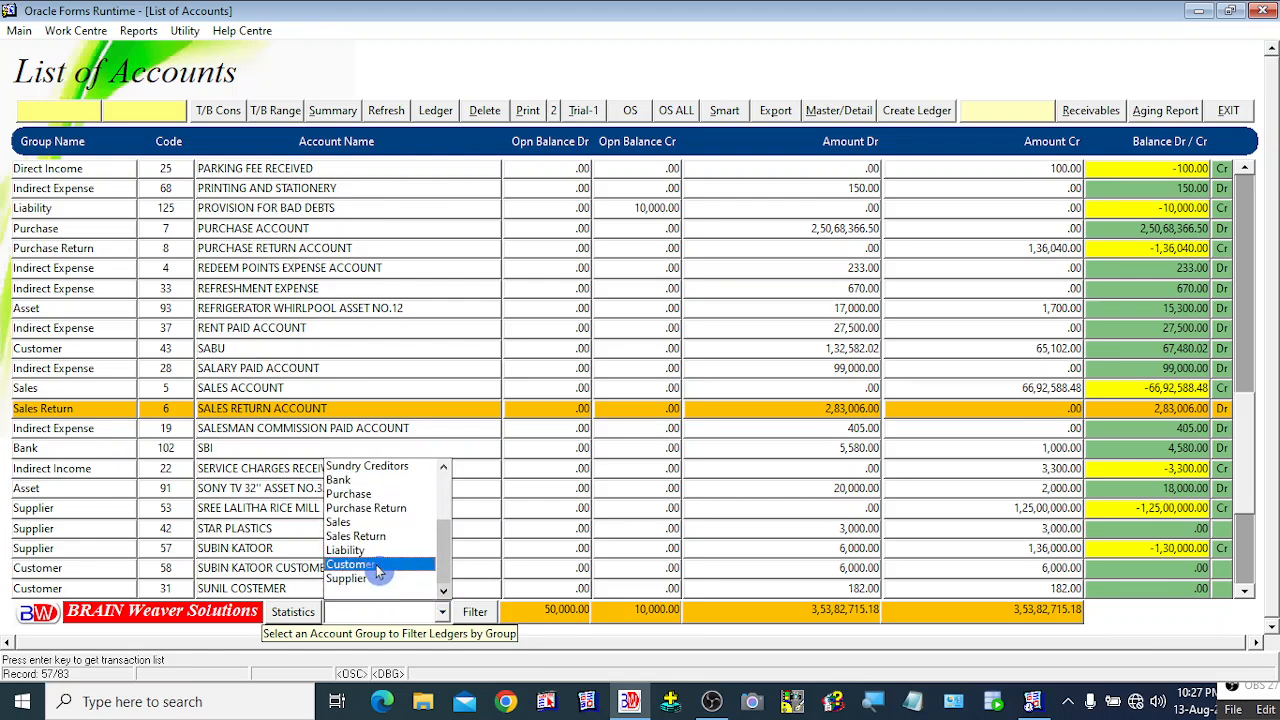
pyautogui.click(378, 566)
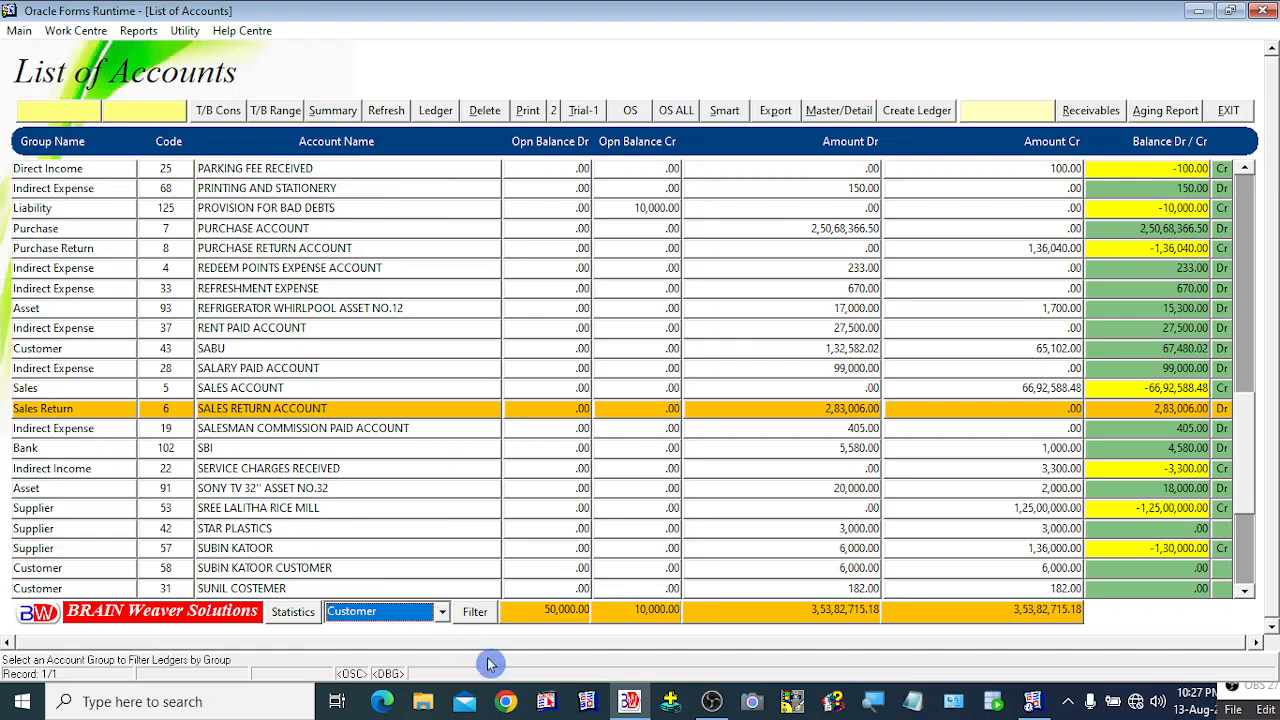
pyautogui.click(442, 614)
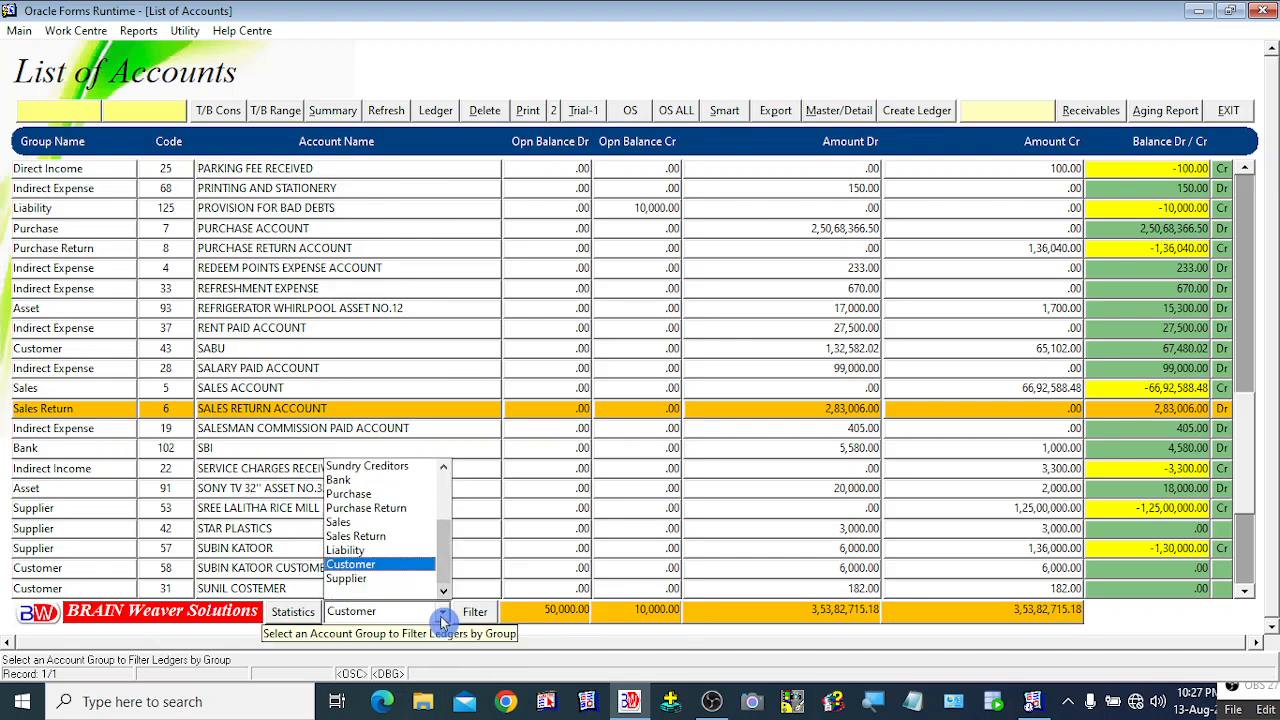
pyautogui.click(380, 564)
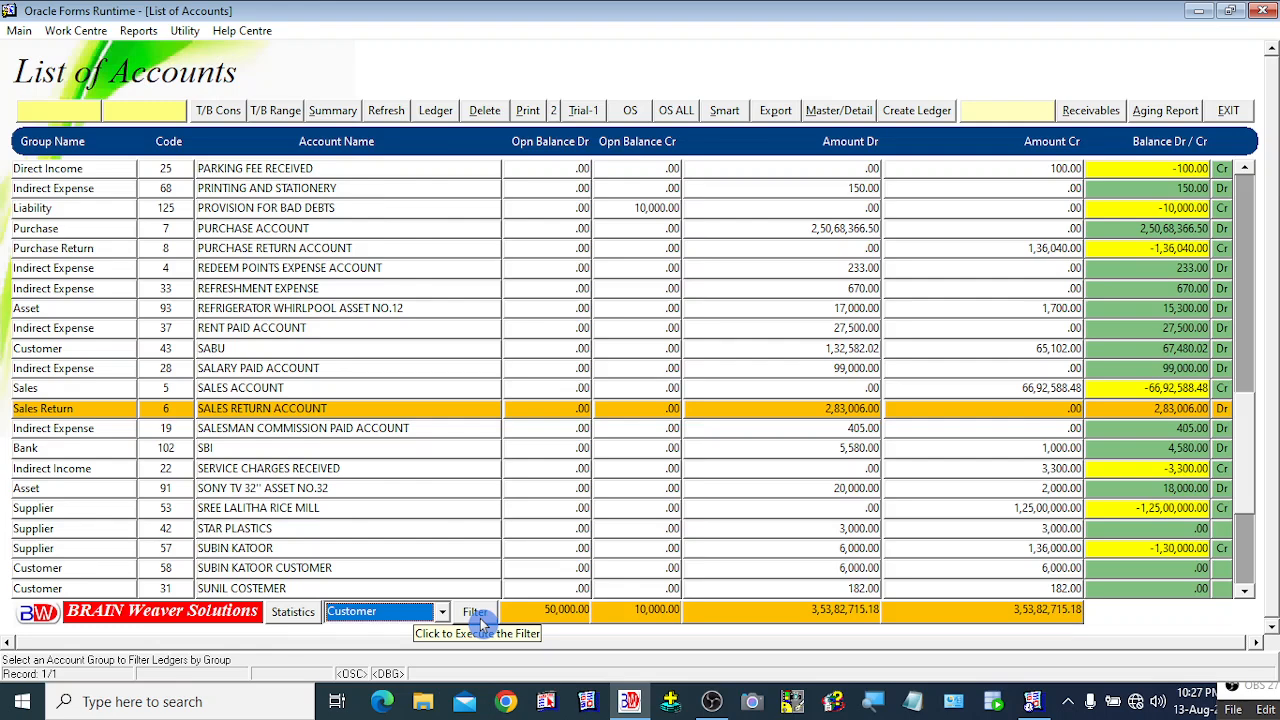
pyautogui.click(476, 613)
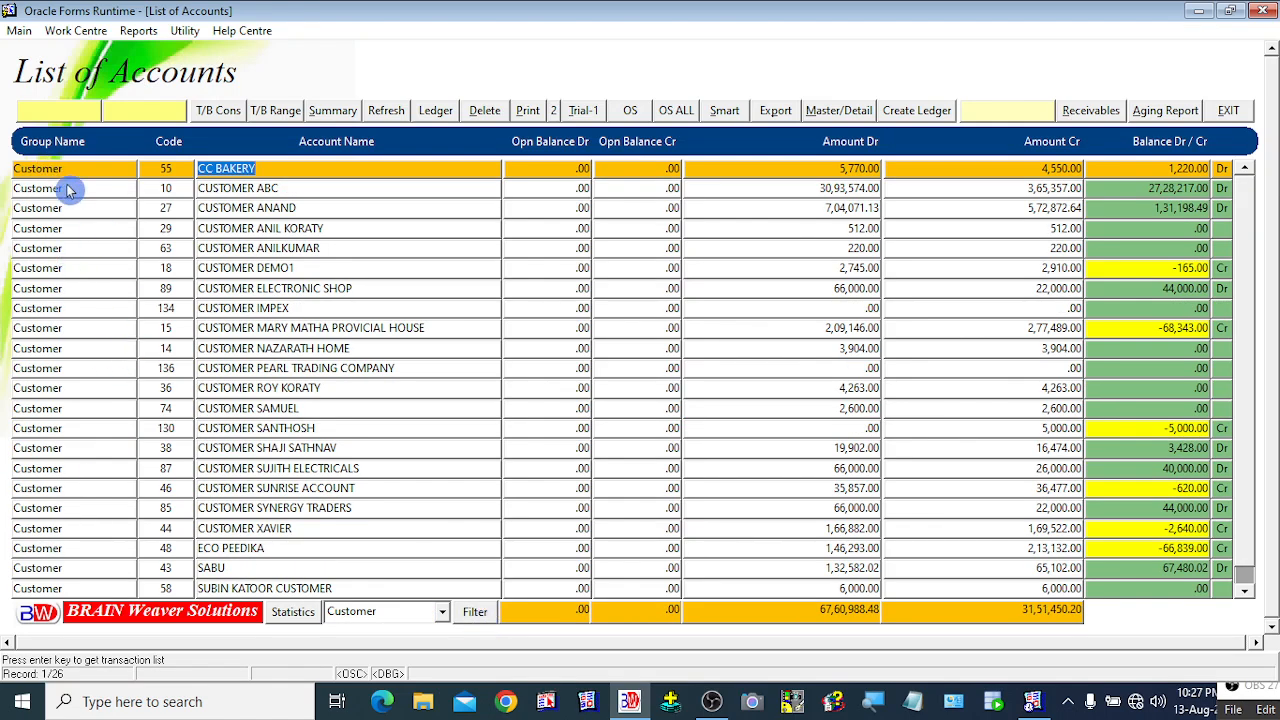
# Step: Browse the customer rows and select CUSTOMER PEARL TRADING COMPANY to check the new ledger
pyautogui.click(255, 368)
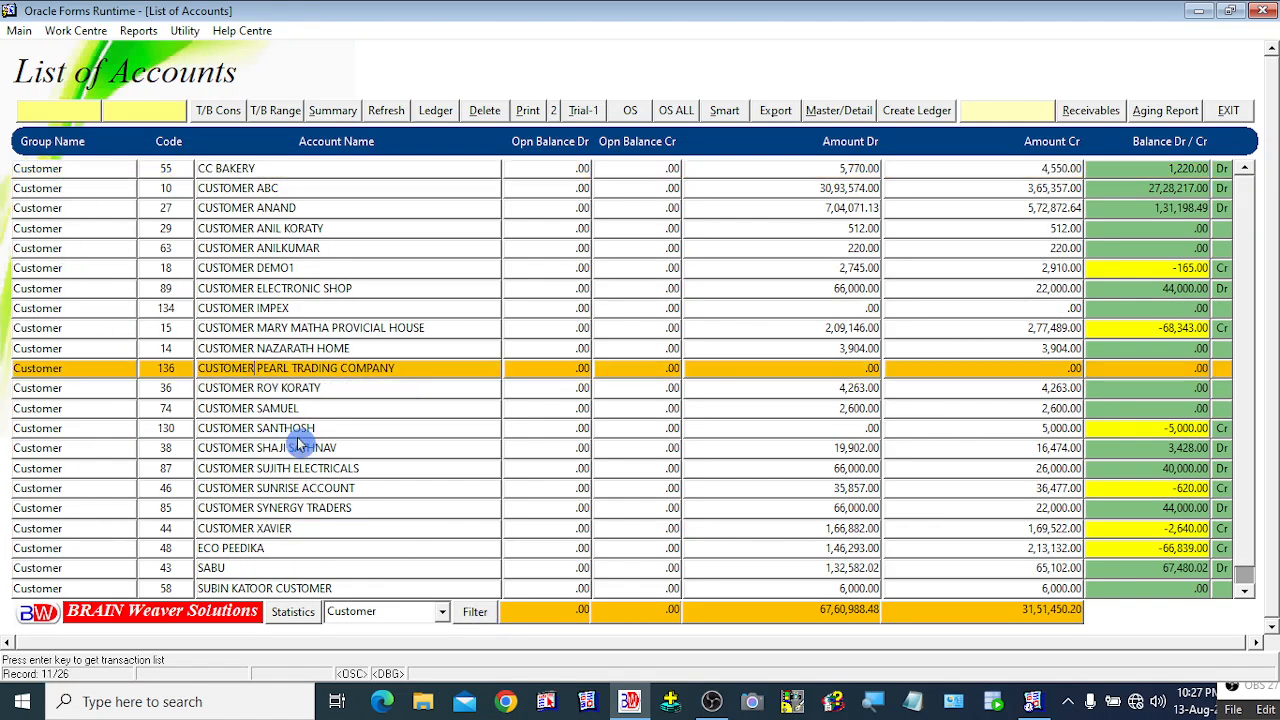
pyautogui.press('Down')
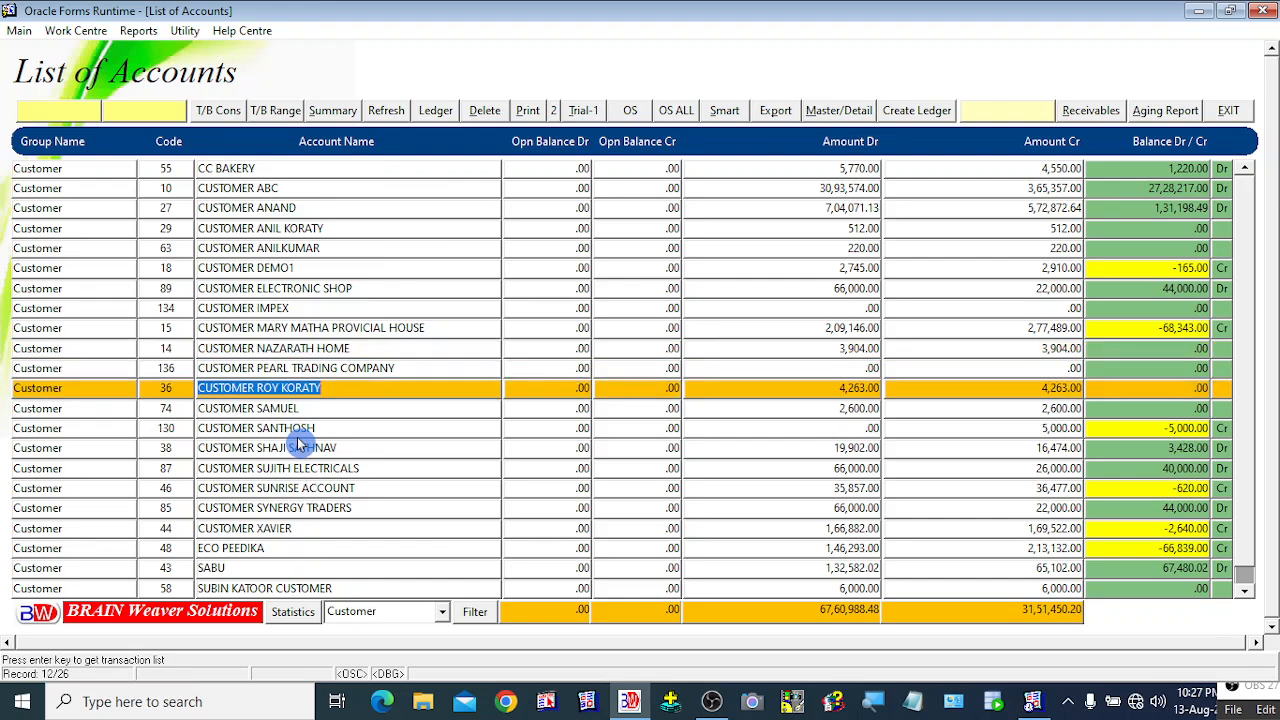
pyautogui.press('Down')
pyautogui.press('Down')
pyautogui.press('Down')
pyautogui.press('Down')
pyautogui.press('Down')
pyautogui.press('Down')
pyautogui.press('Down')
pyautogui.press('Down')
pyautogui.press('Down')
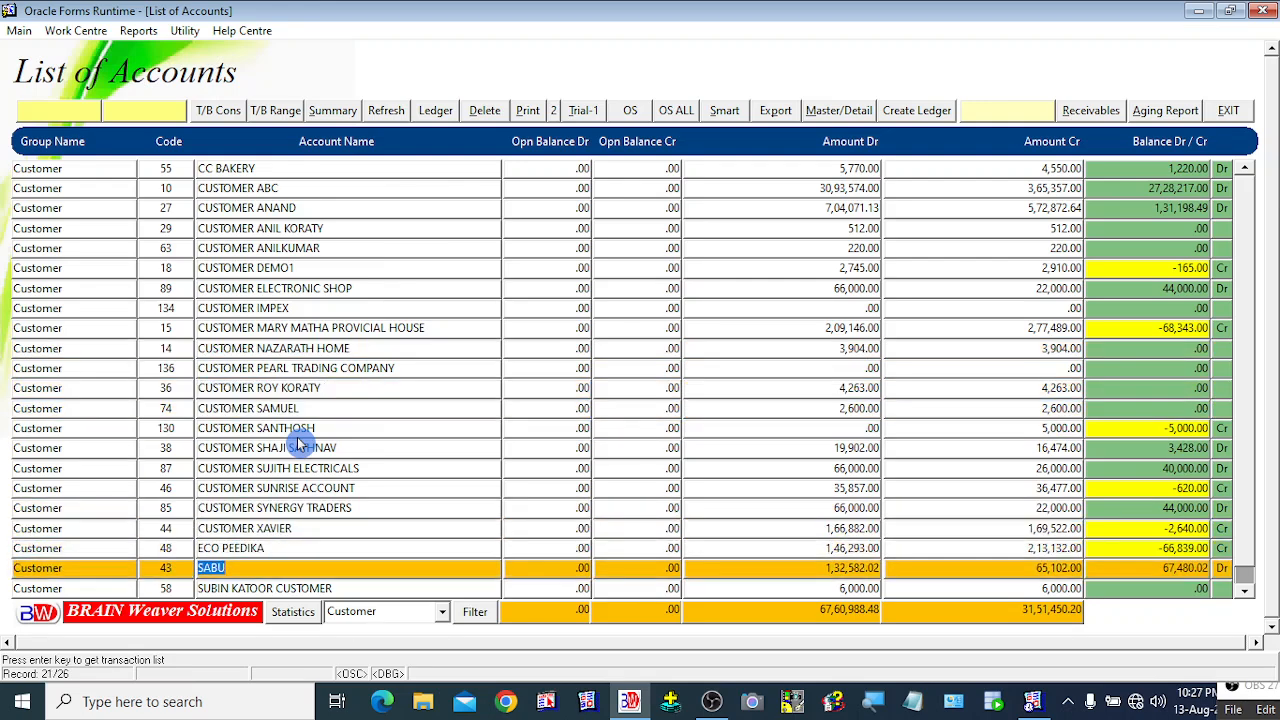
pyautogui.press('Down')
pyautogui.press('Down')
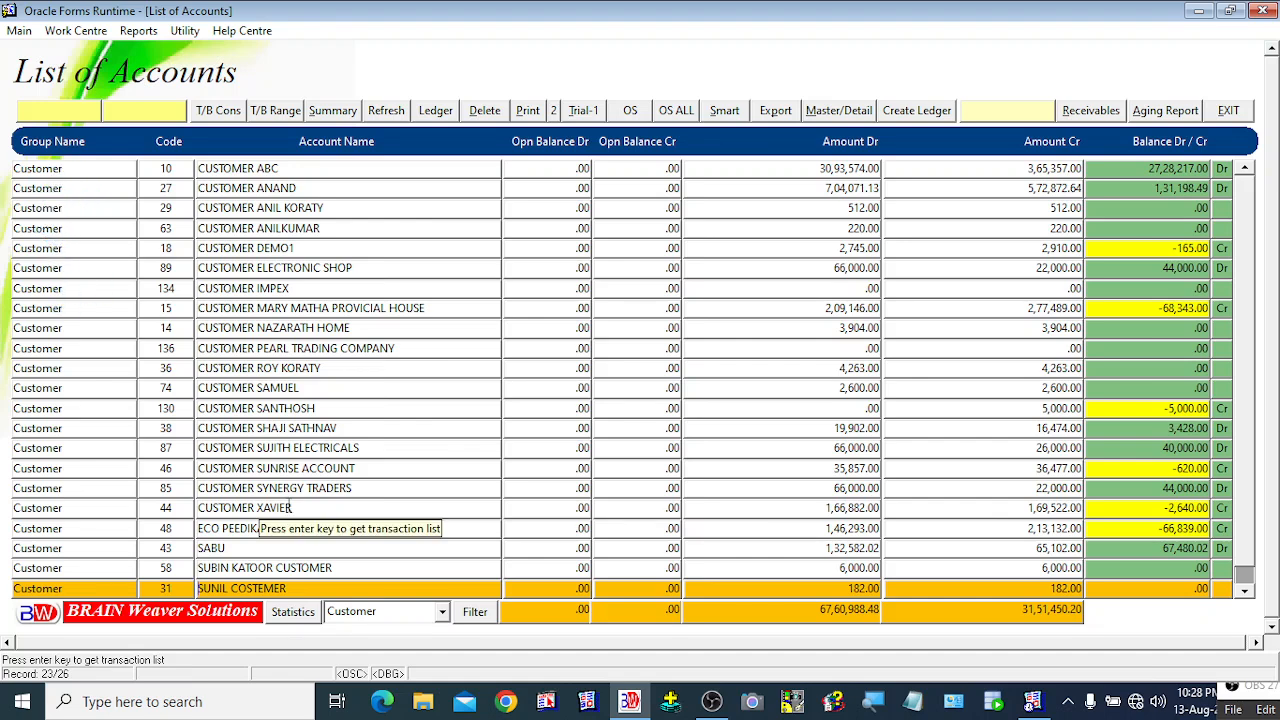
pyautogui.click(252, 350)
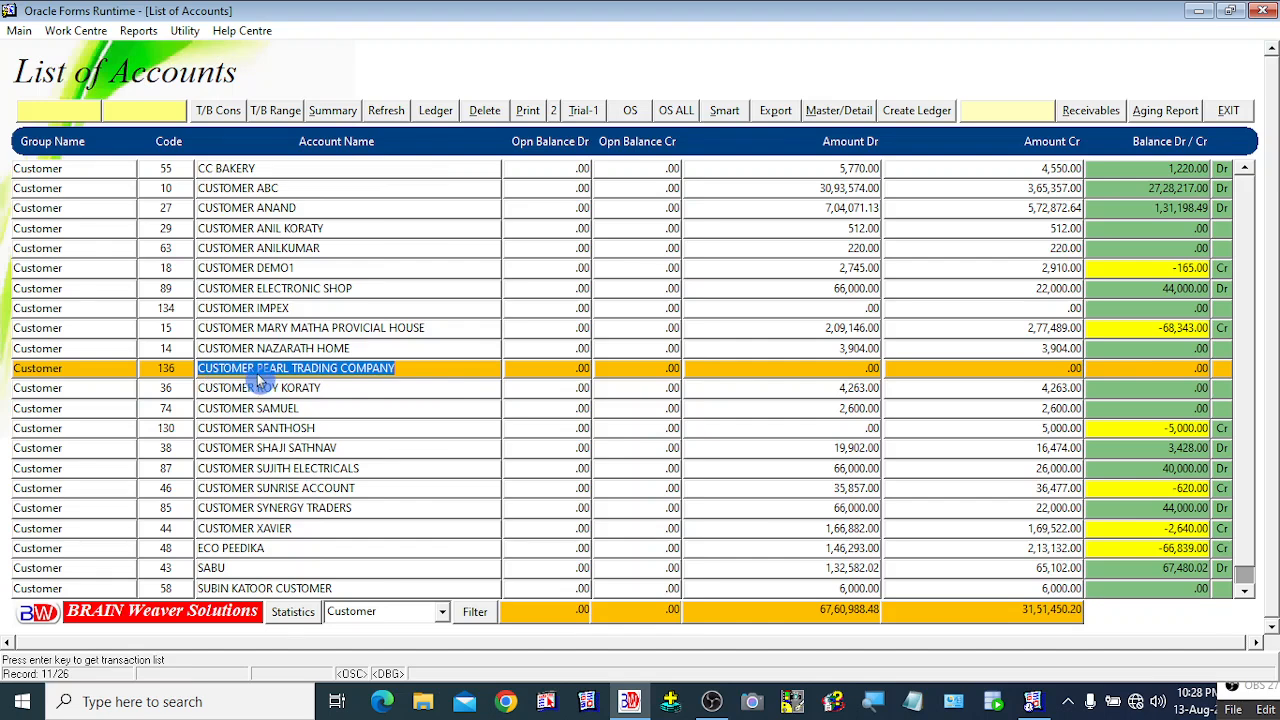
pyautogui.click(314, 348)
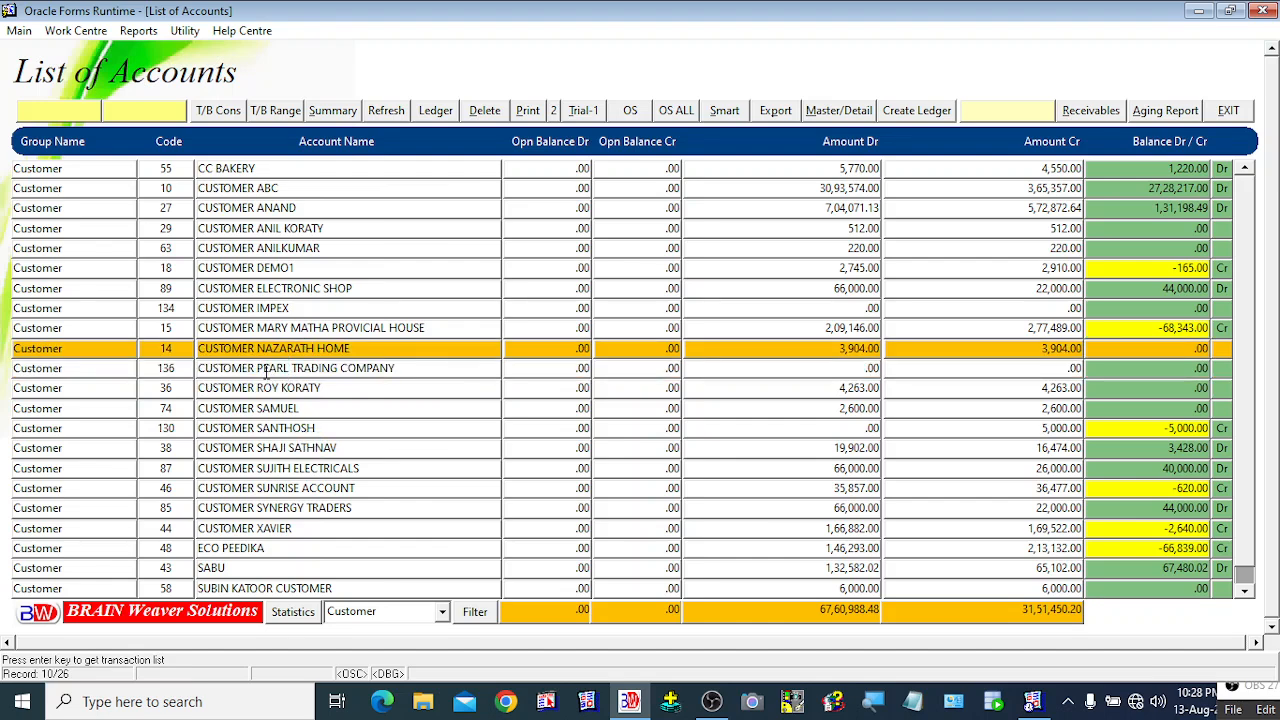
pyautogui.click(265, 370)
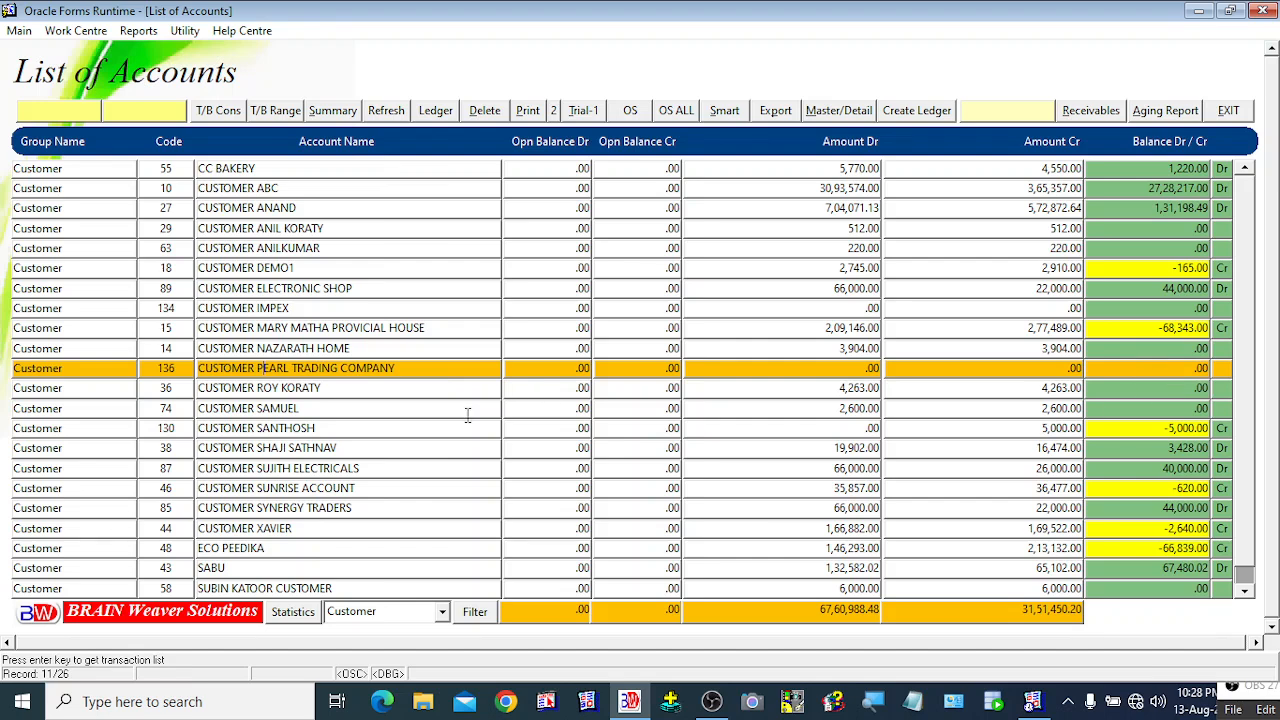
pyautogui.click(366, 349)
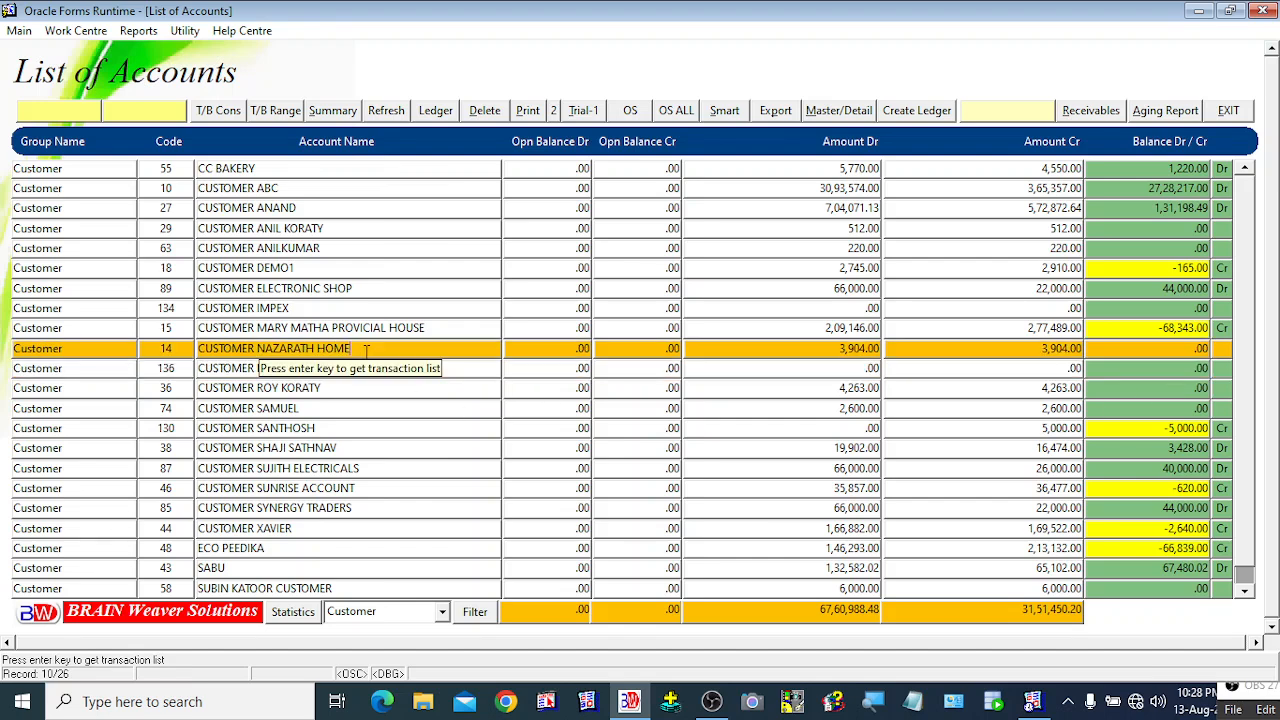
pyautogui.click(357, 368)
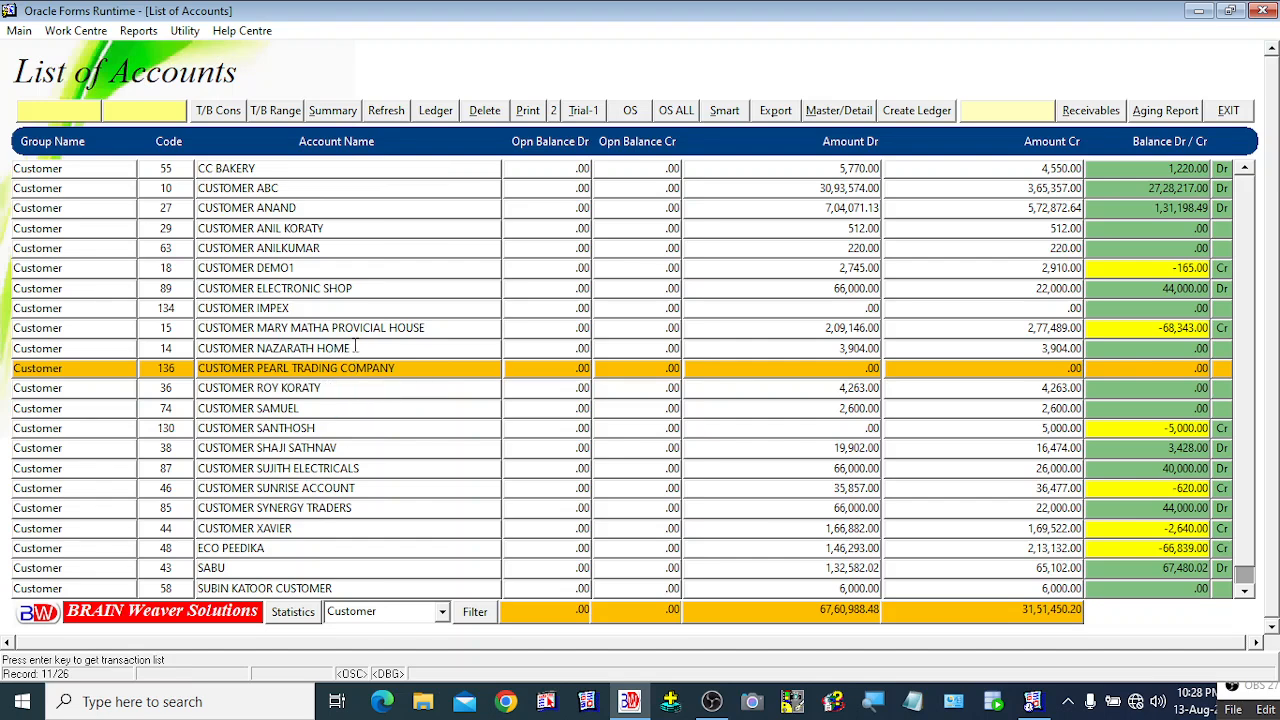
pyautogui.click(342, 349)
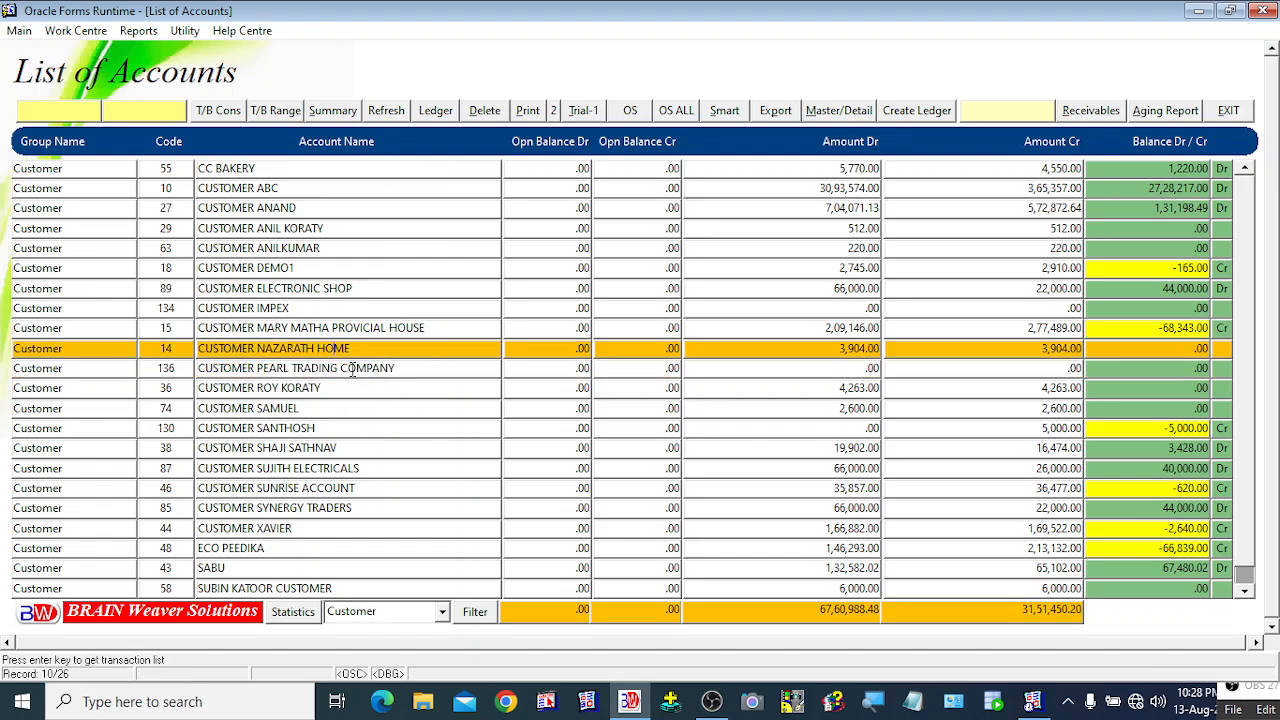
pyautogui.click(352, 368)
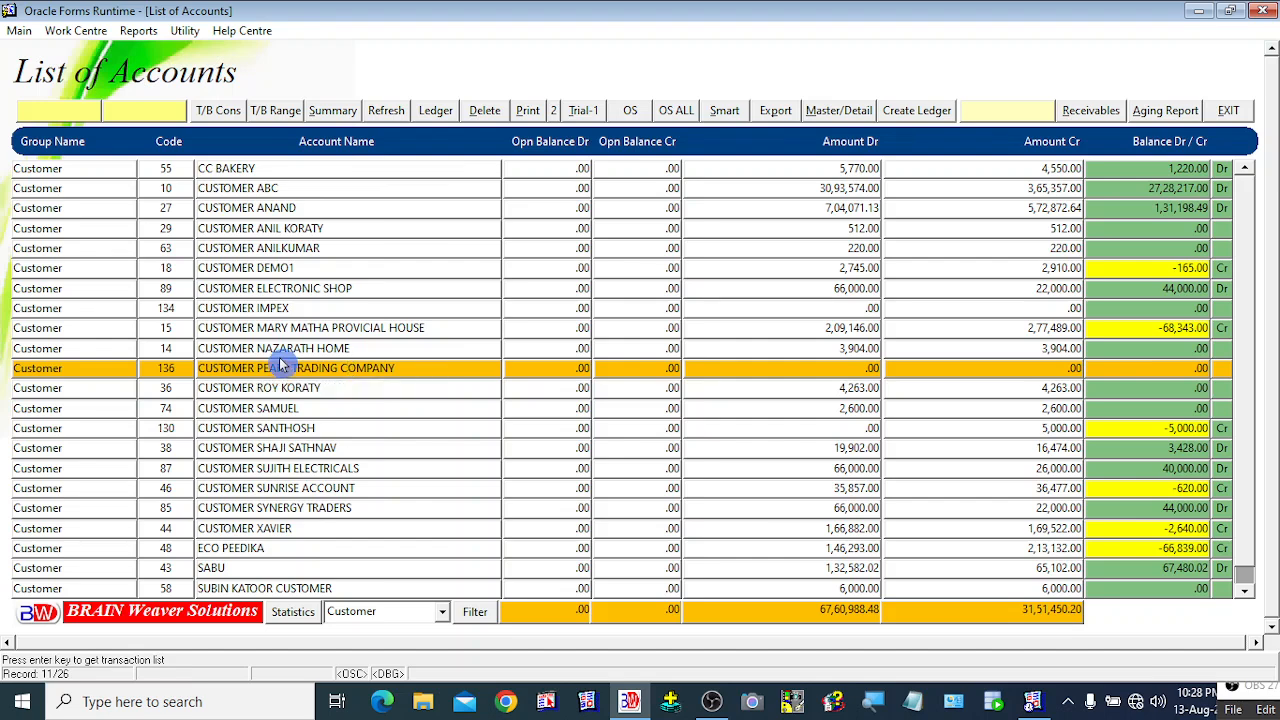
pyautogui.click(491, 117)
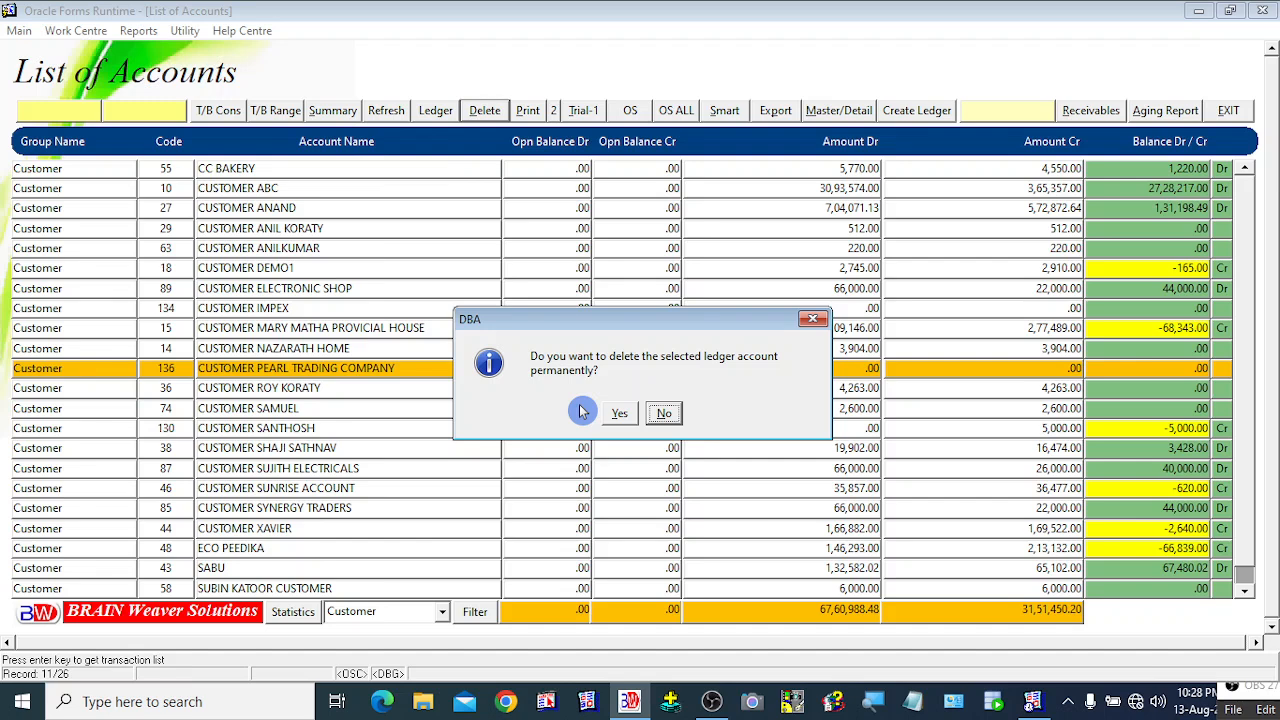
pyautogui.click(619, 414)
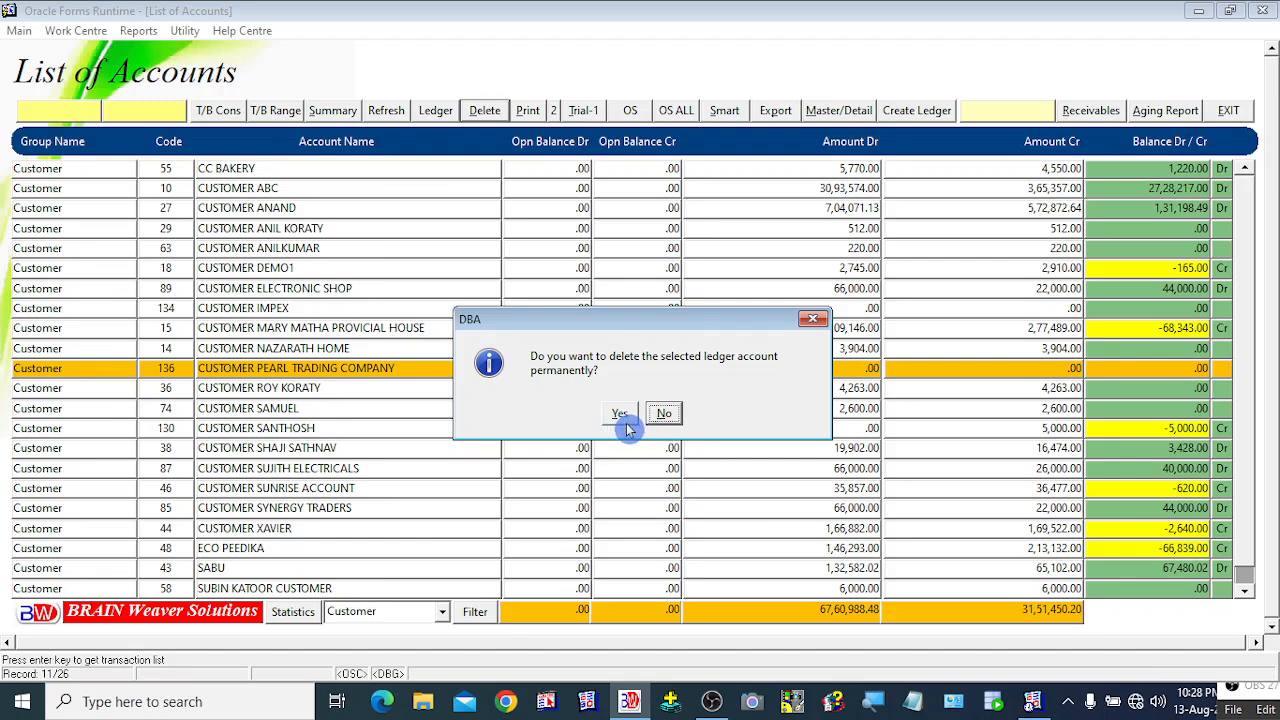
pyautogui.click(668, 416)
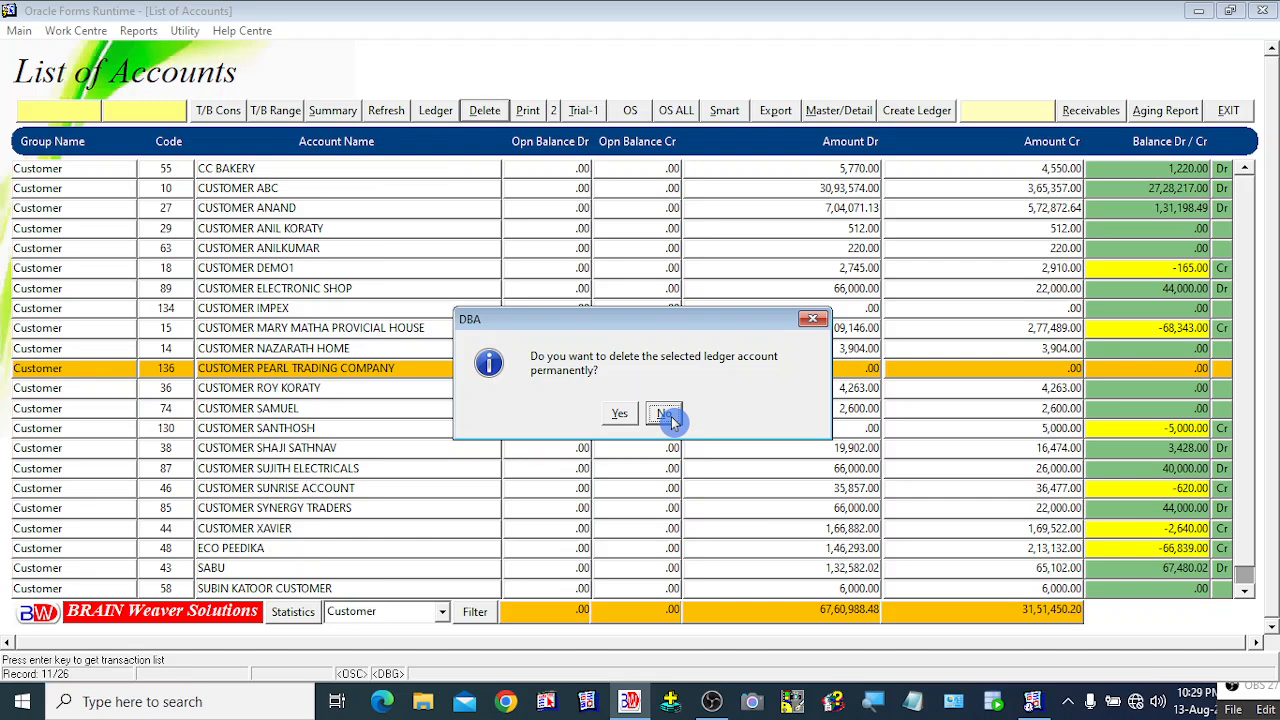
pyautogui.click(667, 415)
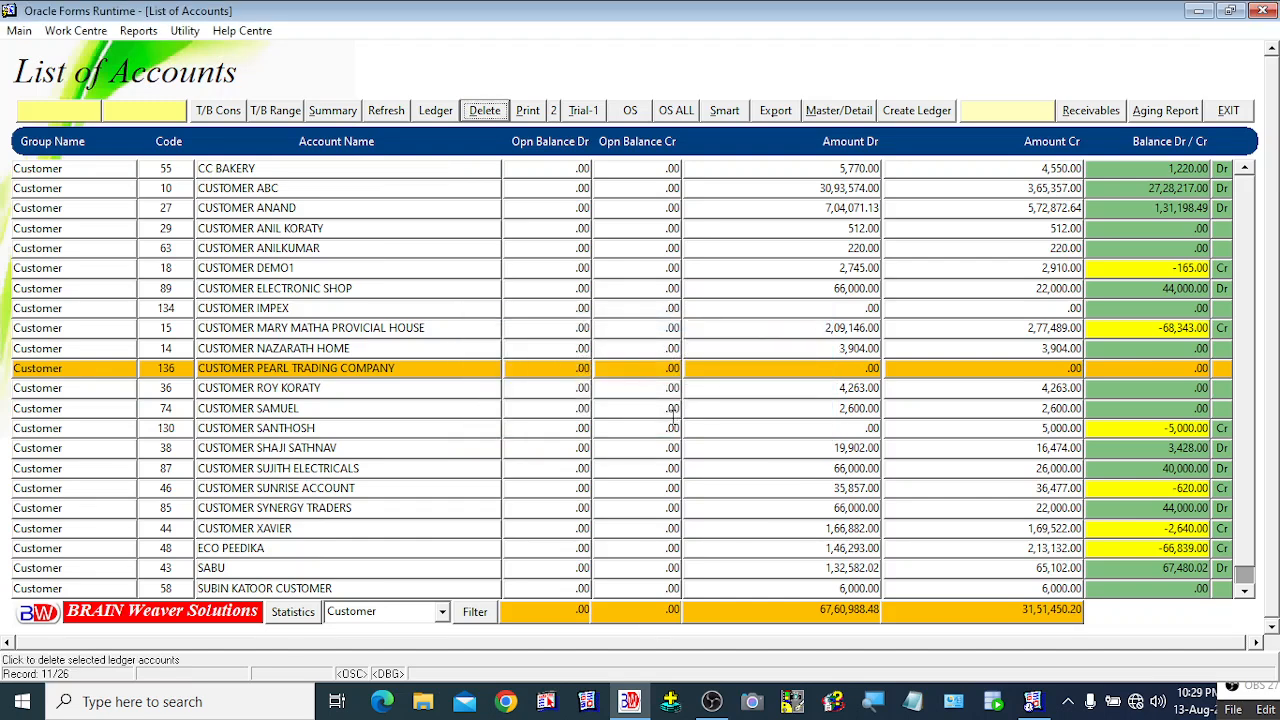
pyautogui.click(310, 348)
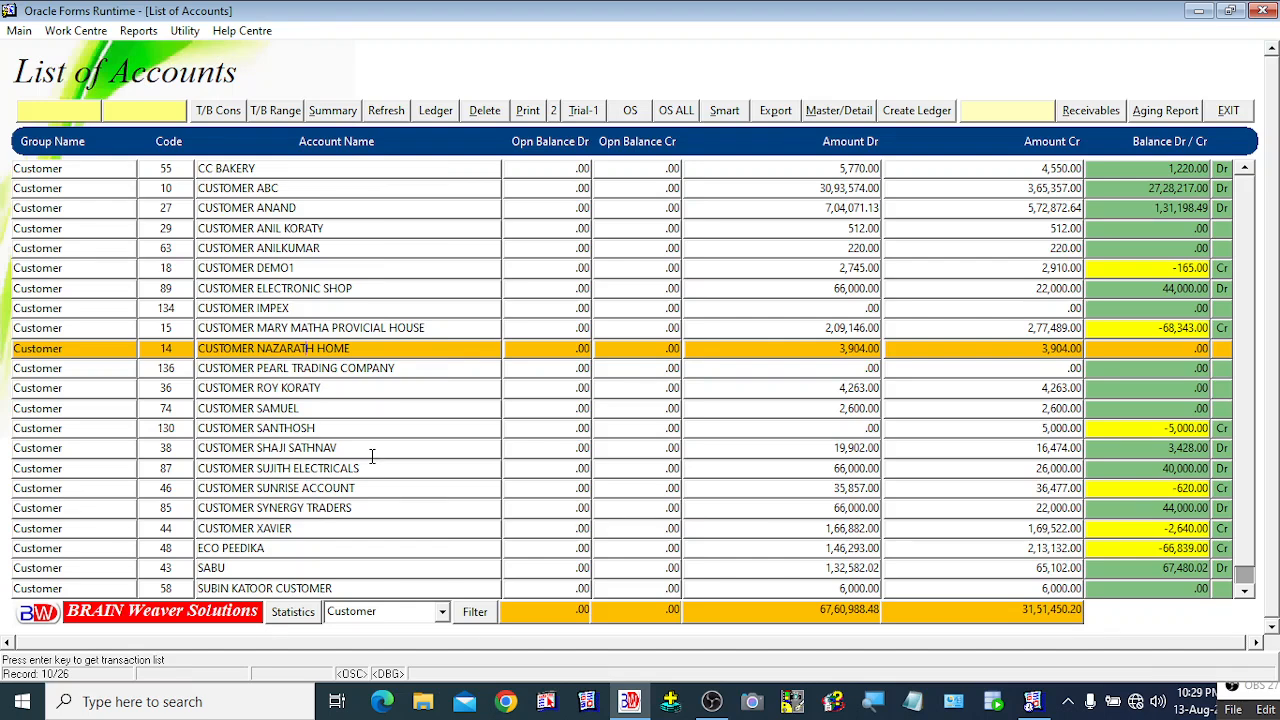
pyautogui.doubleClick(345, 352)
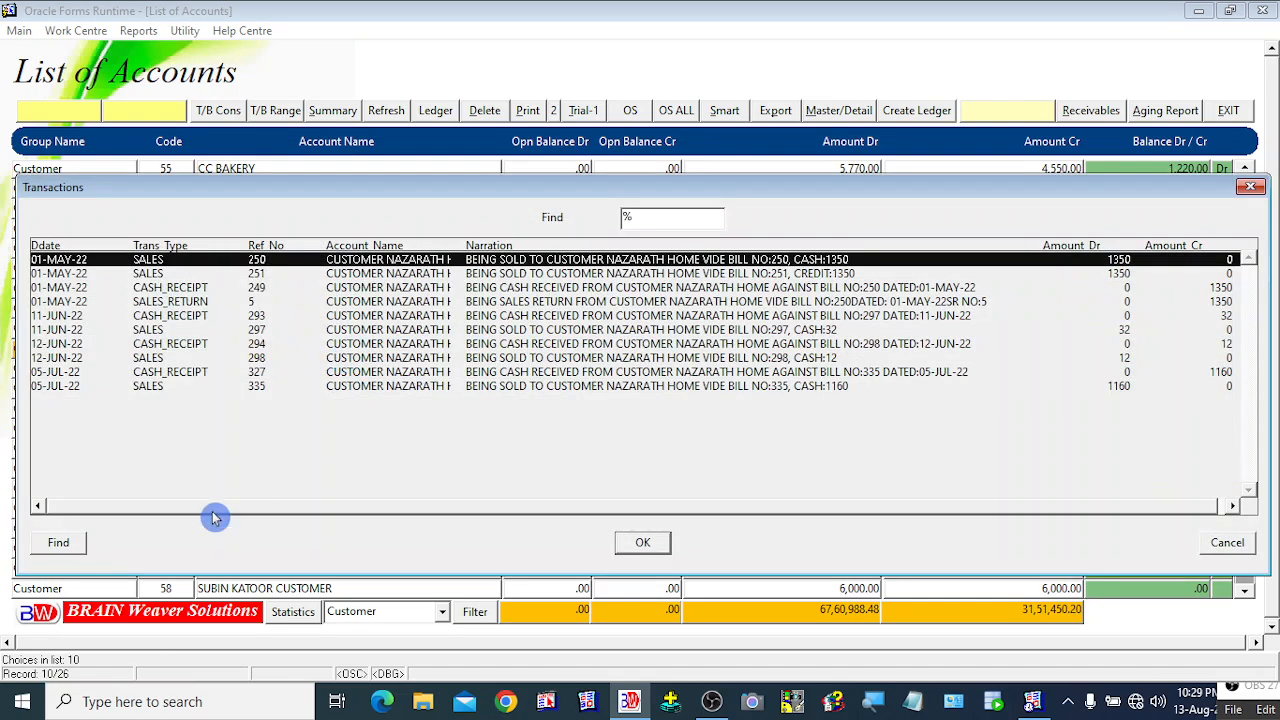
pyautogui.click(265, 372)
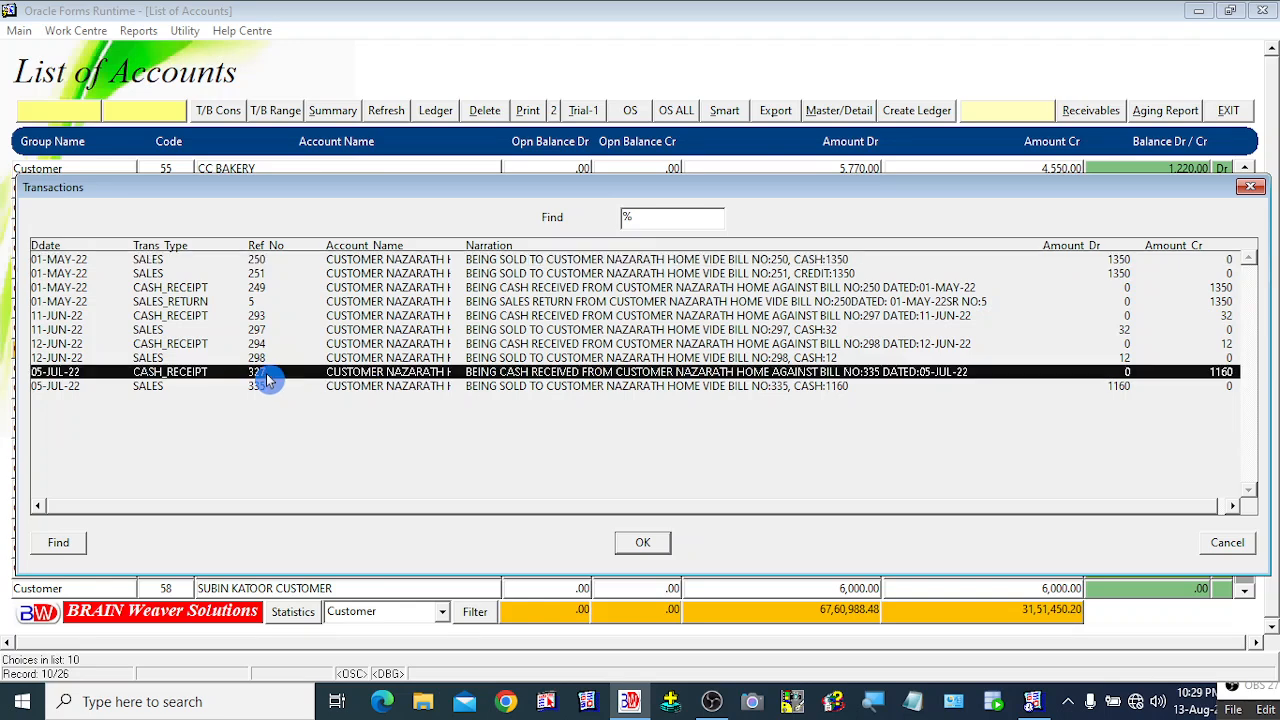
pyautogui.click(267, 357)
pyautogui.click(260, 343)
pyautogui.click(257, 329)
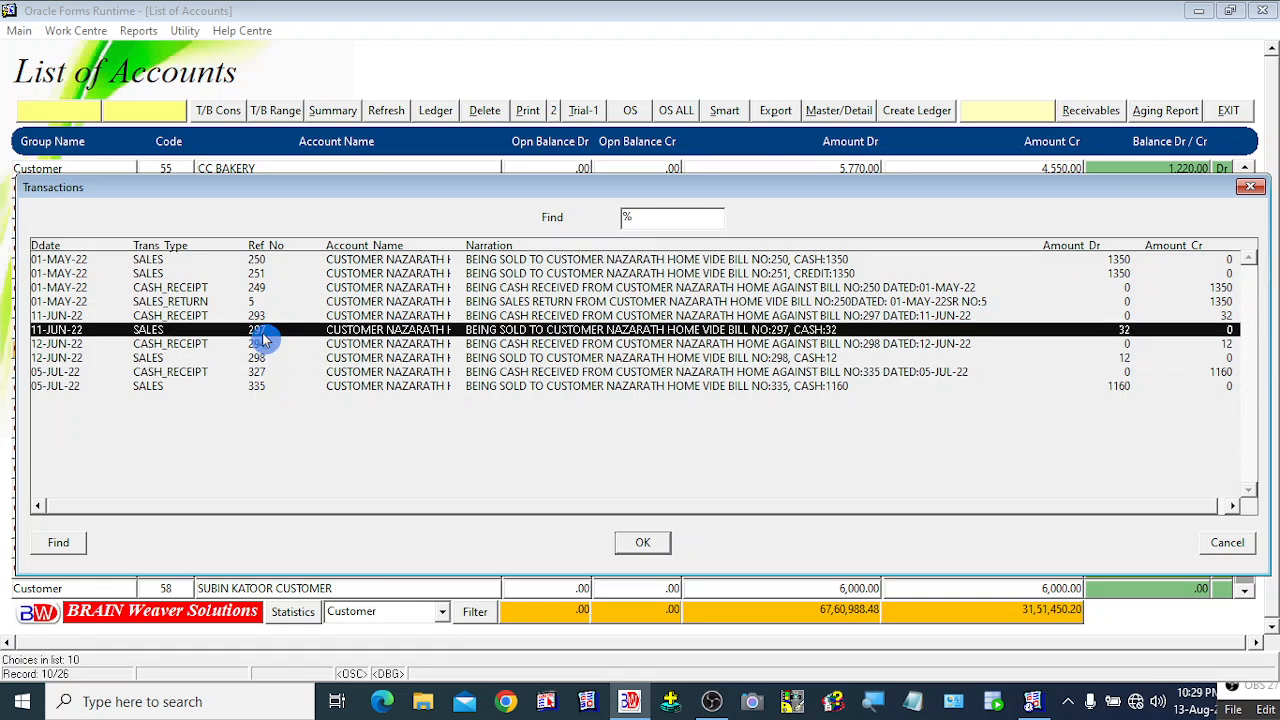
pyautogui.click(258, 316)
pyautogui.click(258, 288)
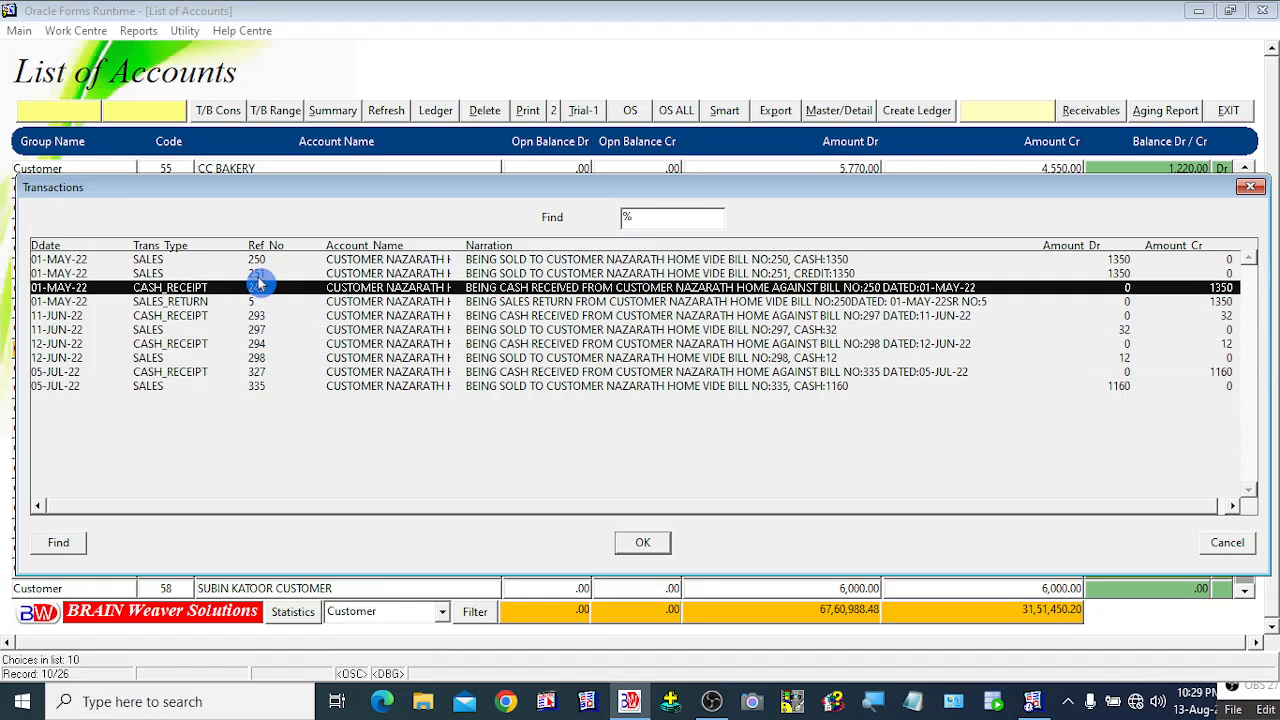
pyautogui.click(267, 261)
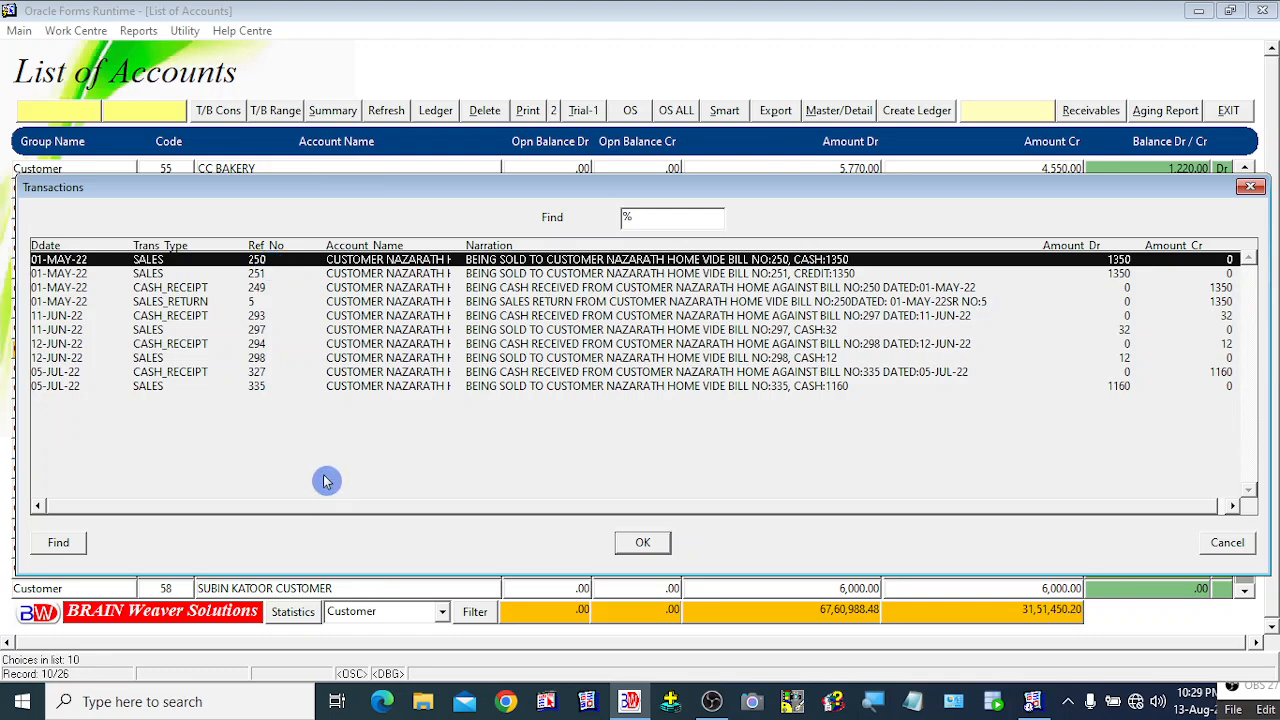
pyautogui.press('Down')
pyautogui.press('Down')
pyautogui.press('Down')
pyautogui.press('Down')
pyautogui.press('Down')
pyautogui.press('Down')
pyautogui.press('Down')
pyautogui.press('Down')
pyautogui.press('Down')
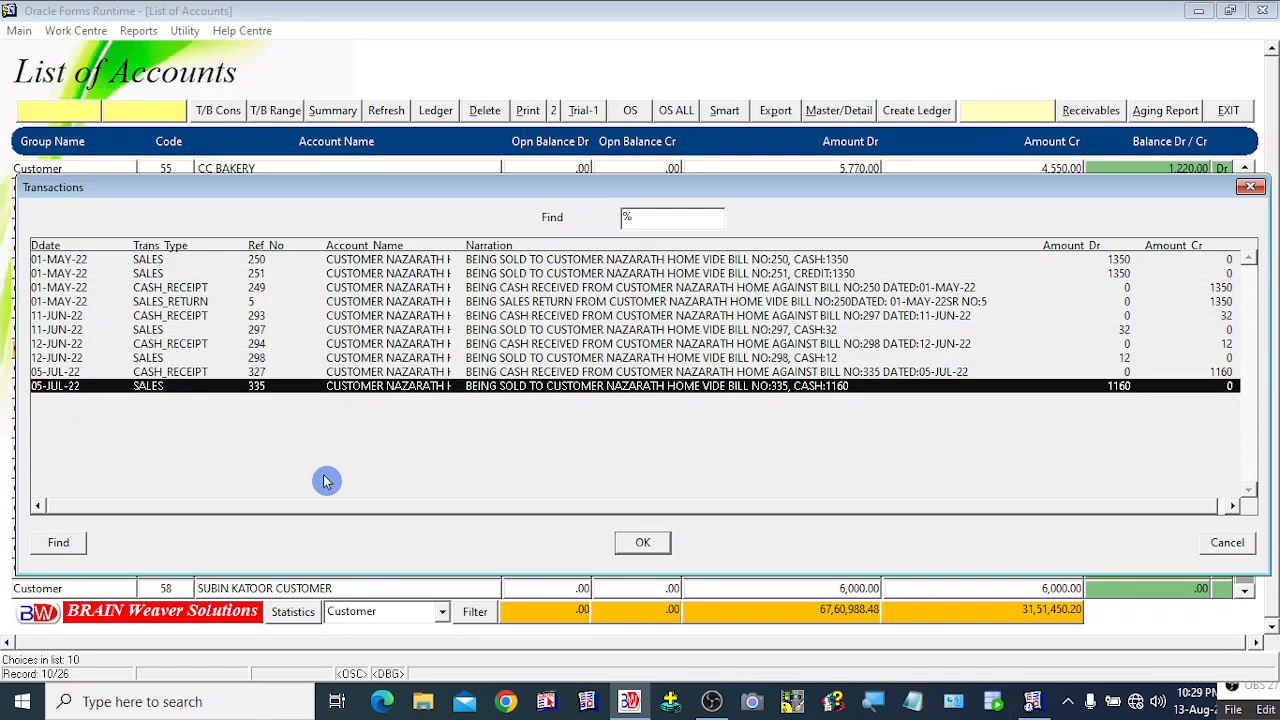
pyautogui.press('Up')
pyautogui.press('Up')
pyautogui.press('Up')
pyautogui.press('Up')
pyautogui.press('Up')
pyautogui.press('Up')
pyautogui.press('Up')
pyautogui.press('Up')
pyautogui.press('Up')
pyautogui.press('Down')
pyautogui.press('Down')
pyautogui.press('Down')
pyautogui.press('Down')
pyautogui.press('Down')
pyautogui.press('Down')
pyautogui.press('Down')
pyautogui.press('Down')
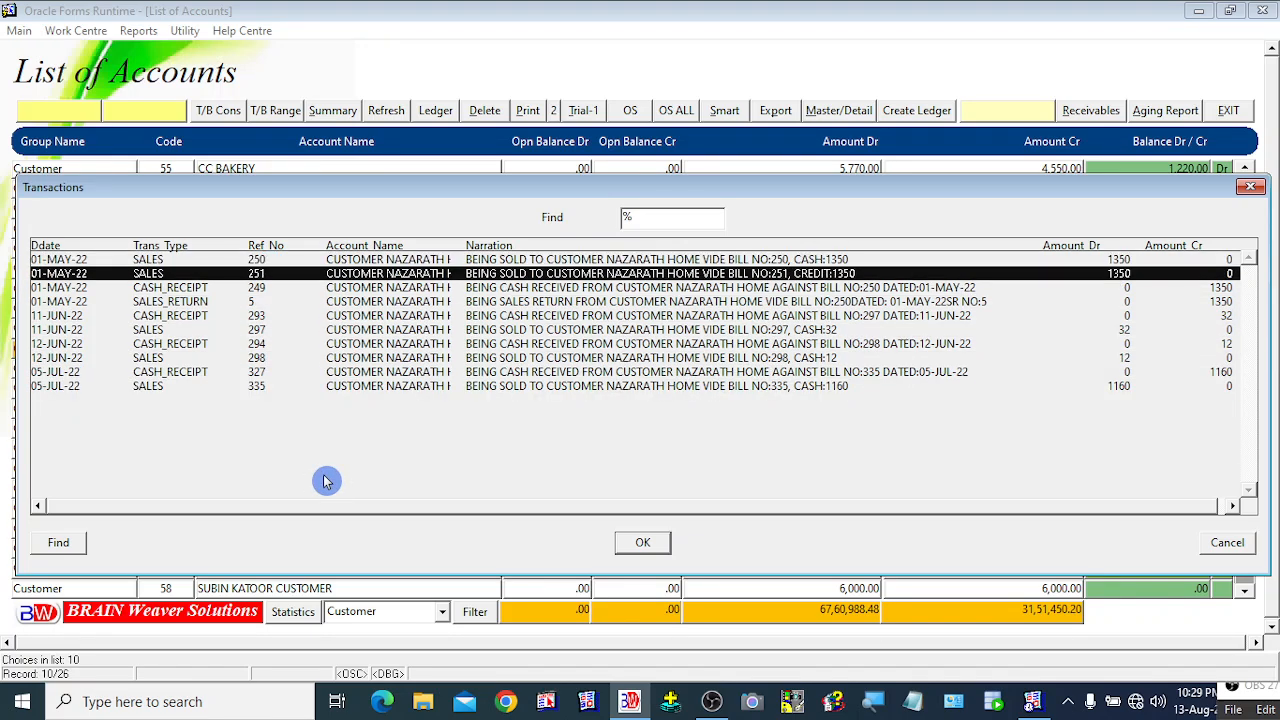
pyautogui.press('Down')
pyautogui.press('Up')
pyautogui.press('Down')
pyautogui.press('Up')
pyautogui.press('Up')
pyautogui.press('Up')
pyautogui.press('Up')
pyautogui.press('Up')
pyautogui.press('Up')
pyautogui.press('Up')
pyautogui.press('Up')
pyautogui.press('Up')
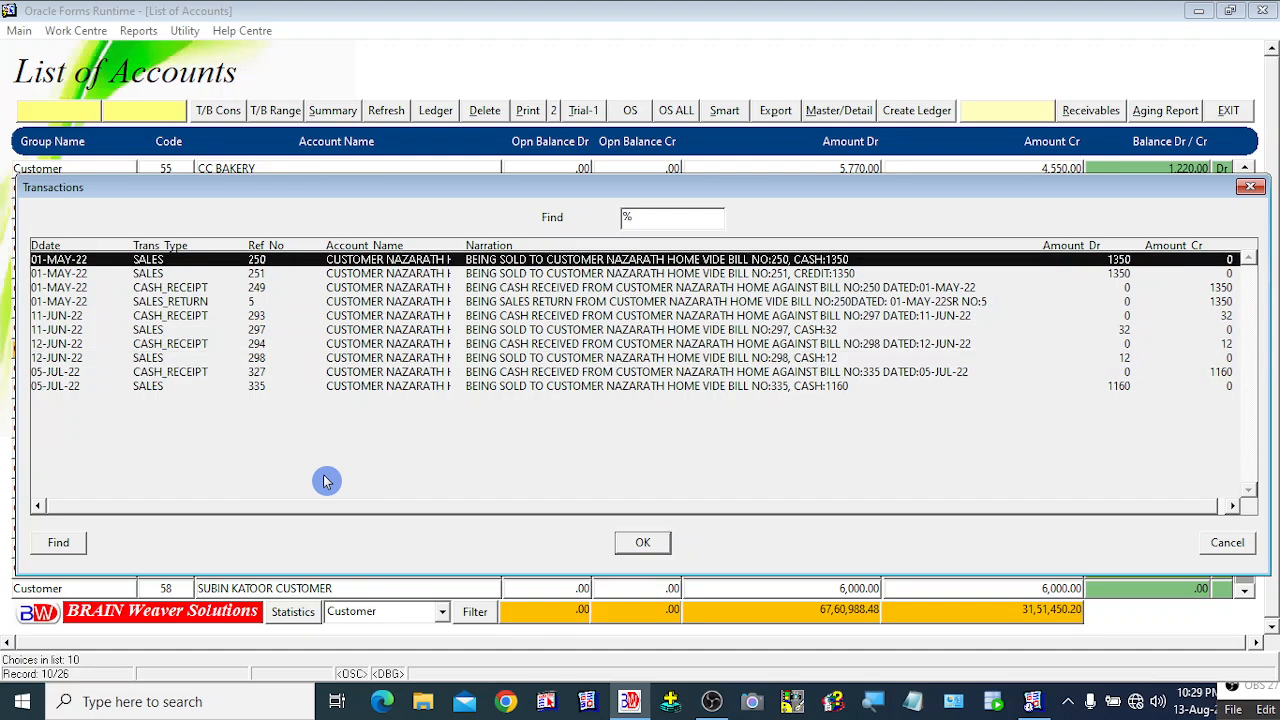
pyautogui.press('Down')
pyautogui.press('Down')
pyautogui.press('Down')
pyautogui.press('Down')
pyautogui.press('Down')
pyautogui.press('Down')
pyautogui.press('Down')
pyautogui.press('Down')
pyautogui.press('Down')
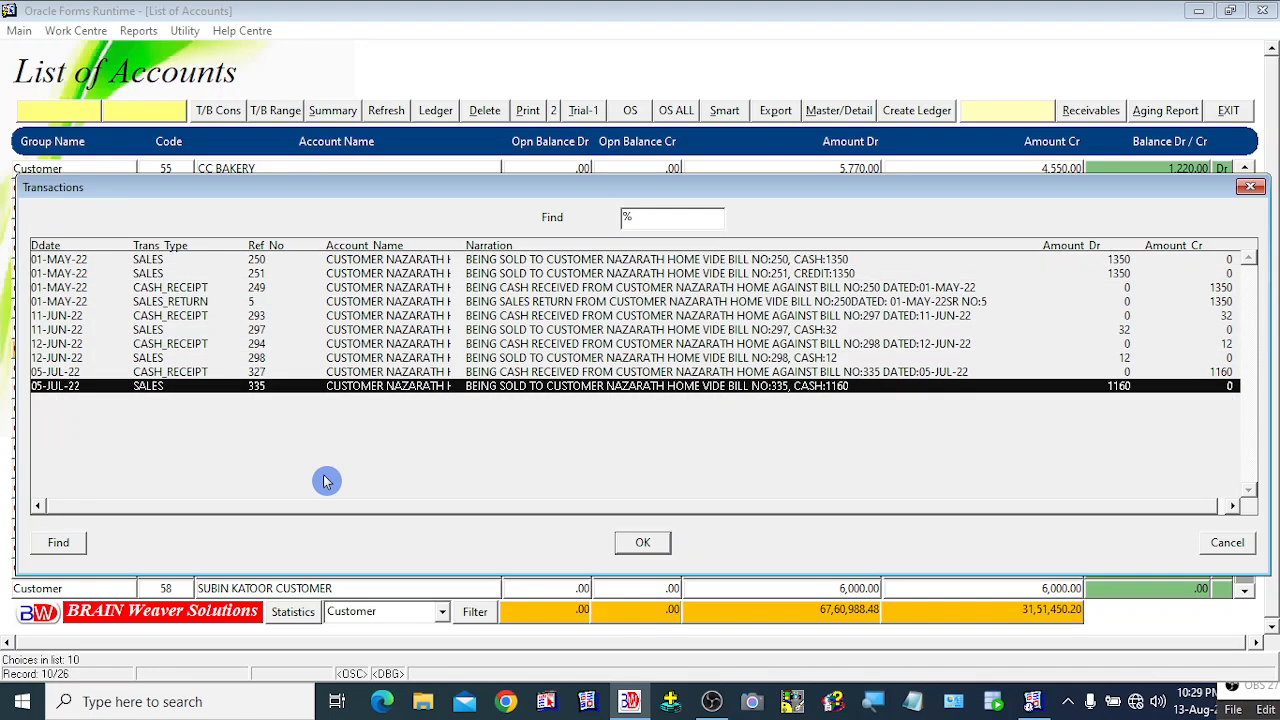
pyautogui.press('Up')
pyautogui.press('Up')
pyautogui.press('Up')
pyautogui.press('Up')
pyautogui.press('Up')
pyautogui.press('Up')
pyautogui.press('Up')
pyautogui.press('Up')
pyautogui.press('Up')
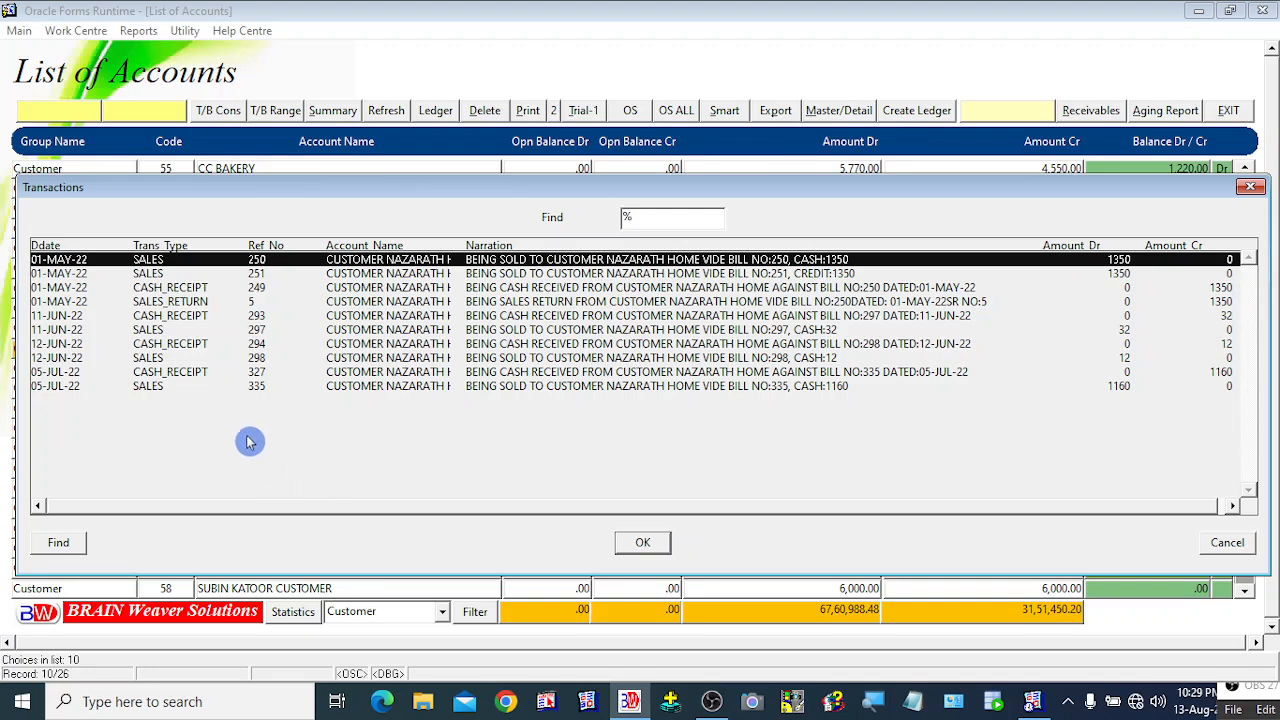
pyautogui.click(165, 373)
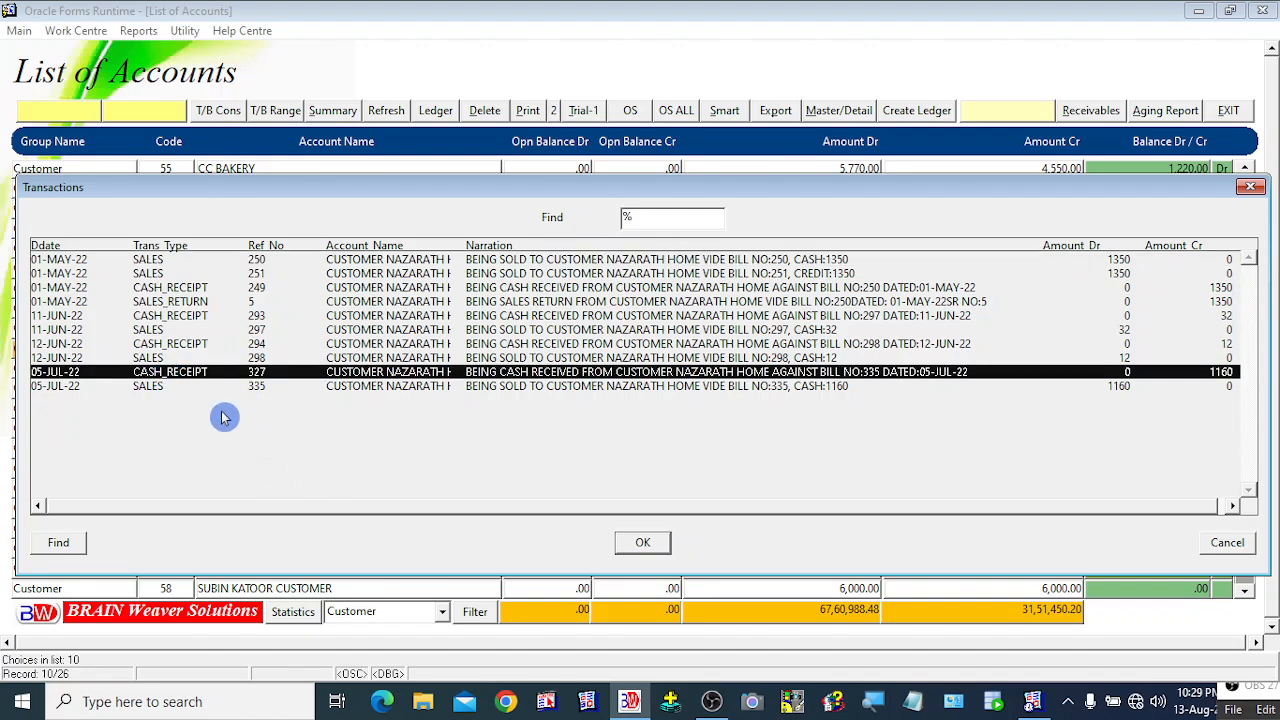
pyautogui.press('Up')
pyautogui.press('Up')
pyautogui.press('Up')
pyautogui.press('Up')
pyautogui.press('Up')
pyautogui.press('Up')
pyautogui.press('Up')
pyautogui.press('Up')
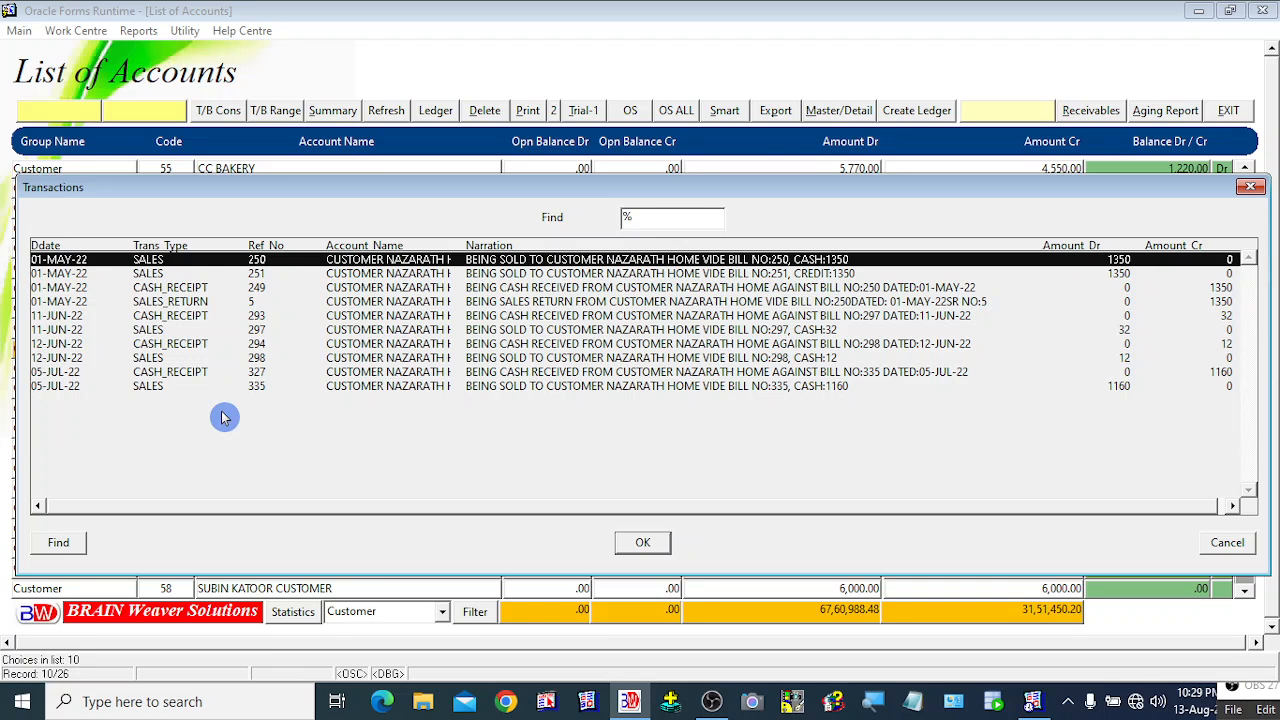
pyautogui.press('Down')
pyautogui.press('Up')
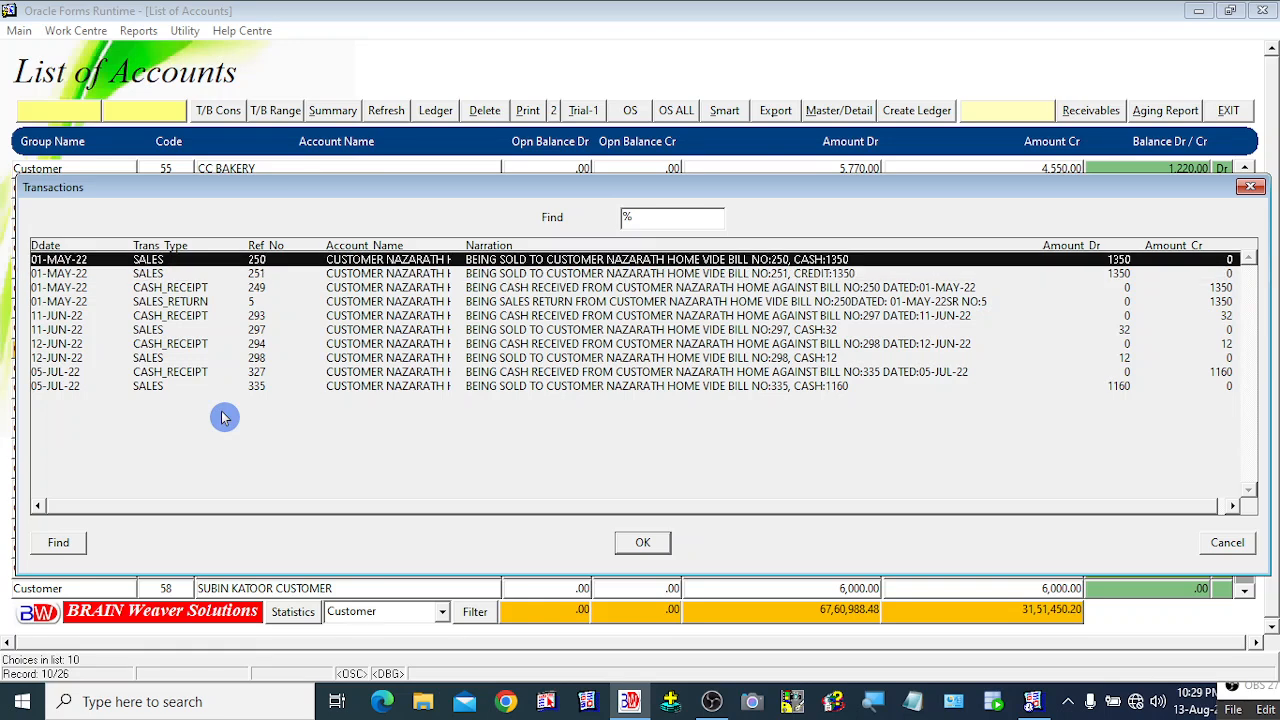
pyautogui.click(155, 273)
pyautogui.click(166, 288)
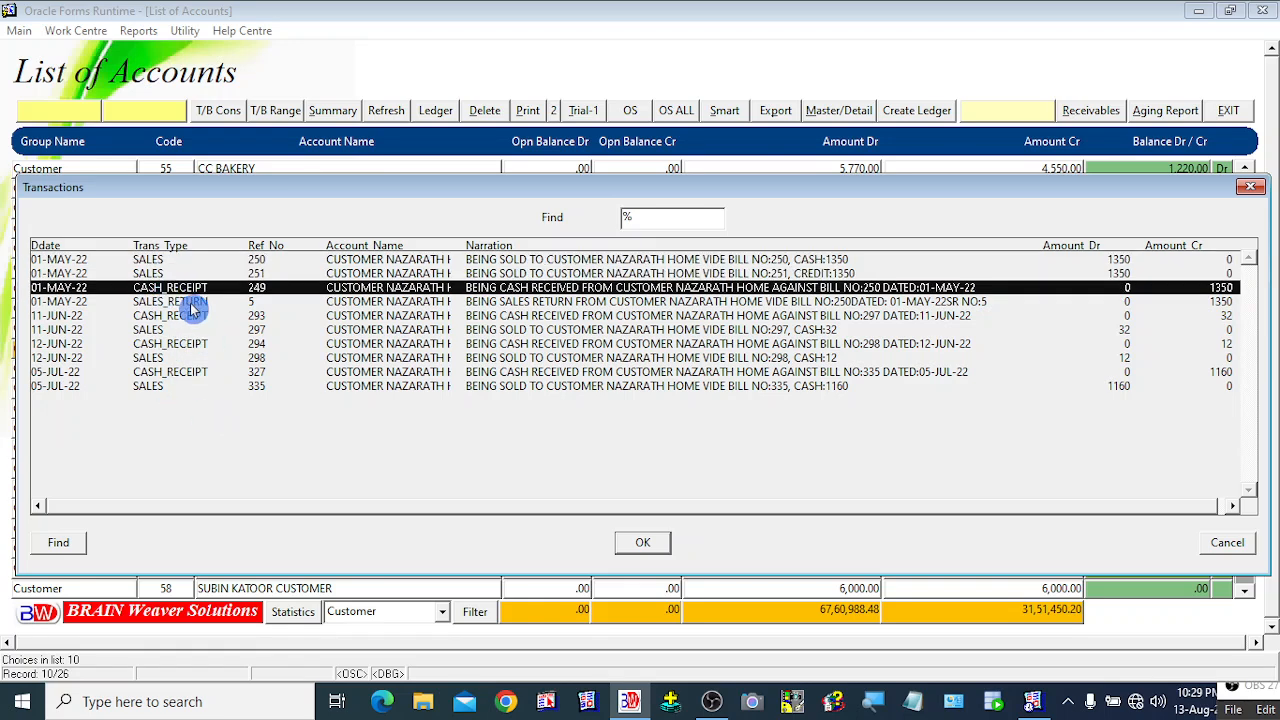
pyautogui.click(188, 302)
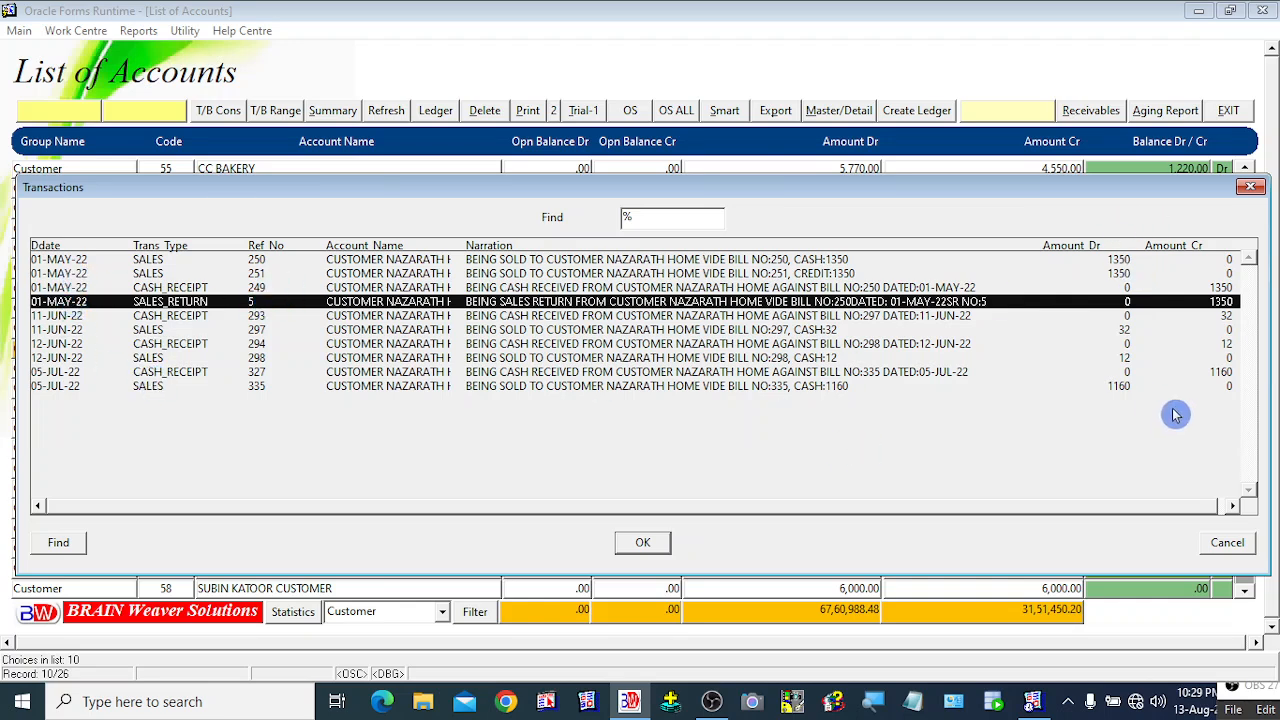
pyautogui.press('Up')
pyautogui.press('Up')
pyautogui.press('Up')
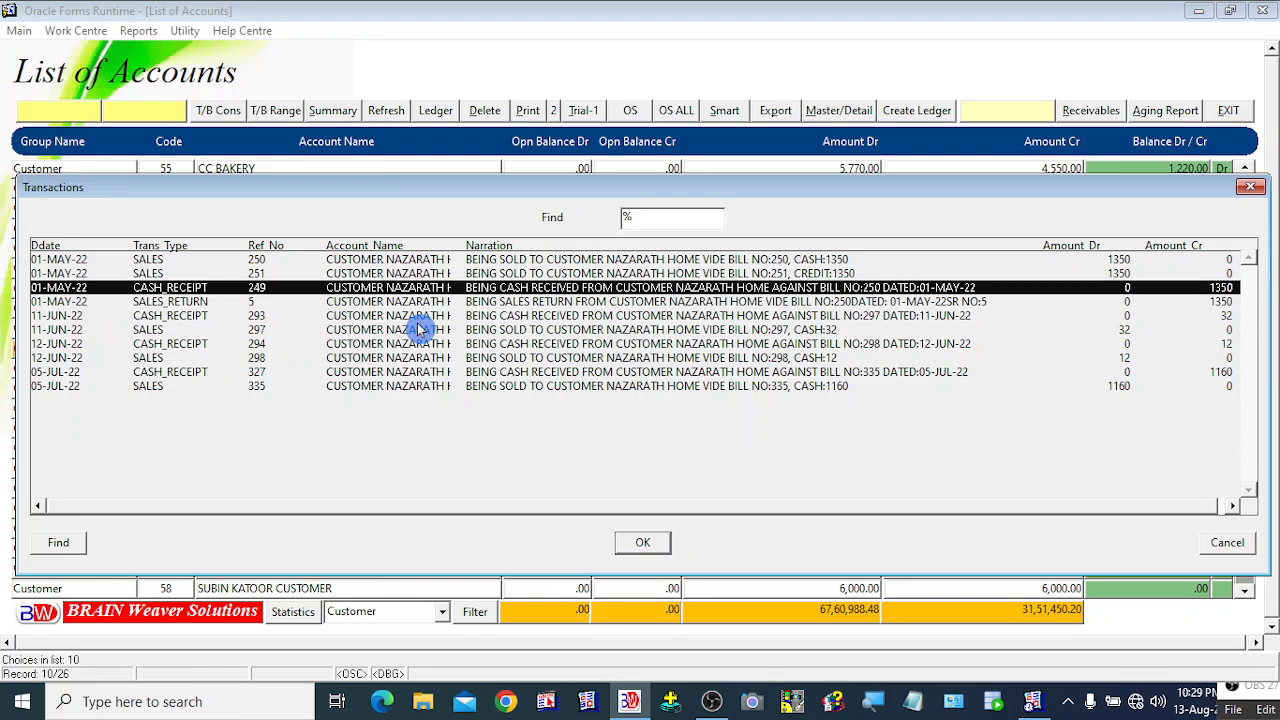
pyautogui.press('Down')
pyautogui.press('Down')
pyautogui.press('Down')
pyautogui.press('Down')
pyautogui.press('Down')
pyautogui.press('Down')
pyautogui.press('Down')
pyautogui.press('Down')
pyautogui.press('Down')
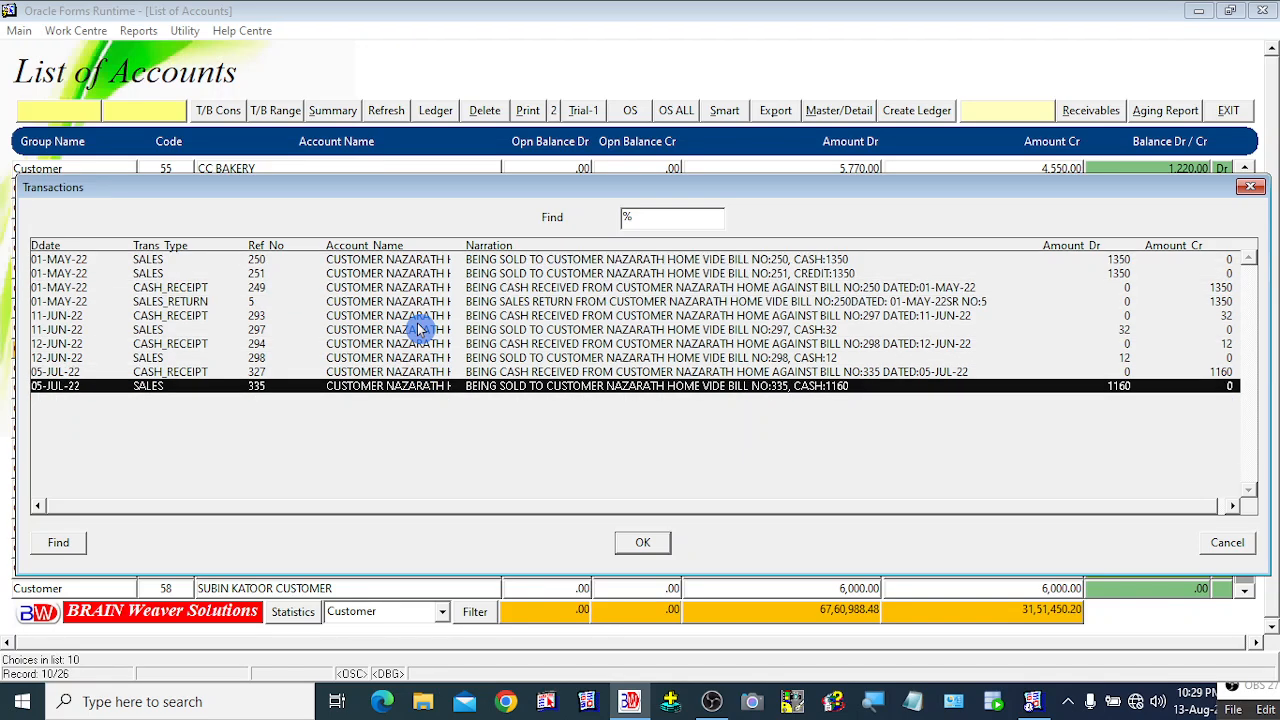
pyautogui.press('Escape')
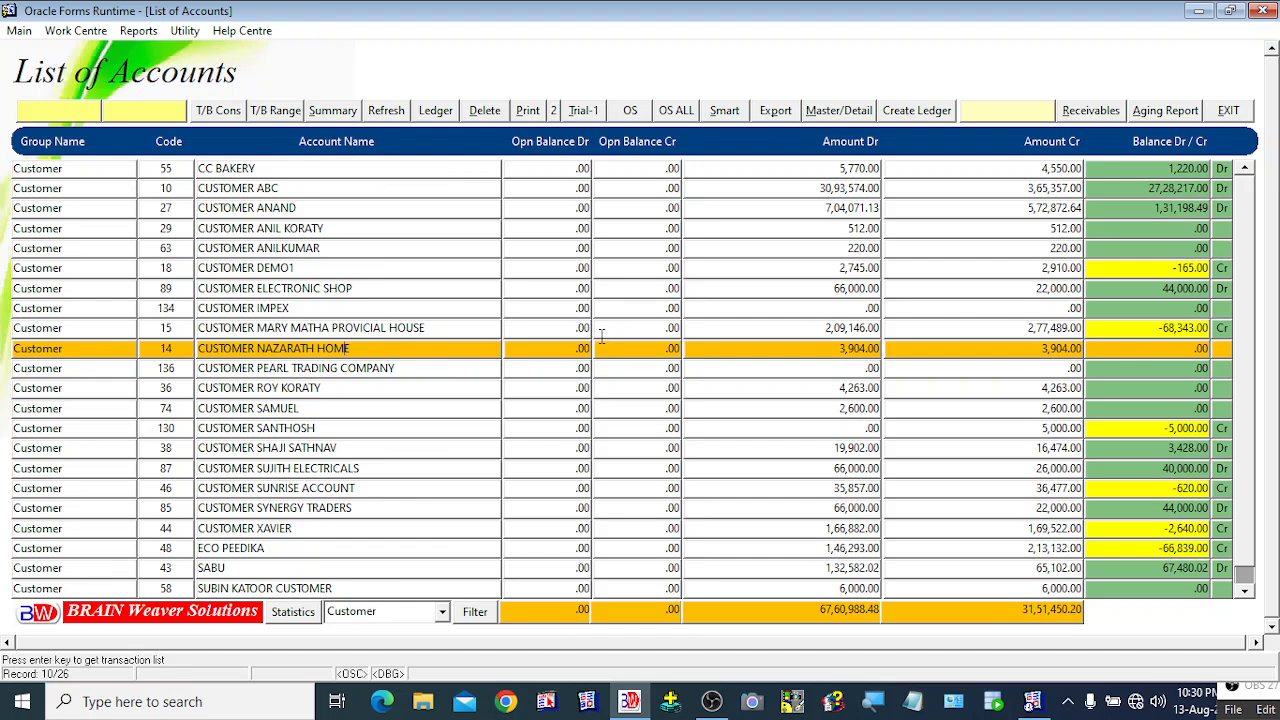
# Step: Select CUSTOMER NAZARATH HOME and open its ledger transactions
pyautogui.click(267, 328)
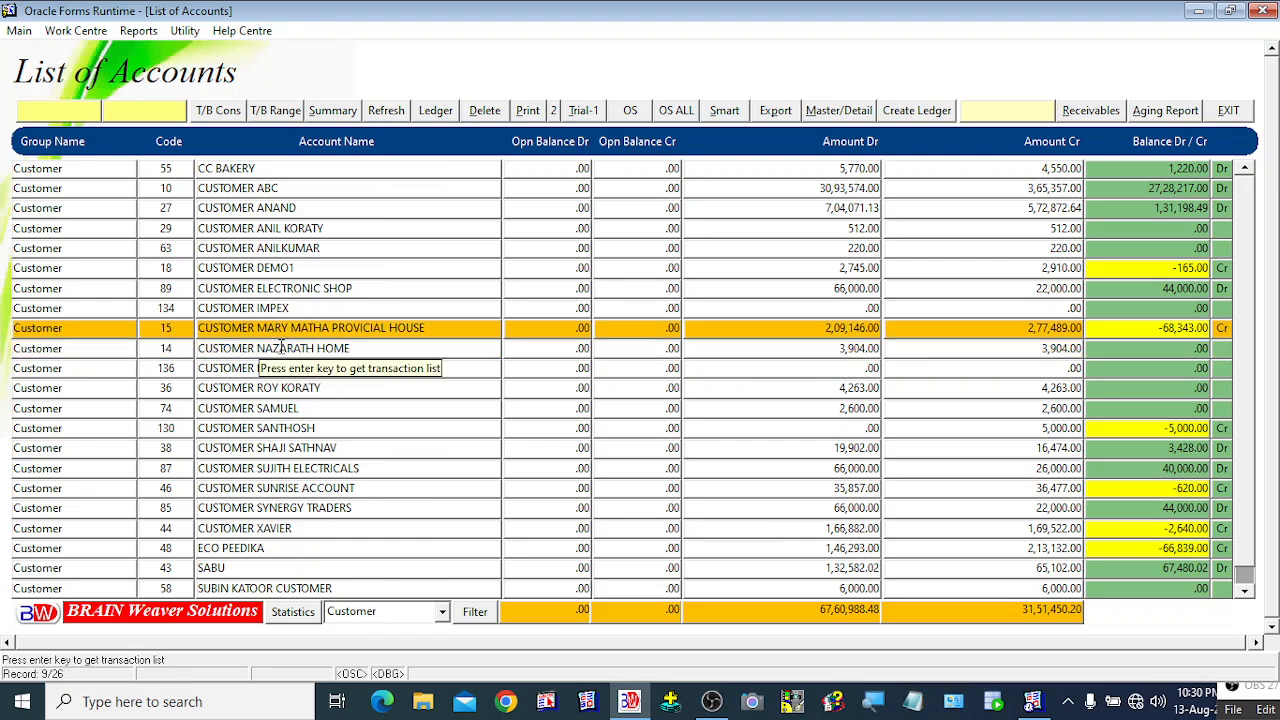
pyautogui.click(281, 347)
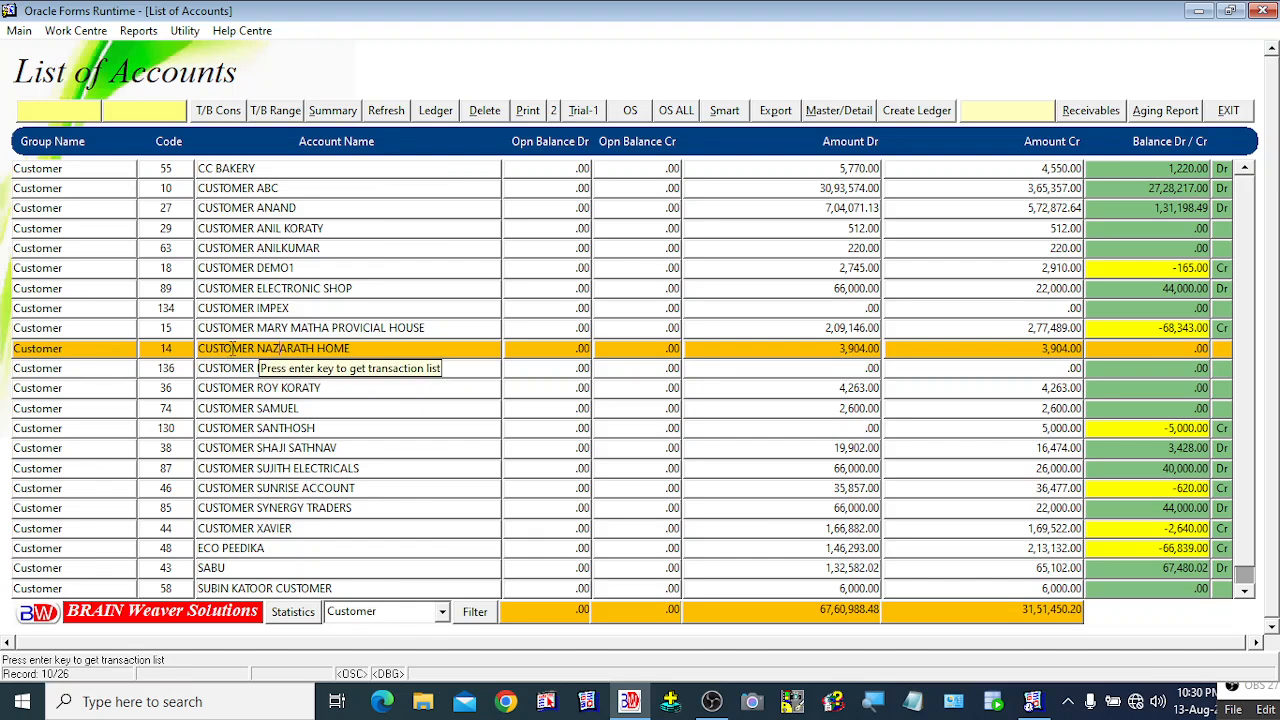
pyautogui.click(444, 112)
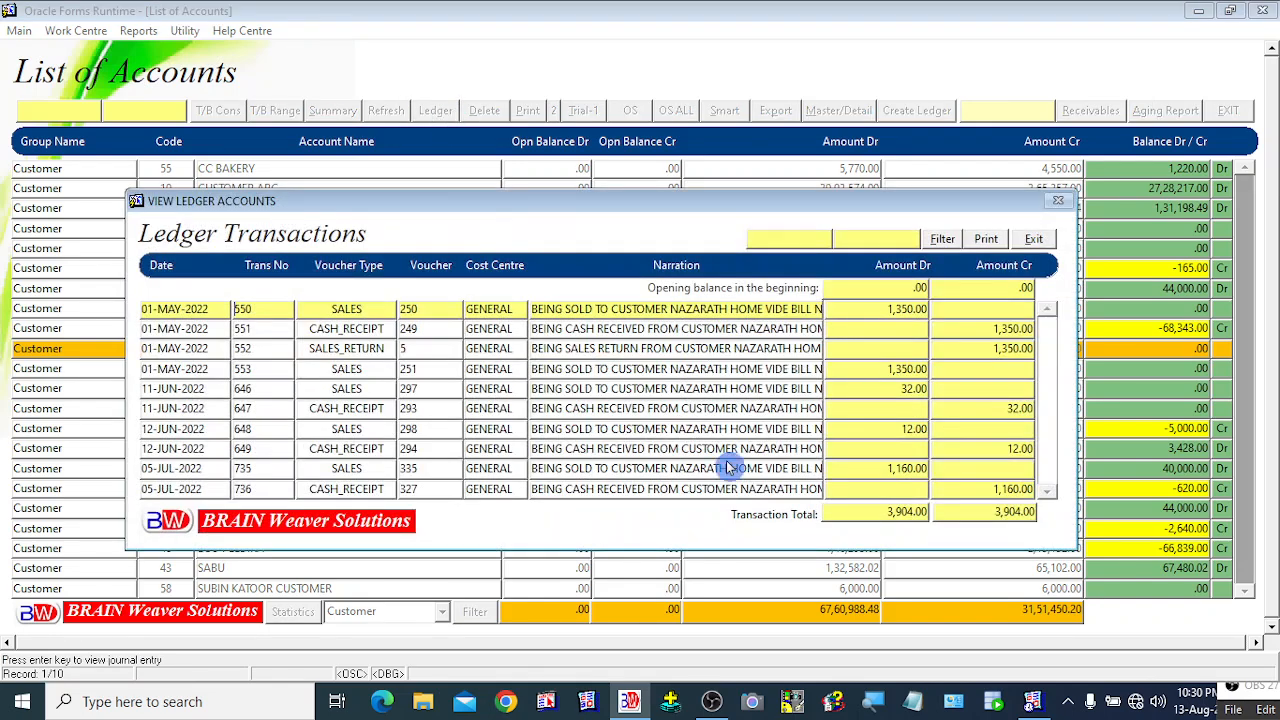
# Step: Browse the transaction rows back to voucher 250 and shift the ledger window aside
pyautogui.click(640, 388)
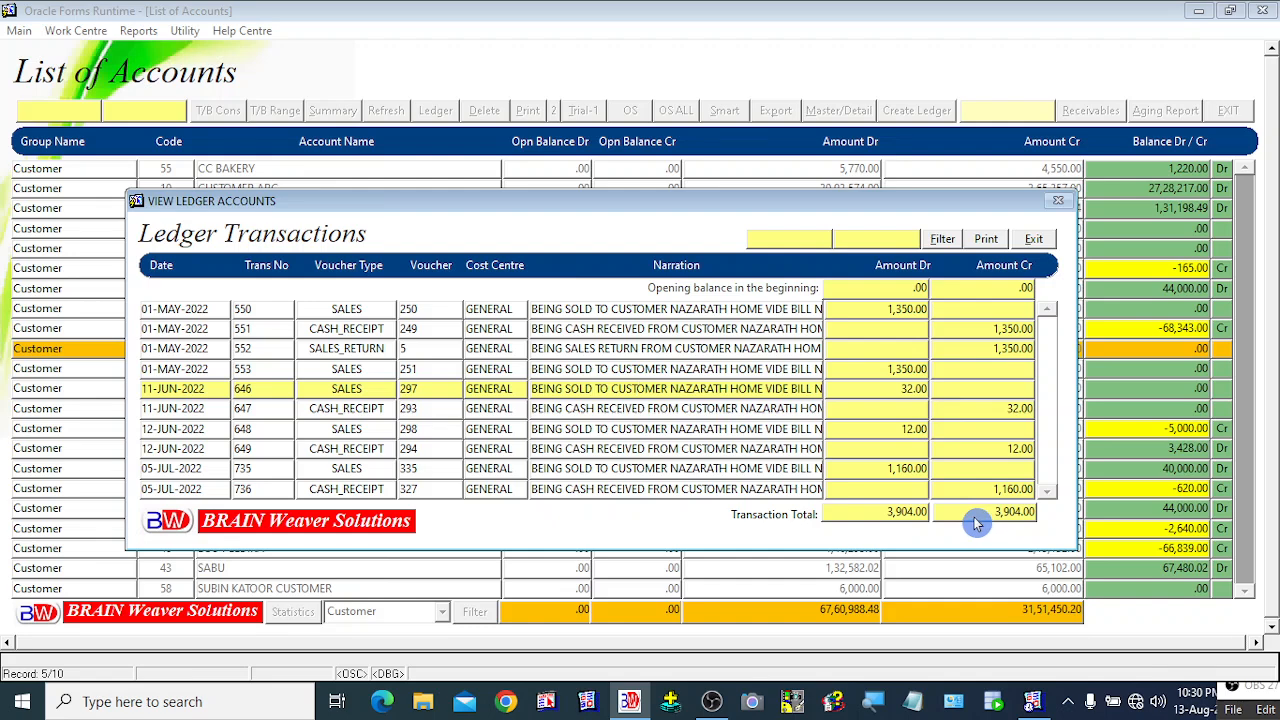
pyautogui.click(630, 350)
pyautogui.click(618, 313)
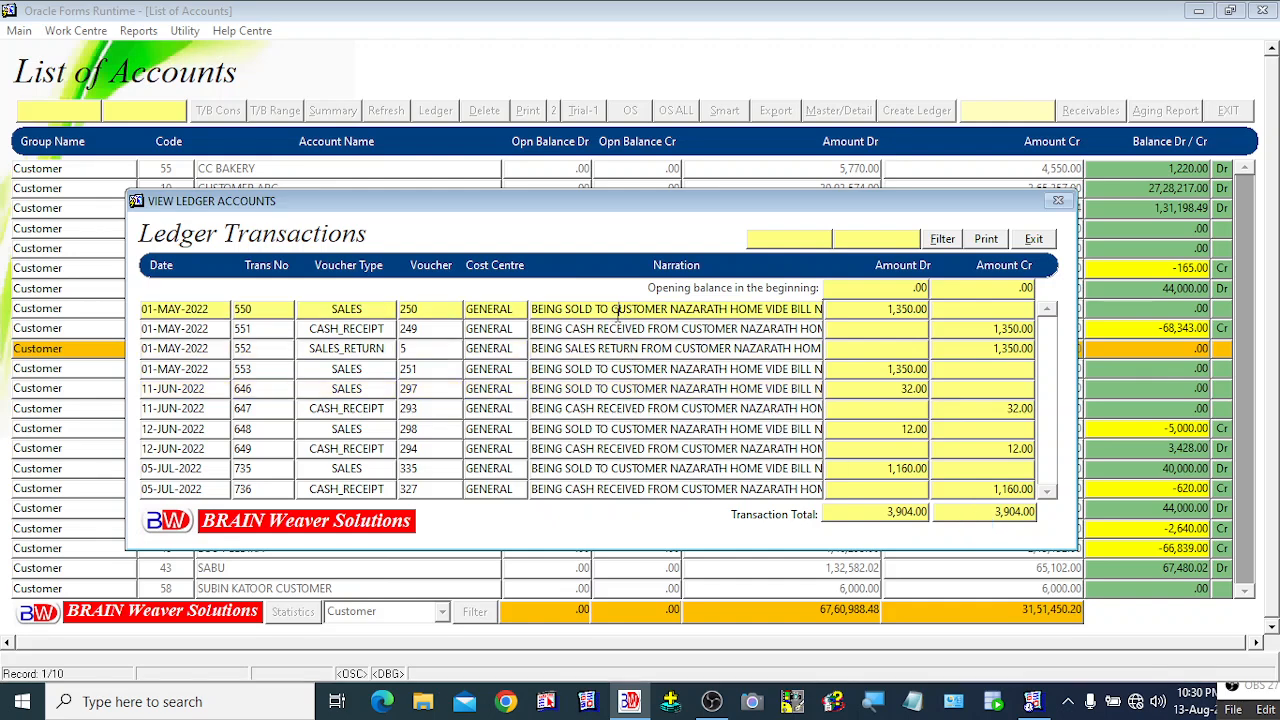
pyautogui.click(630, 370)
pyautogui.moveTo(404, 208); pyautogui.dragTo(419, 182)
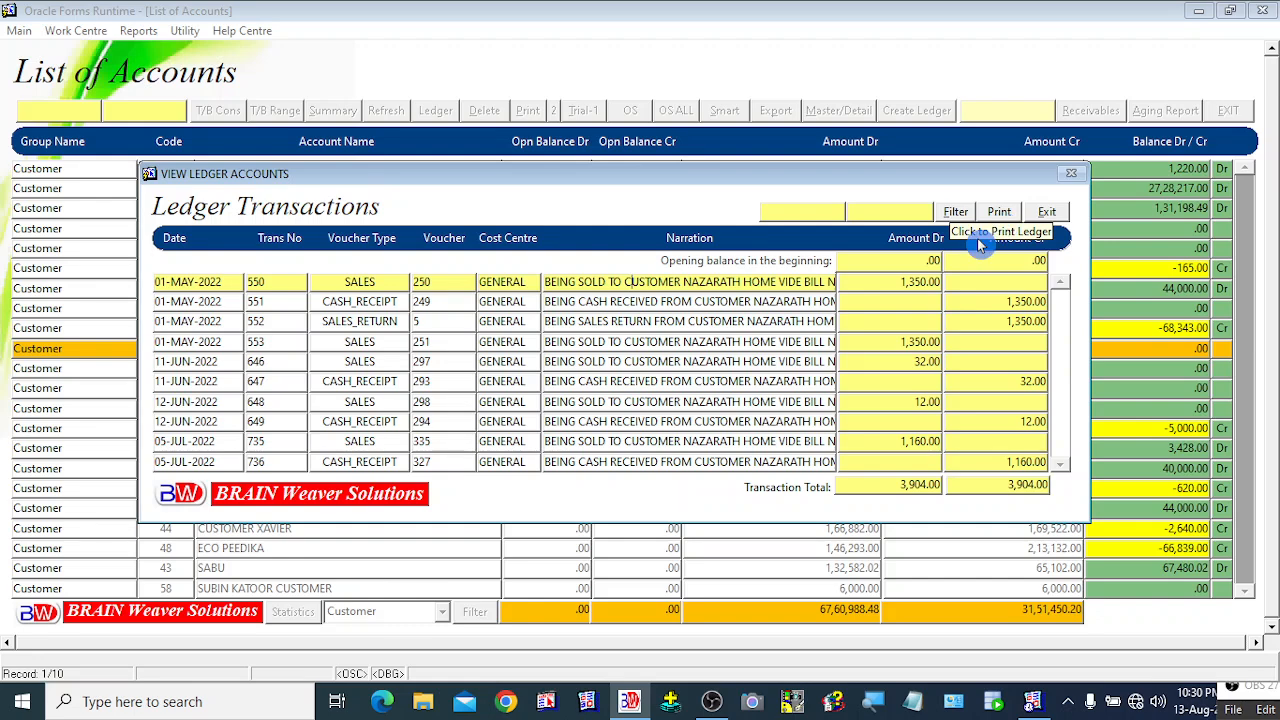
# Step: Print the ledger and export the preview to the Desktop as REPORT_SINGLE_LEDGER.pdf, then close the preview
pyautogui.click(998, 215)
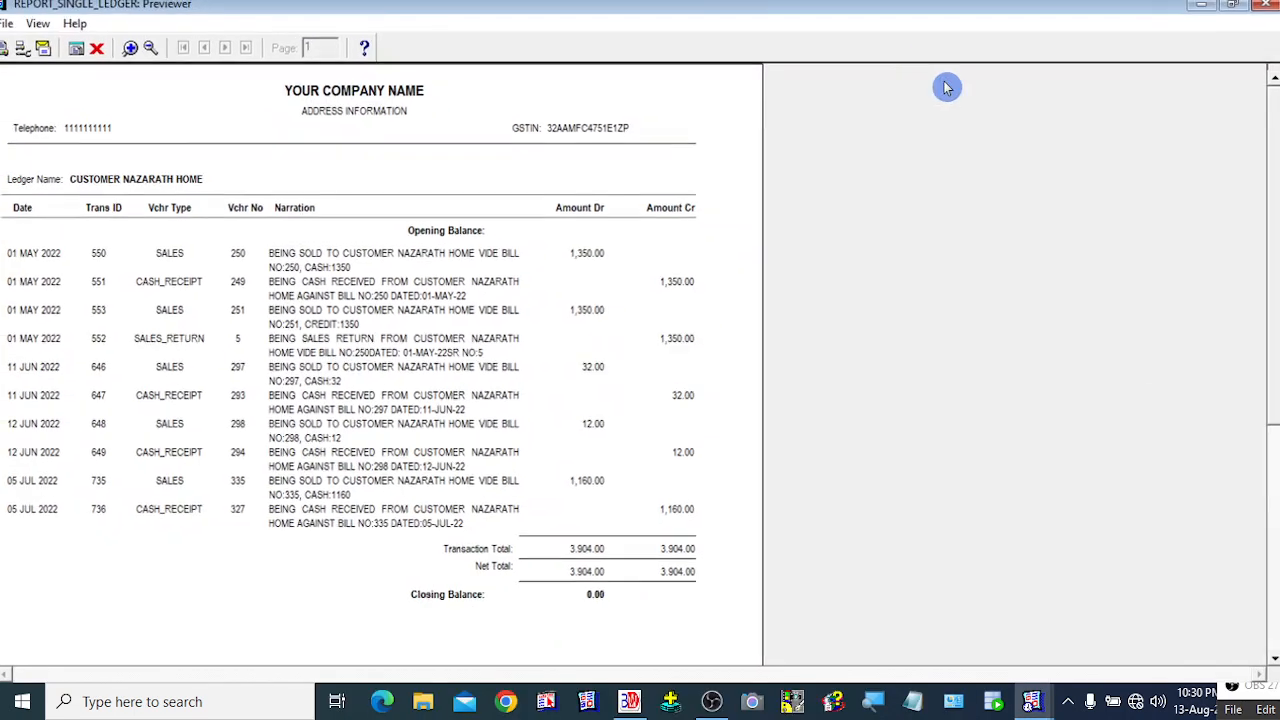
pyautogui.moveTo(1262, 234); pyautogui.dragTo(1274, 198)
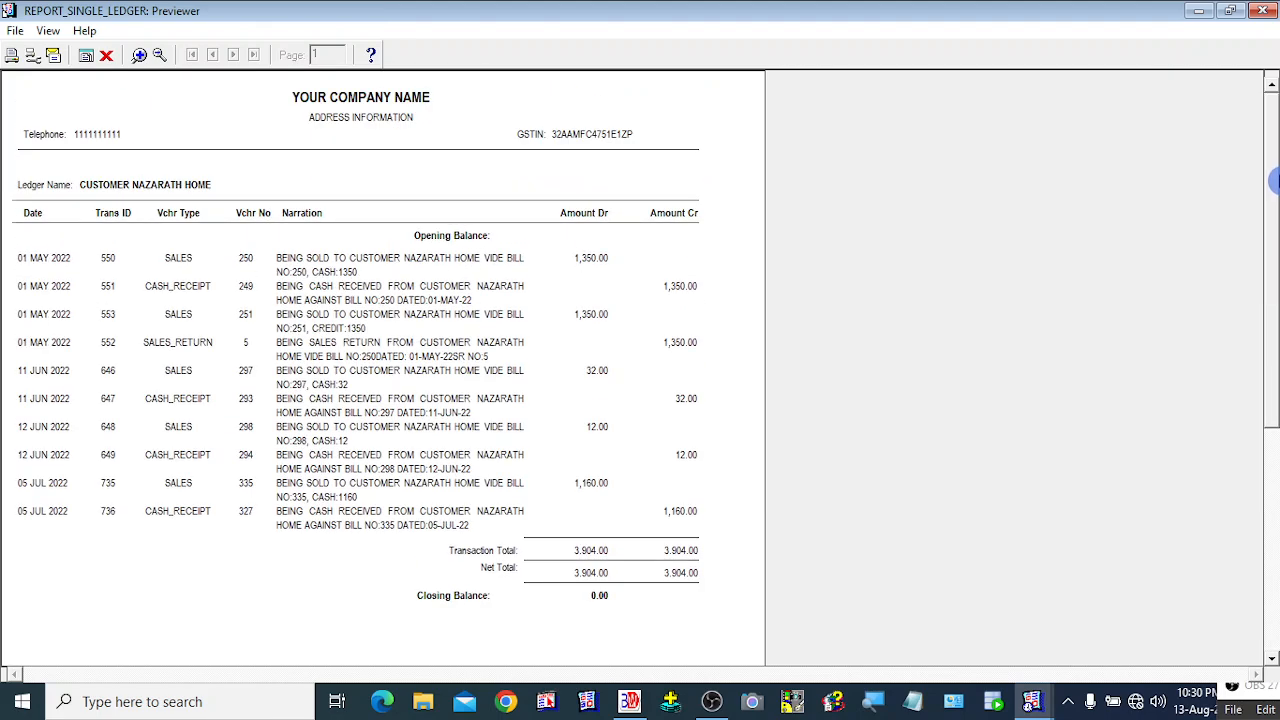
pyautogui.click(17, 34)
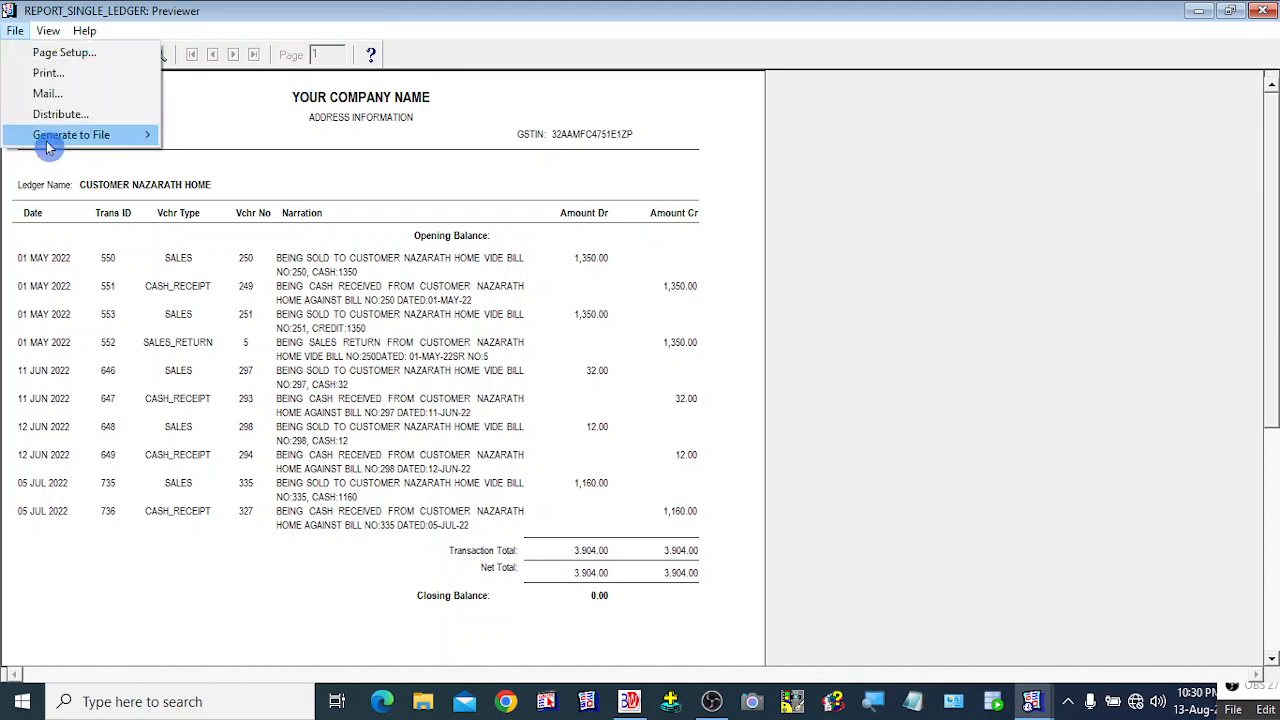
pyautogui.moveTo(47, 147)
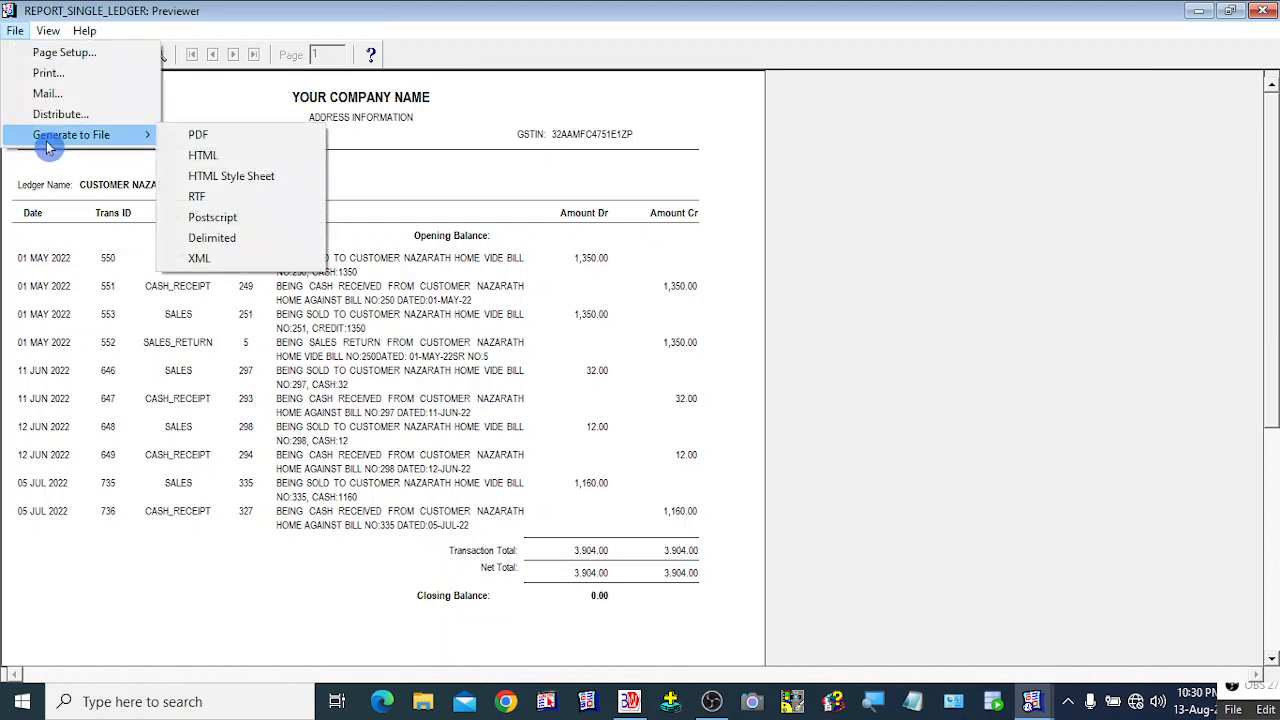
pyautogui.click(218, 143)
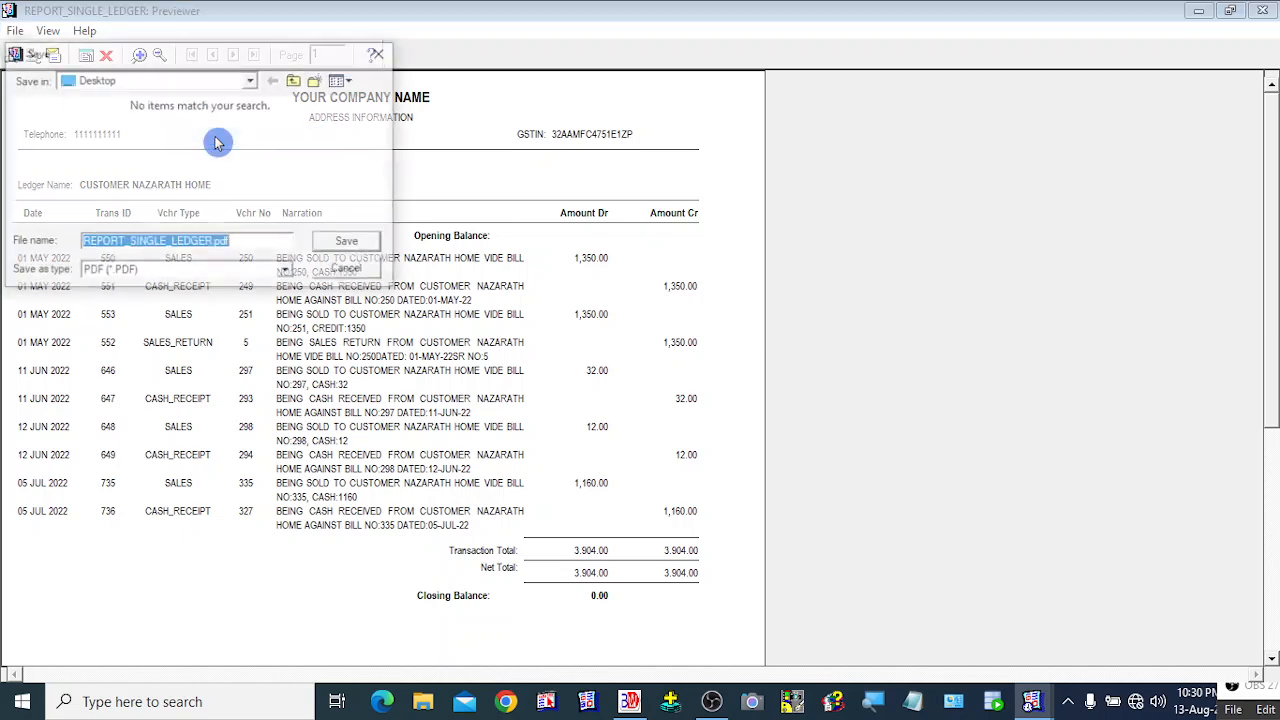
pyautogui.click(341, 253)
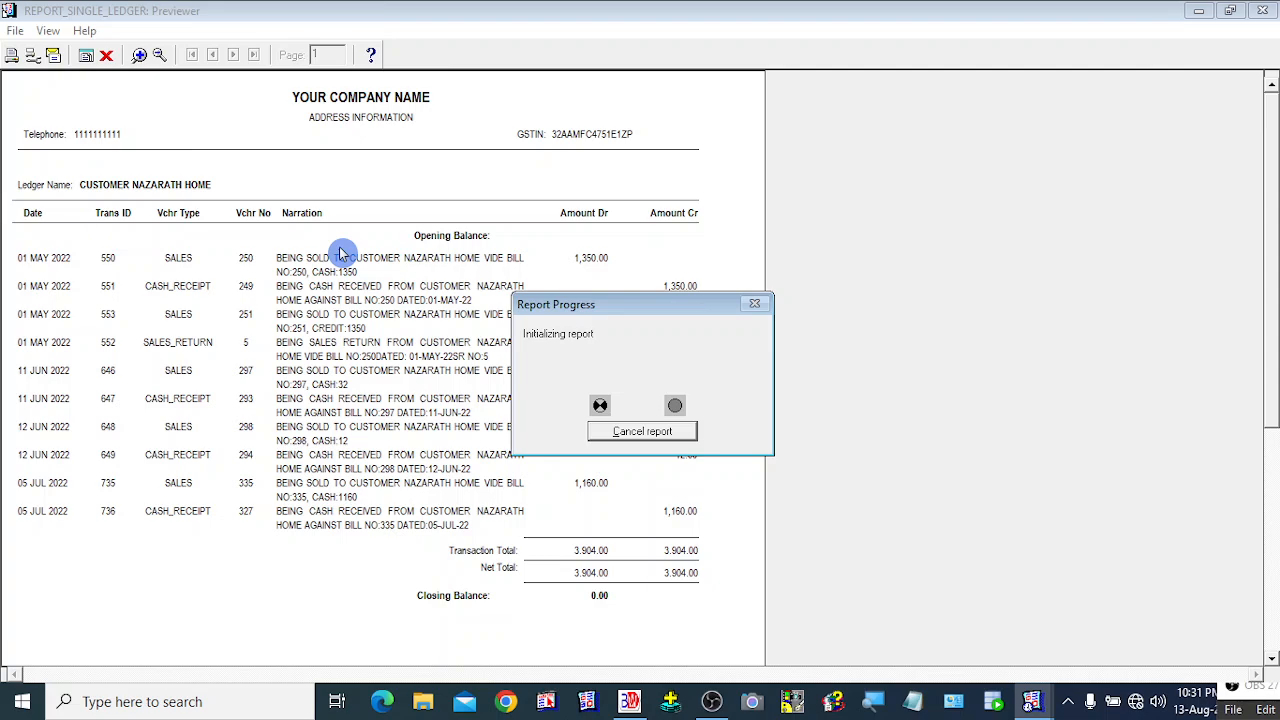
pyautogui.click(107, 56)
# Step: Change the start date to 13-JUN-2022, keeping end date 13-AUG-2024, and filter the ledger
pyautogui.click(800, 213)
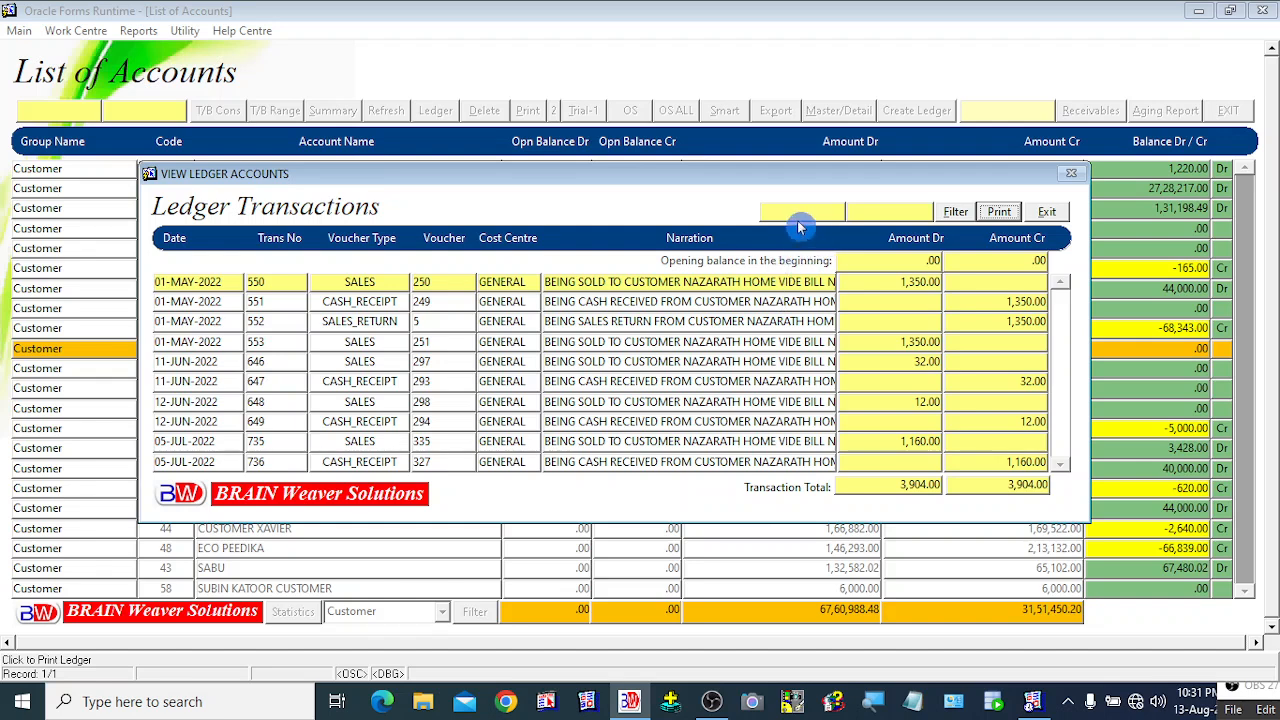
pyautogui.click(895, 211)
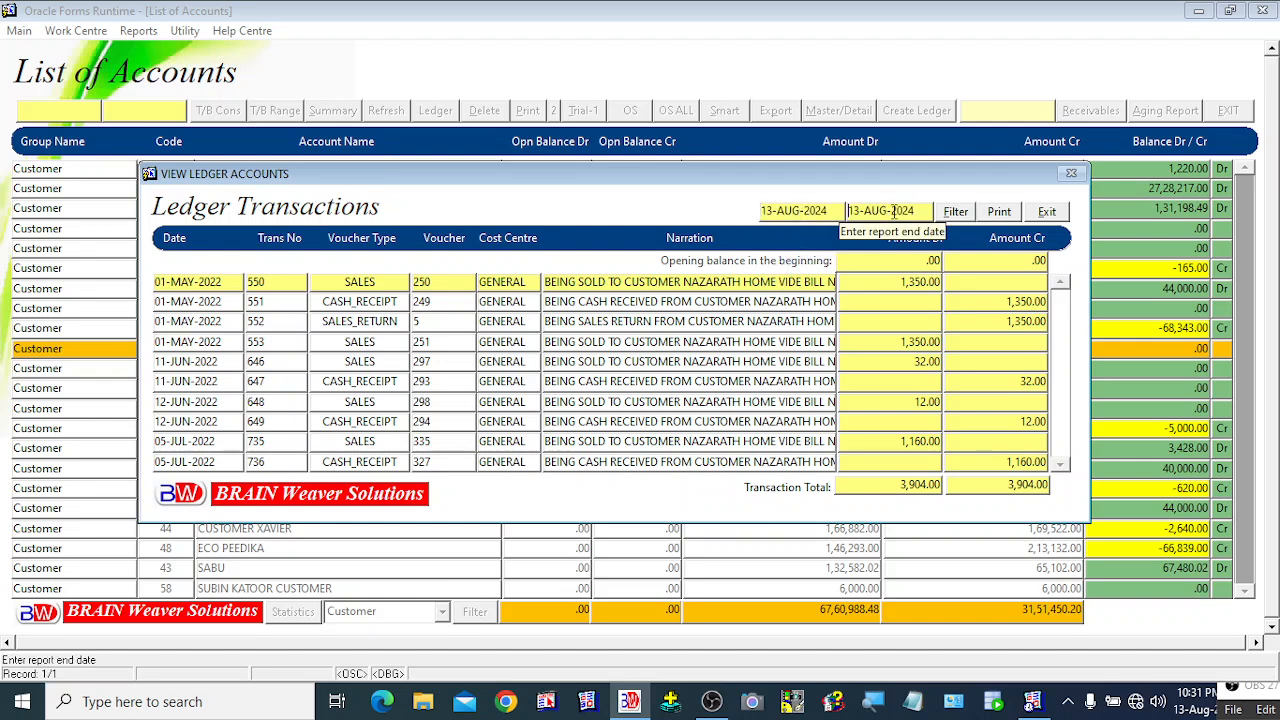
pyautogui.click(789, 211)
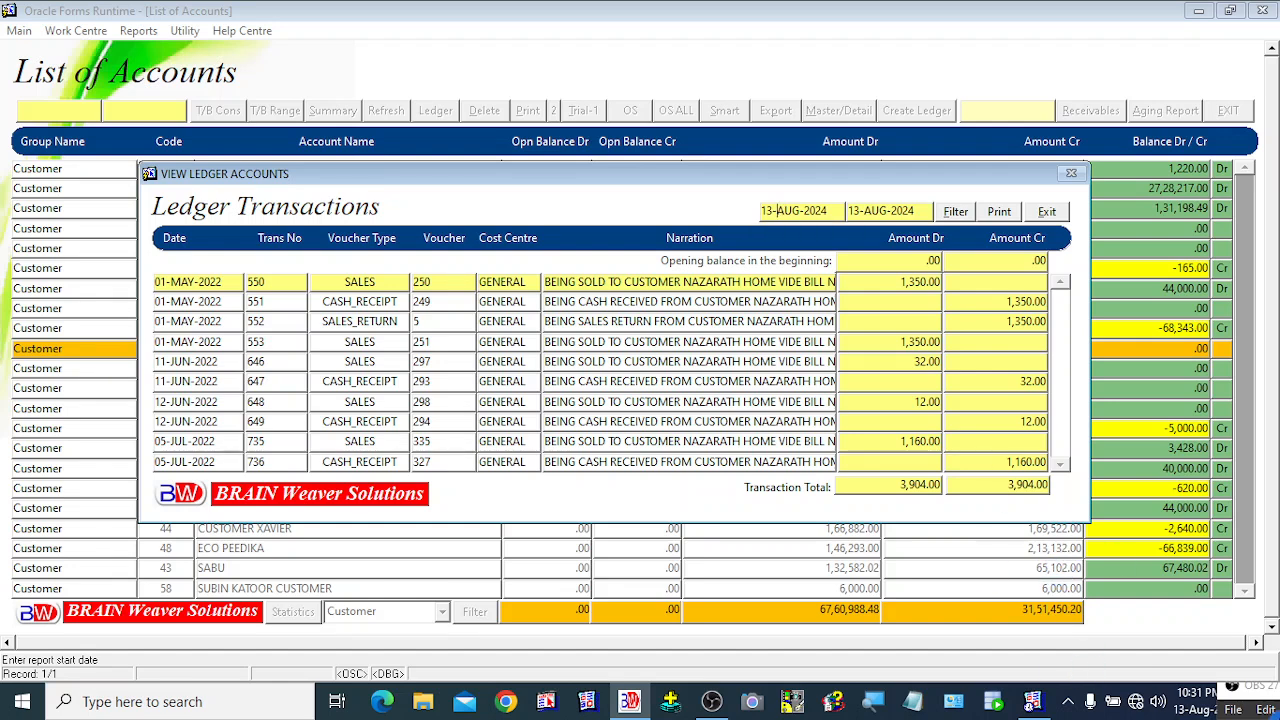
pyautogui.press('Delete')
pyautogui.press('Delete')
pyautogui.press('Delete')
pyautogui.write('JUN')
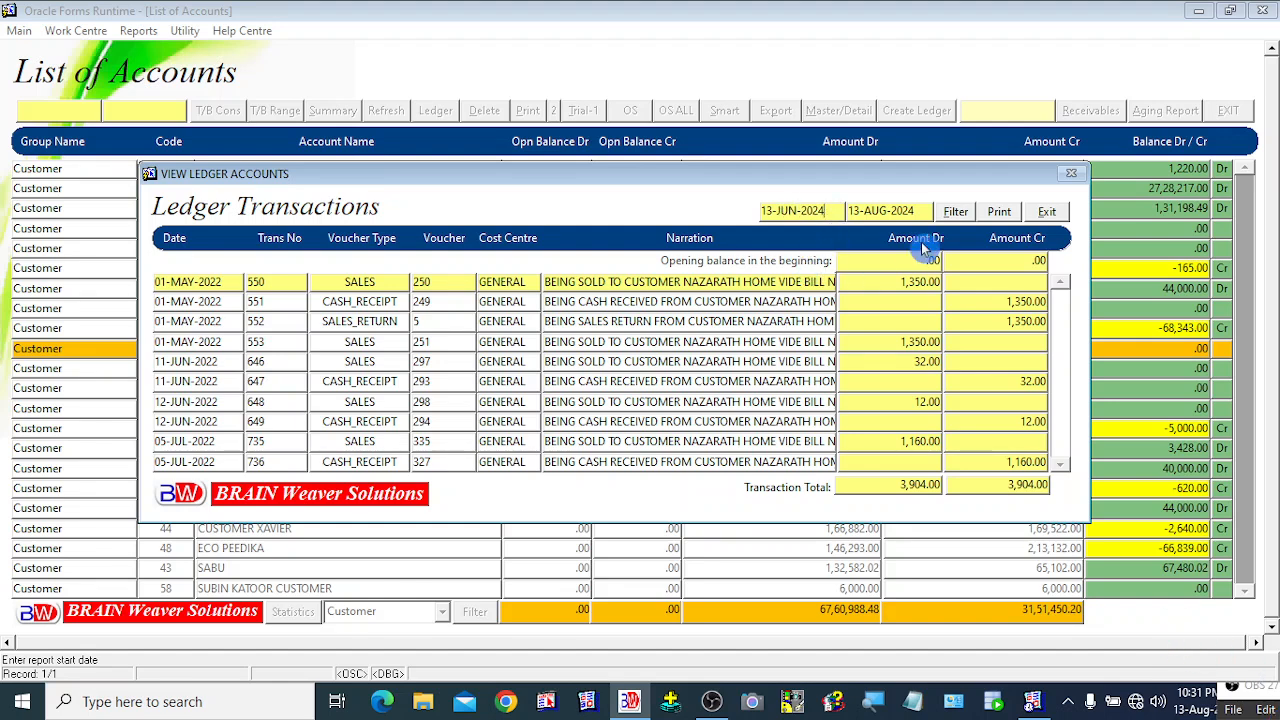
pyautogui.press('BackSpace')
pyautogui.write('2')
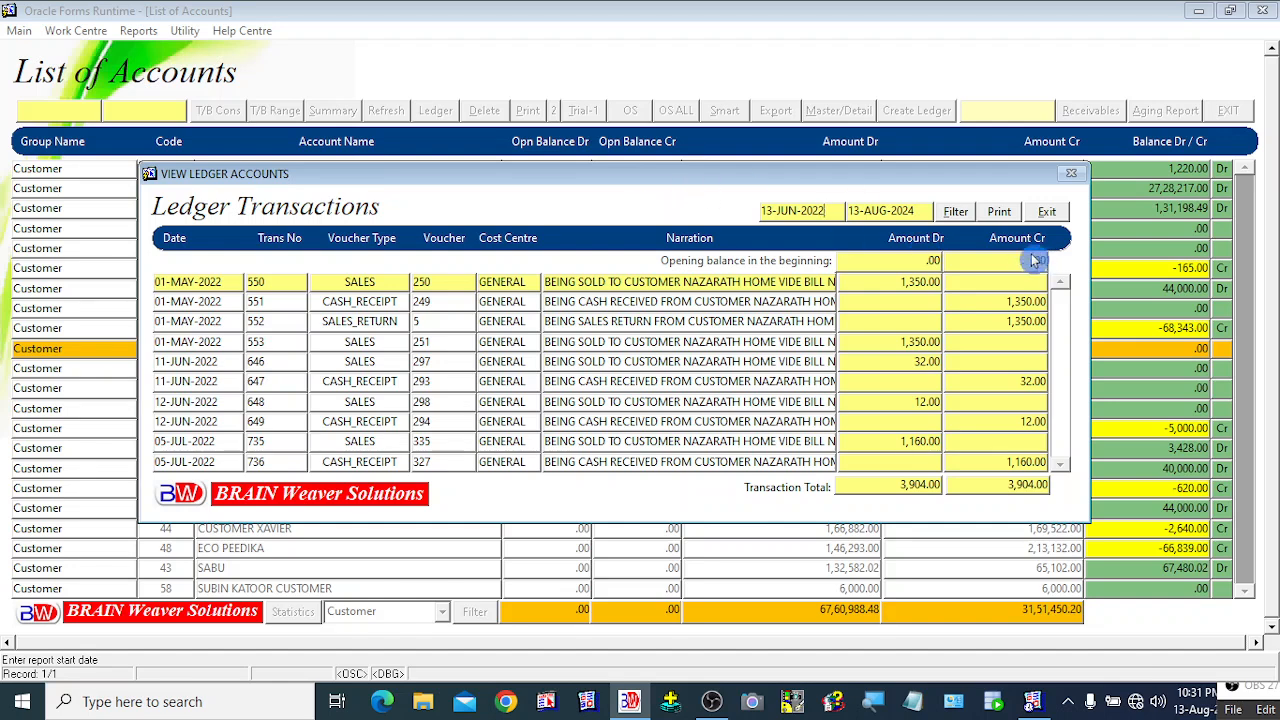
pyautogui.click(955, 216)
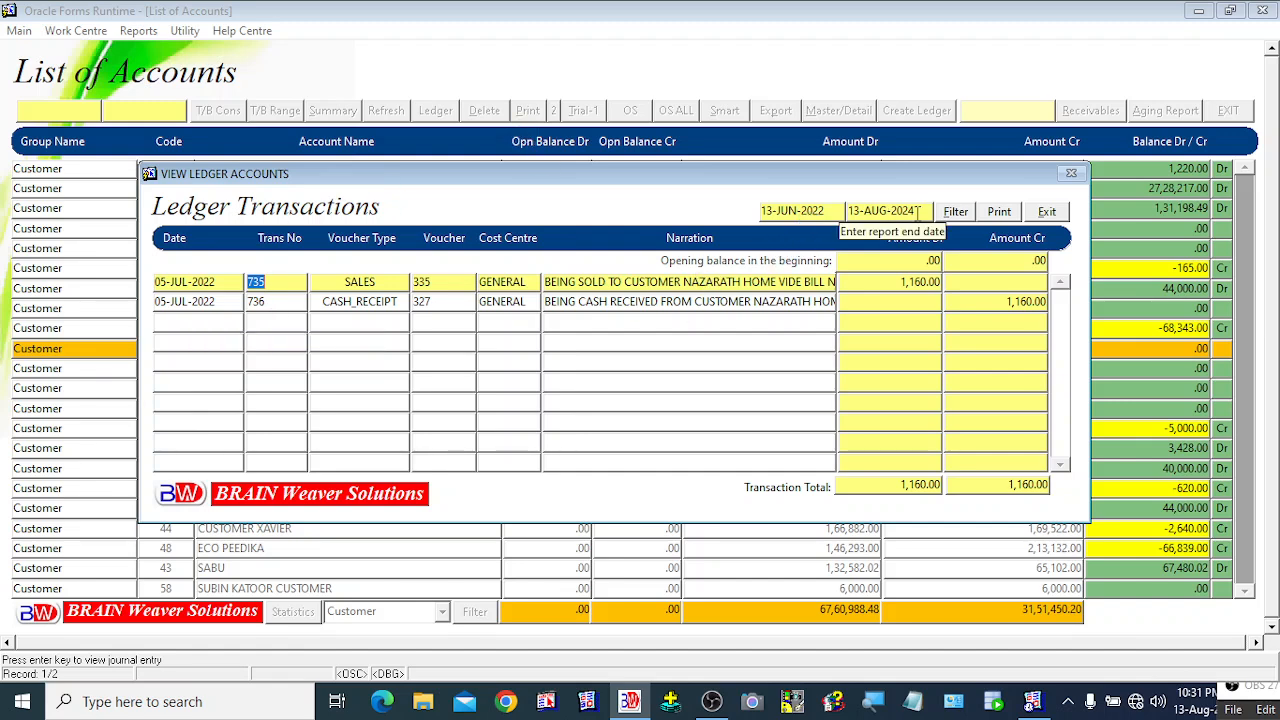
# Step: Print the filtered ledger to the REPORT_SINGLE_LEDGER_TWO_DATE preview and maximize it
pyautogui.click(1000, 216)
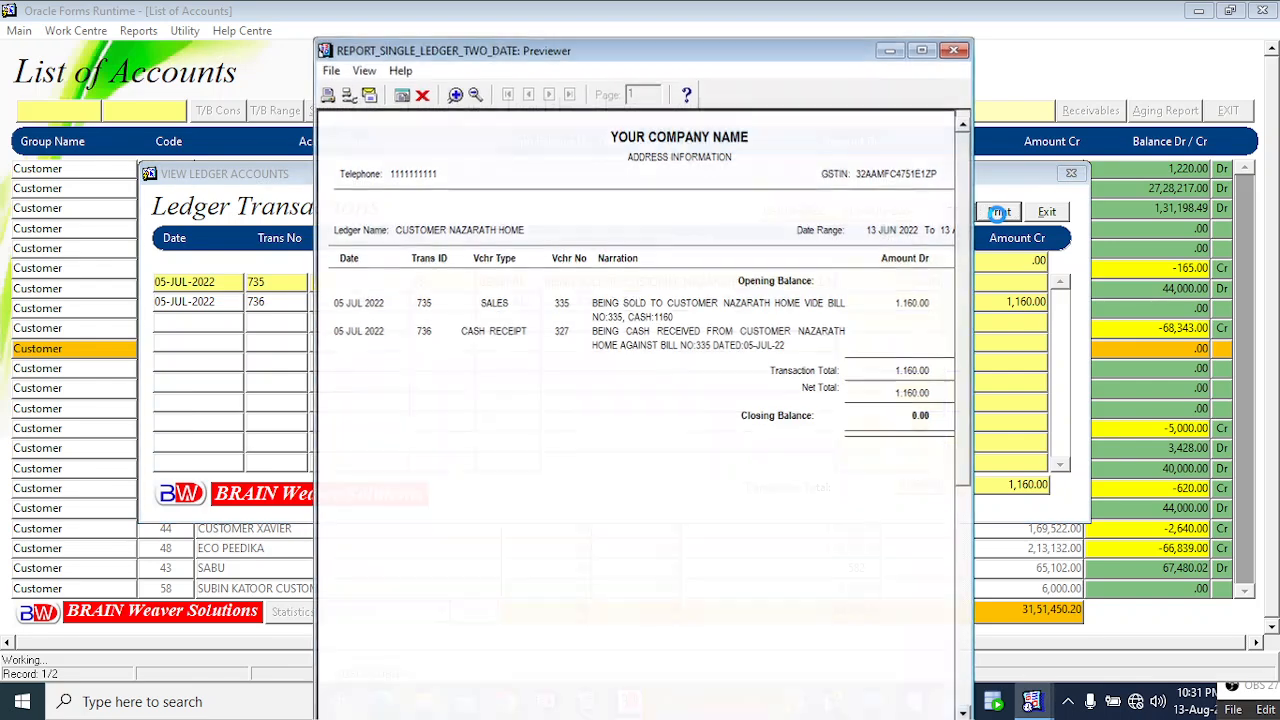
pyautogui.click(923, 52)
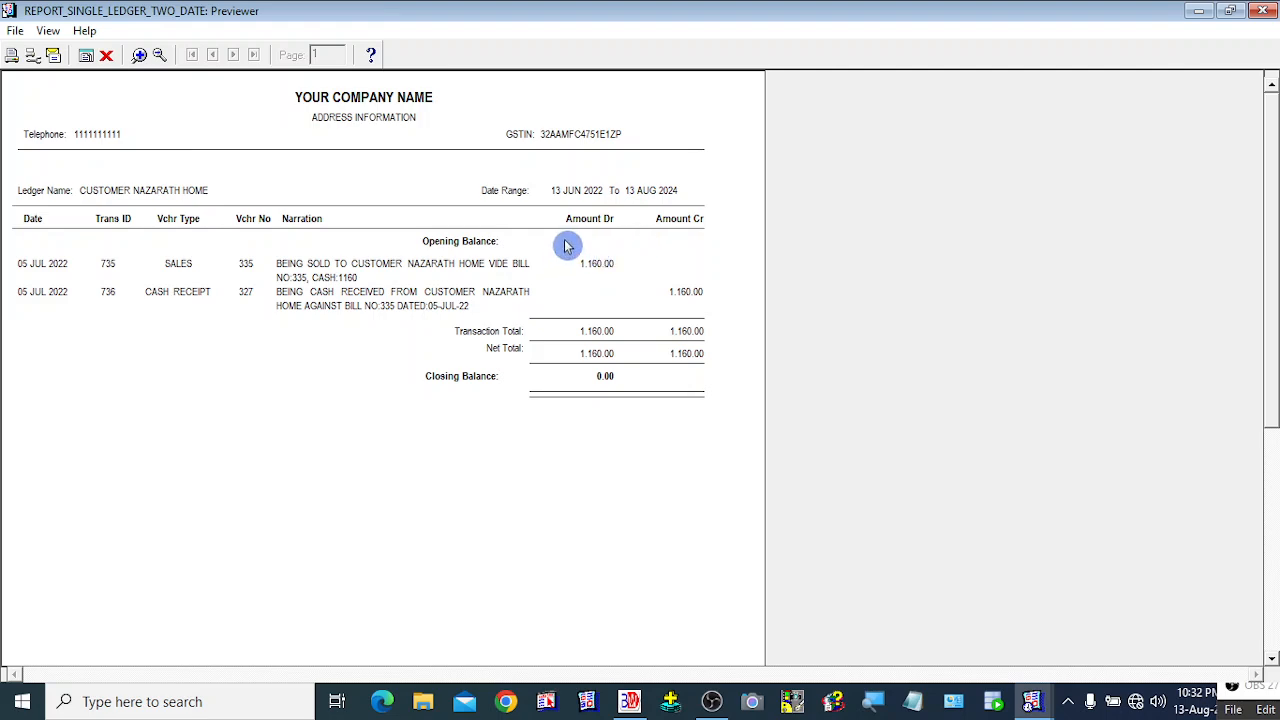
# Step: Close the report preview and exit Nazarath Home's ledger transactions window
pyautogui.click(106, 55)
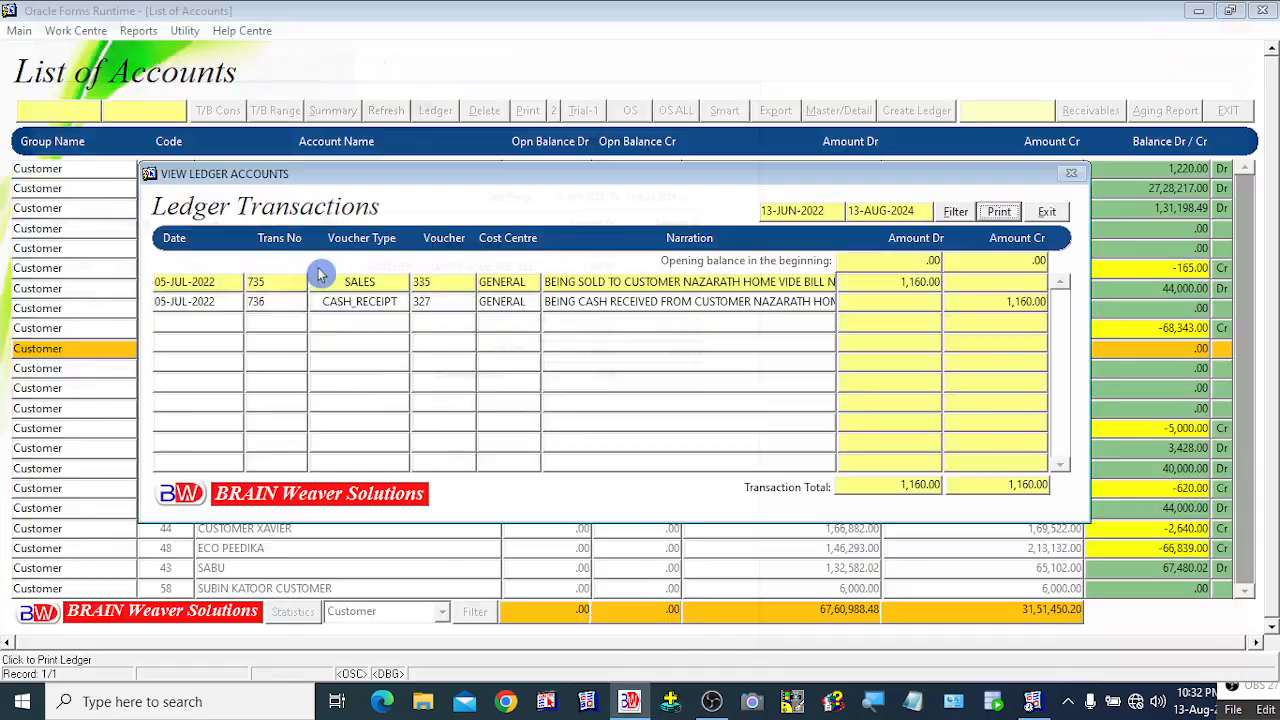
pyautogui.click(1050, 214)
pyautogui.click(527, 566)
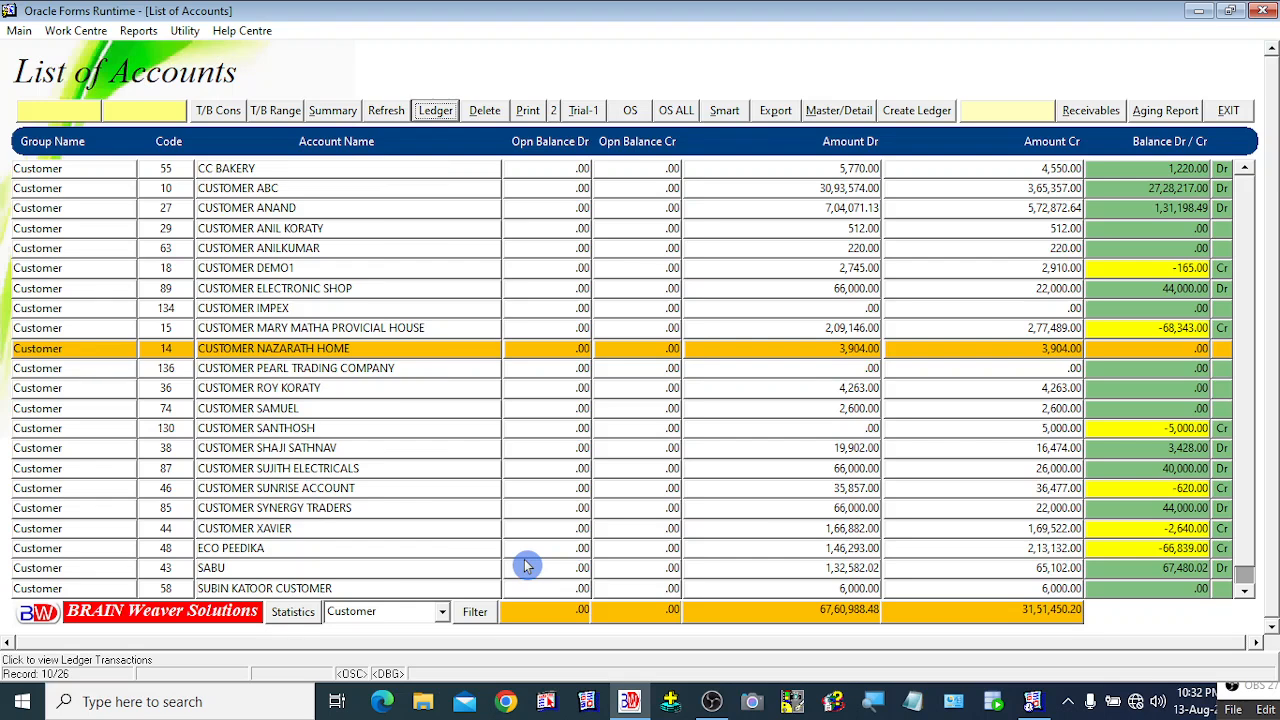
pyautogui.click(588, 163)
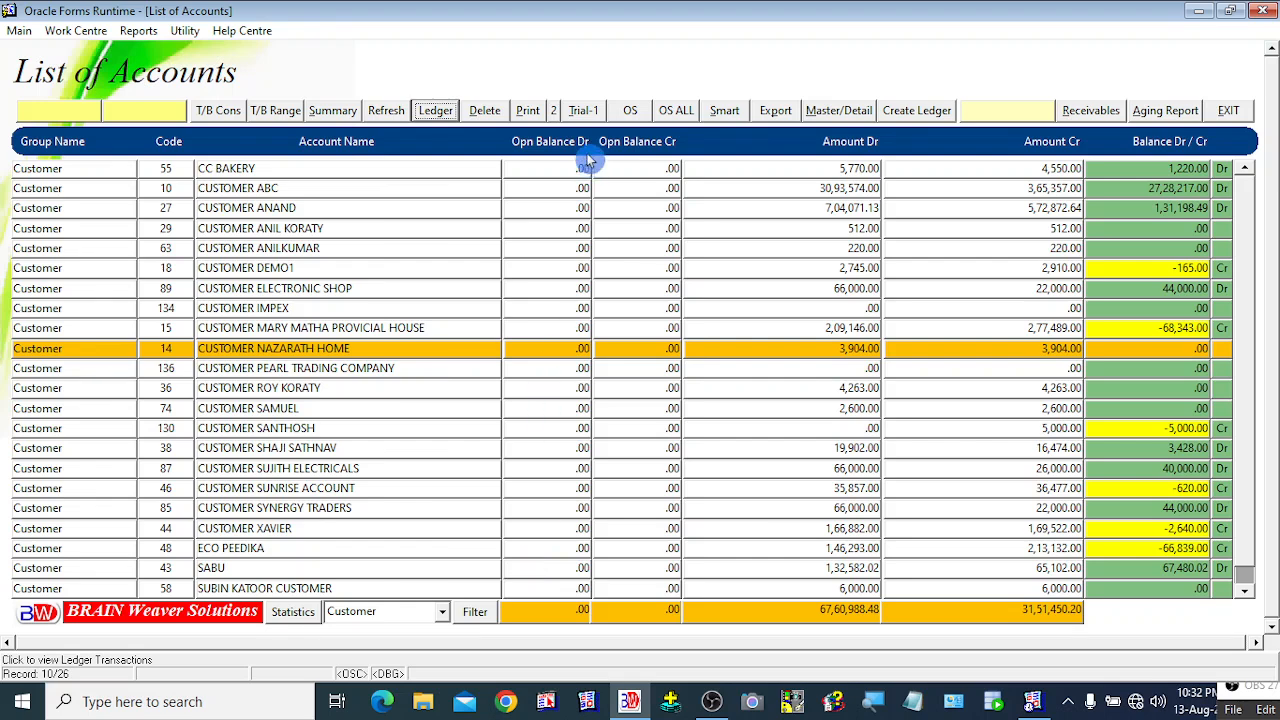
pyautogui.click(1228, 112)
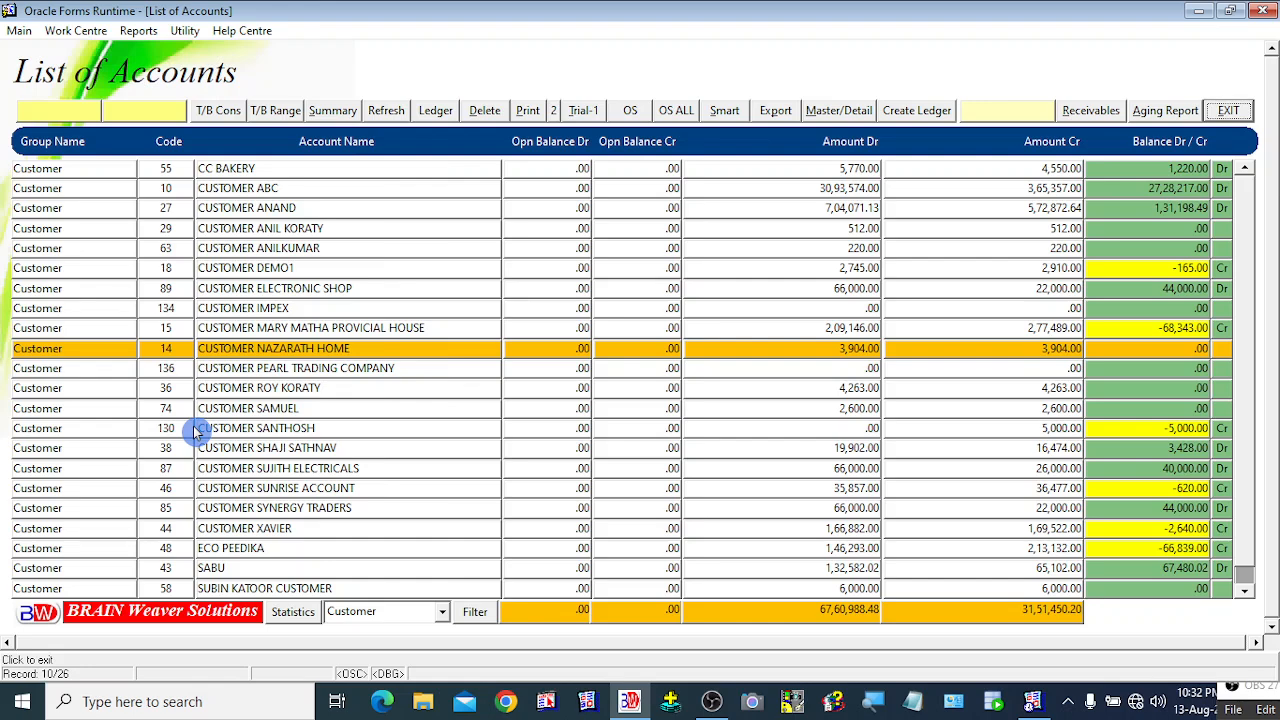
# Step: Open Account Group Statistics and select the Indirect Expense ledger count of 30
pyautogui.click(290, 614)
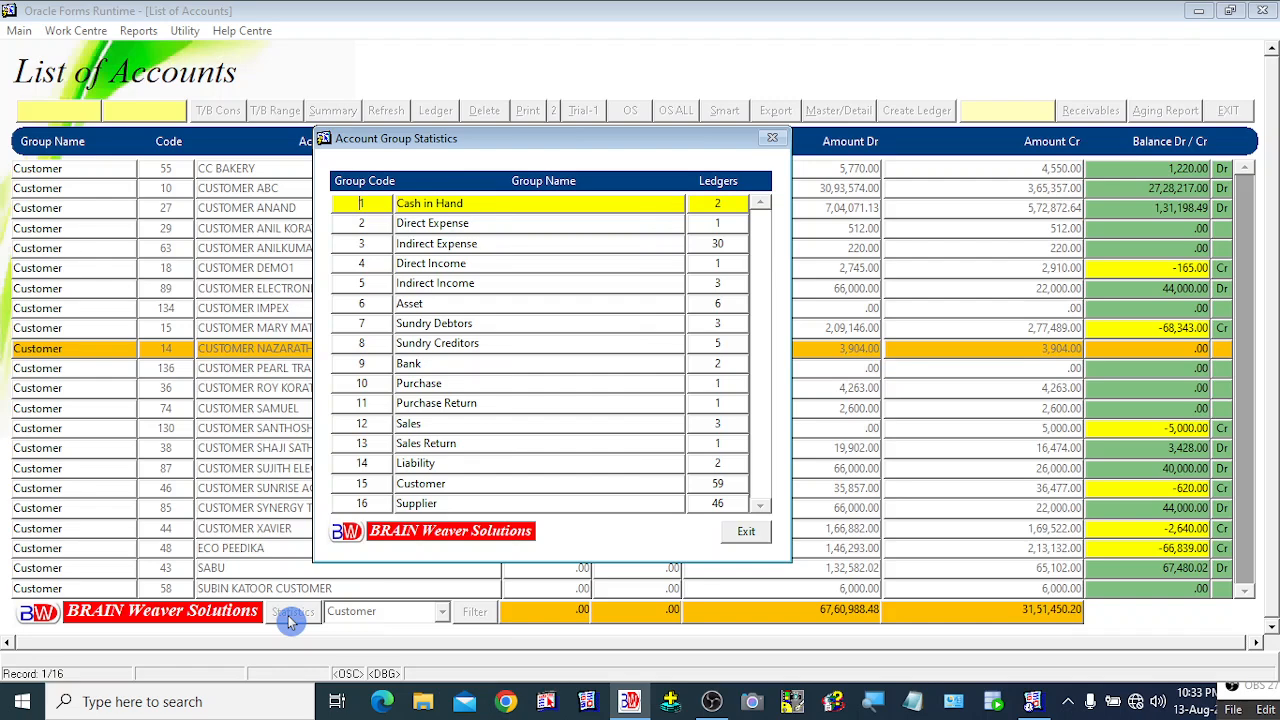
pyautogui.click(748, 536)
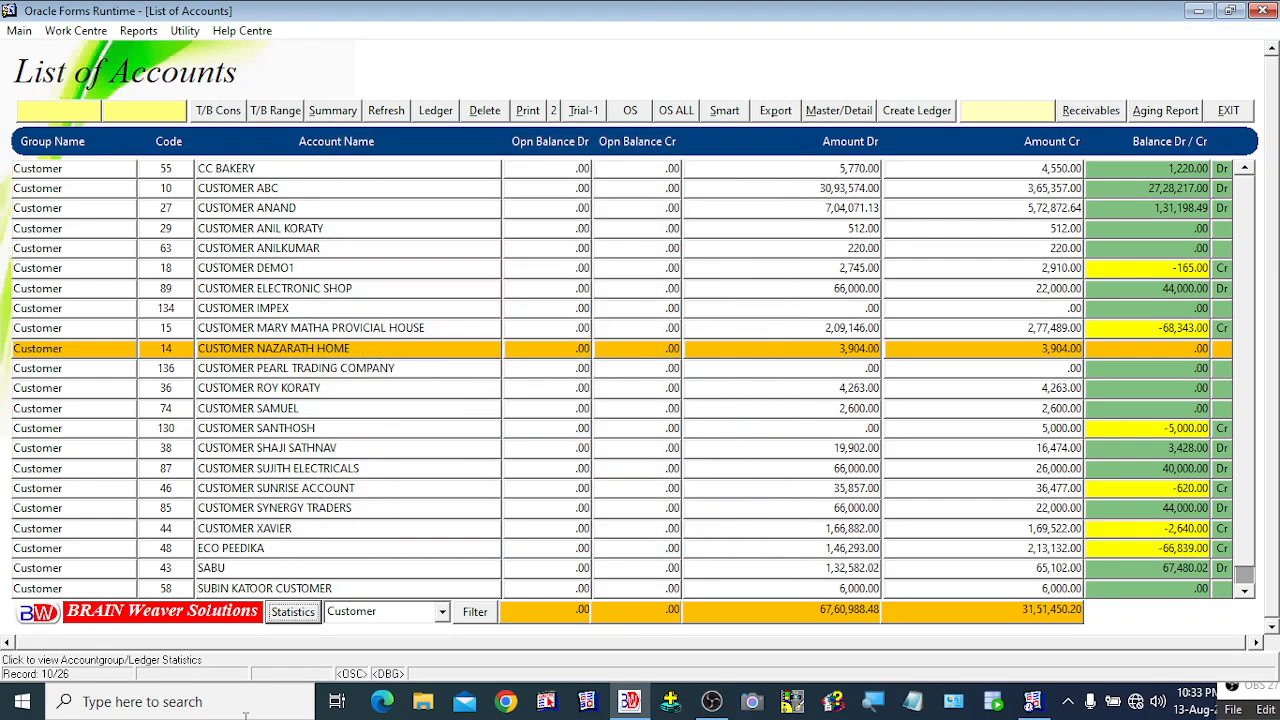
pyautogui.click(296, 616)
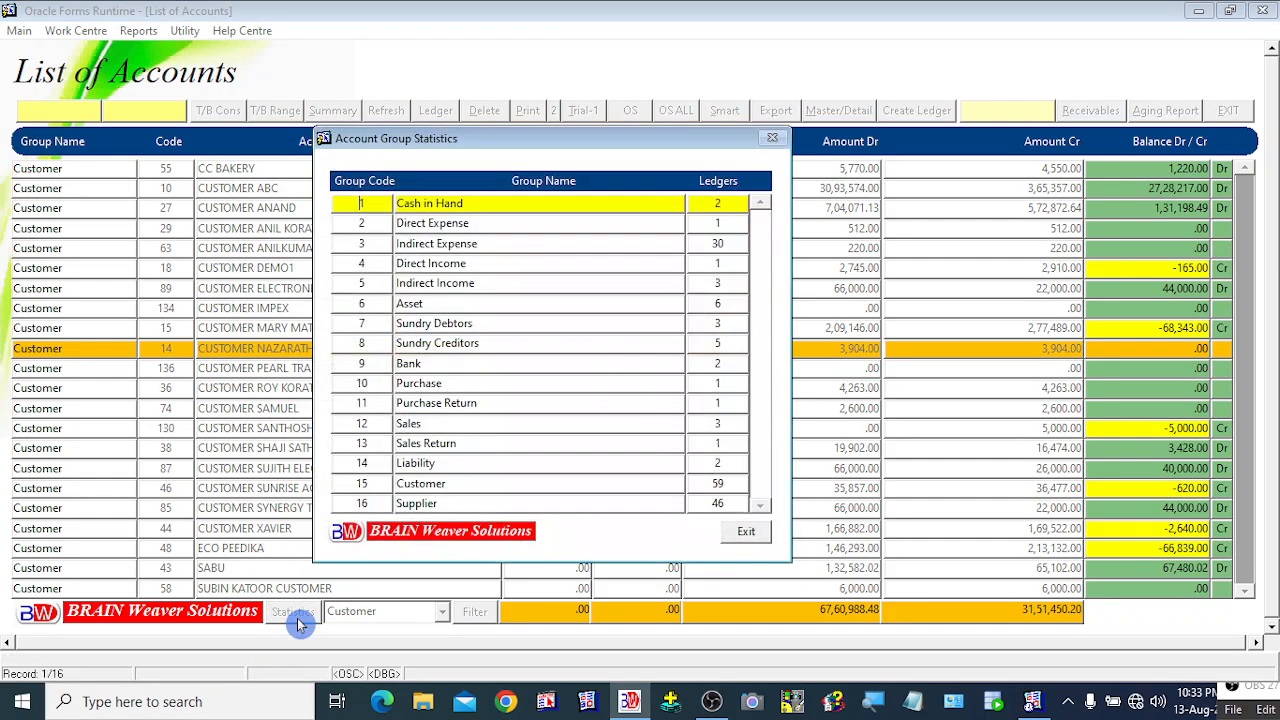
pyautogui.click(473, 262)
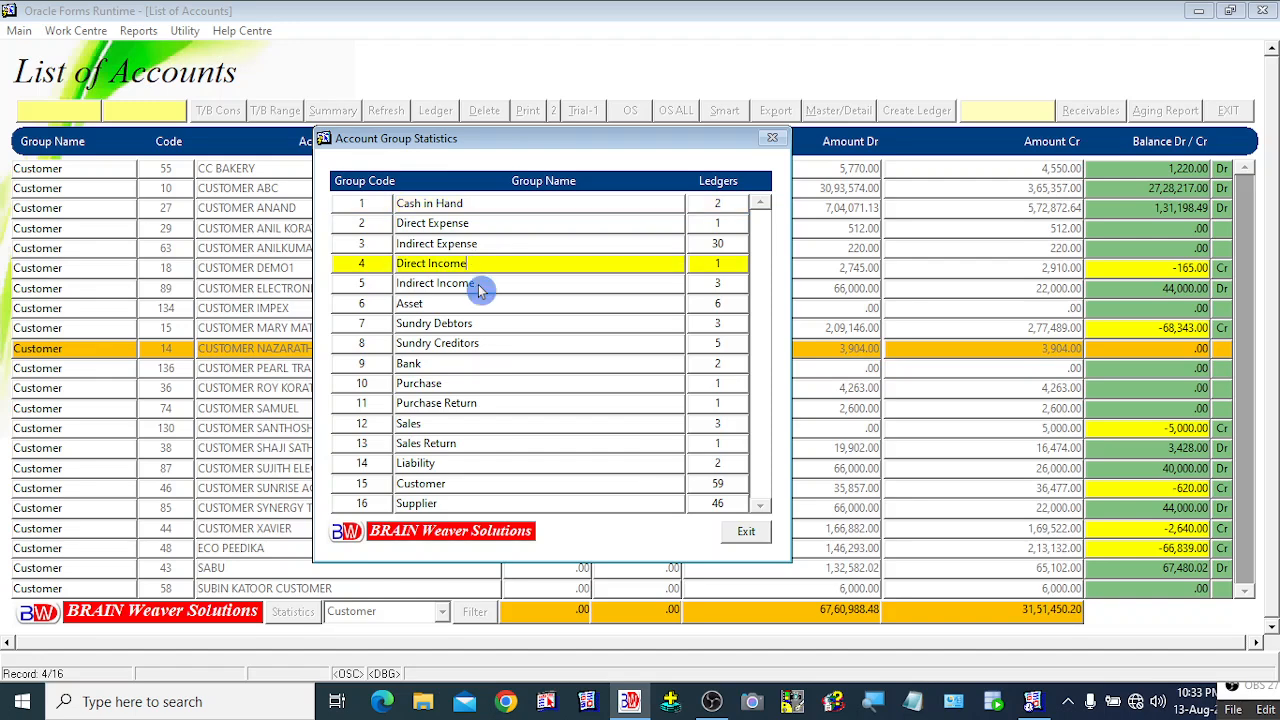
pyautogui.press('Down')
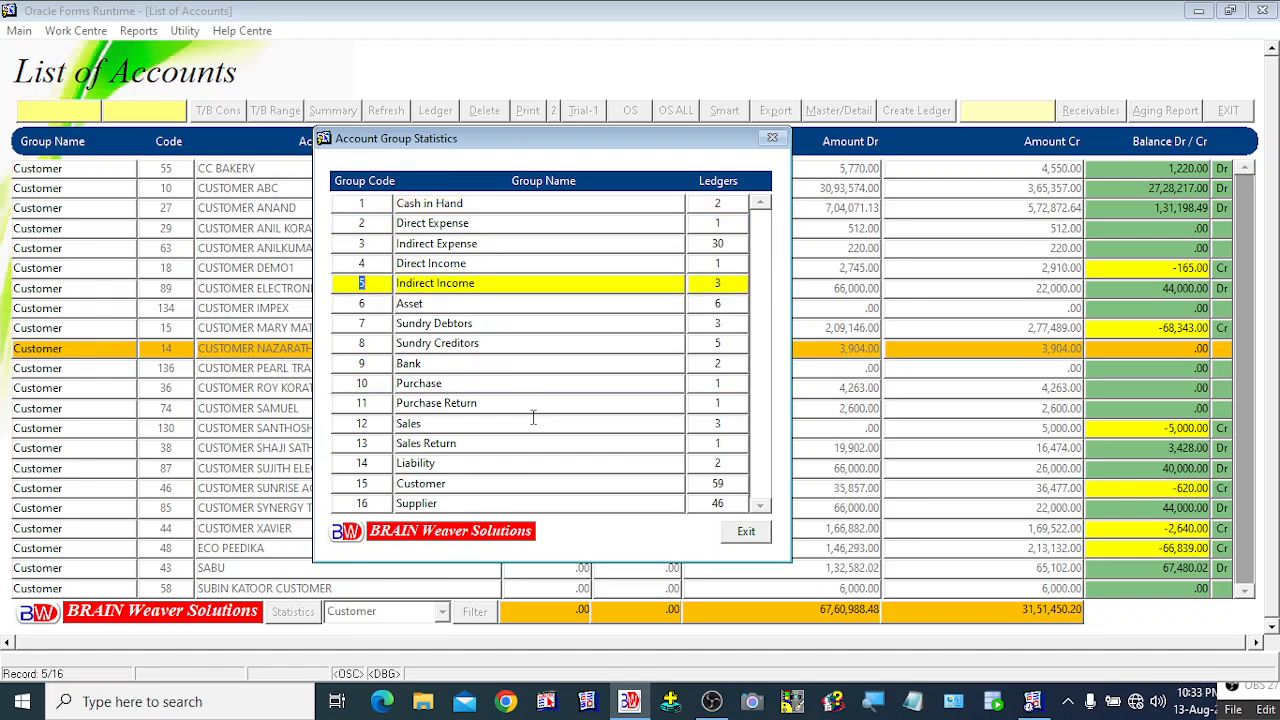
pyautogui.press('Up')
pyautogui.press('Up')
pyautogui.press('Up')
pyautogui.press('Up')
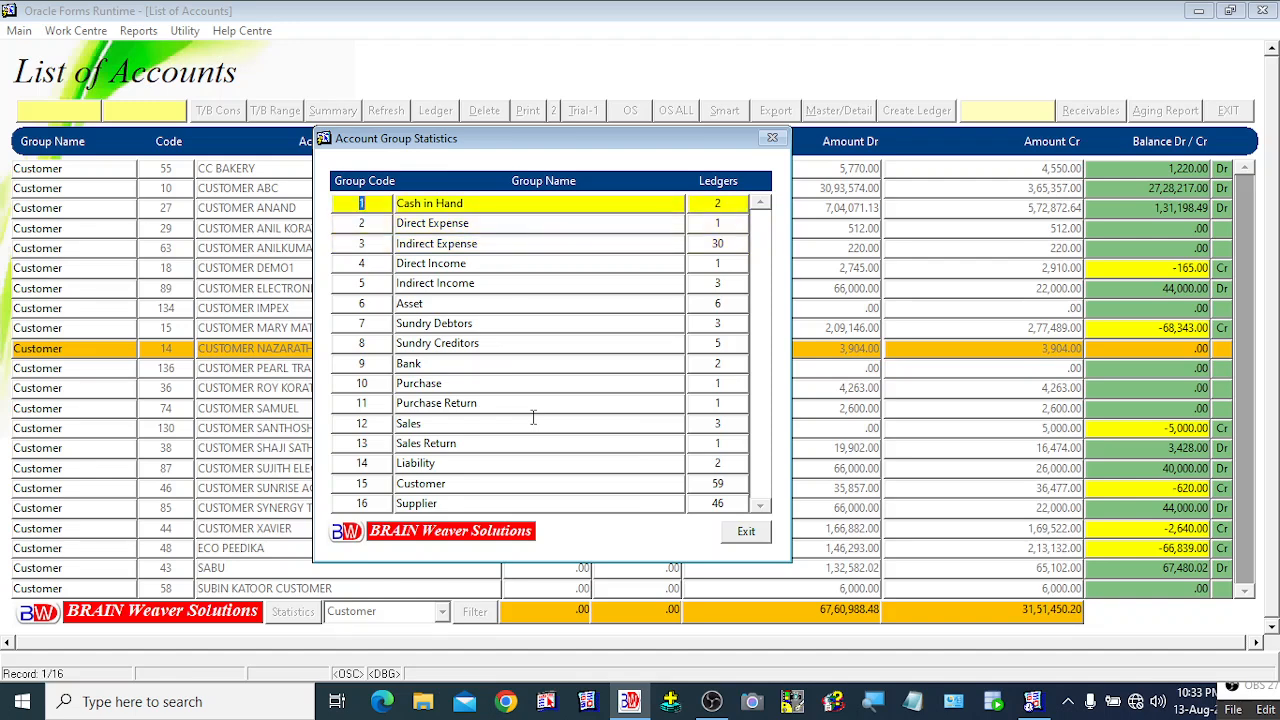
pyautogui.press('Down')
pyautogui.press('Down')
pyautogui.press('Down')
pyautogui.press('Down')
pyautogui.press('Down')
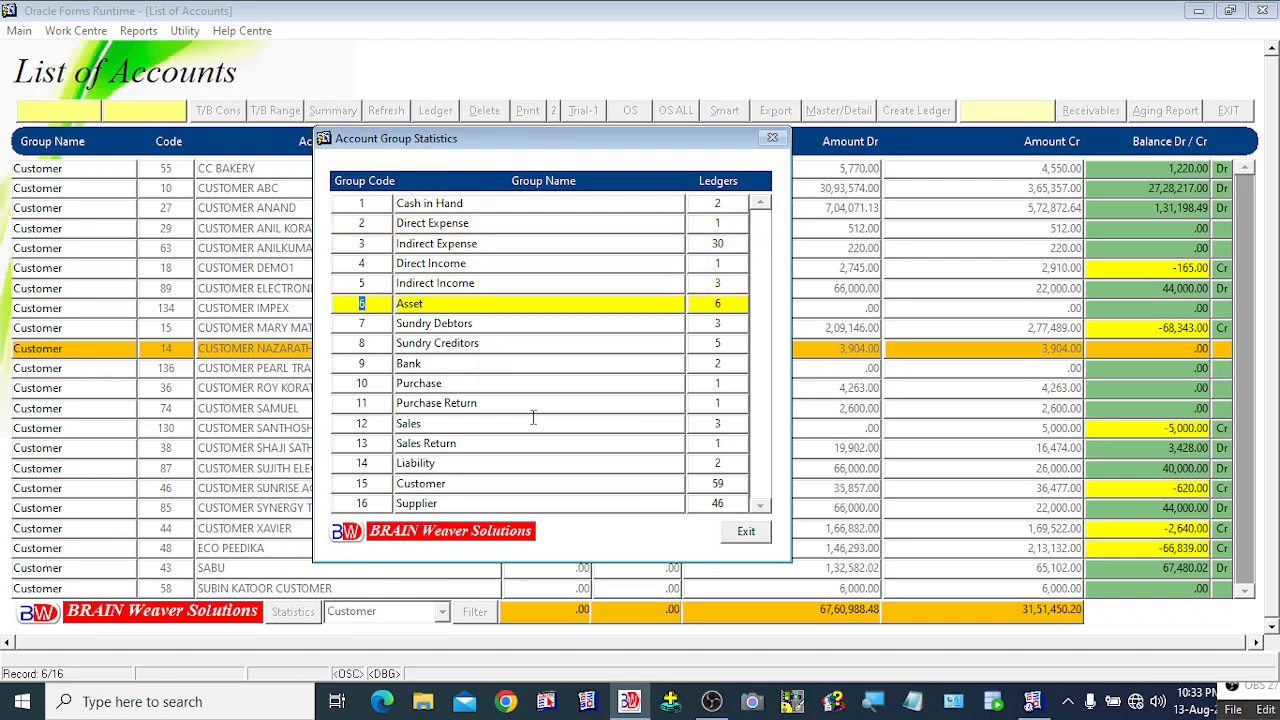
pyautogui.click(527, 243)
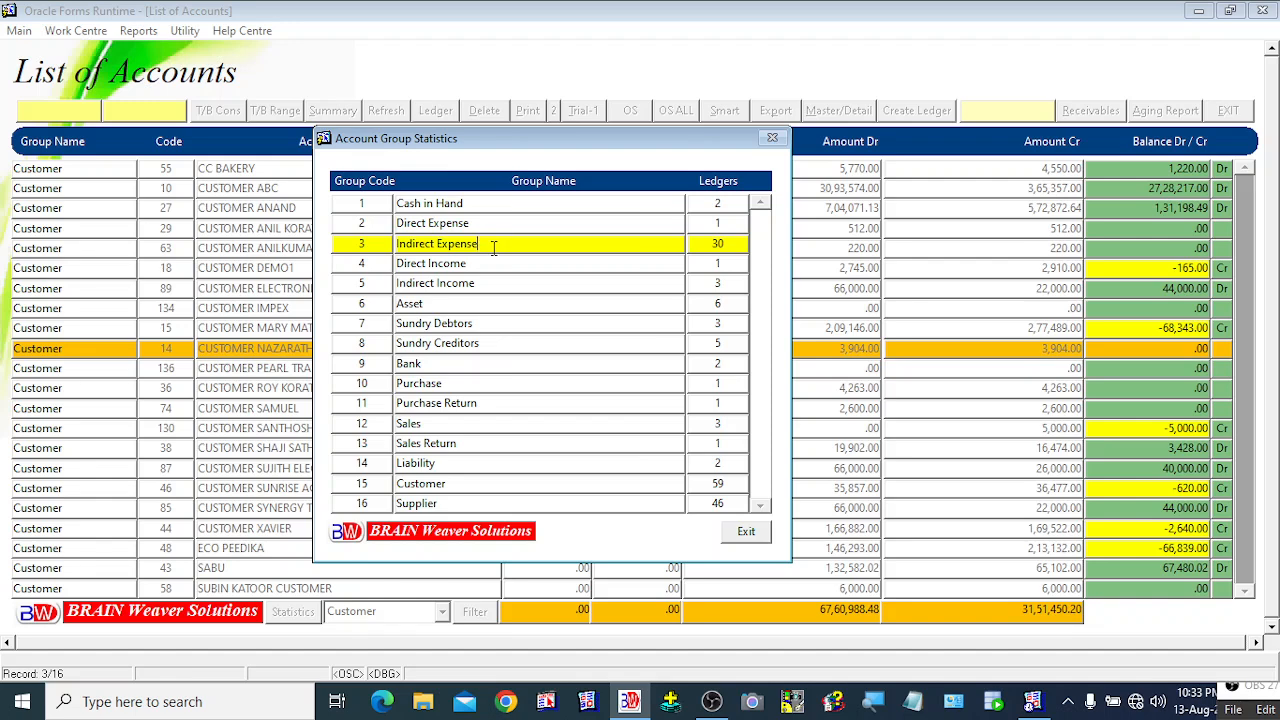
pyautogui.click(735, 243)
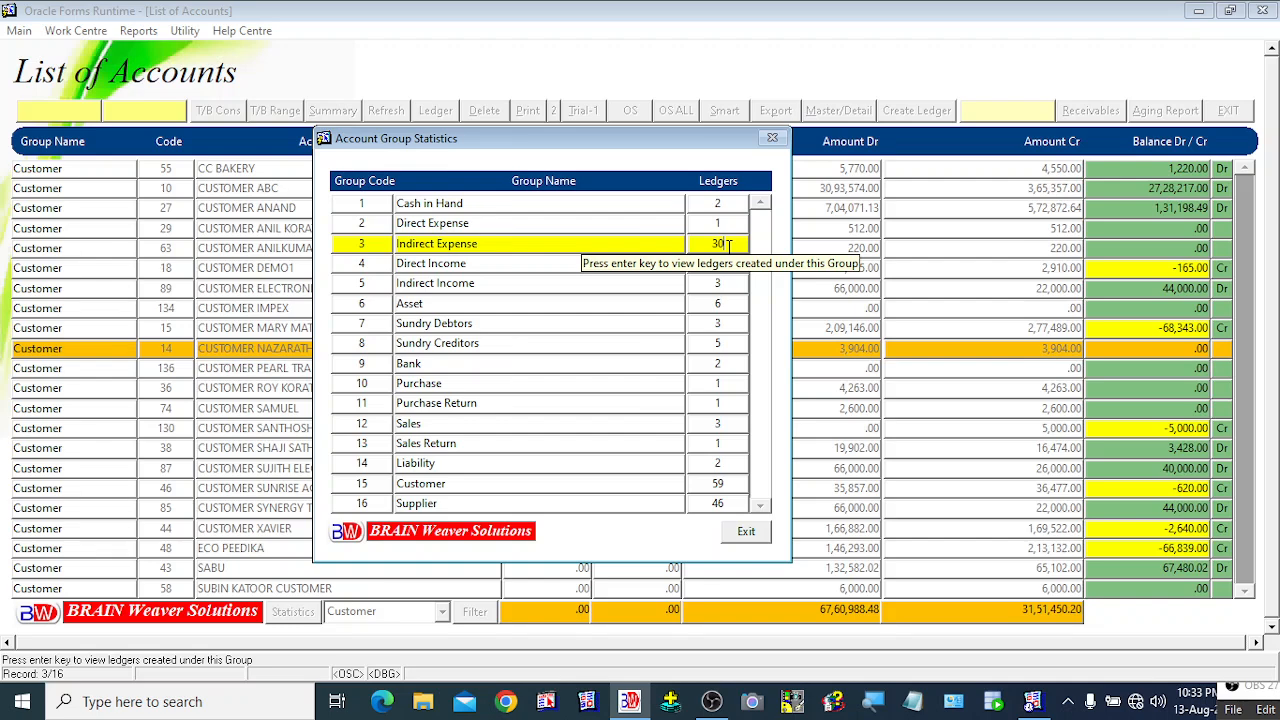
# Step: Review the ledgers under Indirect Expense, such as PRINTING AND STATIONERY, then cancel that list
pyautogui.press('Return')
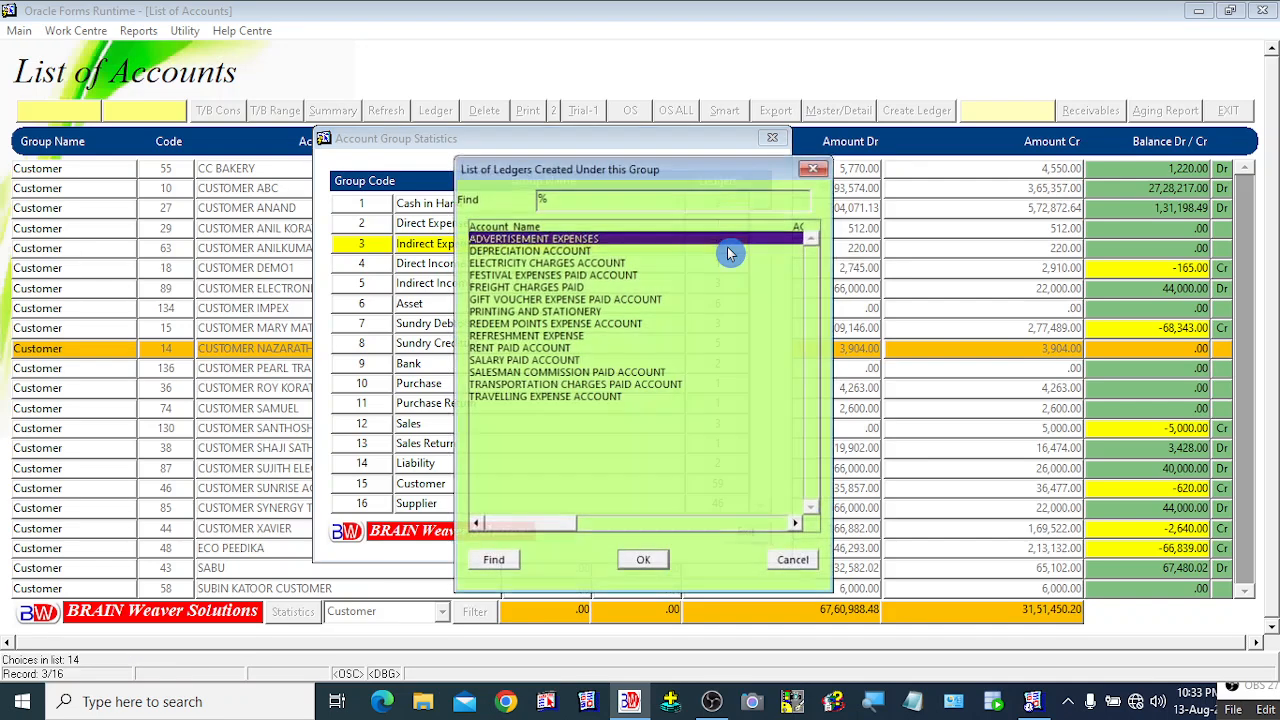
pyautogui.moveTo(685, 173); pyautogui.dragTo(1013, 153)
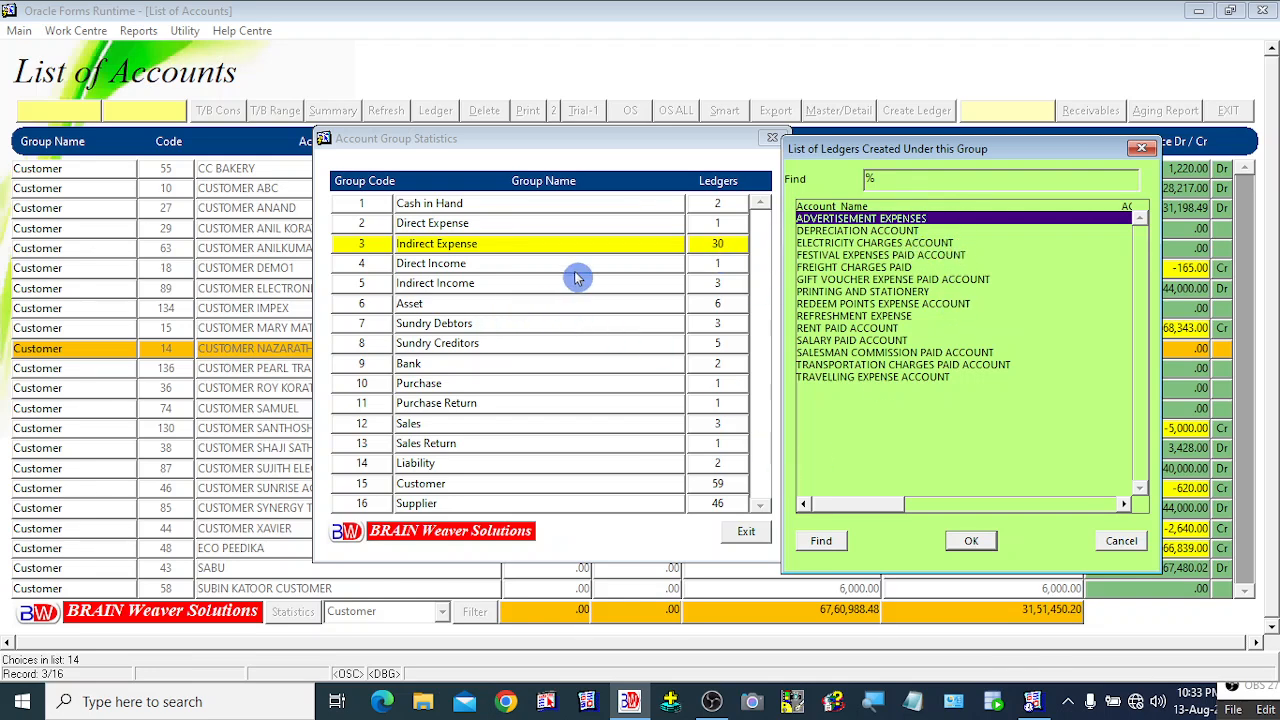
pyautogui.click(886, 292)
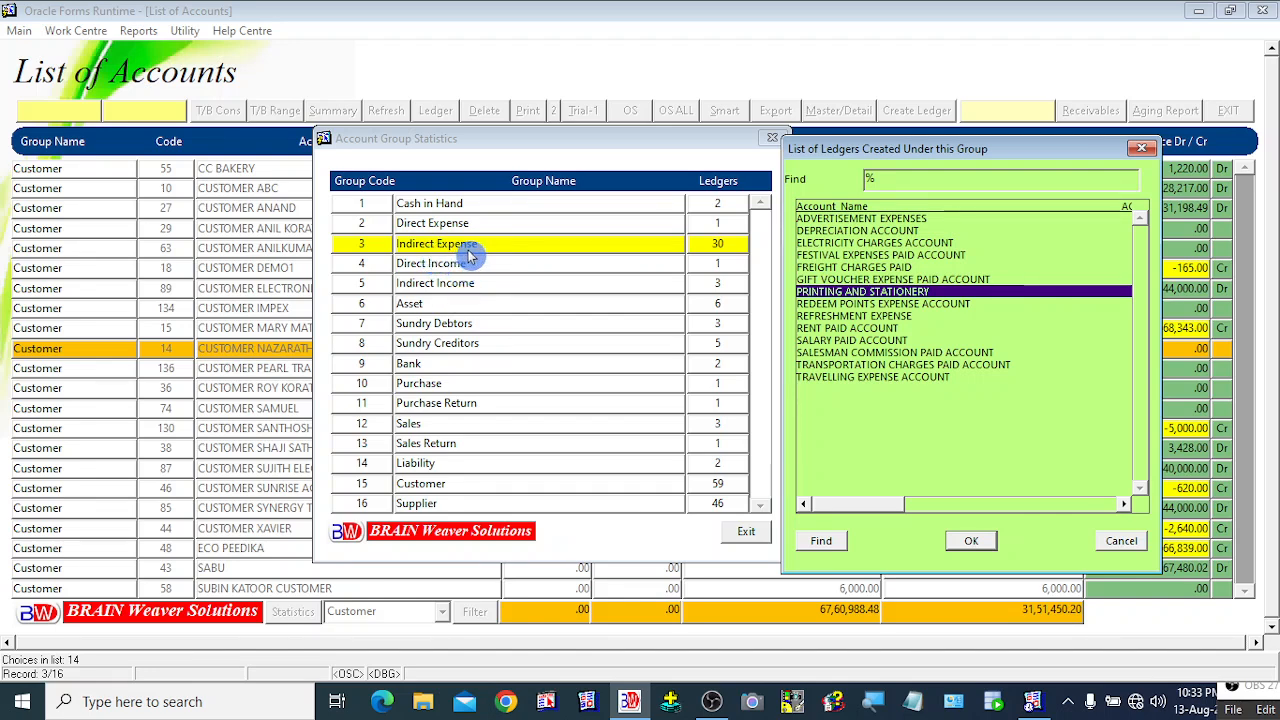
pyautogui.click(1124, 547)
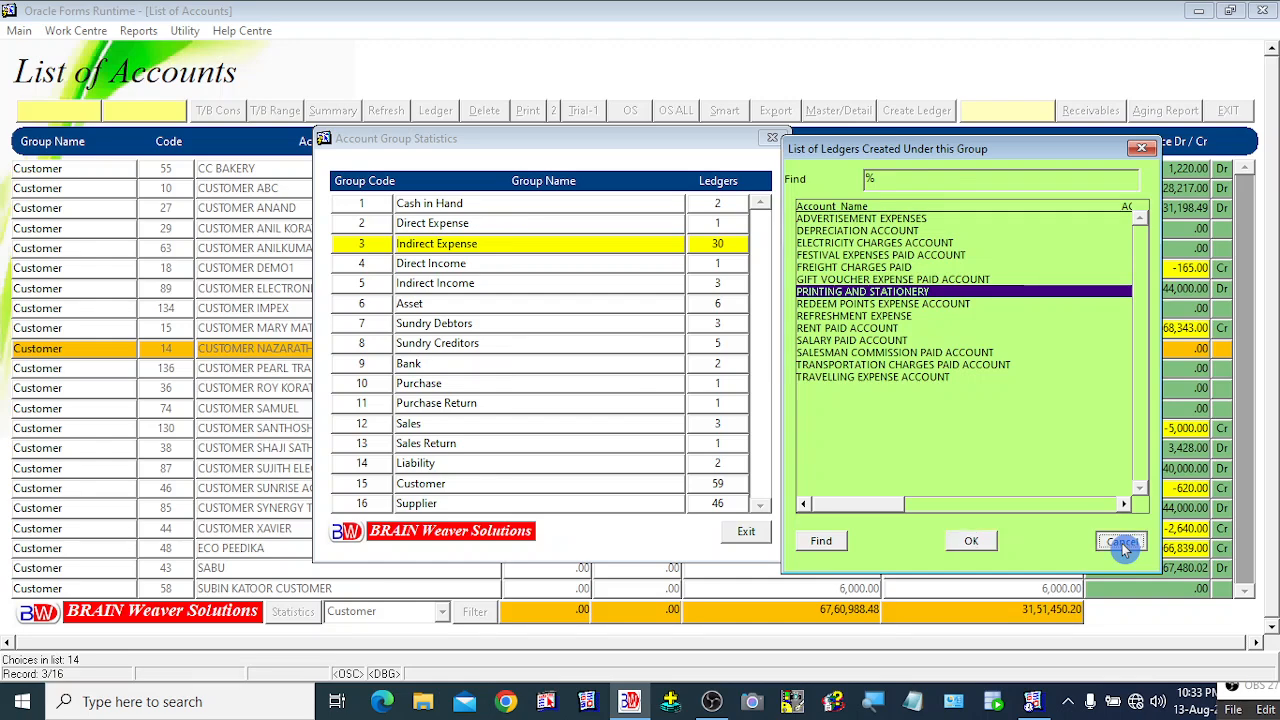
# Step: View the ledgers under the Liability group, then exit the Account Group Statistics window
pyautogui.click(718, 462)
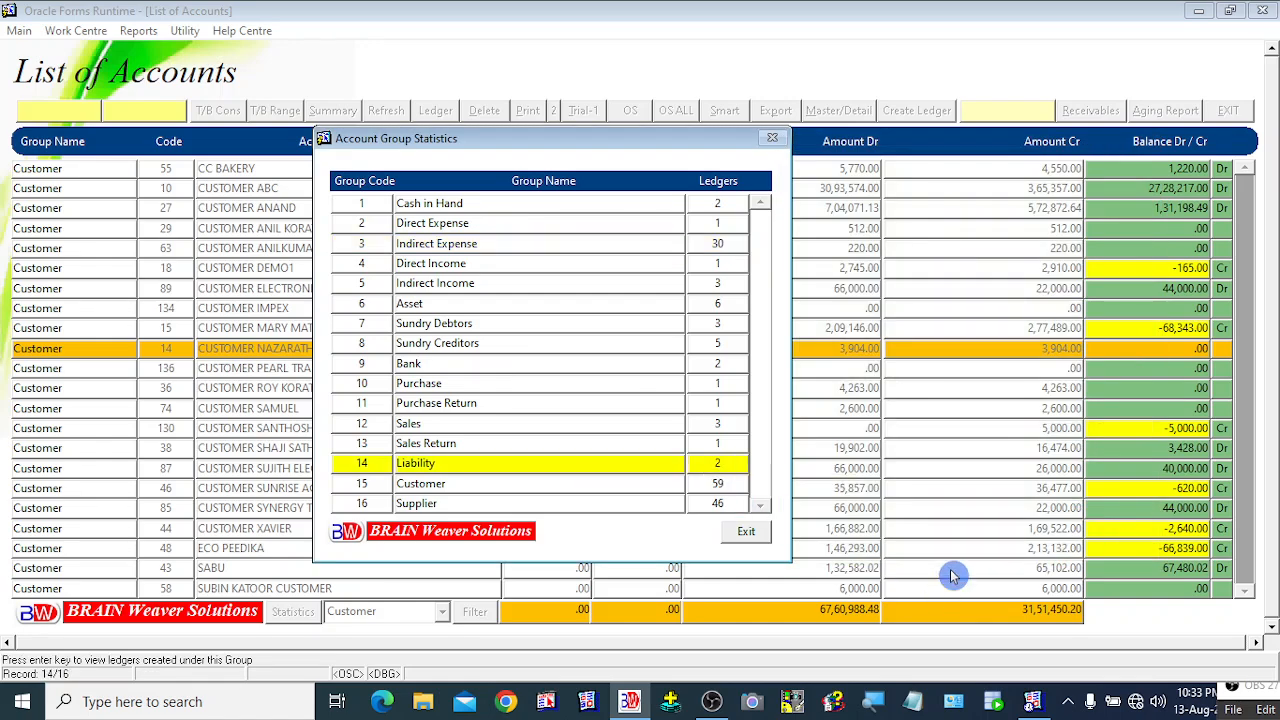
pyautogui.press('Return')
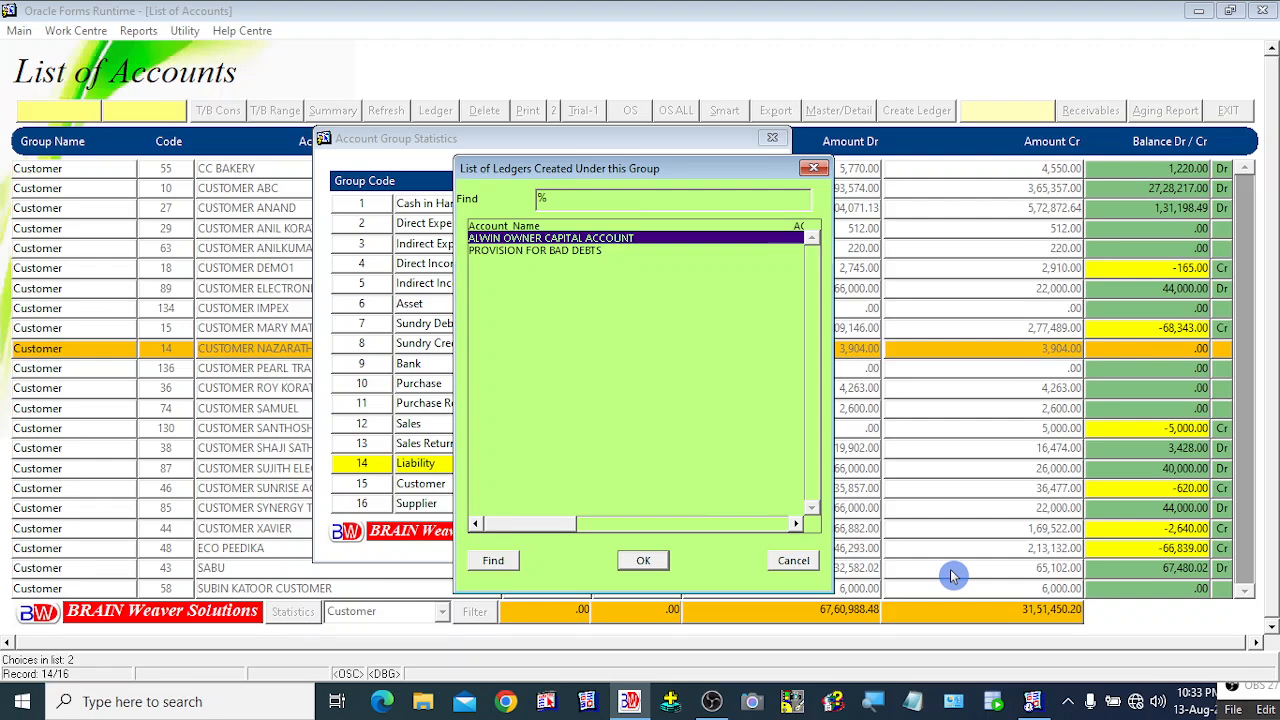
pyautogui.press('Escape')
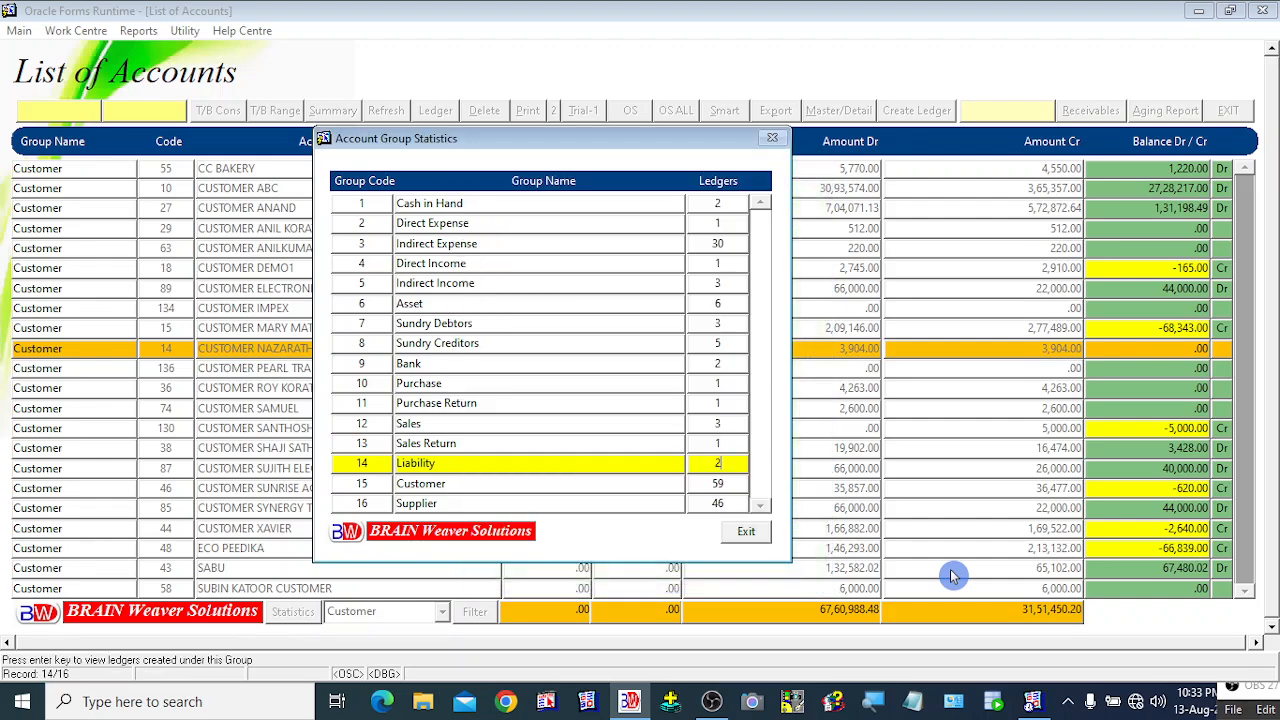
pyautogui.click(752, 533)
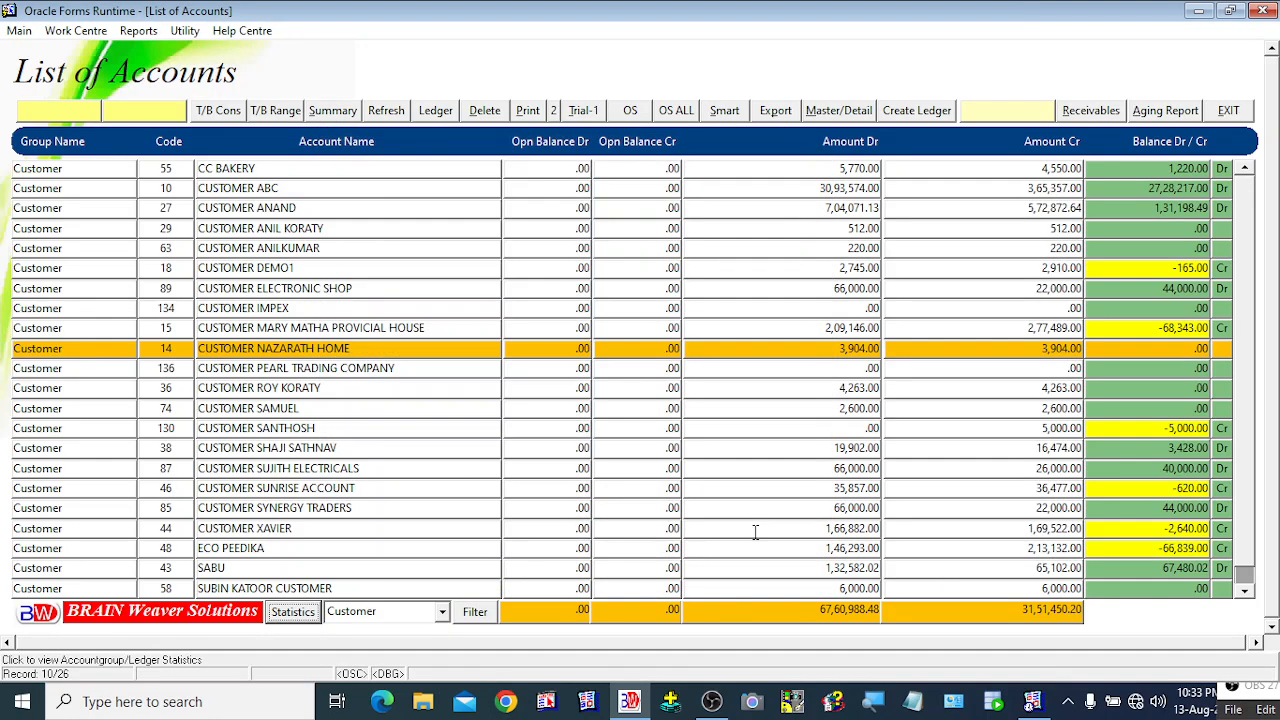
# Step: Set both the start and end dates of the List of Accounts report to 13-AUG-2024
pyautogui.click(435, 302)
pyautogui.click(63, 111)
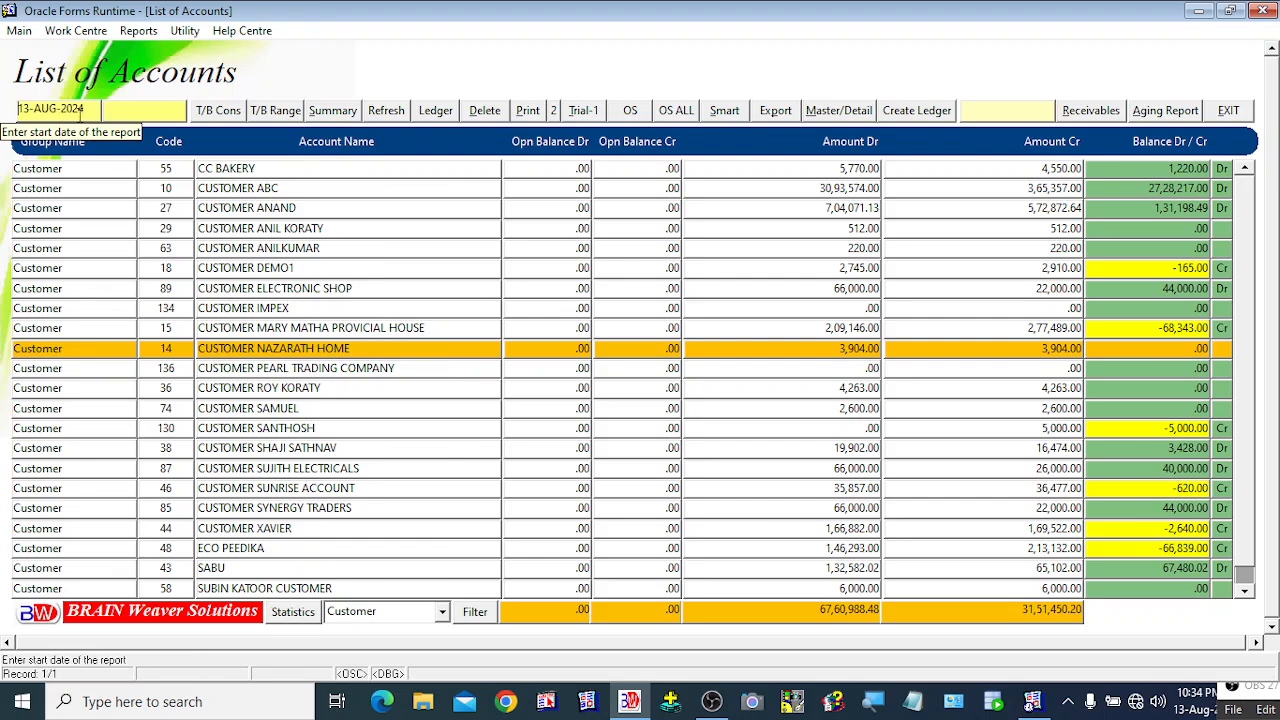
pyautogui.click(135, 111)
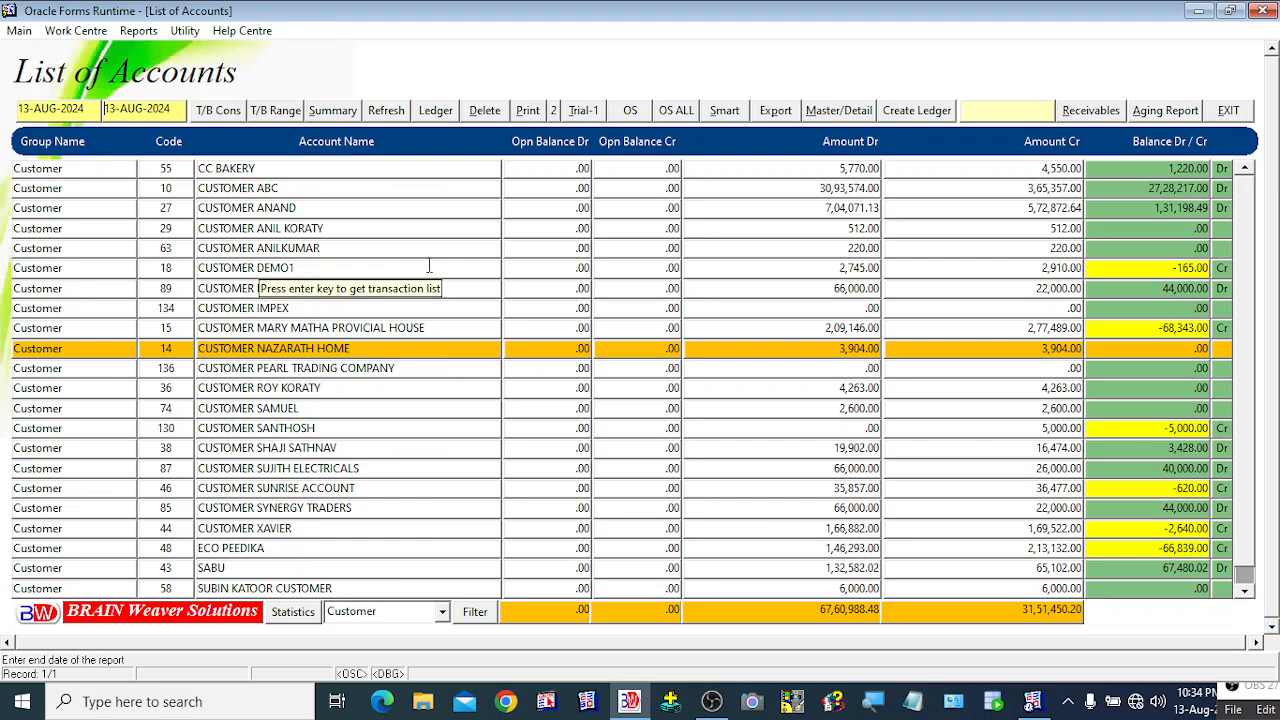
pyautogui.click(552, 110)
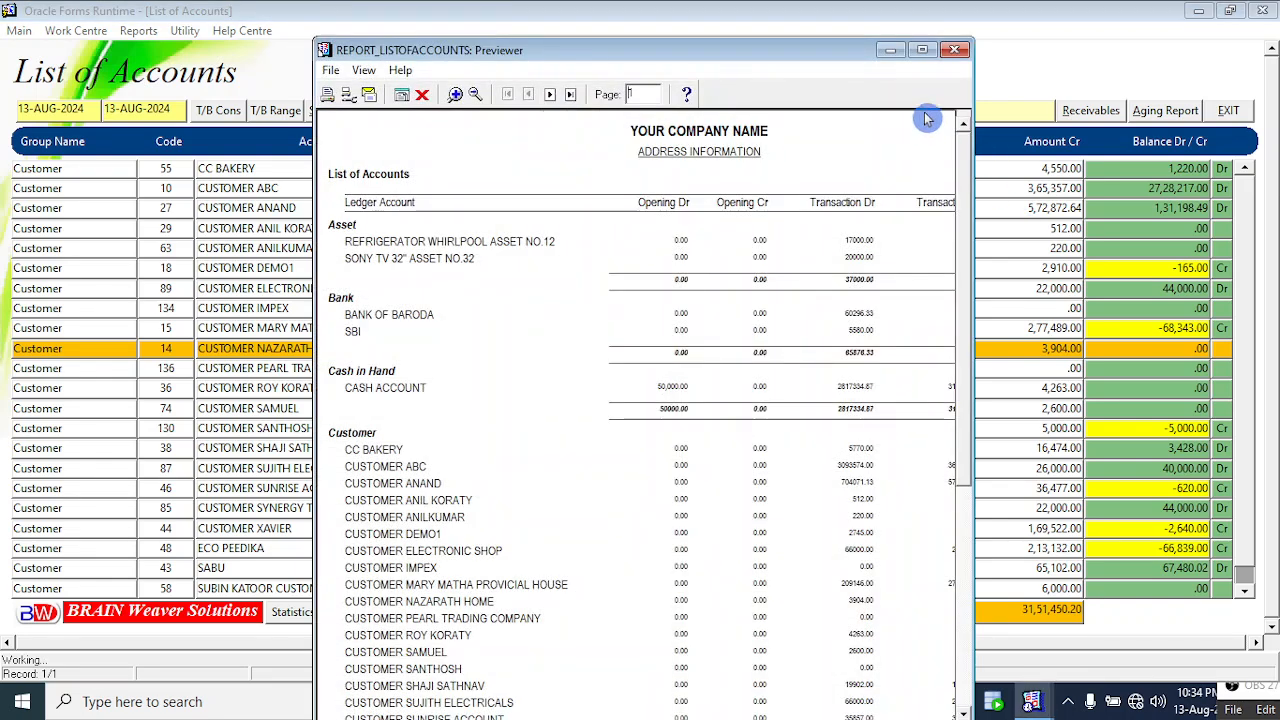
pyautogui.click(922, 50)
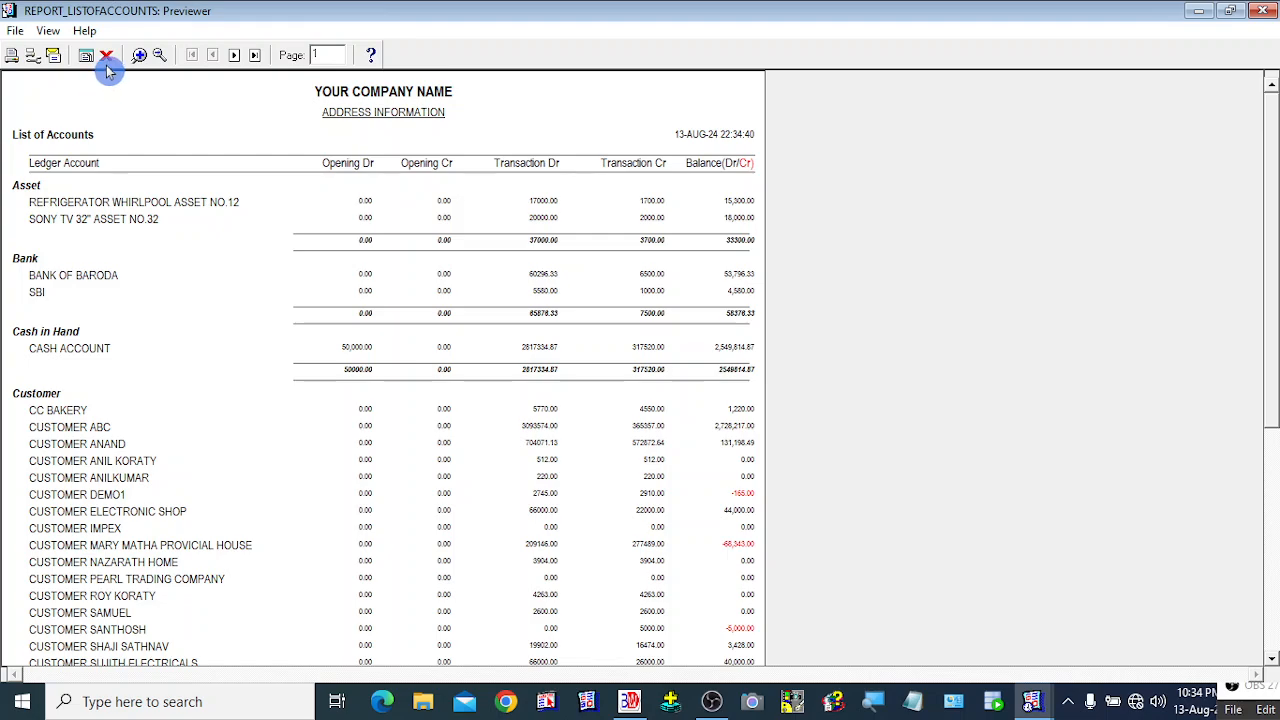
pyautogui.moveTo(1274, 260); pyautogui.dragTo(1274, 507)
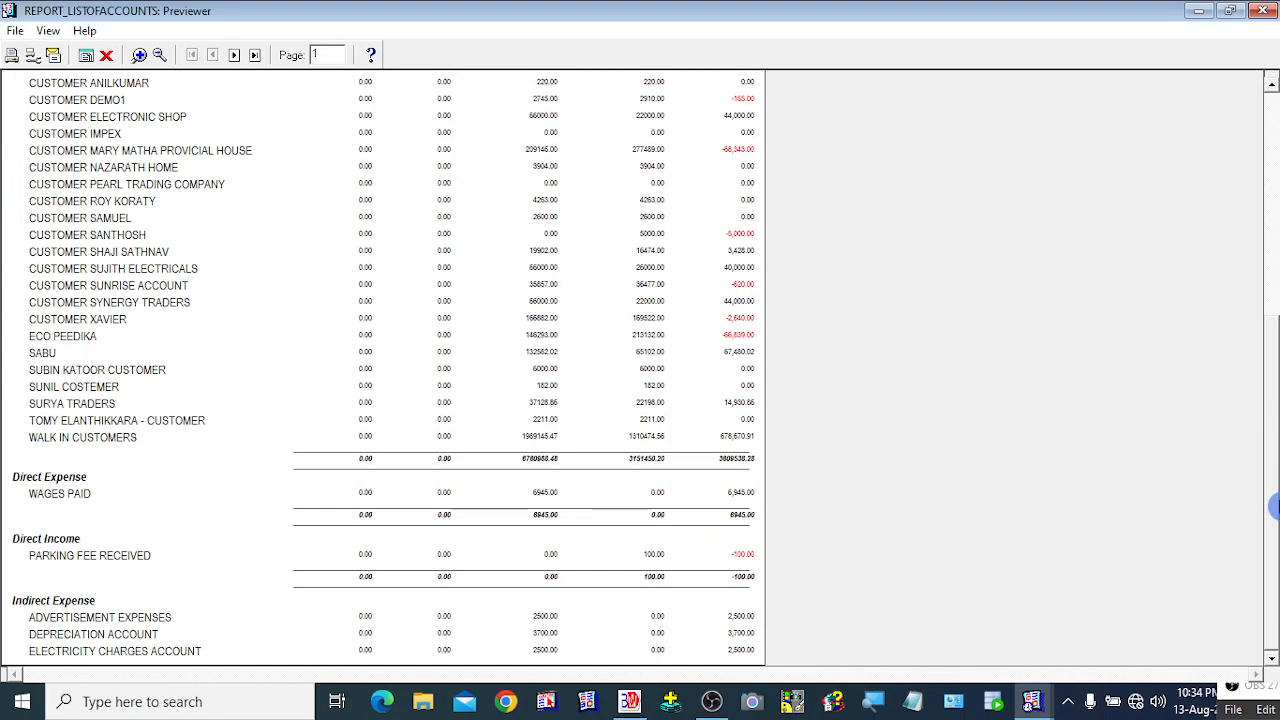
pyautogui.moveTo(1274, 450); pyautogui.dragTo(1274, 205)
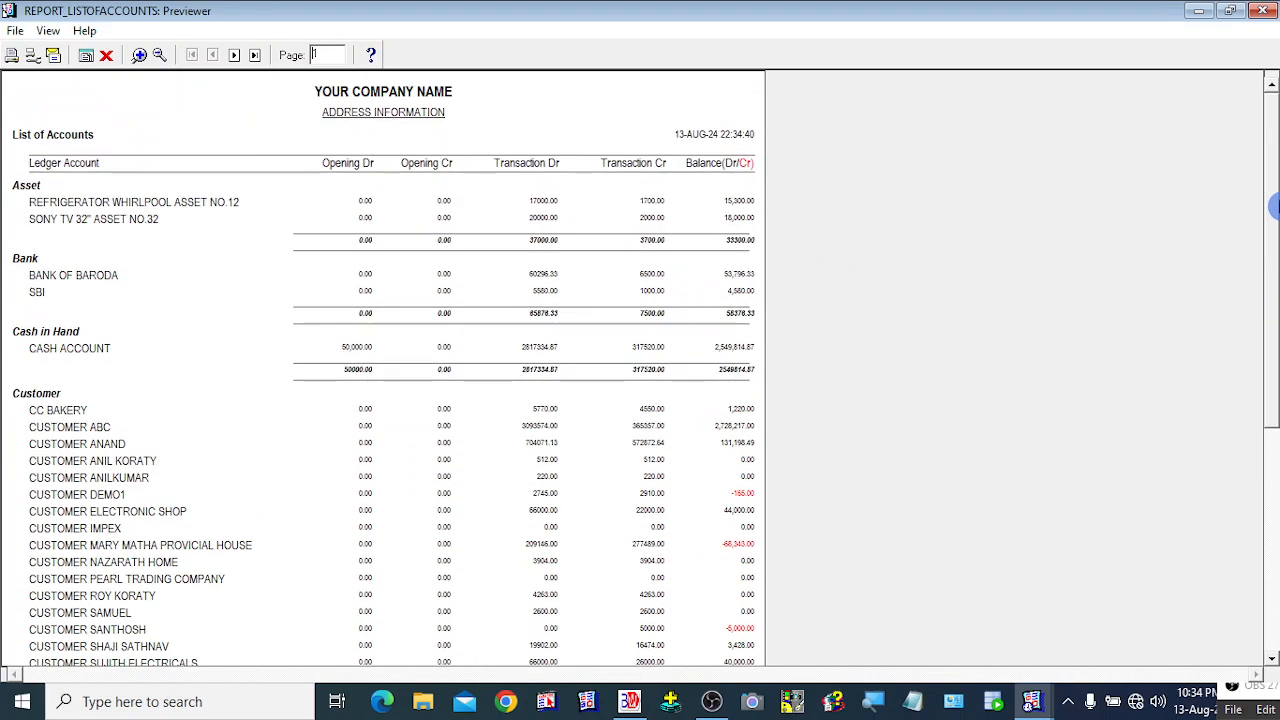
pyautogui.click(108, 58)
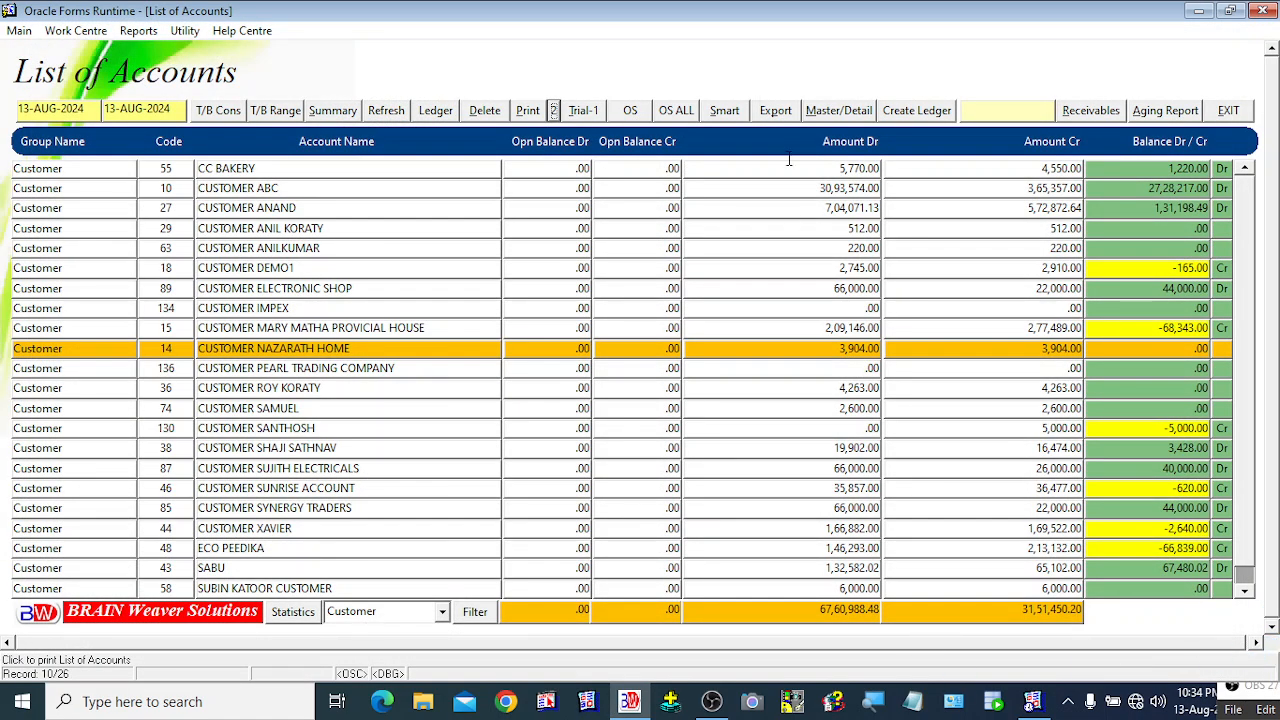
# Step: Filter with a blank account group to list all 83 accounts, then select a customer account row
pyautogui.click(441, 612)
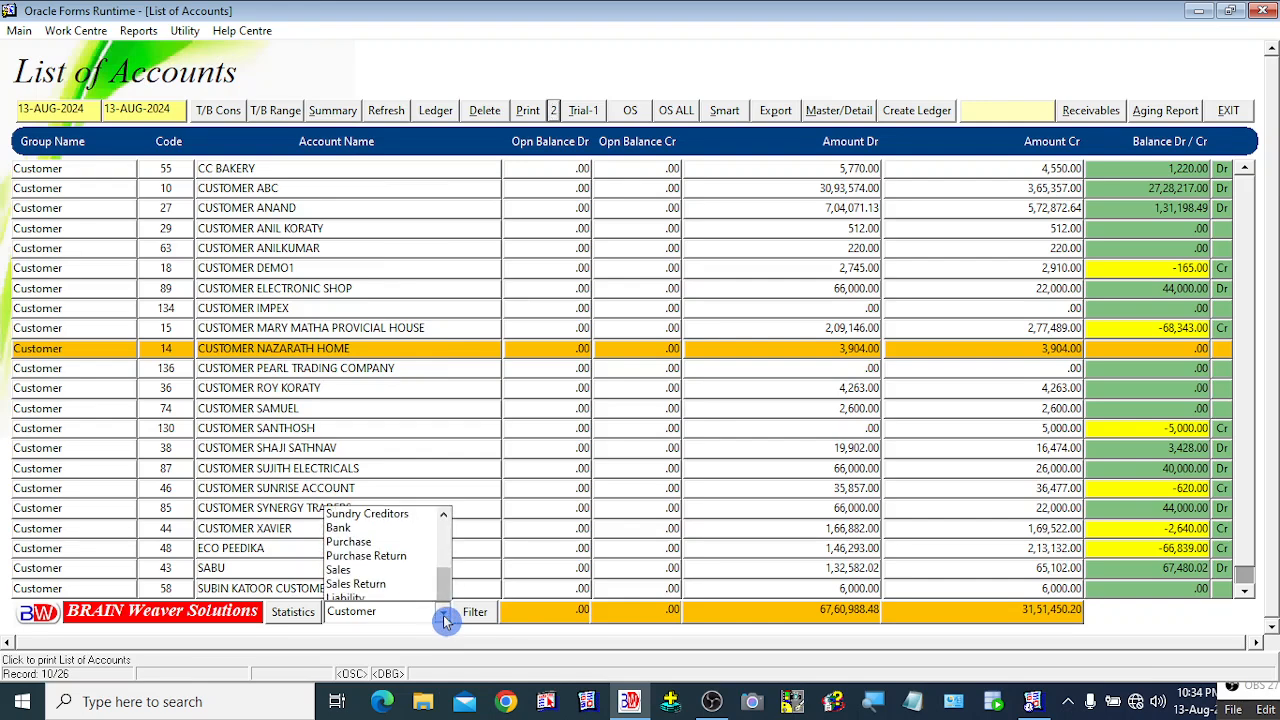
pyautogui.click(350, 597)
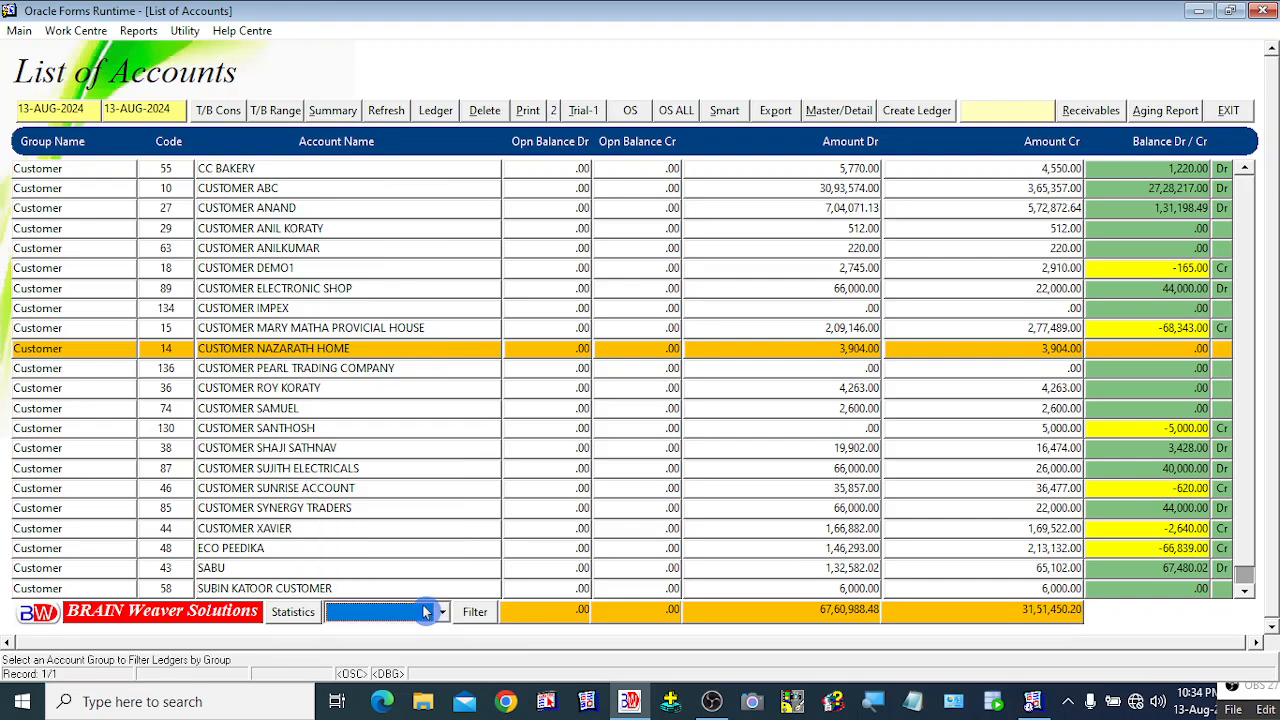
pyautogui.click(488, 620)
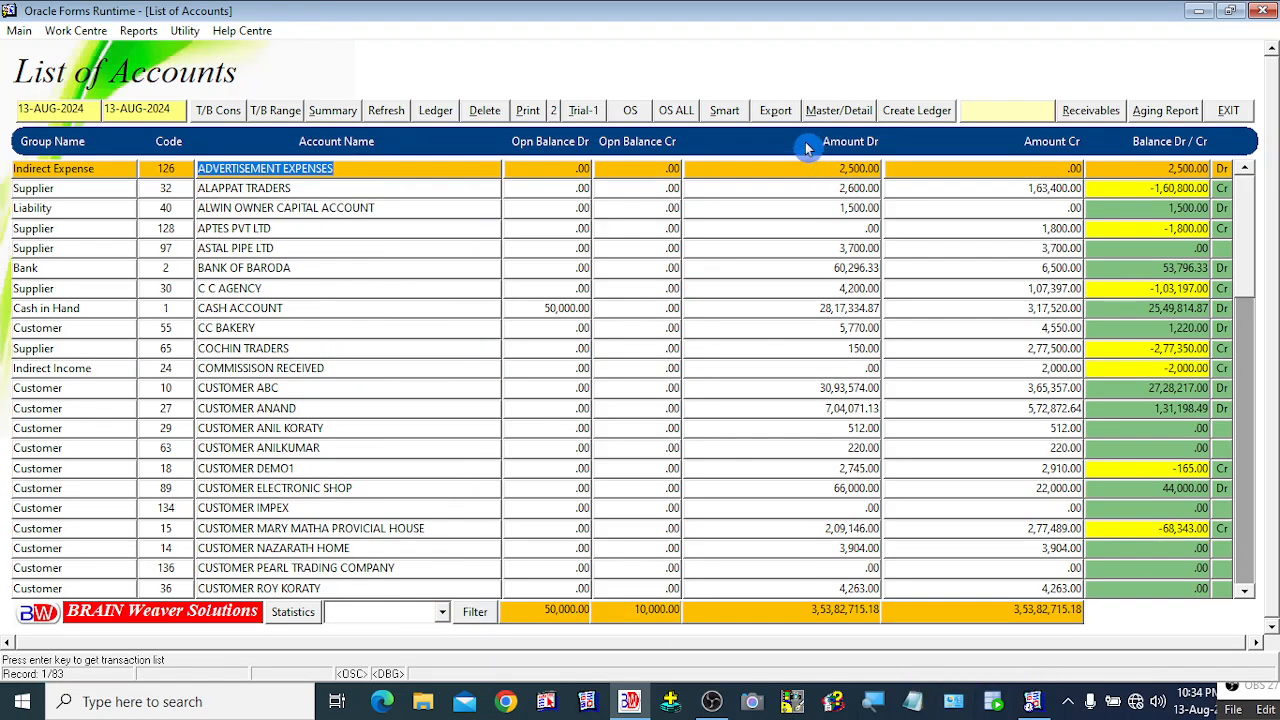
pyautogui.click(365, 545)
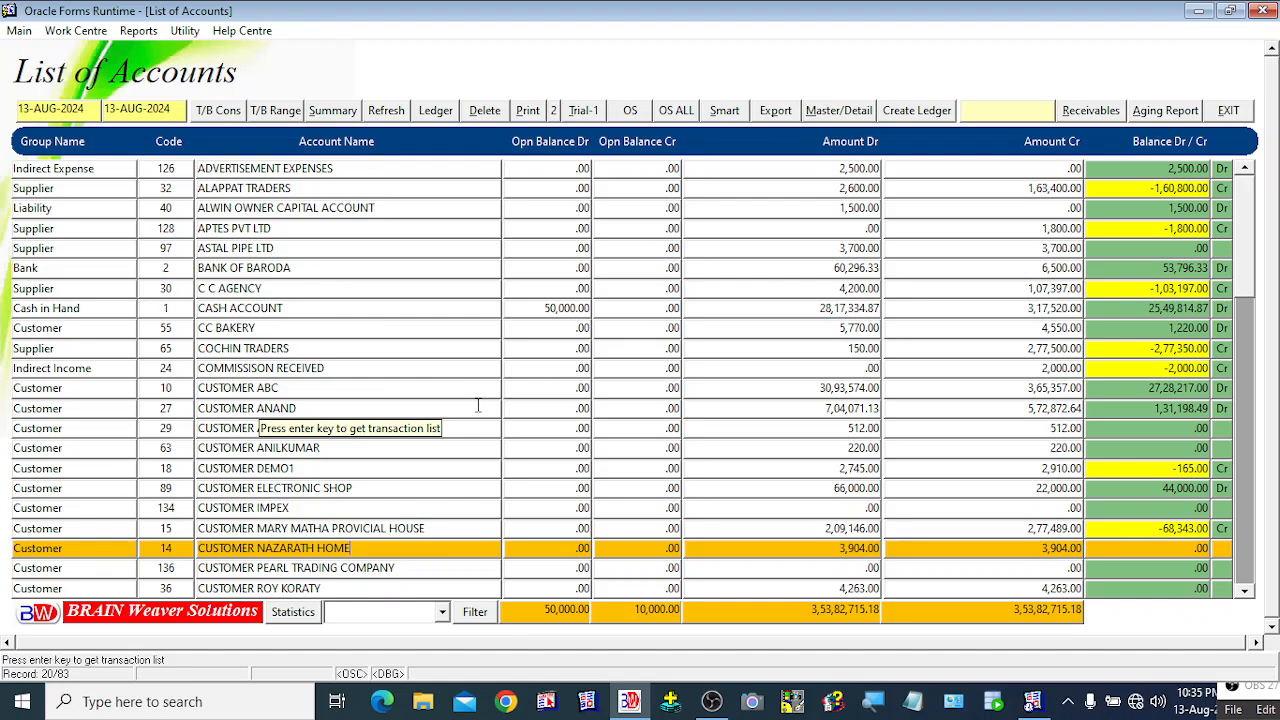
pyautogui.click(548, 311)
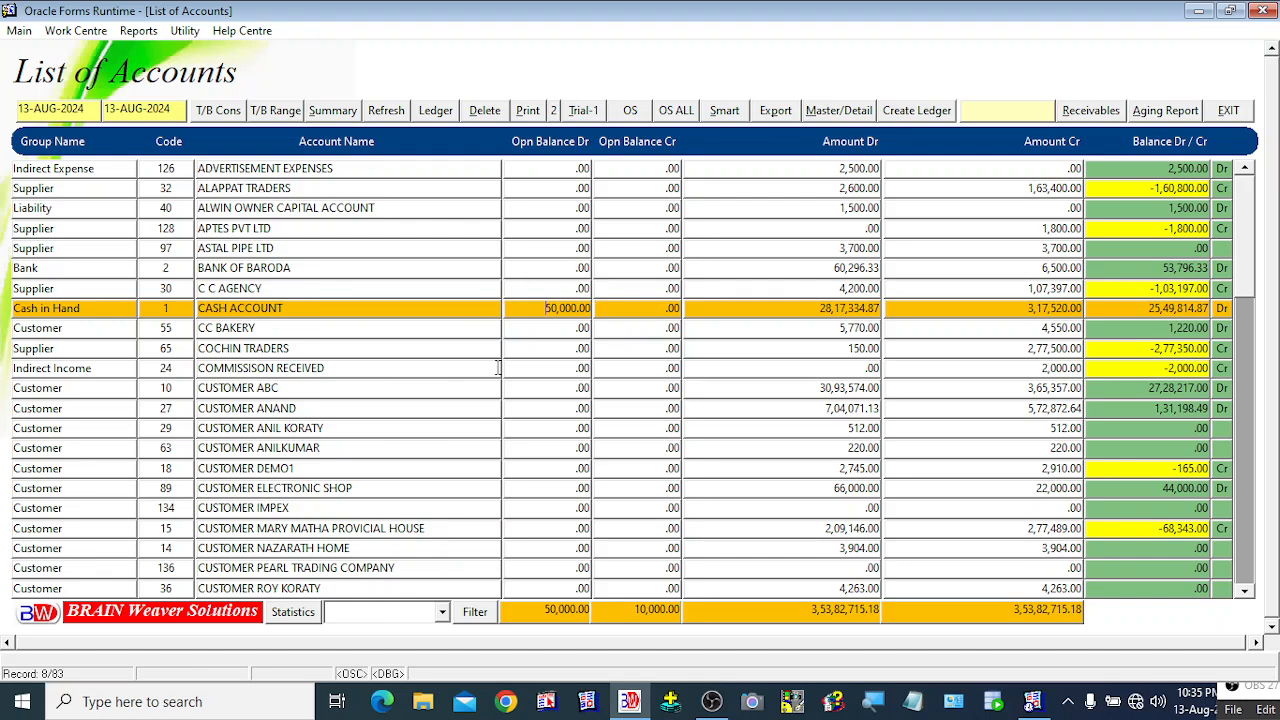
pyautogui.click(566, 306)
pyautogui.moveTo(546, 308); pyautogui.dragTo(594, 308)
# Step: Exit the List of Accounts form back to the e-TRADE home screen
pyautogui.click(1230, 120)
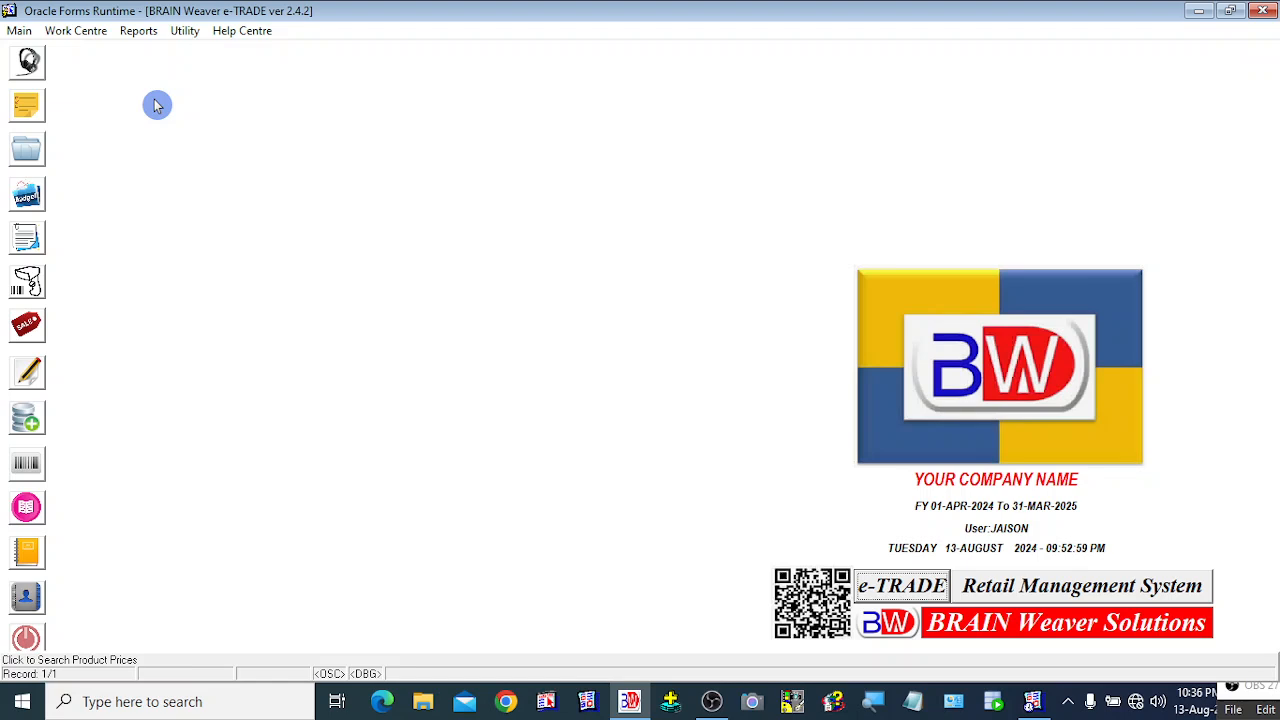
pyautogui.click(1252, 704)
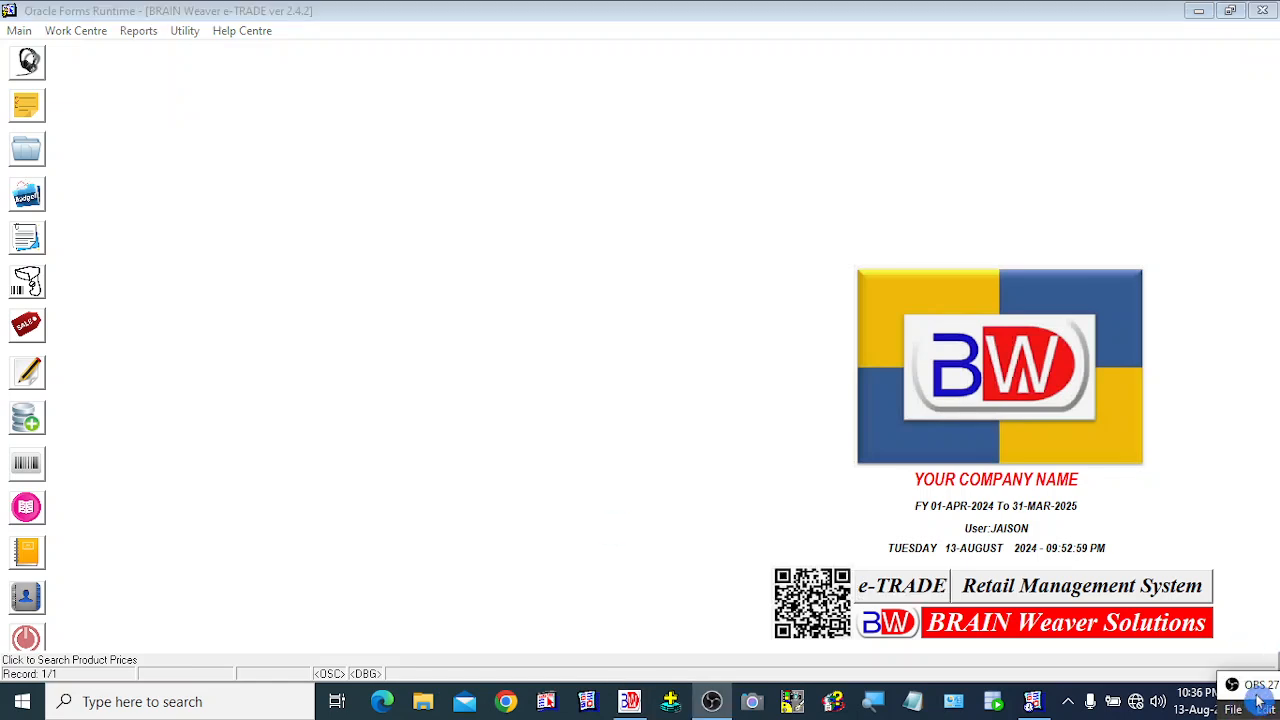